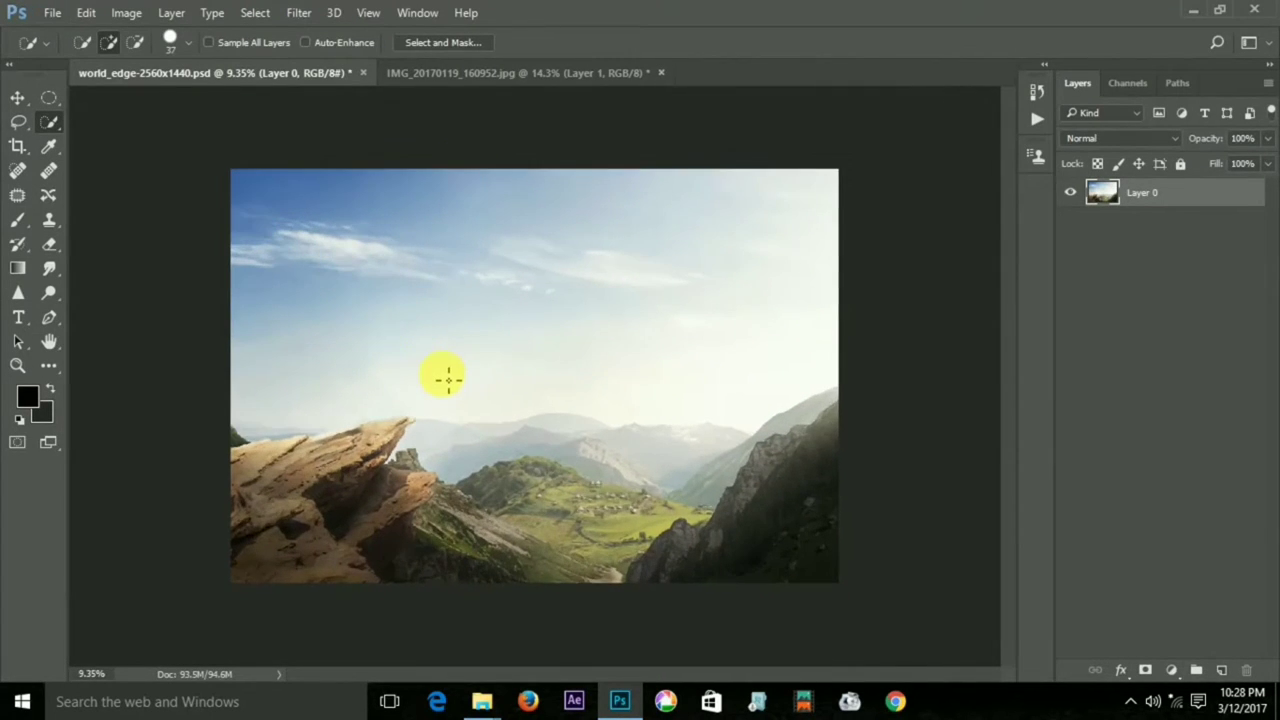
Zoom the world_edge landscape view in and out with the scroll wheel to inspect it
{"action": "scroll", "coordinate": [448, 376], "scroll_direction": "up", "scroll_amount": 2}
{"action": "scroll", "coordinate": [455, 320], "scroll_direction": "down", "scroll_amount": 3}
{"action": "scroll", "coordinate": [460, 285], "scroll_direction": "down", "scroll_amount": 1}
{"action": "scroll", "coordinate": [465, 268], "scroll_direction": "up", "scroll_amount": 1}
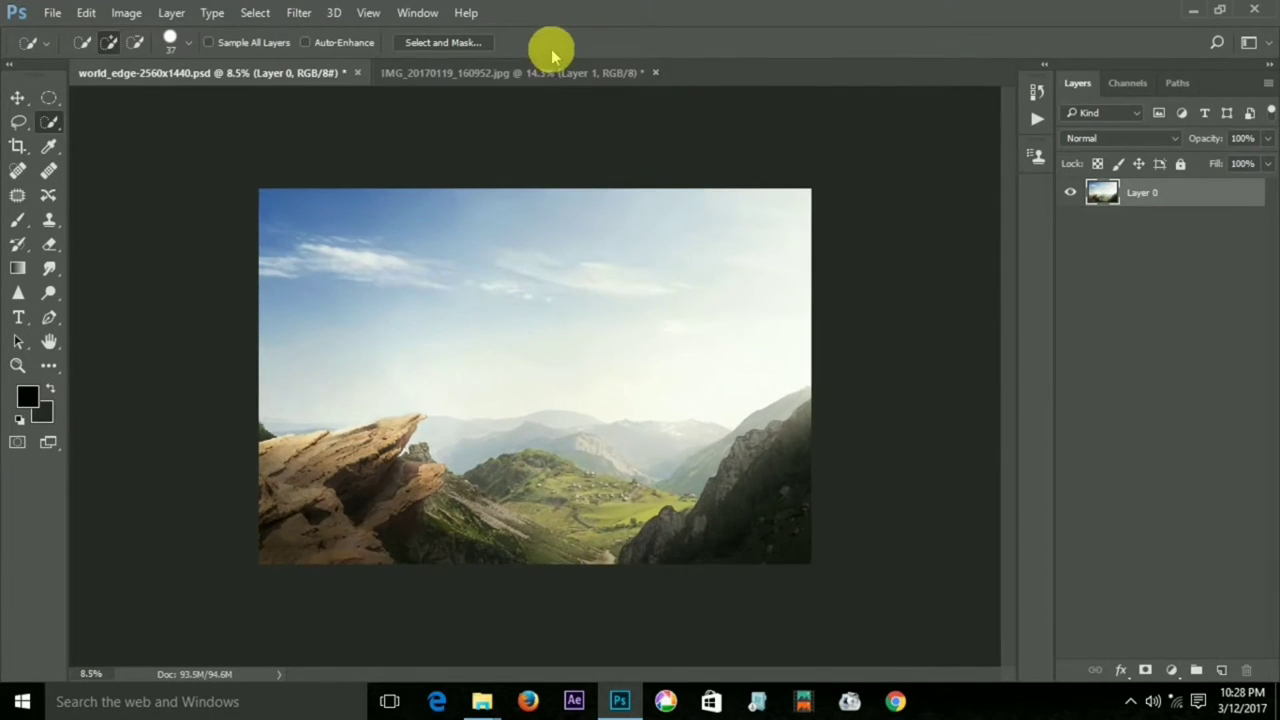
Drag the cut-out man from the IMG tab onto the left rock ledge of world_edge
{"action": "left_click", "coordinate": [448, 76]}
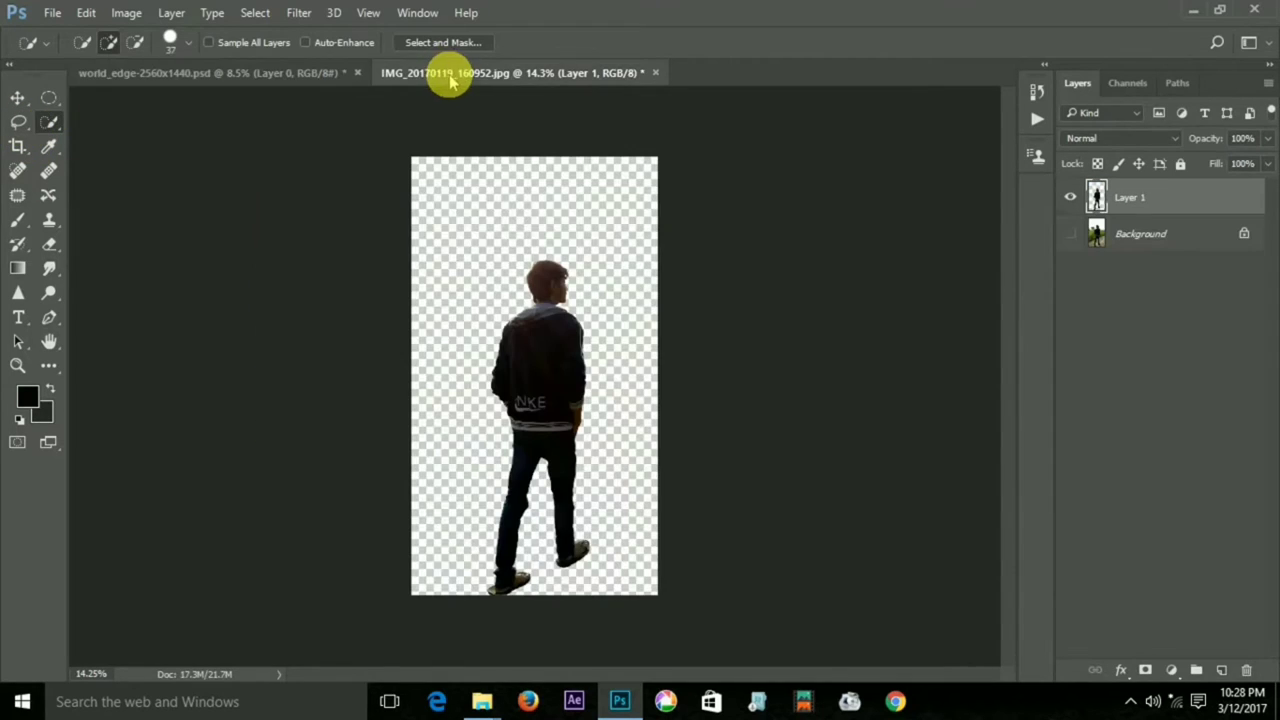
{"action": "left_click", "coordinate": [17, 98]}
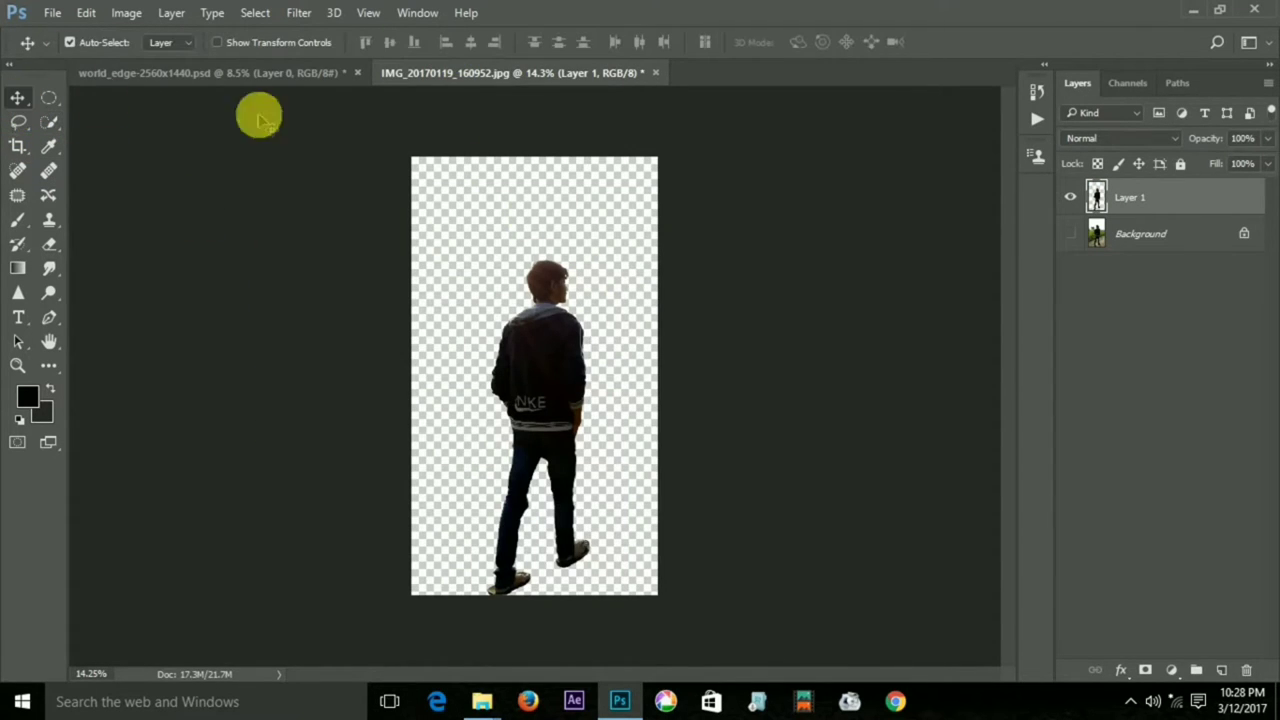
{"action": "left_click_drag", "start_coordinate": [543, 286], "coordinate": [425, 195]}
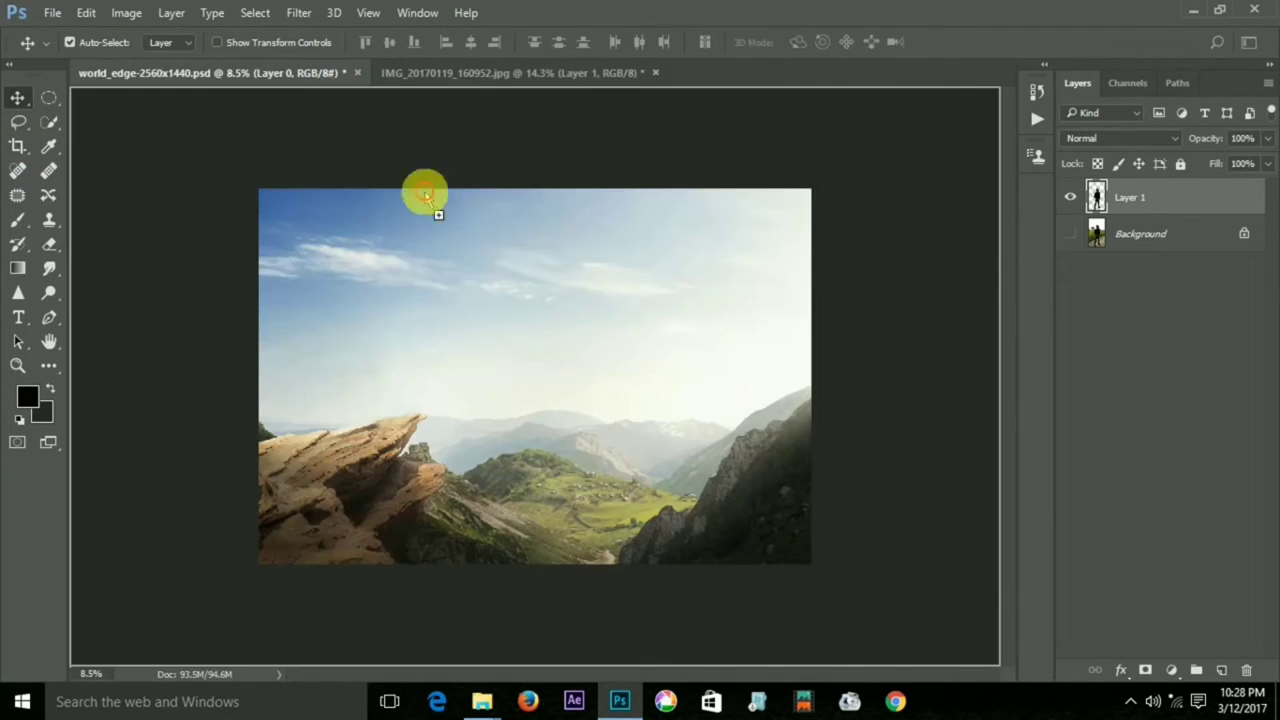
{"action": "mouse_move", "coordinate": [490, 312]}
{"action": "left_mouse_down"}
{"action": "mouse_move", "coordinate": [491, 300]}
{"action": "mouse_move", "coordinate": [387, 302]}
{"action": "left_mouse_up"}
{"action": "key", "text": "ctrl+plus"}
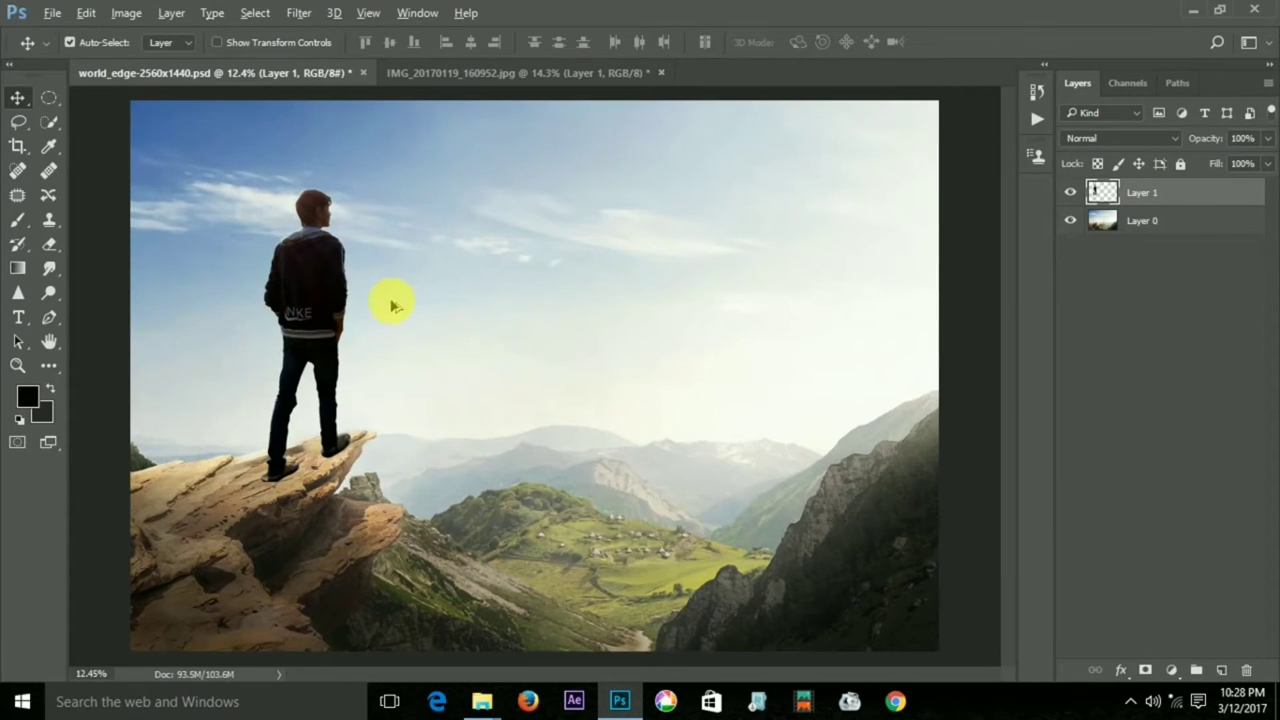
{"action": "left_click_drag", "start_coordinate": [330, 287], "coordinate": [321, 316]}
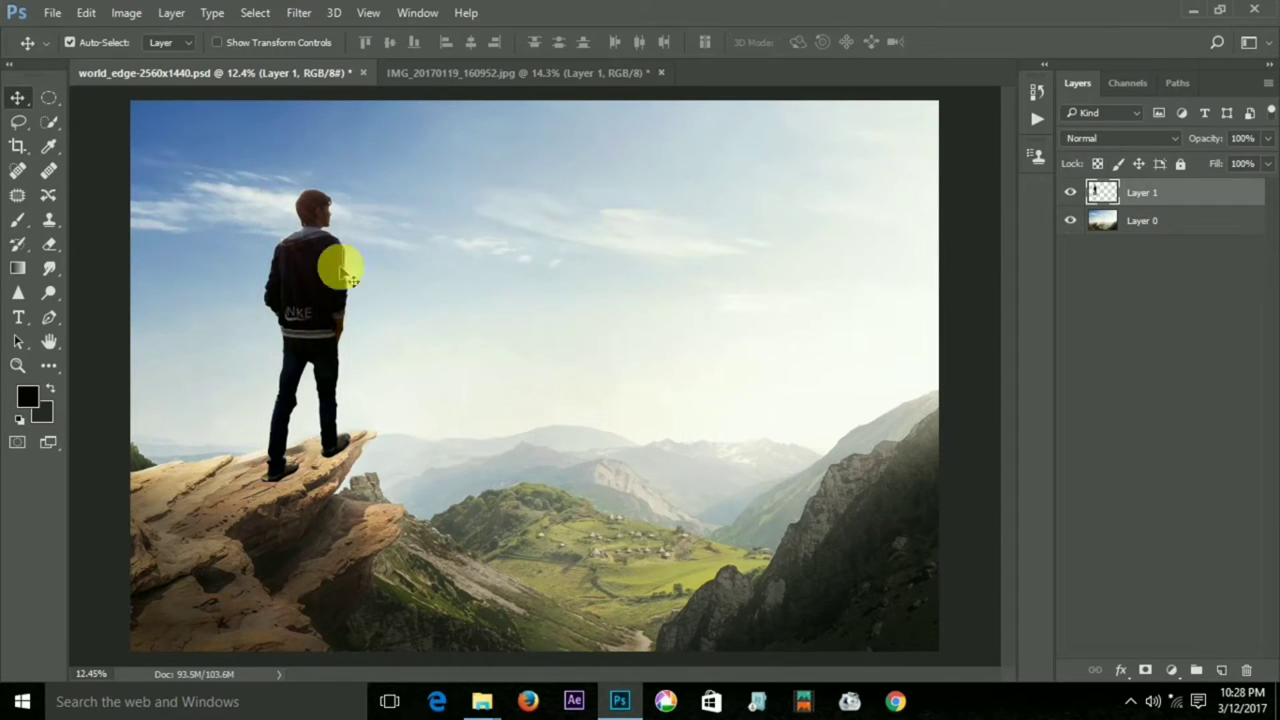
{"action": "scroll", "coordinate": [487, 323], "scroll_direction": "down", "scroll_amount": 2}
{"action": "scroll", "coordinate": [487, 322], "scroll_direction": "up", "scroll_amount": 1}
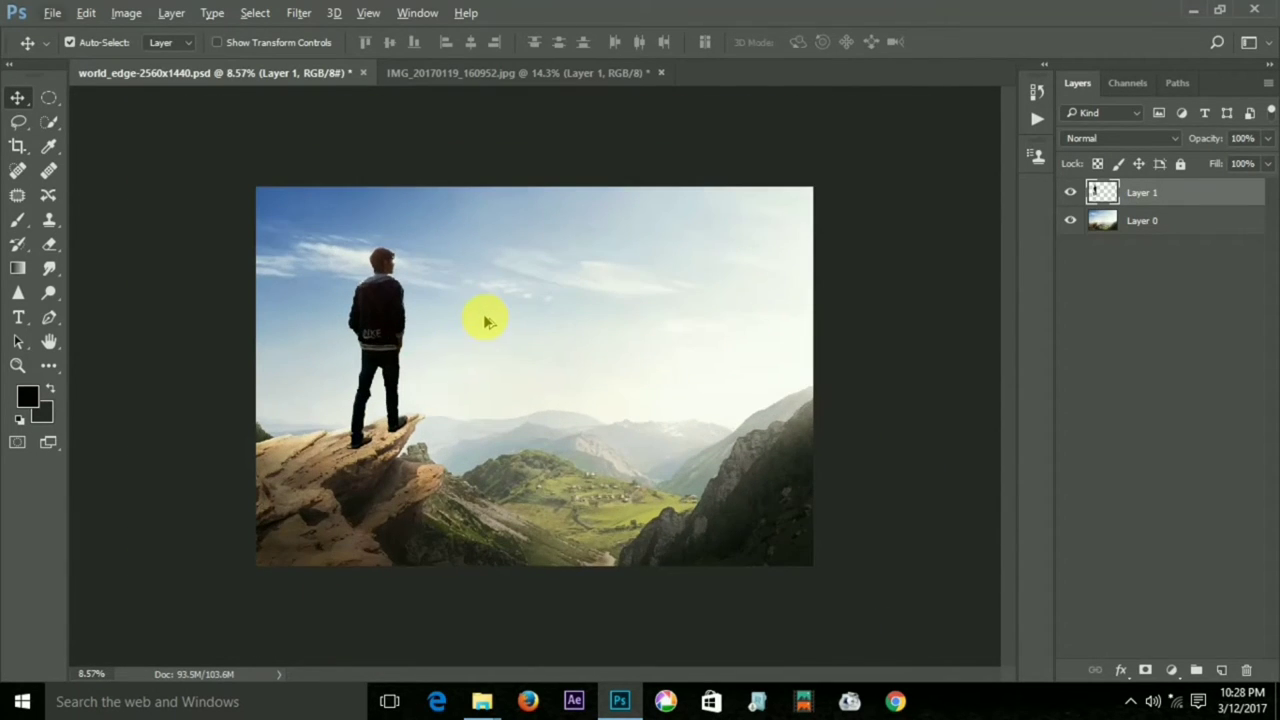
{"action": "scroll", "coordinate": [487, 322], "scroll_direction": "up", "scroll_amount": 2}
Brighten the man's layer with a slight Curves midpoint lift
{"action": "scroll", "coordinate": [490, 325], "scroll_direction": "down", "scroll_amount": 2}
{"action": "key", "text": "ctrl"}
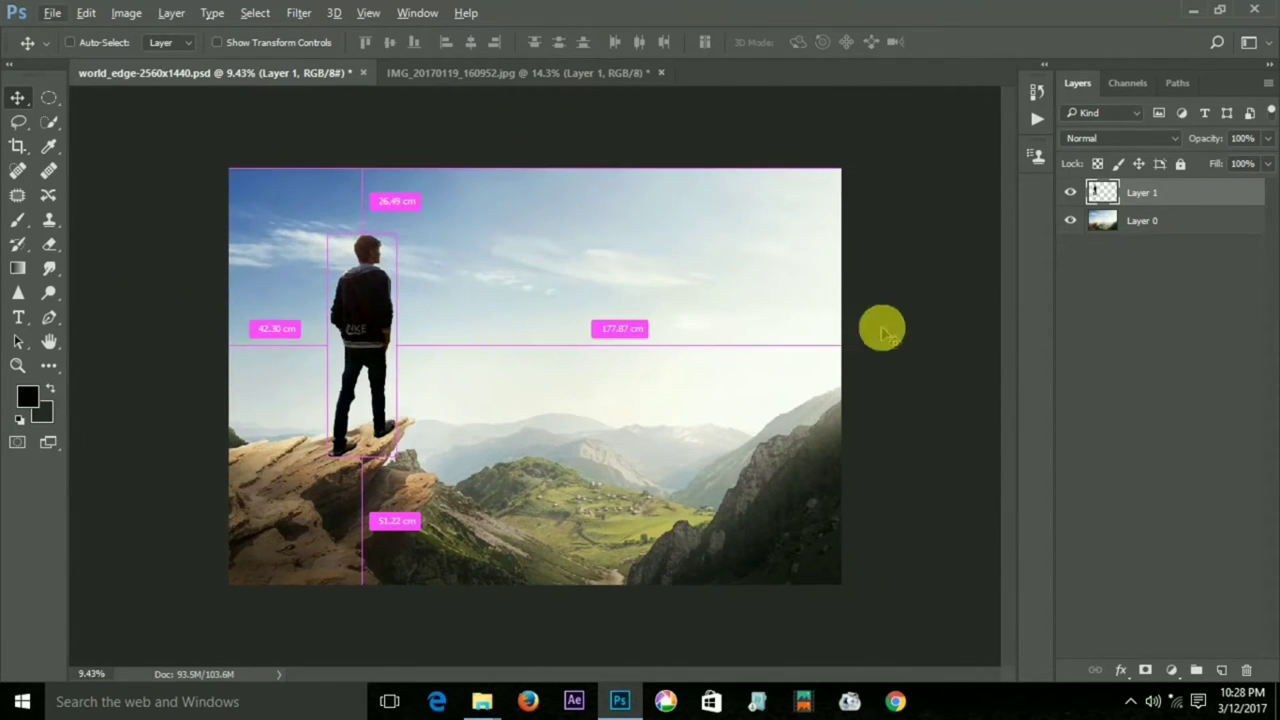
{"action": "key", "text": "ctrl+m"}
{"action": "left_click_drag", "start_coordinate": [516, 313], "coordinate": [518, 305]}
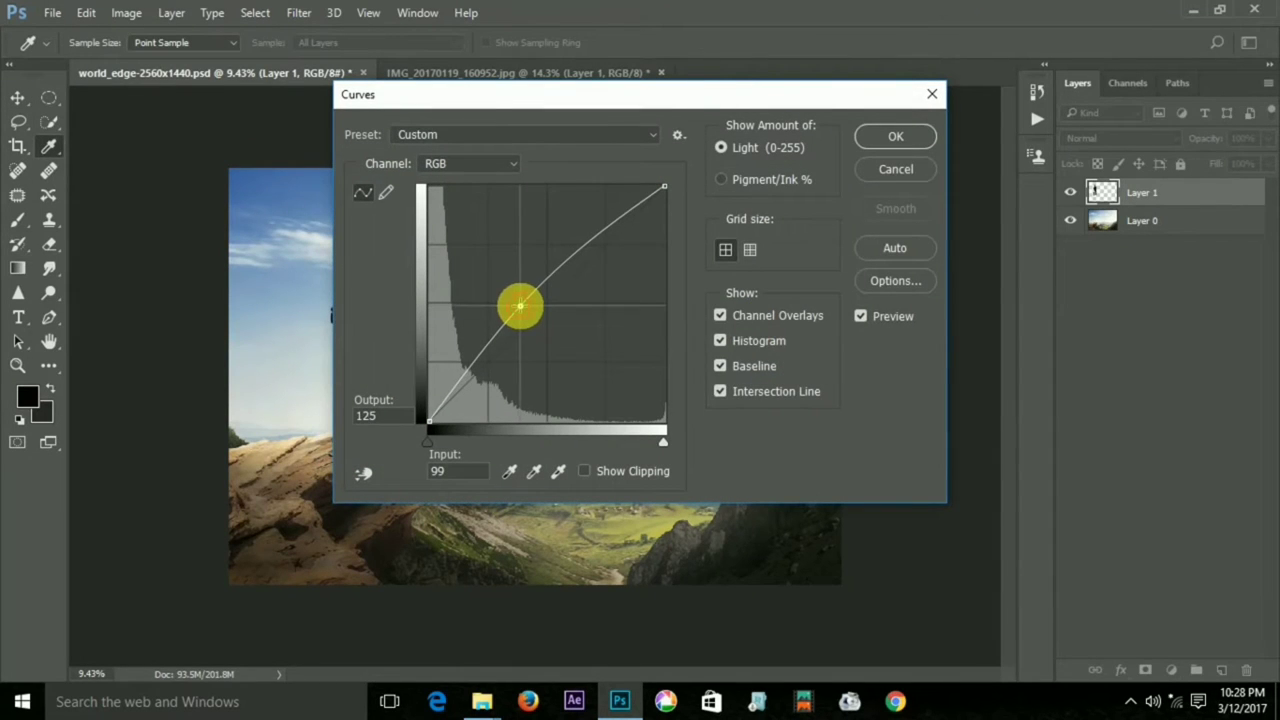
{"action": "left_click", "coordinate": [916, 134]}
Apply a second small Curves midtone lift to fine-tune the man's brightness
{"action": "scroll", "coordinate": [676, 330], "scroll_direction": "down", "scroll_amount": 1}
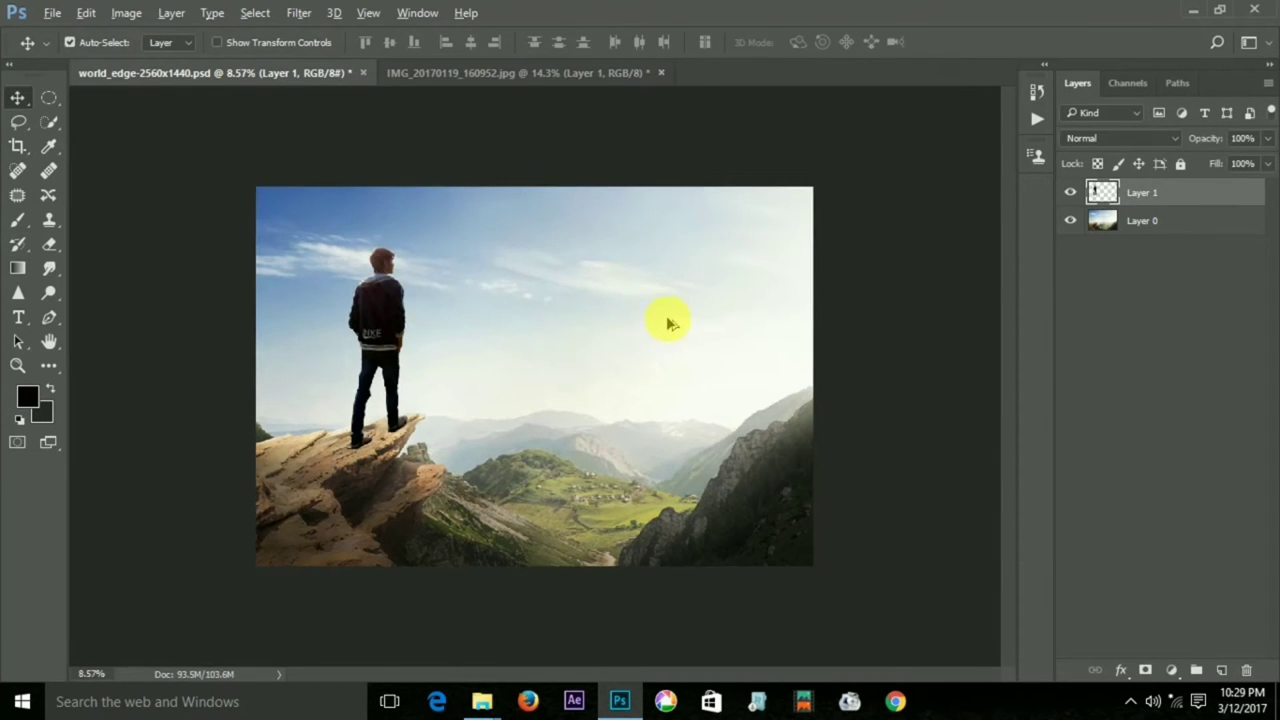
{"action": "key", "text": "ctrl+m"}
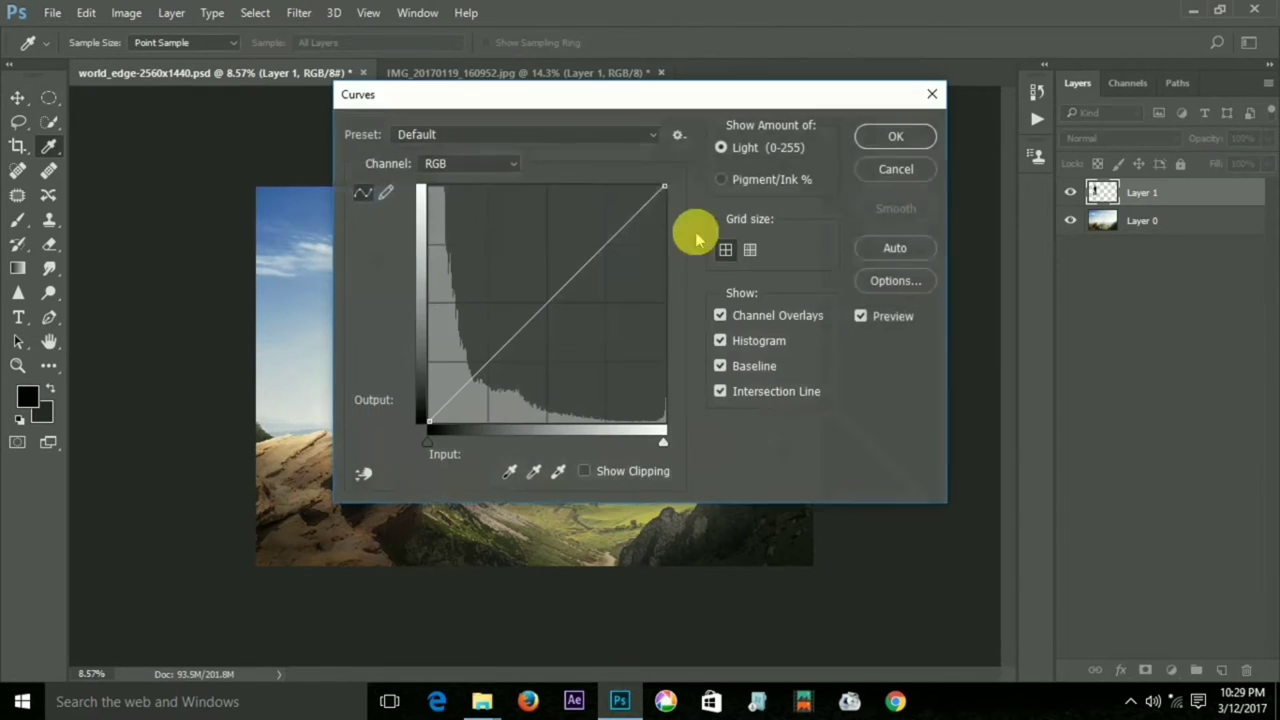
{"action": "left_click_drag", "start_coordinate": [646, 103], "coordinate": [789, 108]}
{"action": "left_click", "coordinate": [691, 295]}
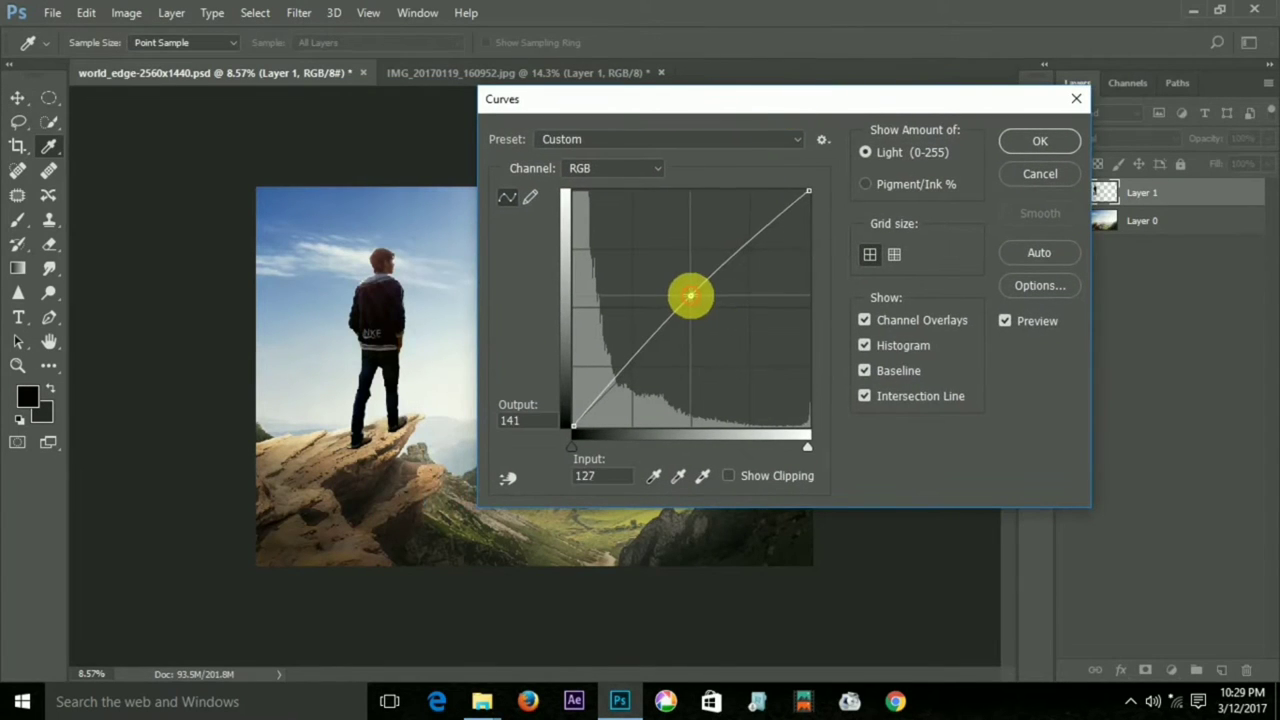
{"action": "left_click_drag", "start_coordinate": [691, 295], "coordinate": [690, 297]}
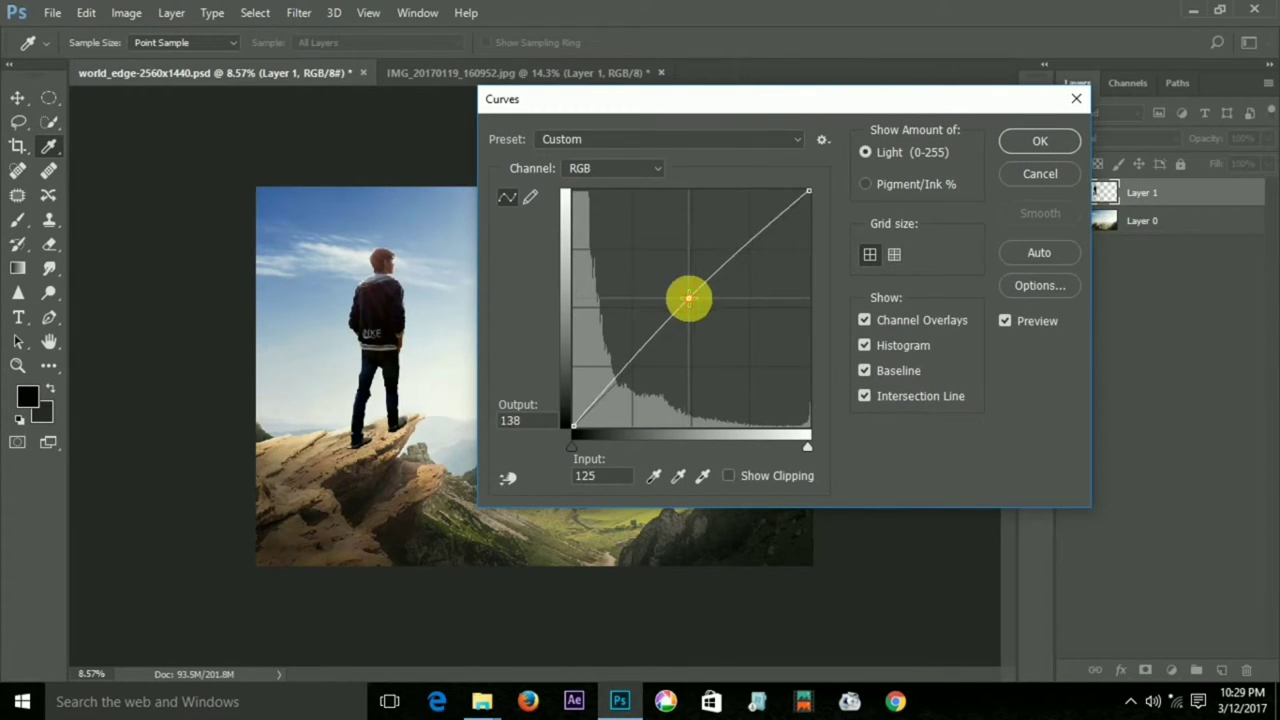
{"action": "left_click", "coordinate": [1040, 145]}
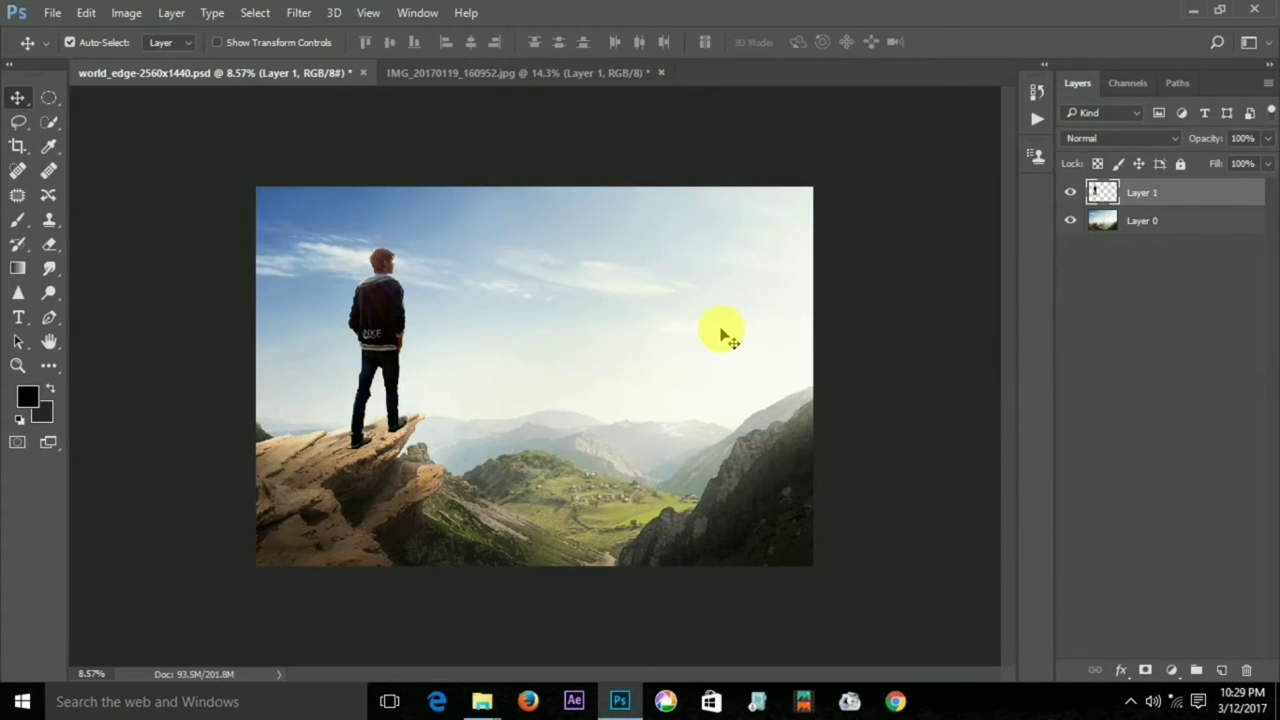
{"action": "scroll", "coordinate": [720, 333], "scroll_direction": "down", "scroll_amount": 2}
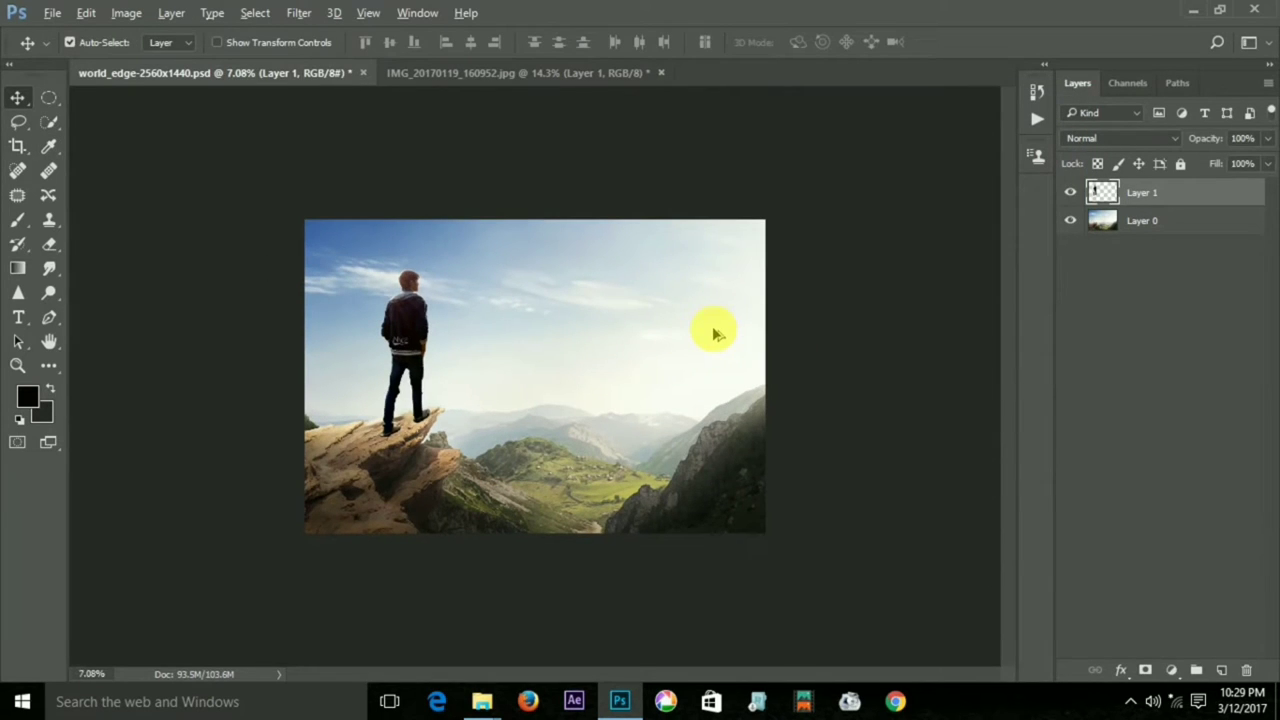
Add a Drop Shadow layer style to the man's Layer 1
{"action": "double_click", "coordinate": [1213, 198]}
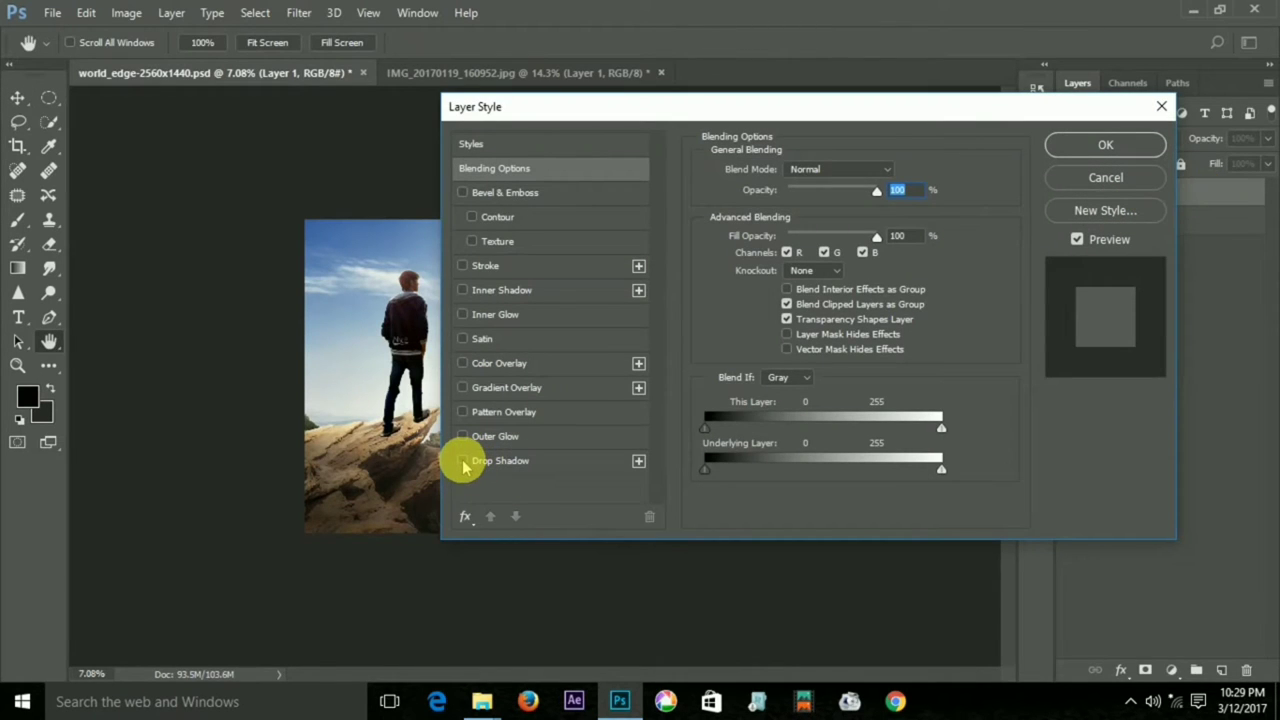
{"action": "left_click", "coordinate": [527, 463]}
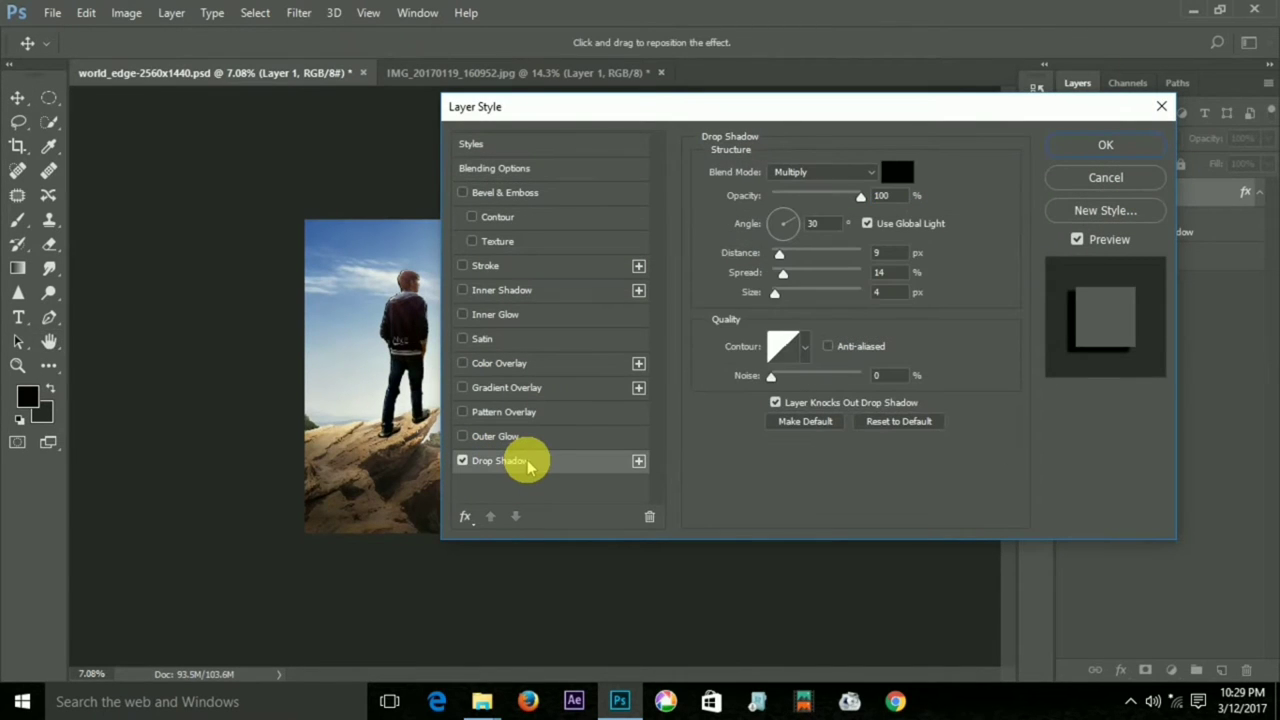
{"action": "left_click", "coordinate": [1106, 147]}
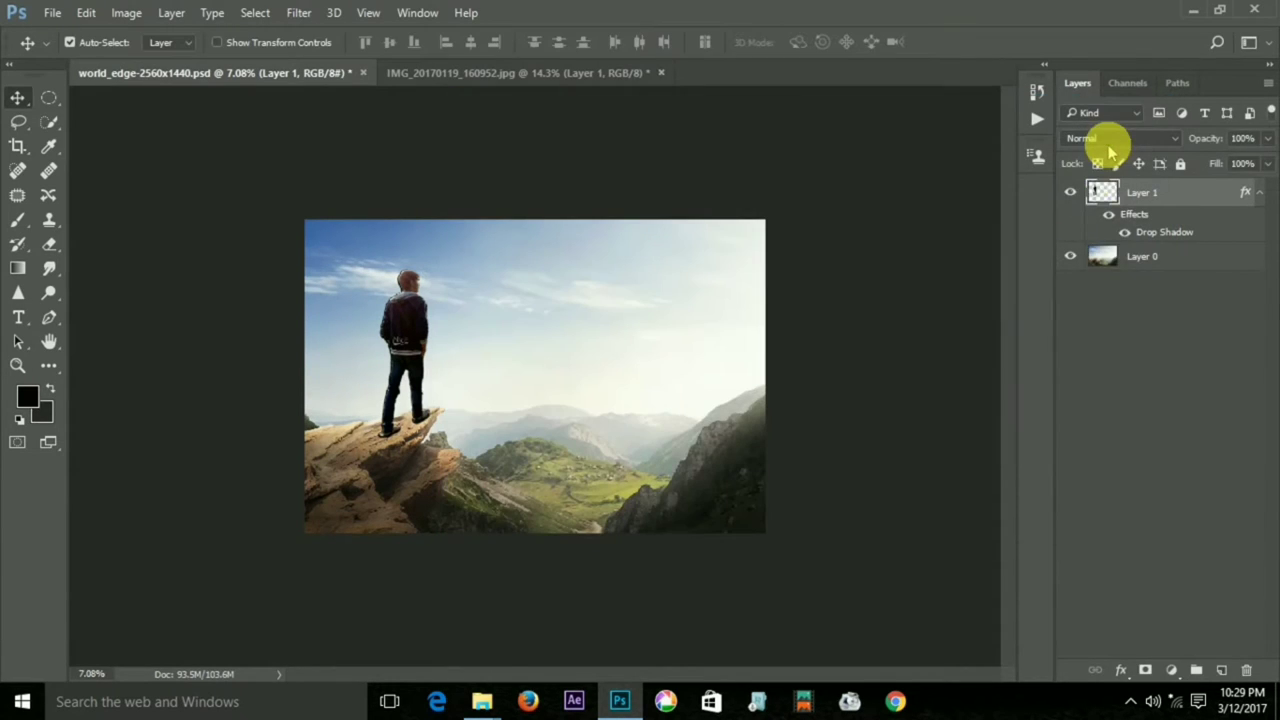
Browse Layer 1's effects and layer context menus without changing anything
{"action": "right_click", "coordinate": [1262, 198]}
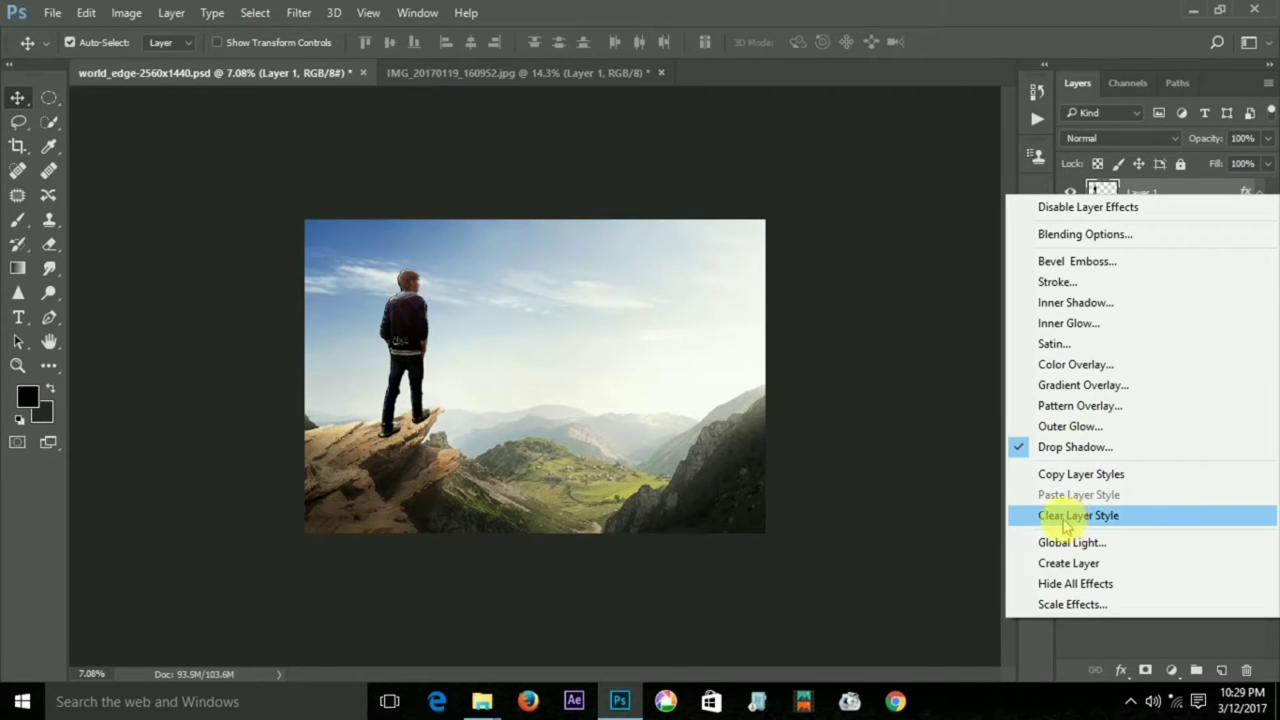
{"action": "left_click", "coordinate": [1258, 192]}
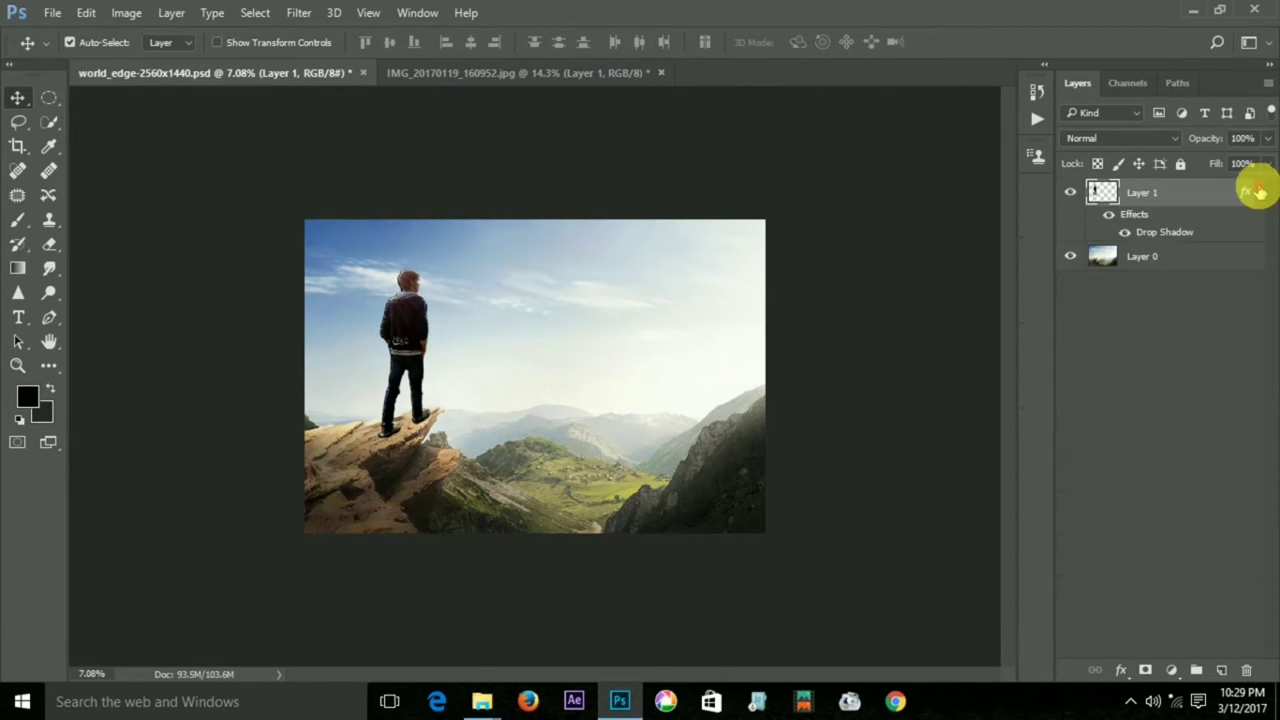
{"action": "left_click", "coordinate": [1260, 192]}
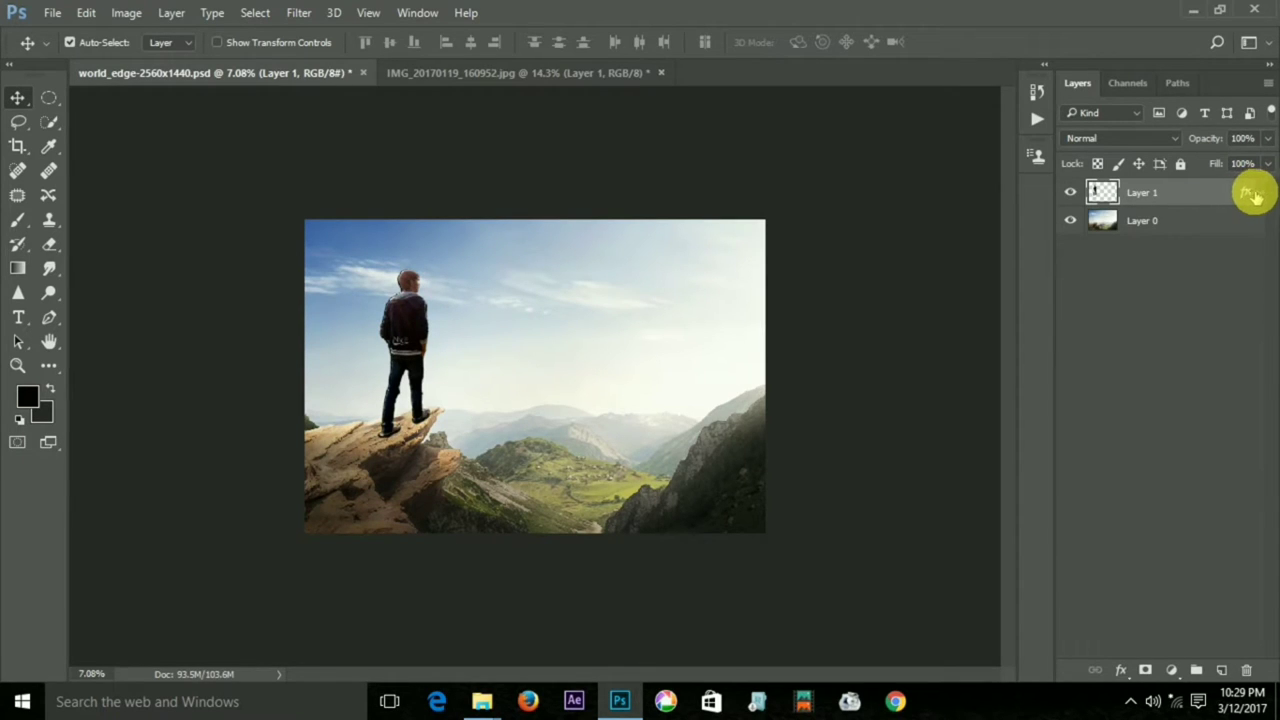
{"action": "left_click", "coordinate": [1258, 194]}
{"action": "right_click", "coordinate": [1247, 196]}
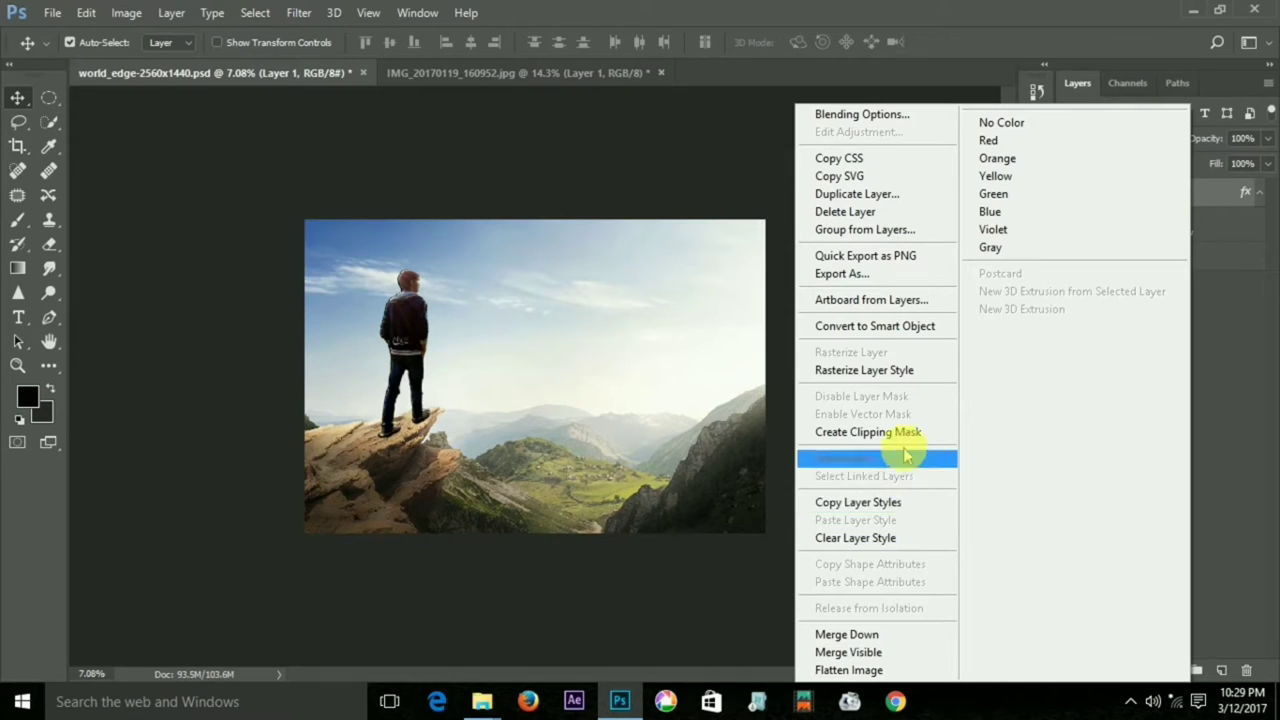
{"action": "left_click", "coordinate": [1207, 402]}
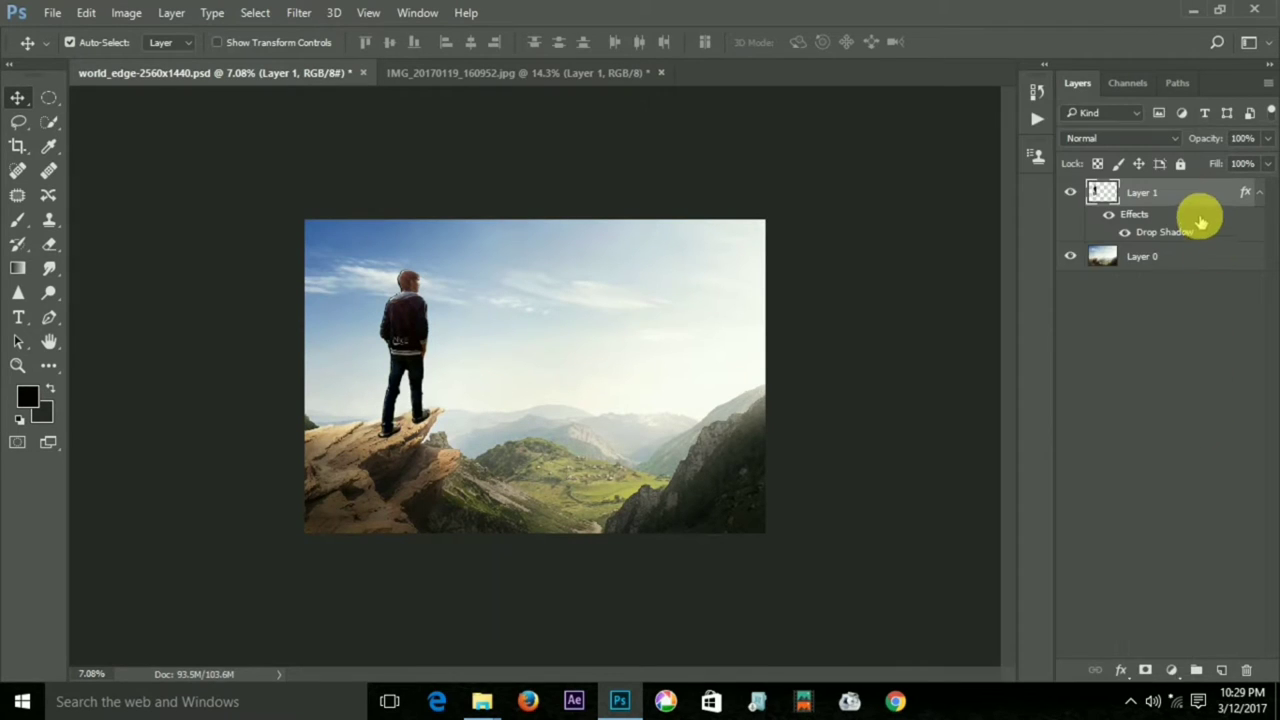
{"action": "right_click", "coordinate": [1211, 196]}
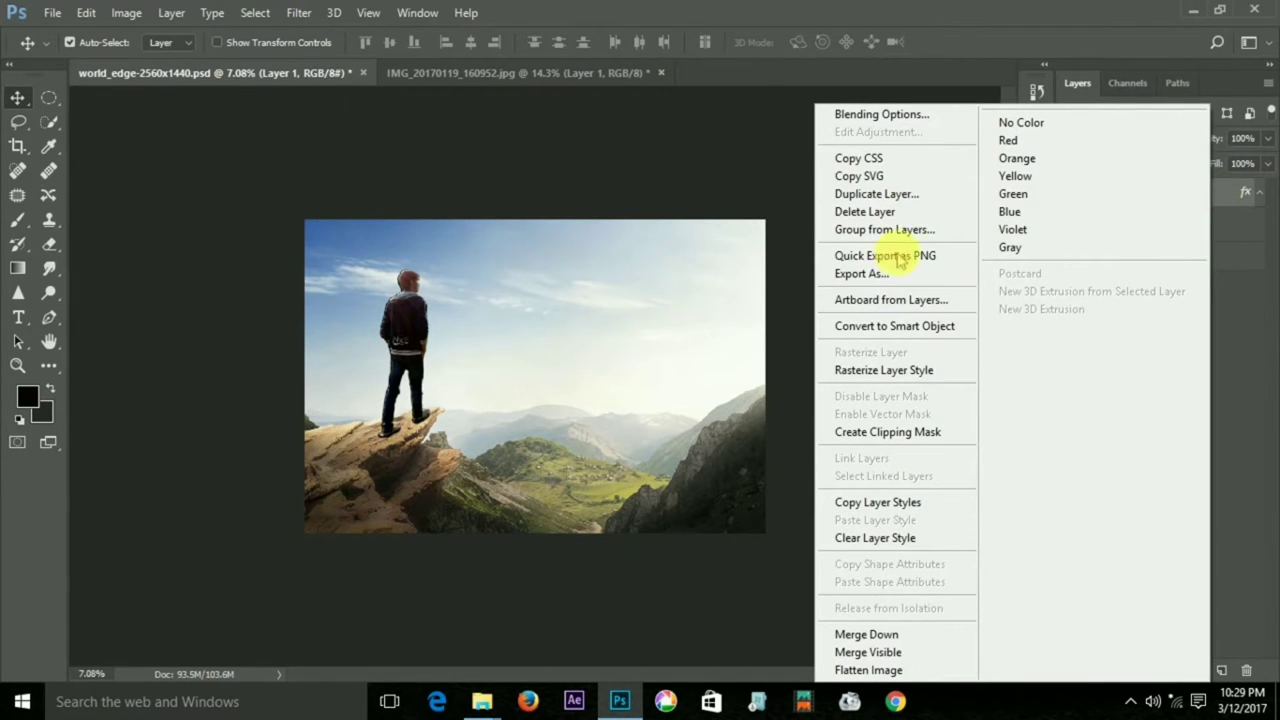
{"action": "left_click", "coordinate": [735, 200]}
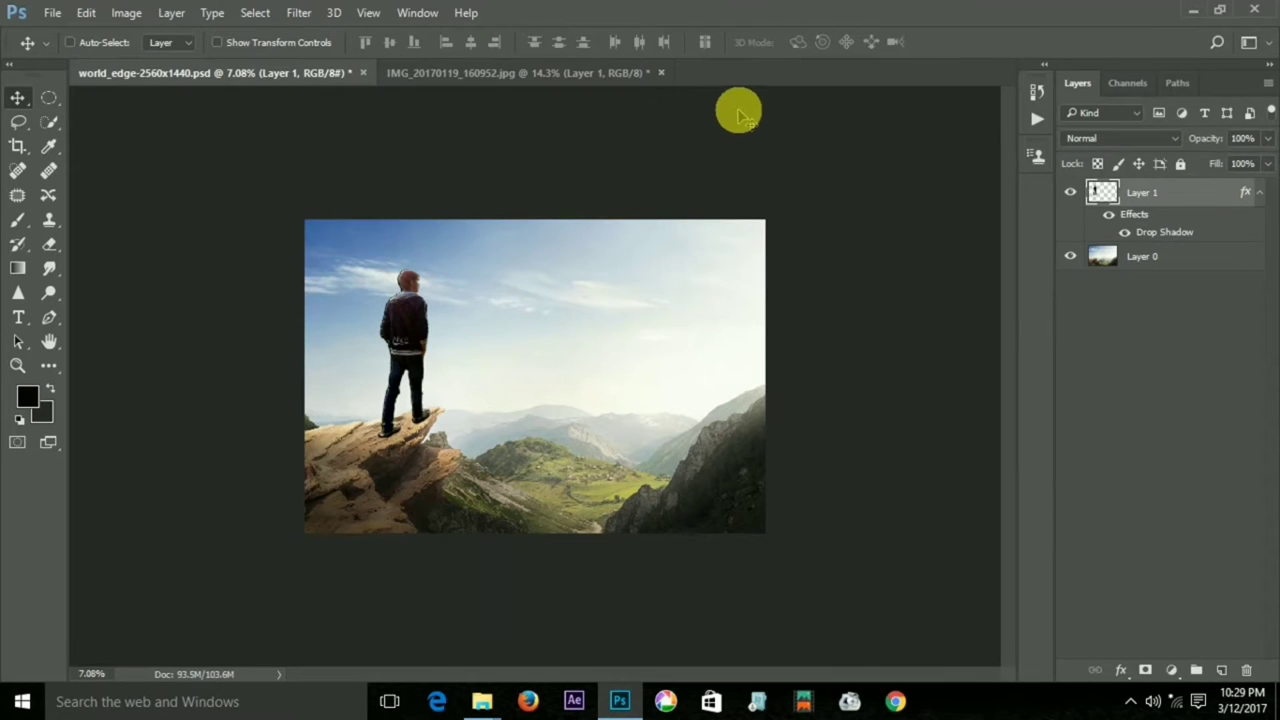
{"action": "key", "text": "ctrl"}
Split the man's drop shadow into its own layer and select that layer
{"action": "right_click", "coordinate": [1258, 197]}
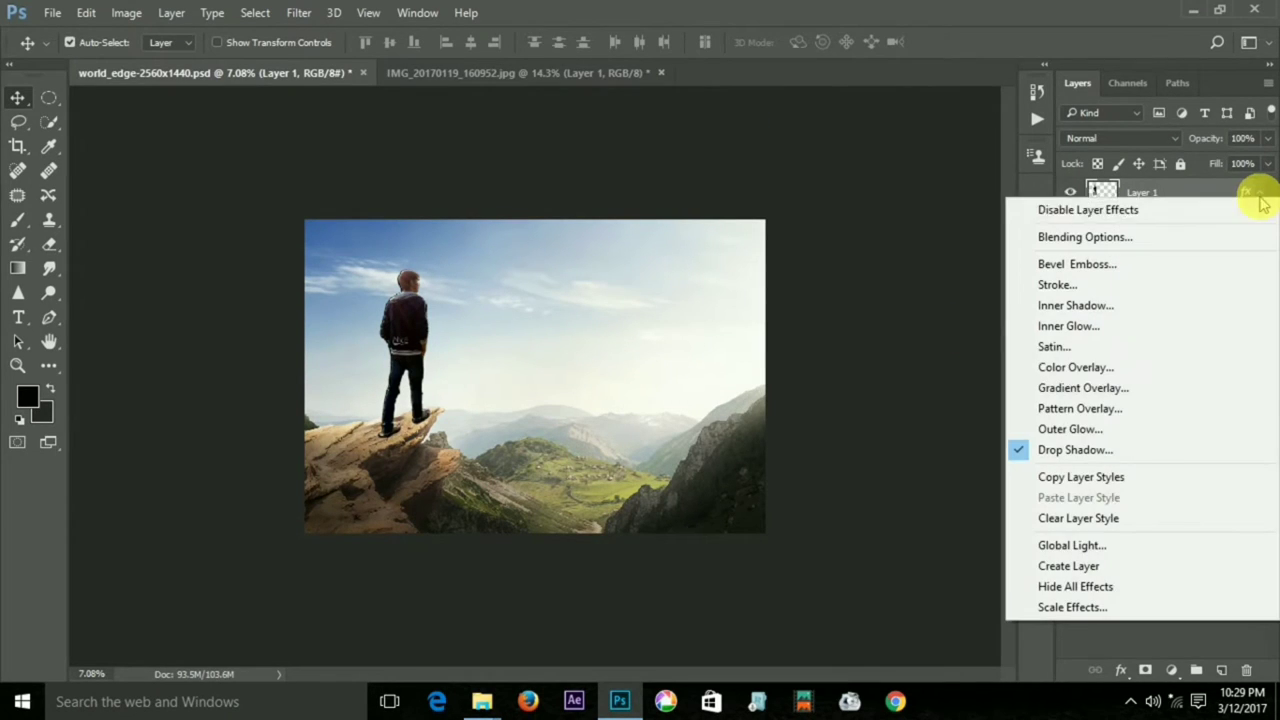
{"action": "left_click", "coordinate": [1090, 570]}
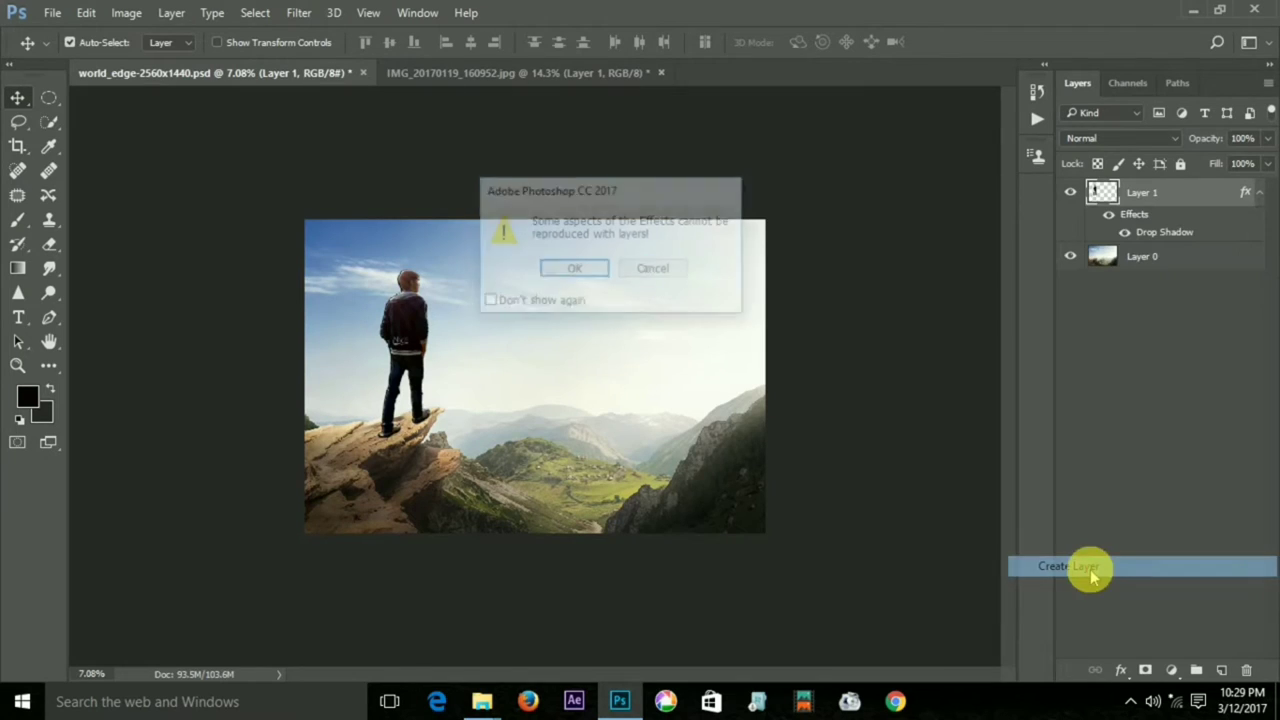
{"action": "left_click", "coordinate": [588, 272]}
{"action": "left_click", "coordinate": [1196, 224]}
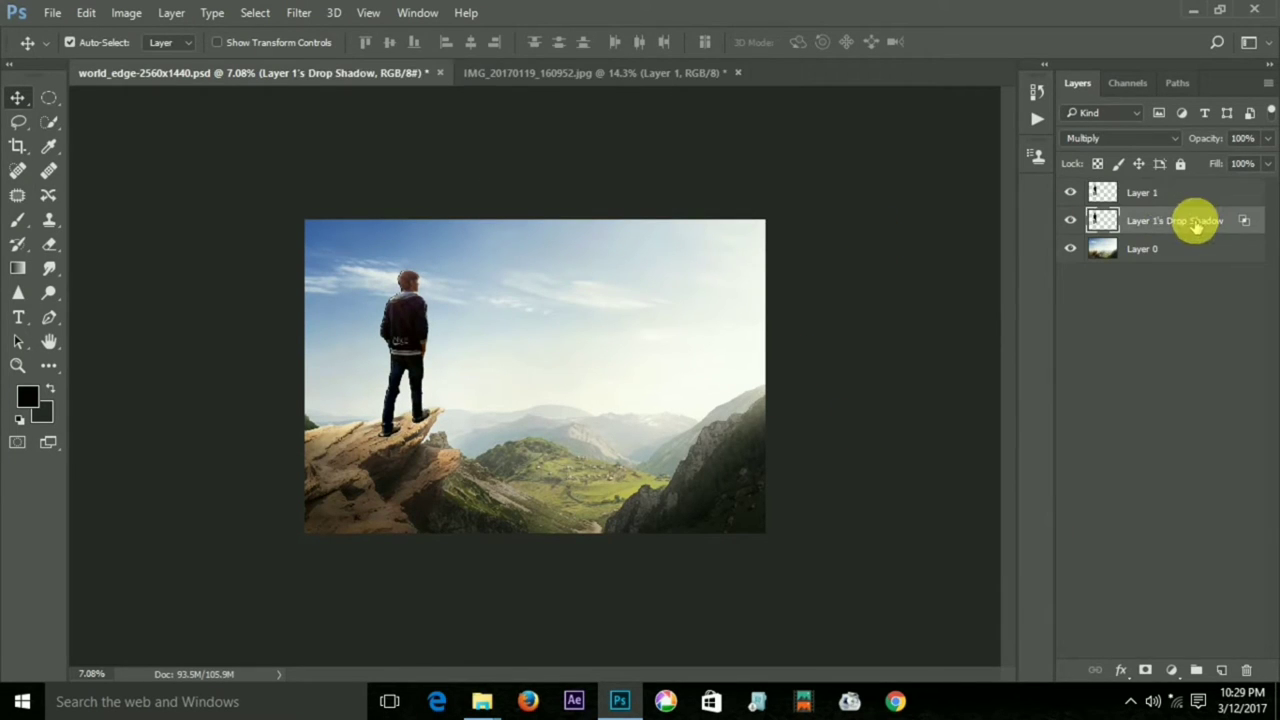
Distort the shadow layer so it falls down across the rock below the man
{"action": "key", "text": "ctrl+t"}
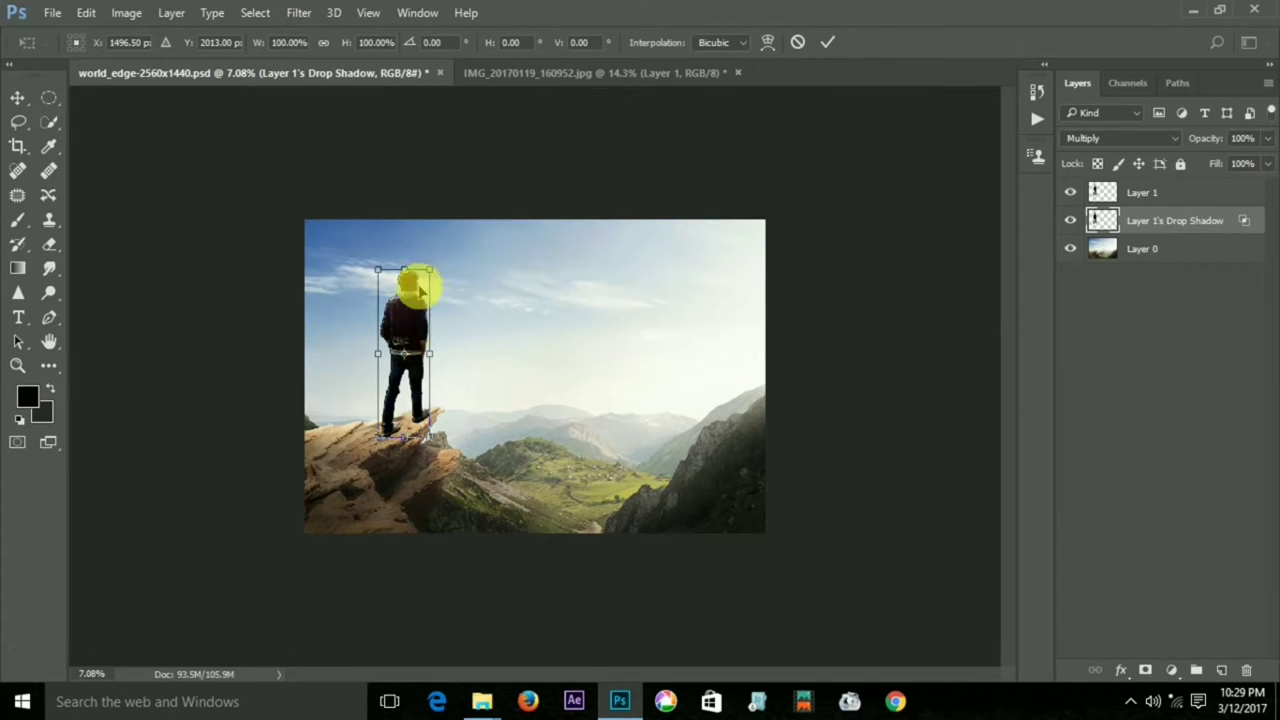
{"action": "right_click", "coordinate": [469, 299]}
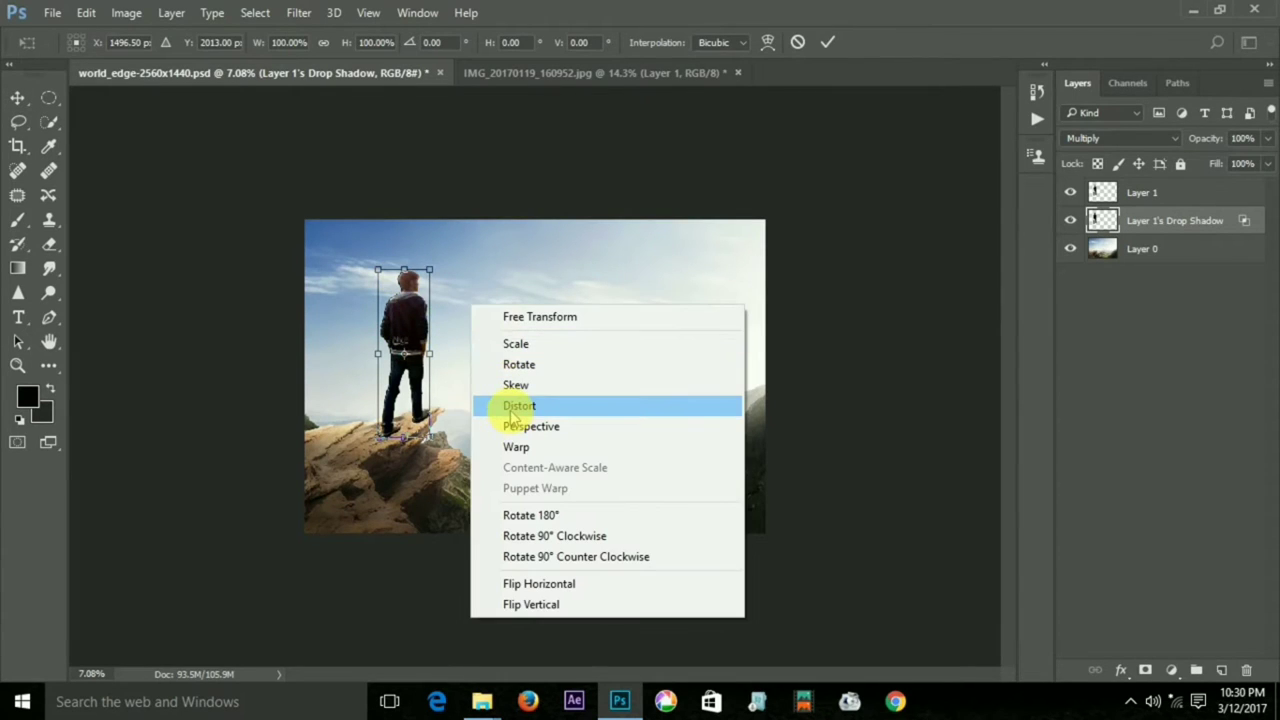
{"action": "left_click", "coordinate": [586, 406]}
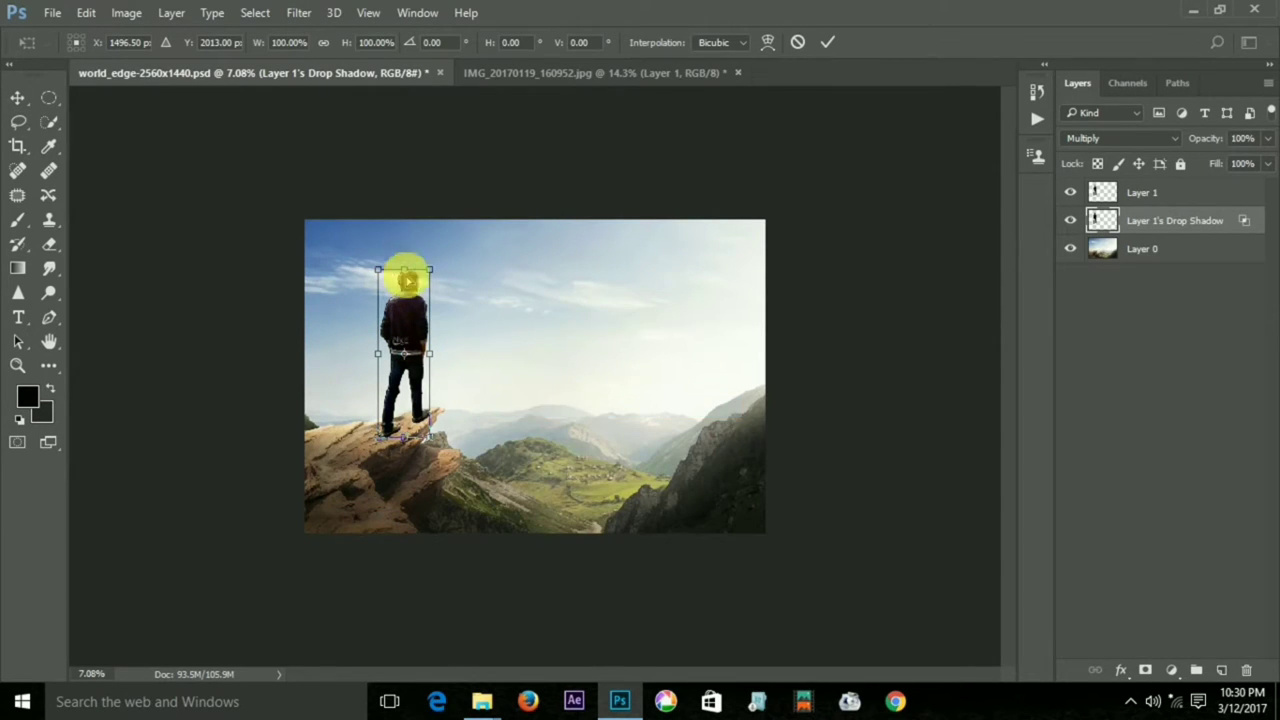
{"action": "mouse_move", "coordinate": [404, 271]}
{"action": "left_mouse_down"}
{"action": "mouse_move", "coordinate": [368, 515]}
{"action": "mouse_move", "coordinate": [385, 480]}
{"action": "left_mouse_up"}
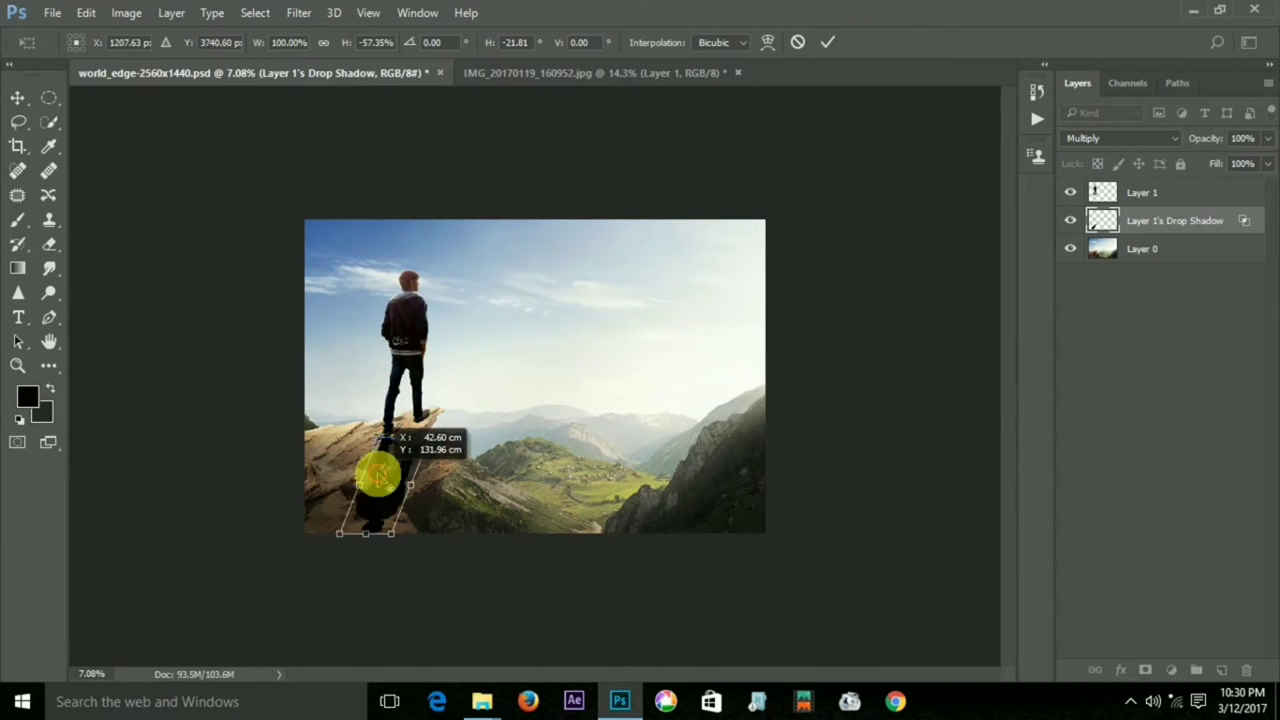
{"action": "left_click_drag", "start_coordinate": [385, 480], "coordinate": [433, 402]}
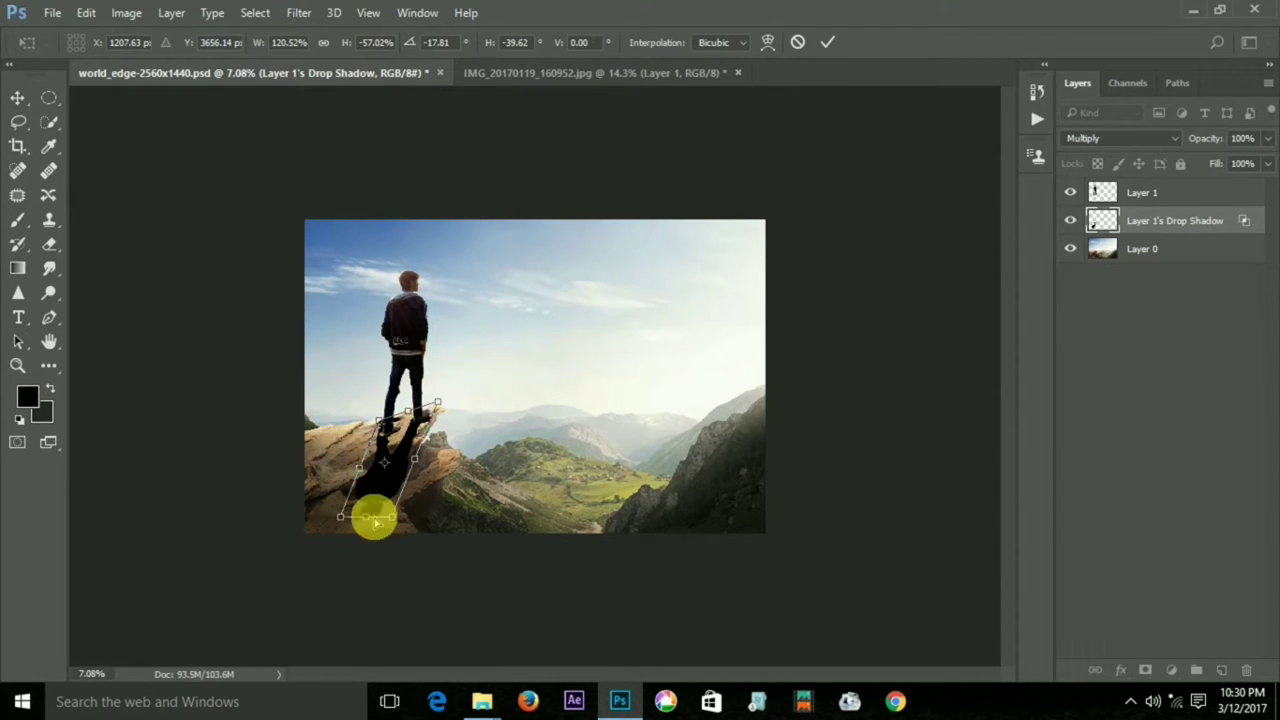
{"action": "mouse_move", "coordinate": [362, 518]}
{"action": "left_mouse_down"}
{"action": "mouse_move", "coordinate": [340, 523]}
{"action": "mouse_move", "coordinate": [354, 533]}
{"action": "left_mouse_up"}
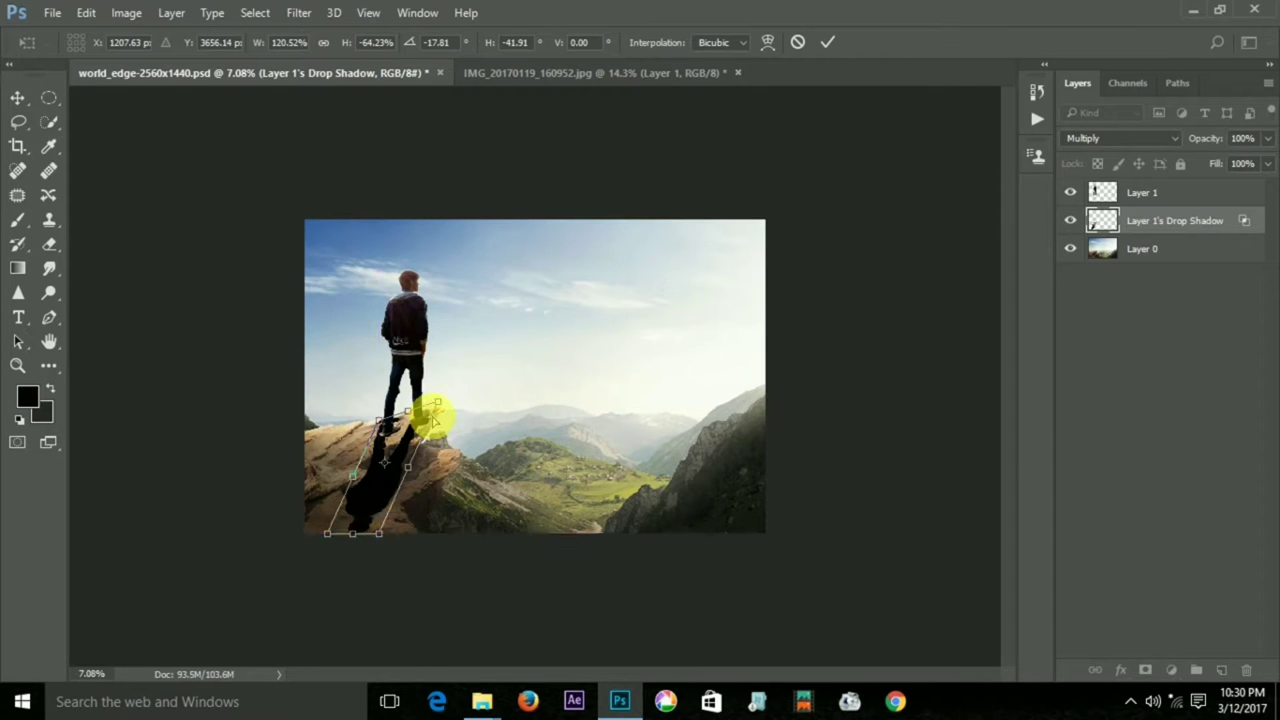
{"action": "scroll", "coordinate": [436, 410], "scroll_direction": "up", "scroll_amount": 1}
{"action": "scroll", "coordinate": [434, 417], "scroll_direction": "up", "scroll_amount": 3}
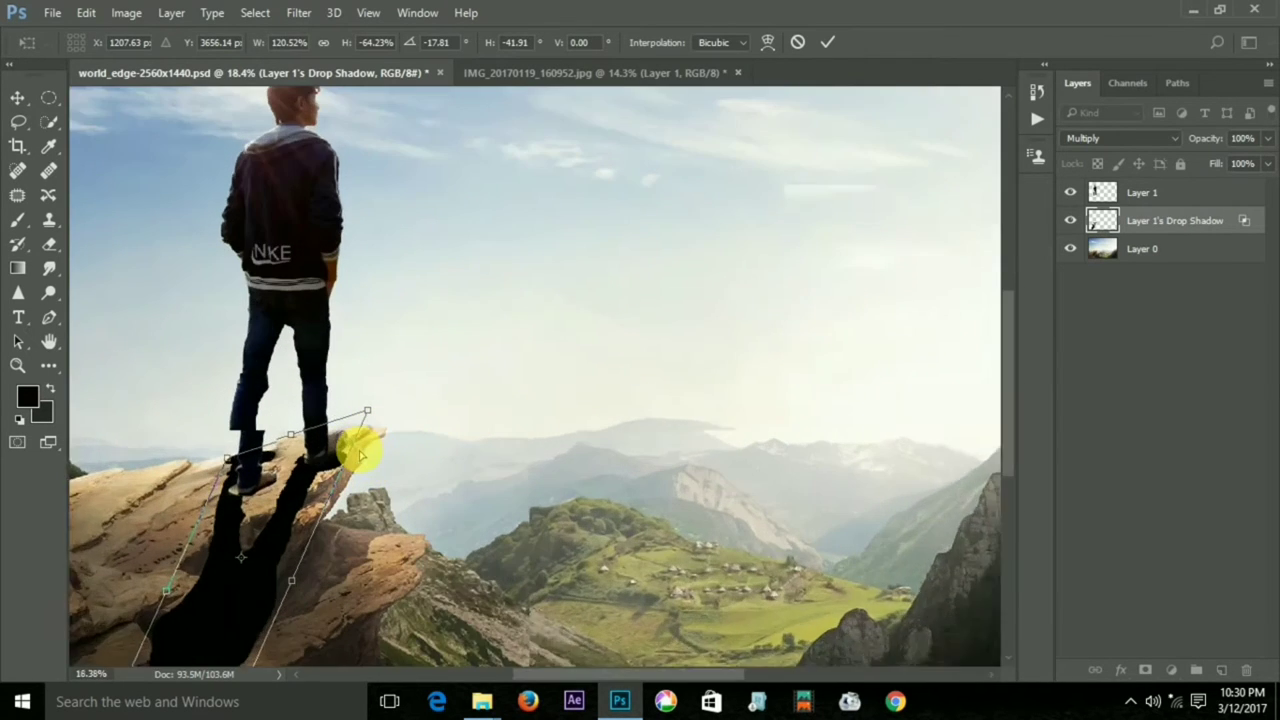
{"action": "scroll", "coordinate": [357, 443], "scroll_direction": "up", "scroll_amount": 2}
{"action": "scroll", "coordinate": [357, 443], "scroll_direction": "up", "scroll_amount": 2}
{"action": "scroll", "coordinate": [358, 446], "scroll_direction": "up", "scroll_amount": 1}
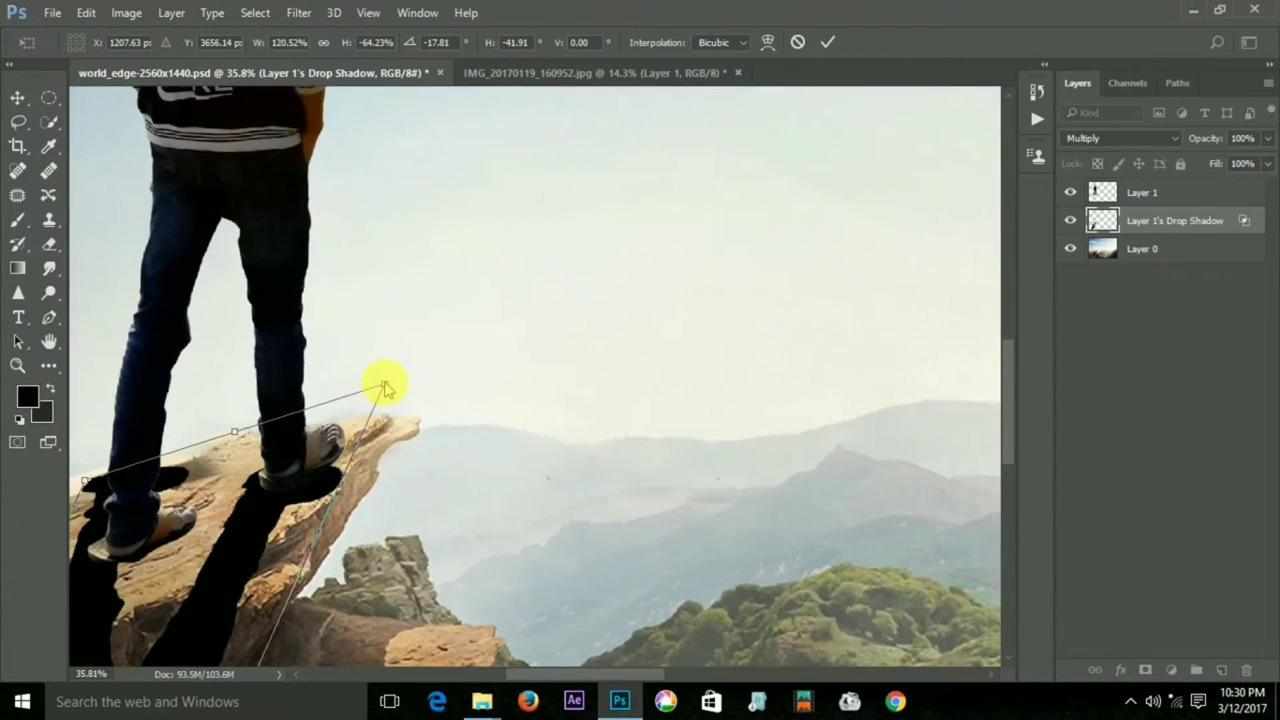
Align the distorted shadow's corners with the man's feet and commit the transform
{"action": "left_click_drag", "start_coordinate": [386, 388], "coordinate": [373, 361]}
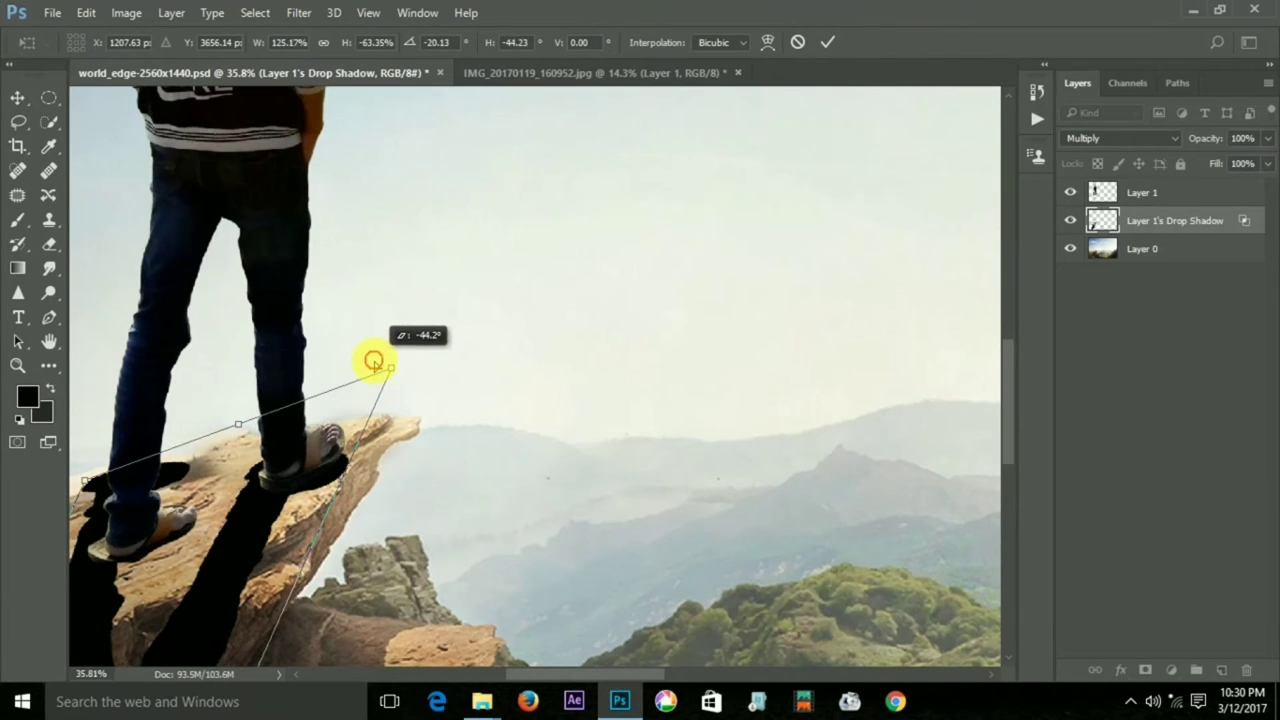
{"action": "left_click_drag", "start_coordinate": [373, 361], "coordinate": [372, 364]}
{"action": "scroll", "coordinate": [358, 414], "scroll_direction": "down", "scroll_amount": 4}
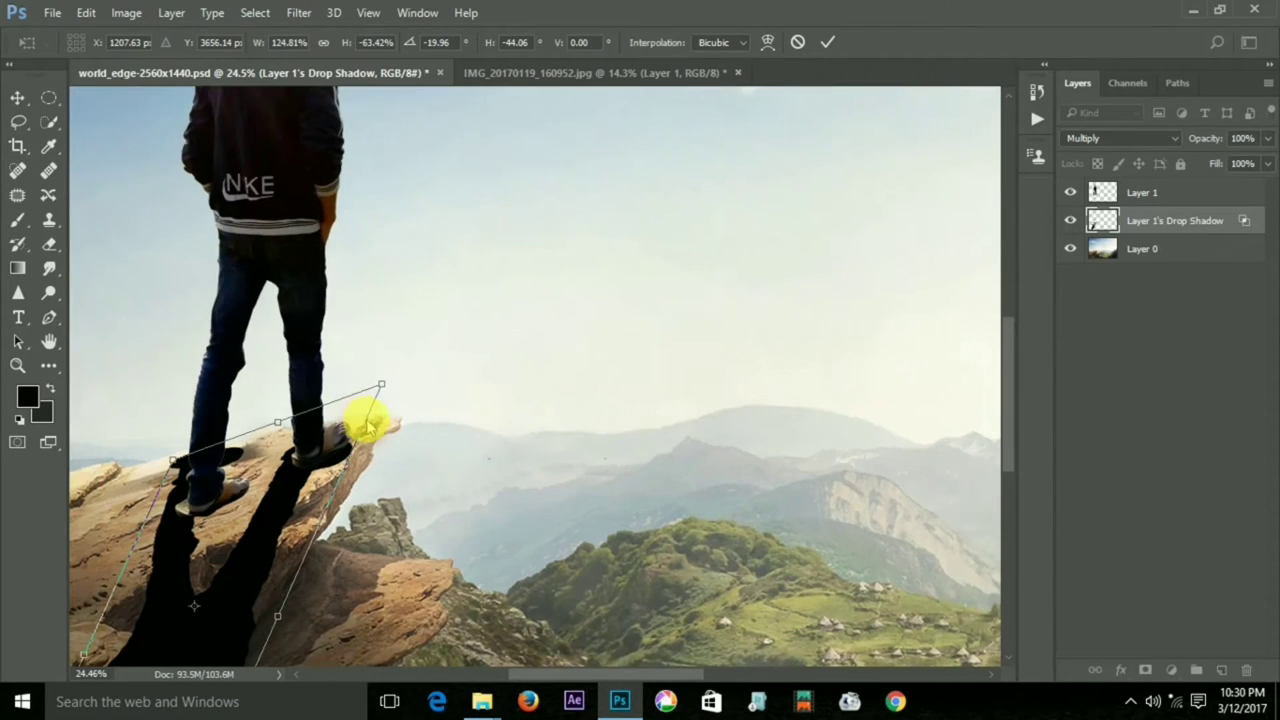
{"action": "key", "text": "alt+space"}
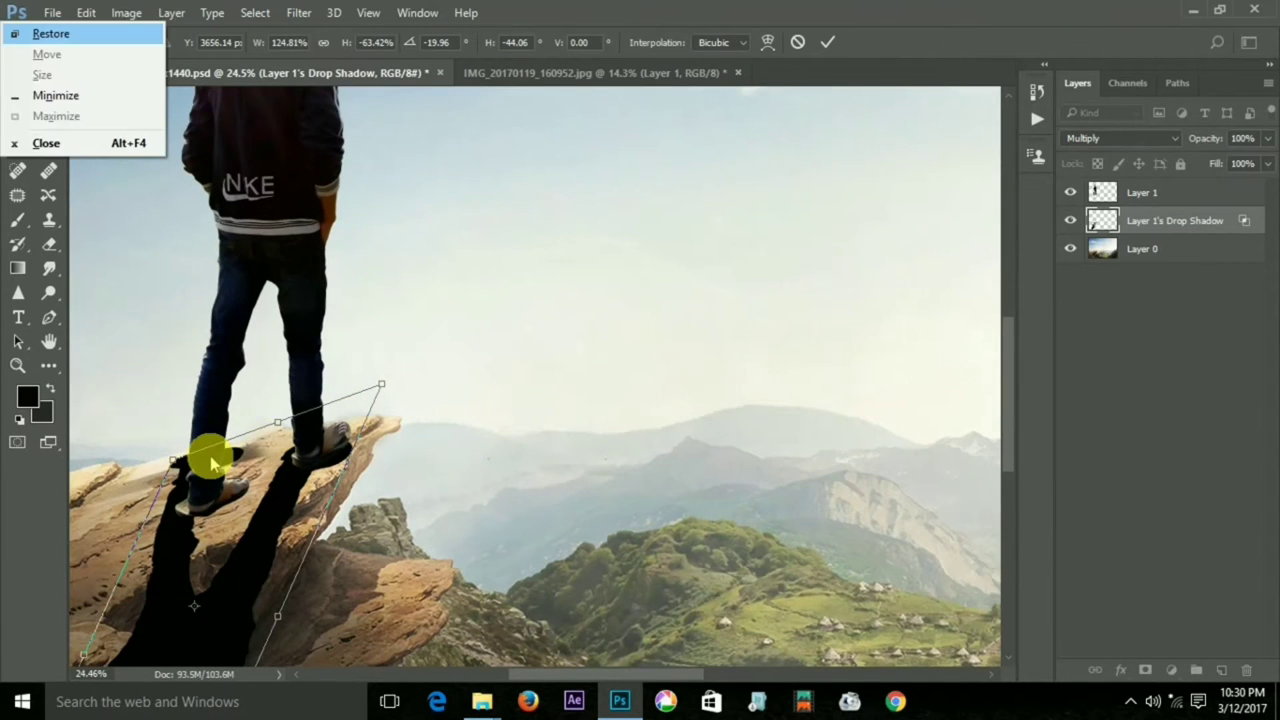
{"action": "key", "text": "Escape"}
{"action": "left_click_drag", "start_coordinate": [172, 461], "coordinate": [197, 490]}
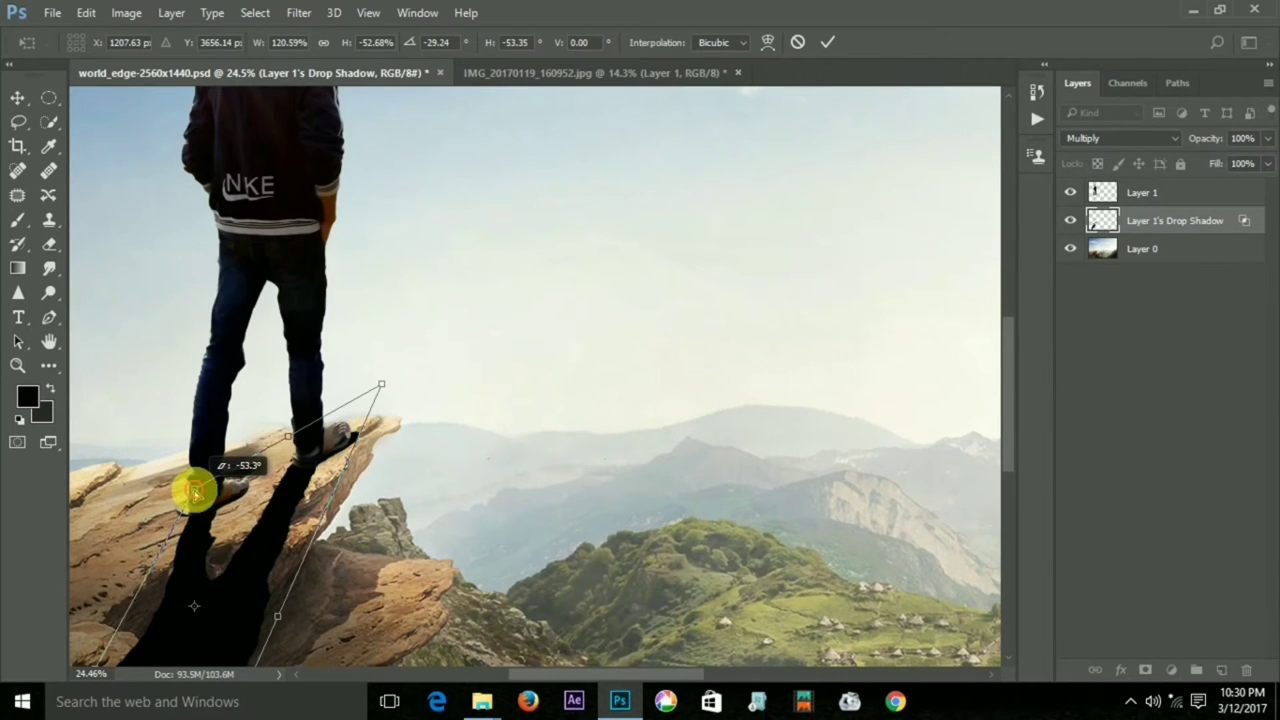
{"action": "left_click_drag", "start_coordinate": [193, 494], "coordinate": [189, 491]}
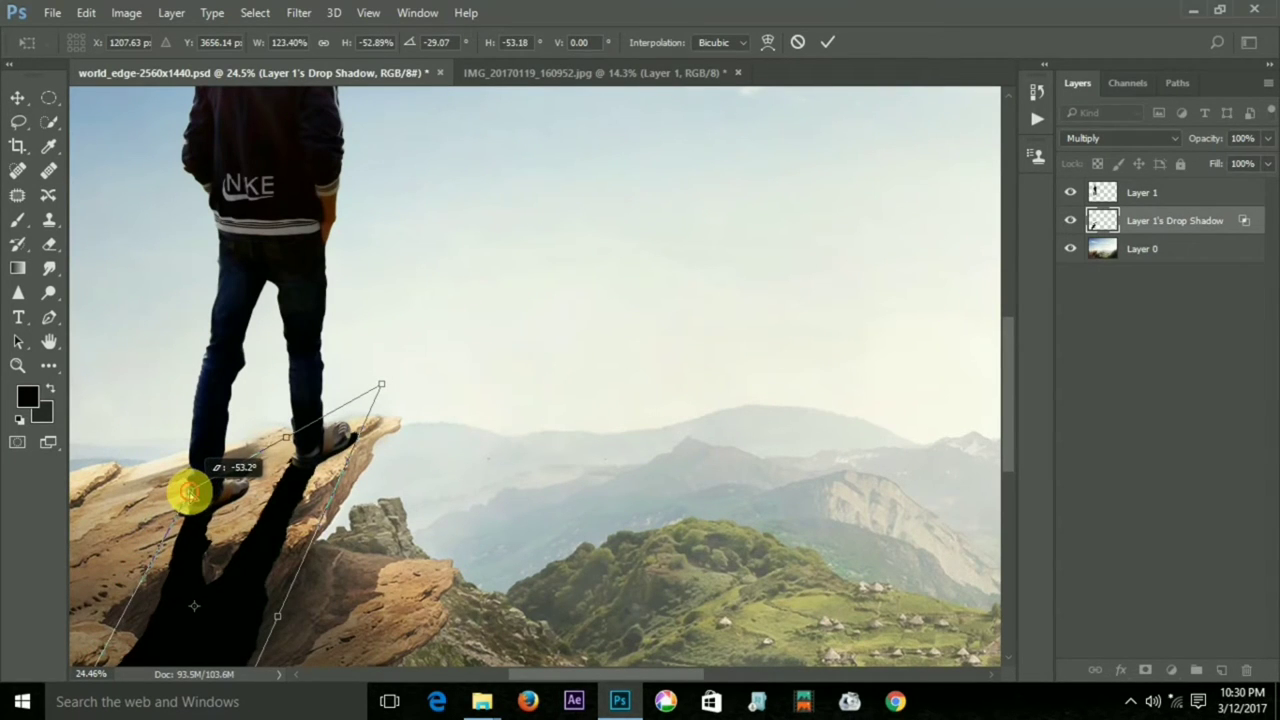
{"action": "key", "text": "Return"}
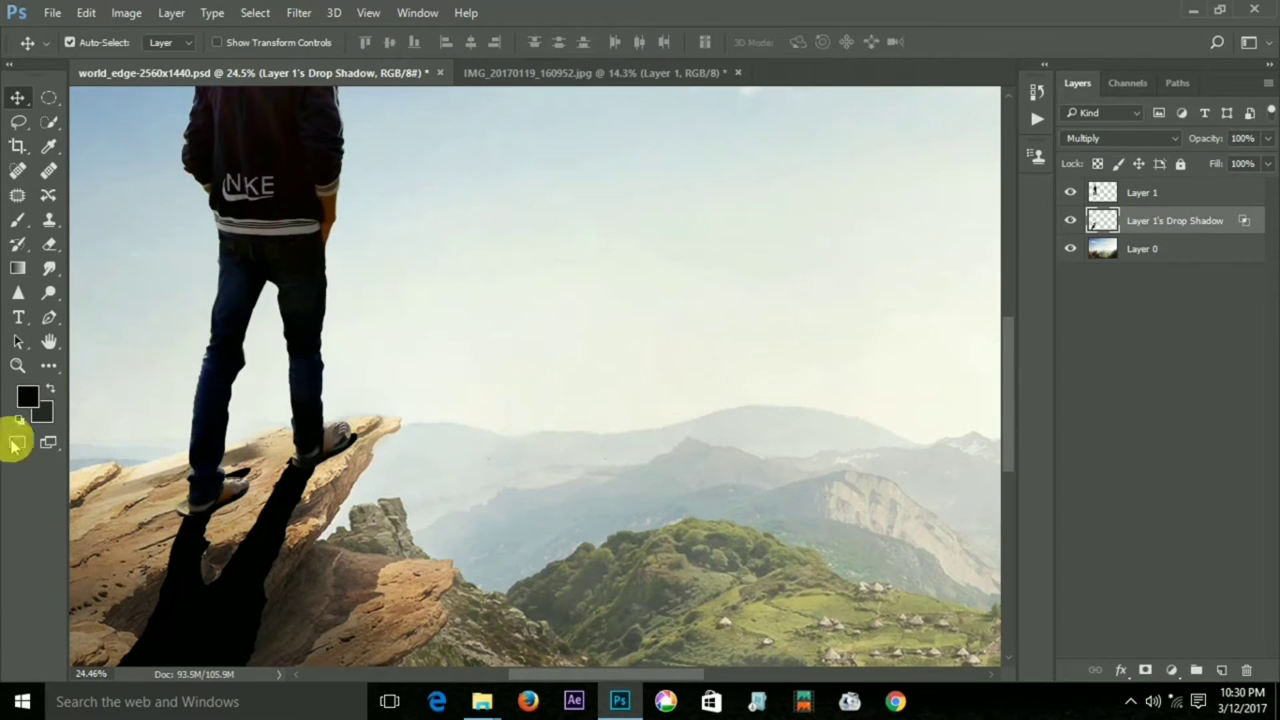
Paint black with a small soft round brush to join the shadow to the man's feet
{"action": "left_click", "coordinate": [48, 247]}
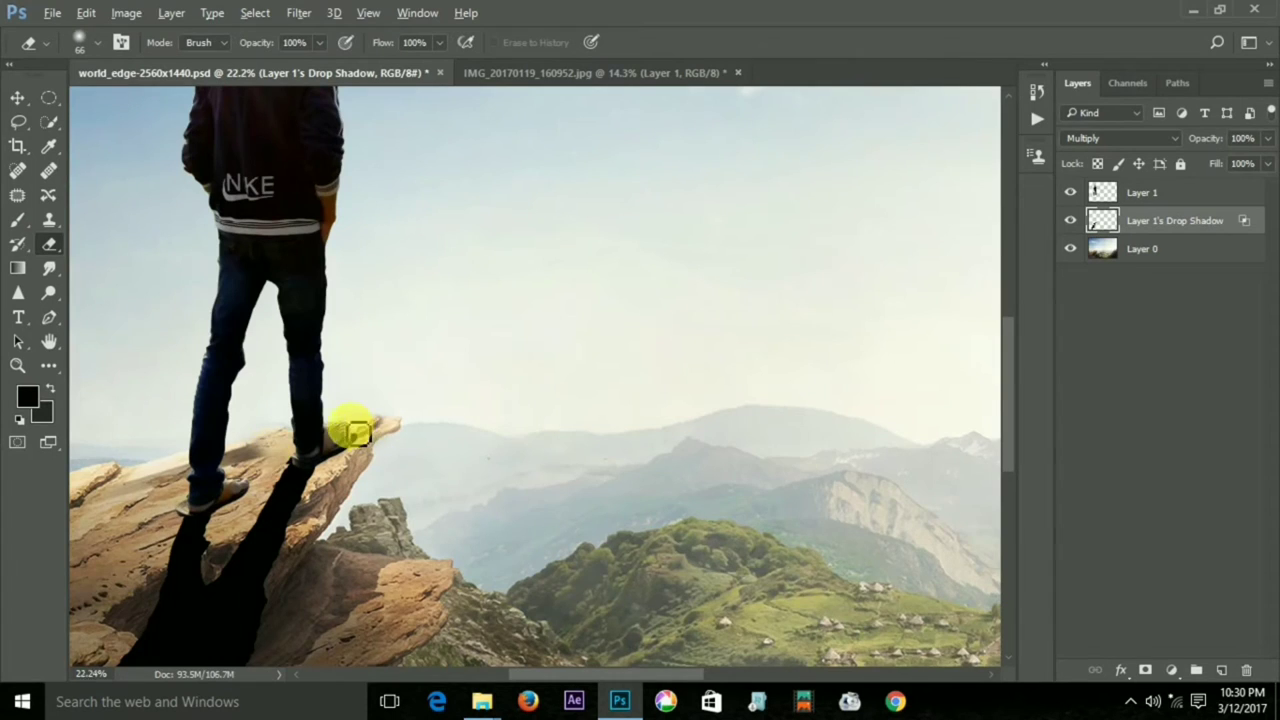
{"action": "scroll", "coordinate": [351, 423], "scroll_direction": "down", "scroll_amount": 2}
{"action": "scroll", "coordinate": [271, 517], "scroll_direction": "up", "scroll_amount": 3}
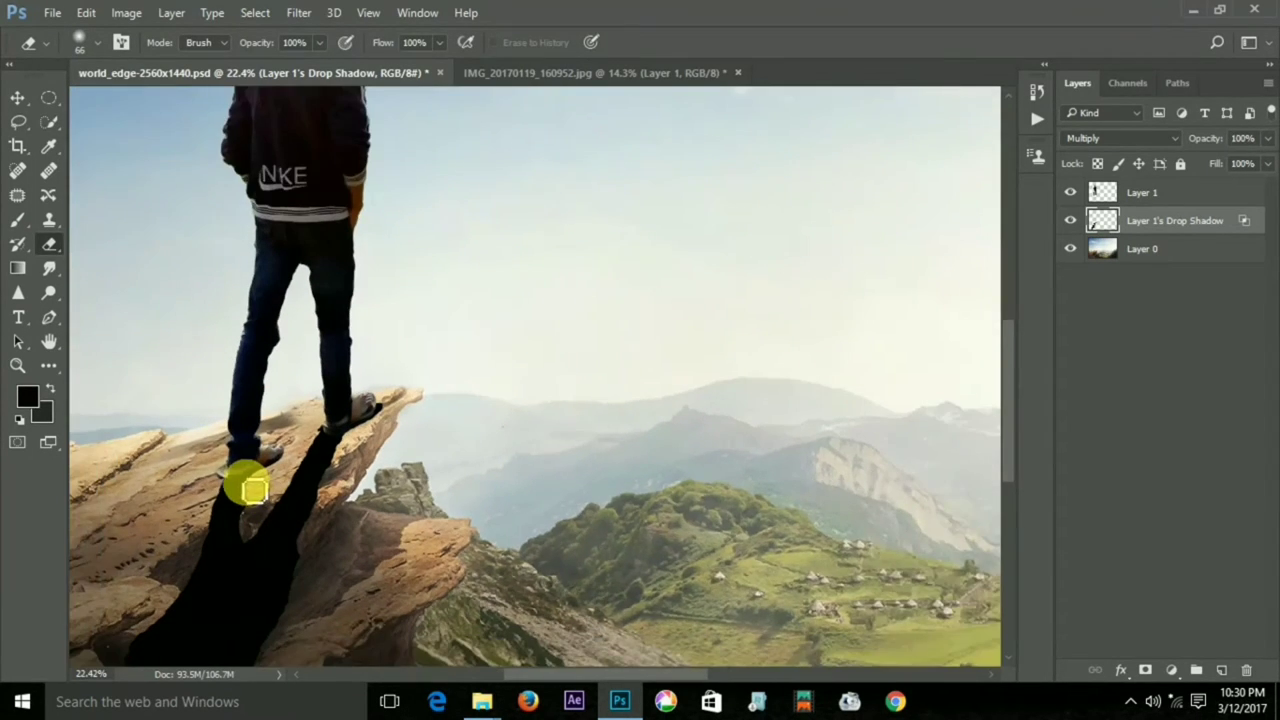
{"action": "scroll", "coordinate": [245, 487], "scroll_direction": "up", "scroll_amount": 2}
{"action": "left_click", "coordinate": [15, 228]}
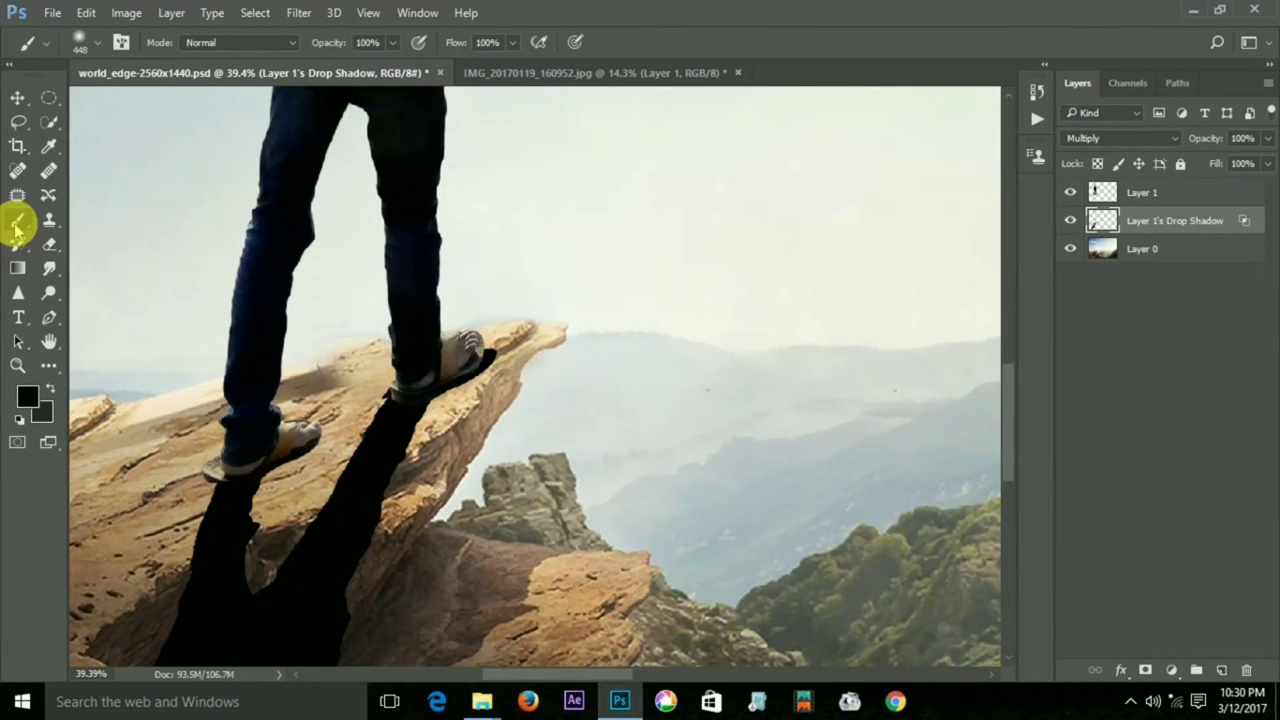
{"action": "right_click", "coordinate": [286, 486]}
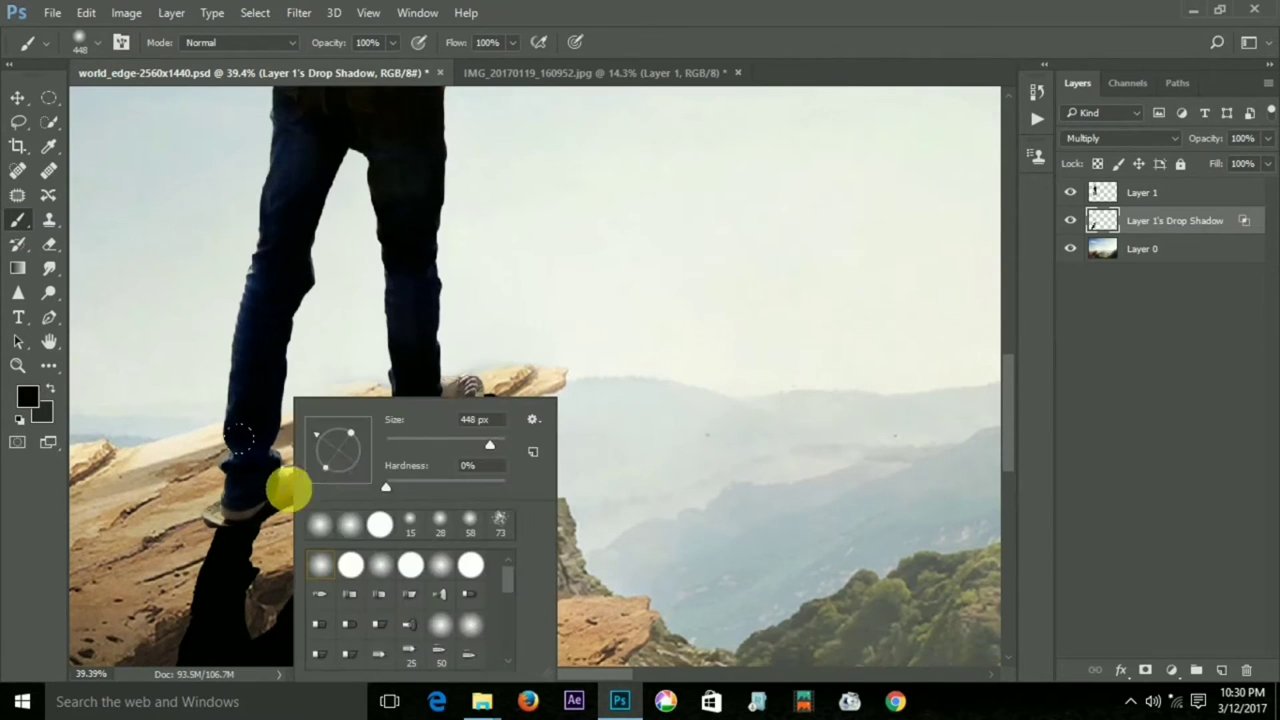
{"action": "left_click_drag", "start_coordinate": [424, 443], "coordinate": [398, 443]}
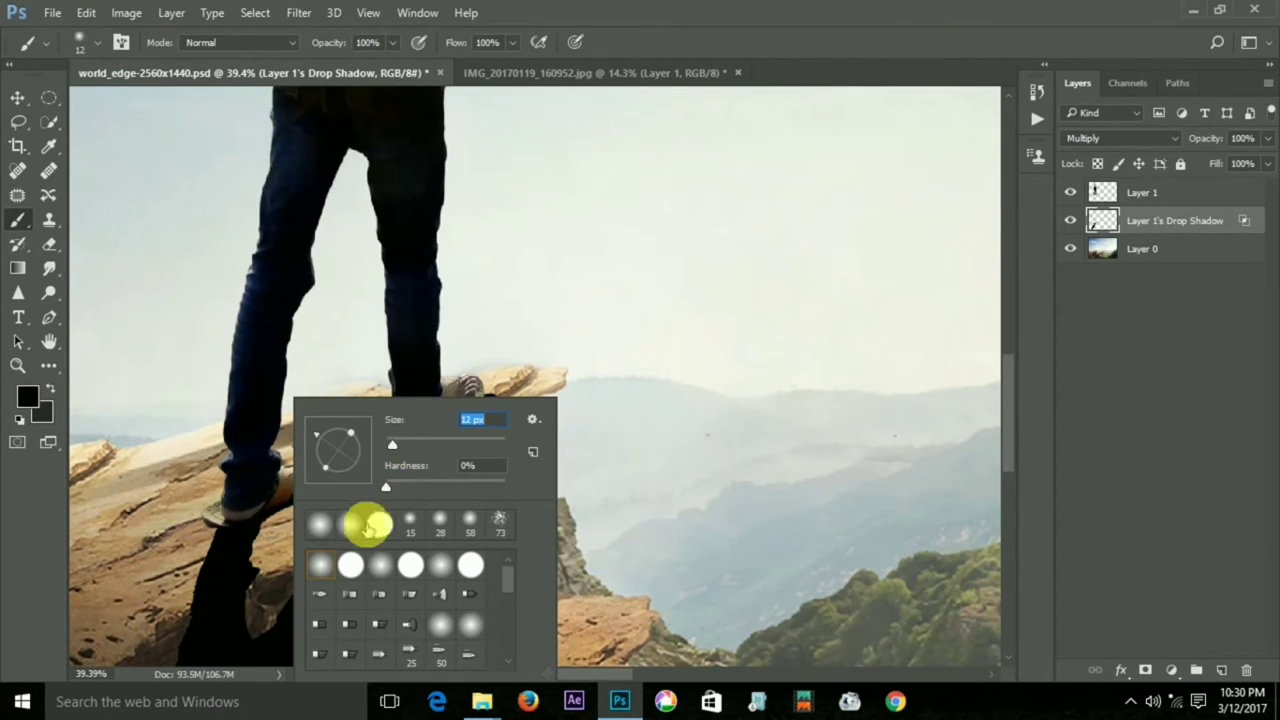
{"action": "left_click", "coordinate": [215, 533]}
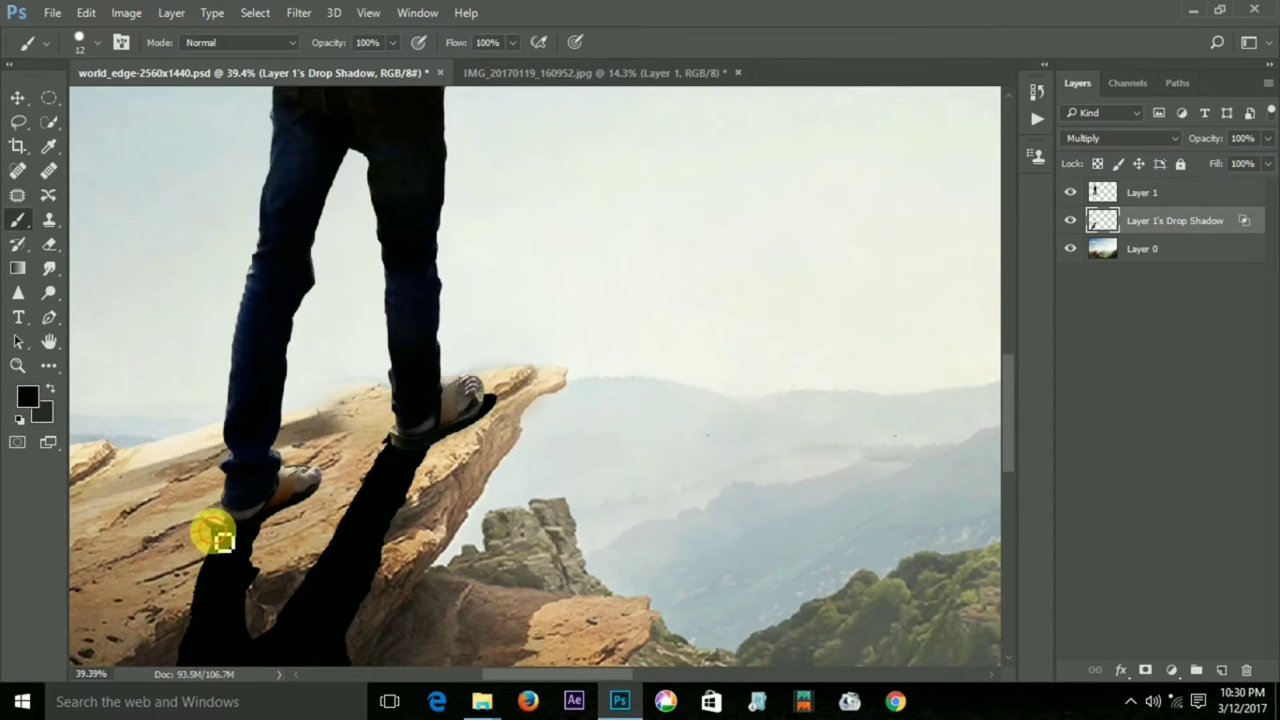
{"action": "mouse_move", "coordinate": [215, 538]}
{"action": "left_mouse_down"}
{"action": "mouse_move", "coordinate": [306, 509]}
{"action": "mouse_move", "coordinate": [366, 463]}
{"action": "mouse_move", "coordinate": [418, 455]}
{"action": "left_mouse_up"}
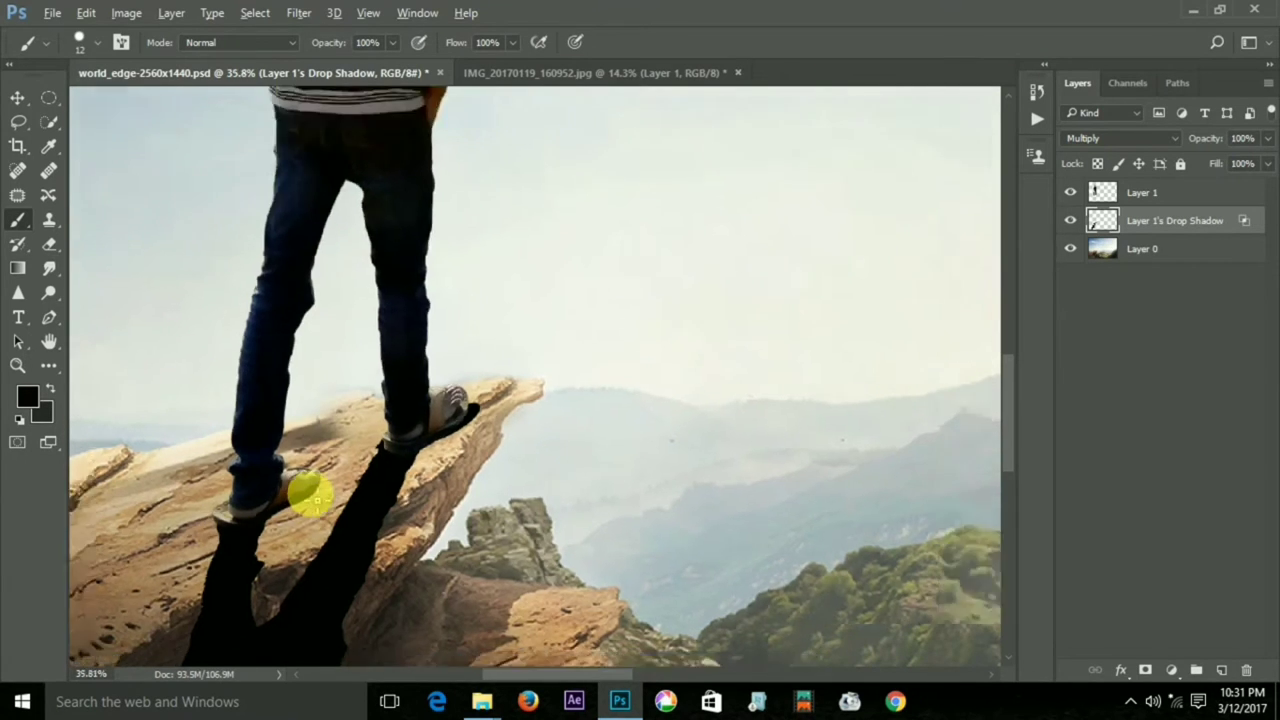
{"action": "scroll", "coordinate": [306, 491], "scroll_direction": "down", "scroll_amount": 3}
{"action": "scroll", "coordinate": [294, 486], "scroll_direction": "down", "scroll_amount": 2}
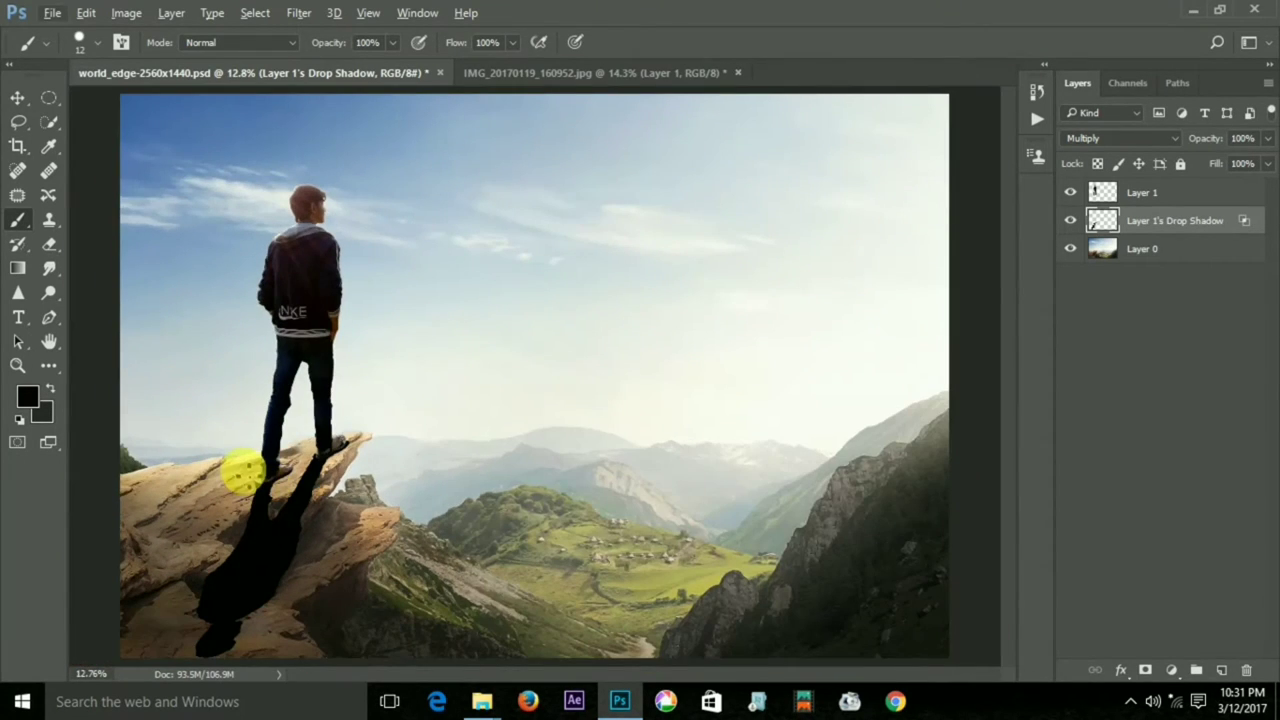
Apply a 9.2-pixel Gaussian Blur to the cast shadow layer
{"action": "left_click", "coordinate": [299, 13]}
{"action": "mouse_move", "coordinate": [308, 219]}
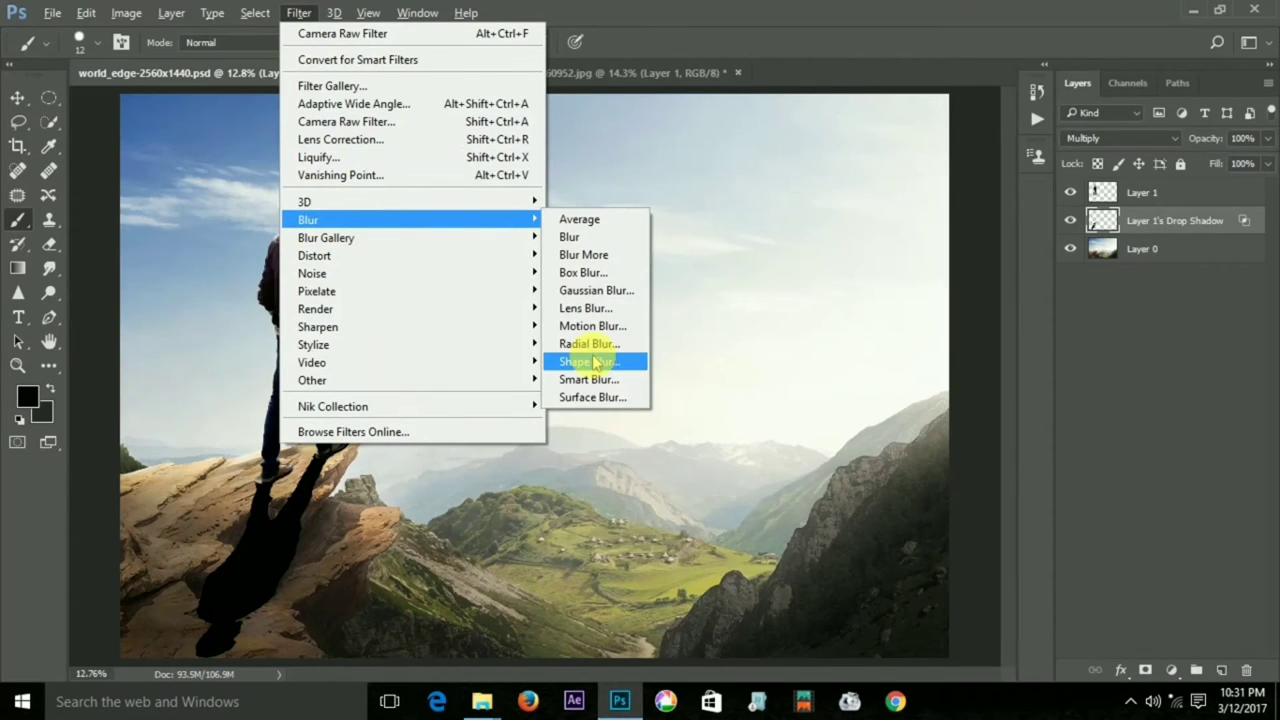
{"action": "left_click", "coordinate": [590, 298]}
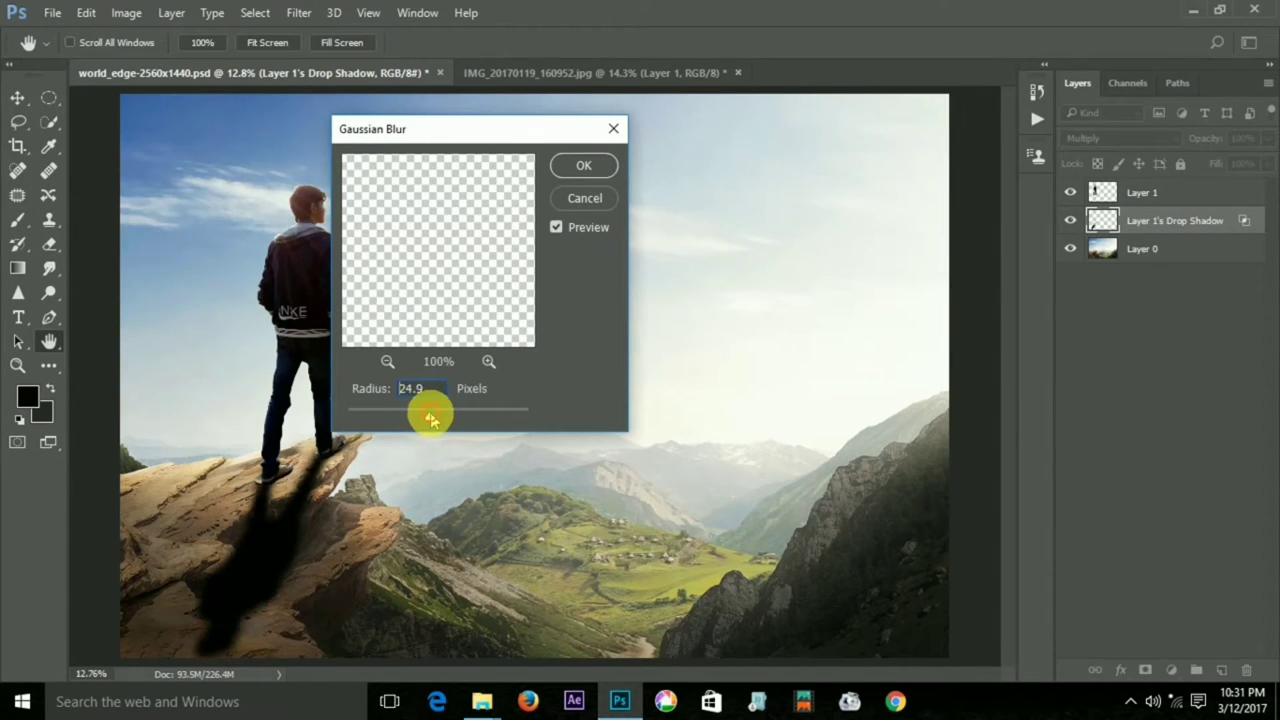
{"action": "left_click_drag", "start_coordinate": [430, 418], "coordinate": [389, 420]}
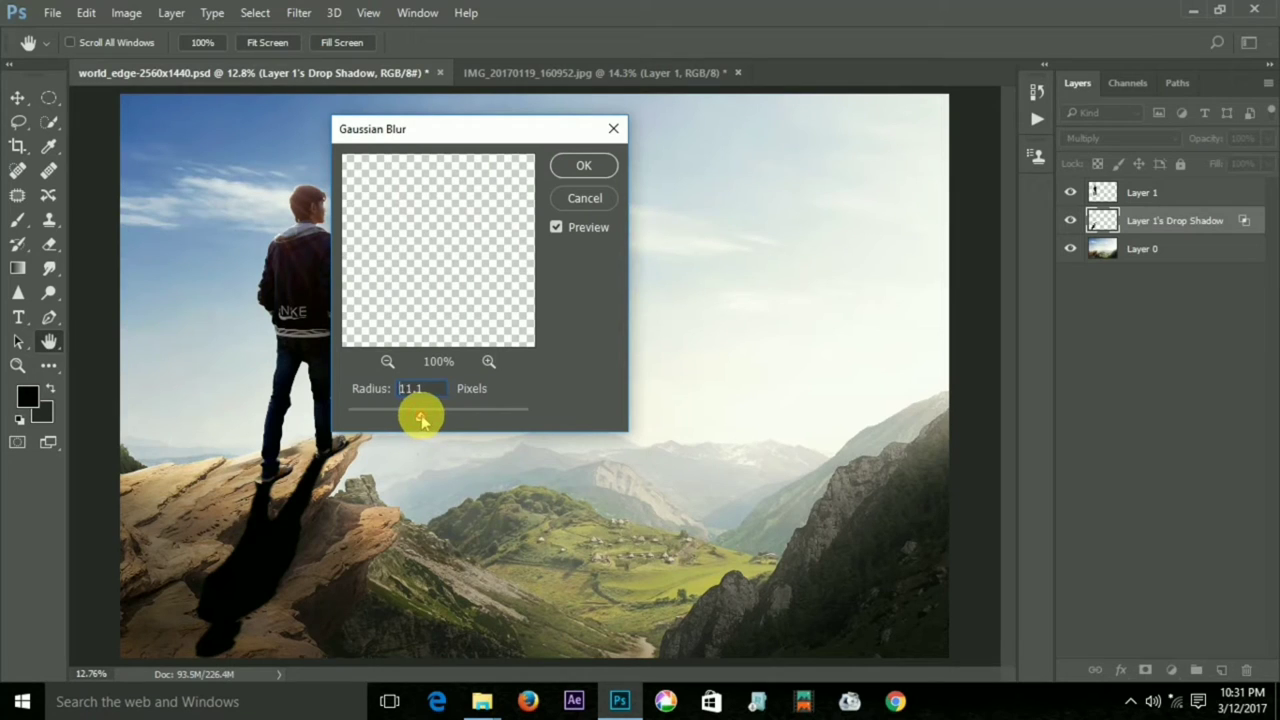
{"action": "left_click", "coordinate": [575, 165]}
With Layer 1 selected, stamp all visible layers into a new top Layer 2
{"action": "scroll", "coordinate": [603, 193], "scroll_direction": "down", "scroll_amount": 1}
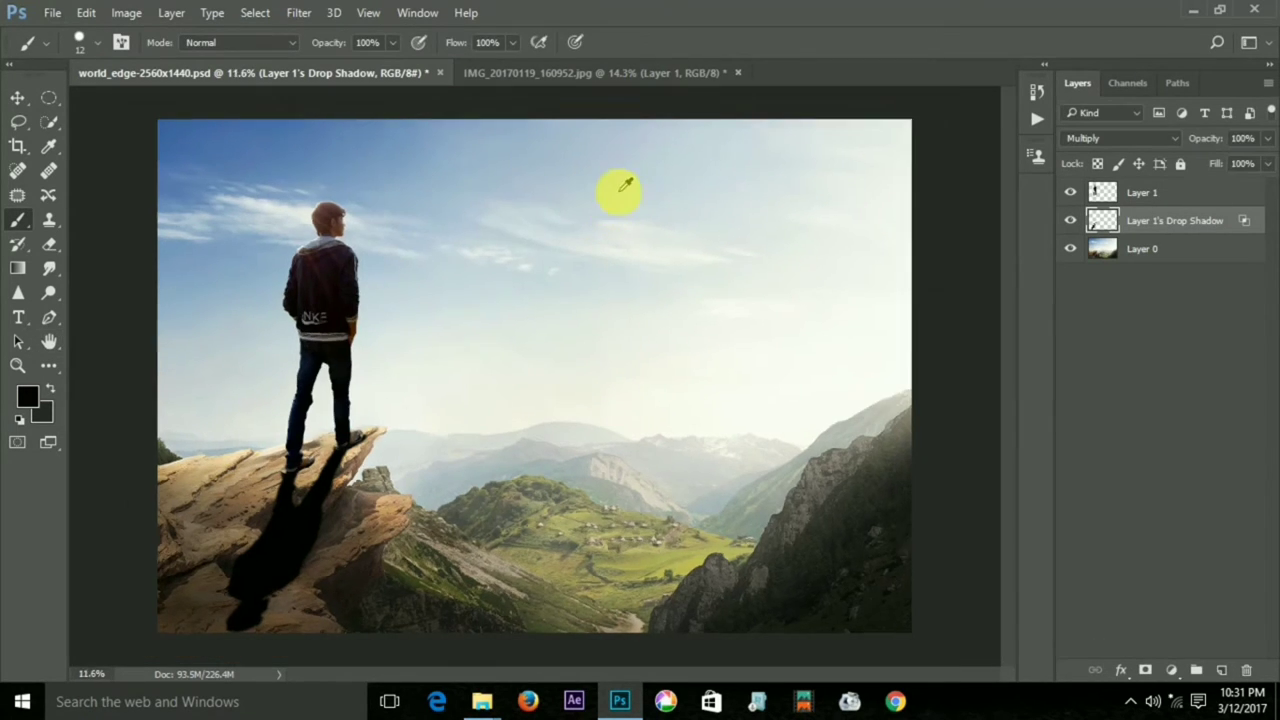
{"action": "scroll", "coordinate": [606, 200], "scroll_direction": "down", "scroll_amount": 1}
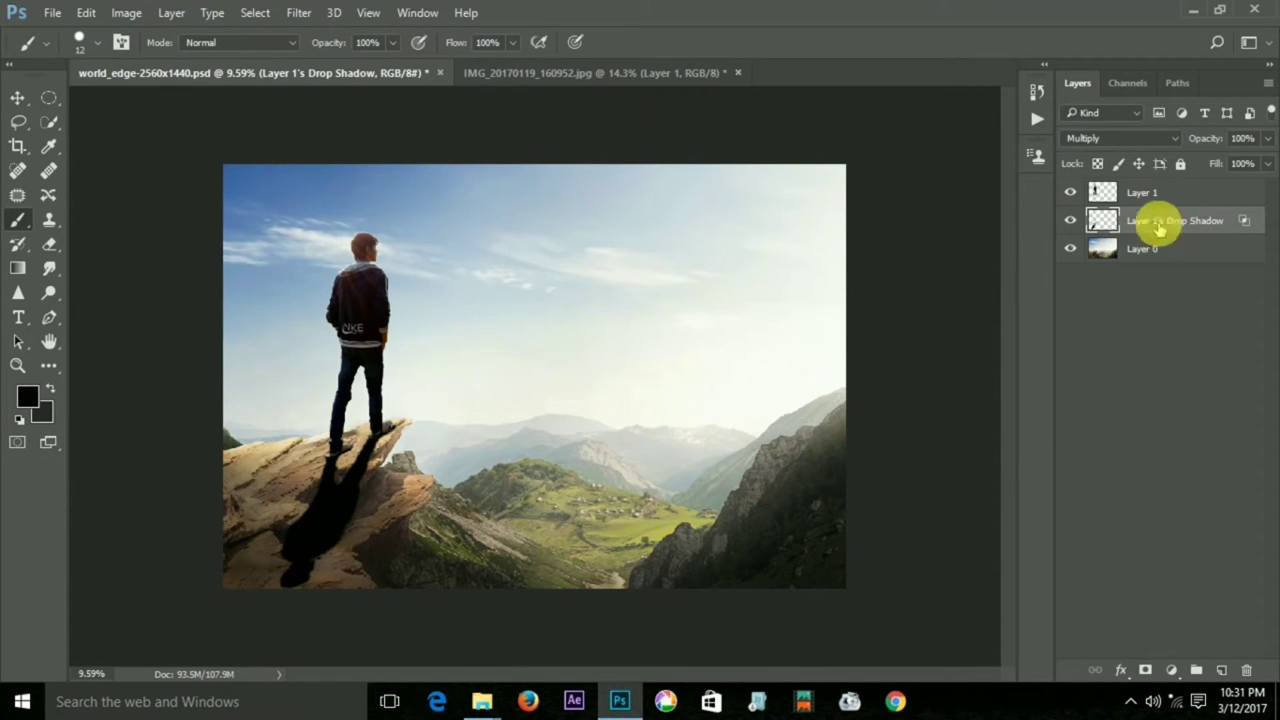
{"action": "left_click", "coordinate": [1177, 192]}
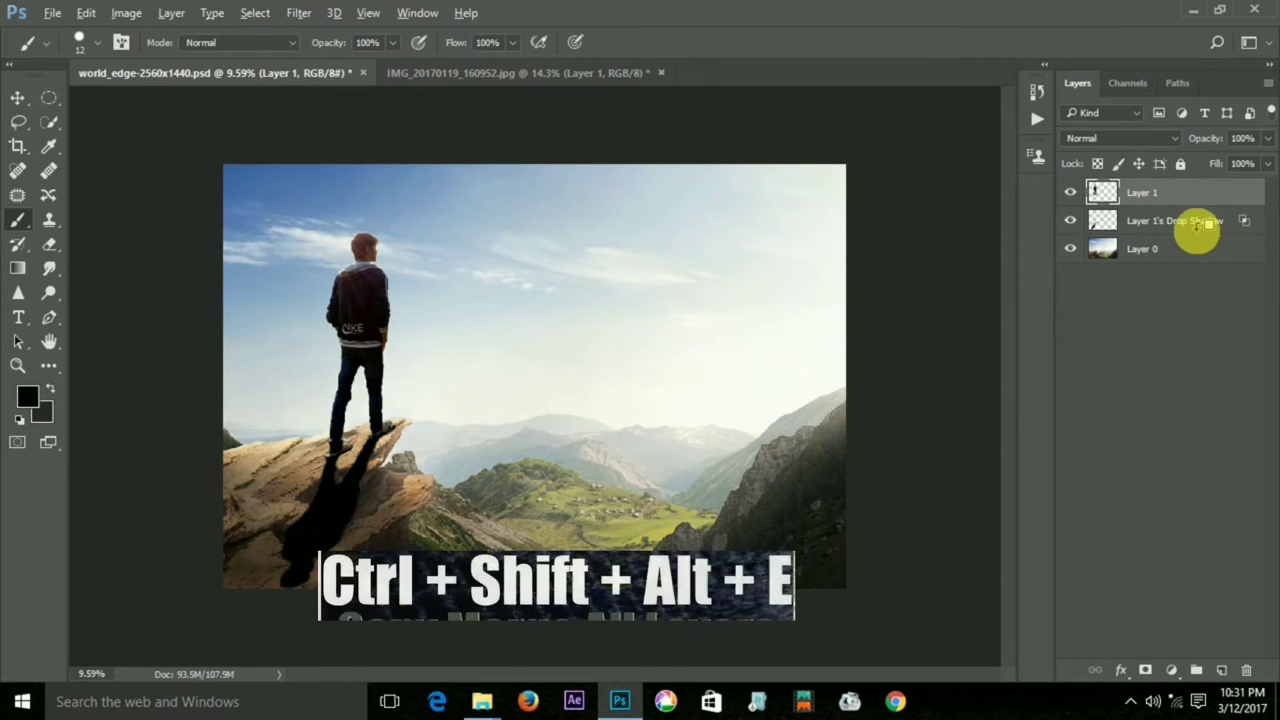
{"action": "key", "text": "ctrl+shift+alt+e"}
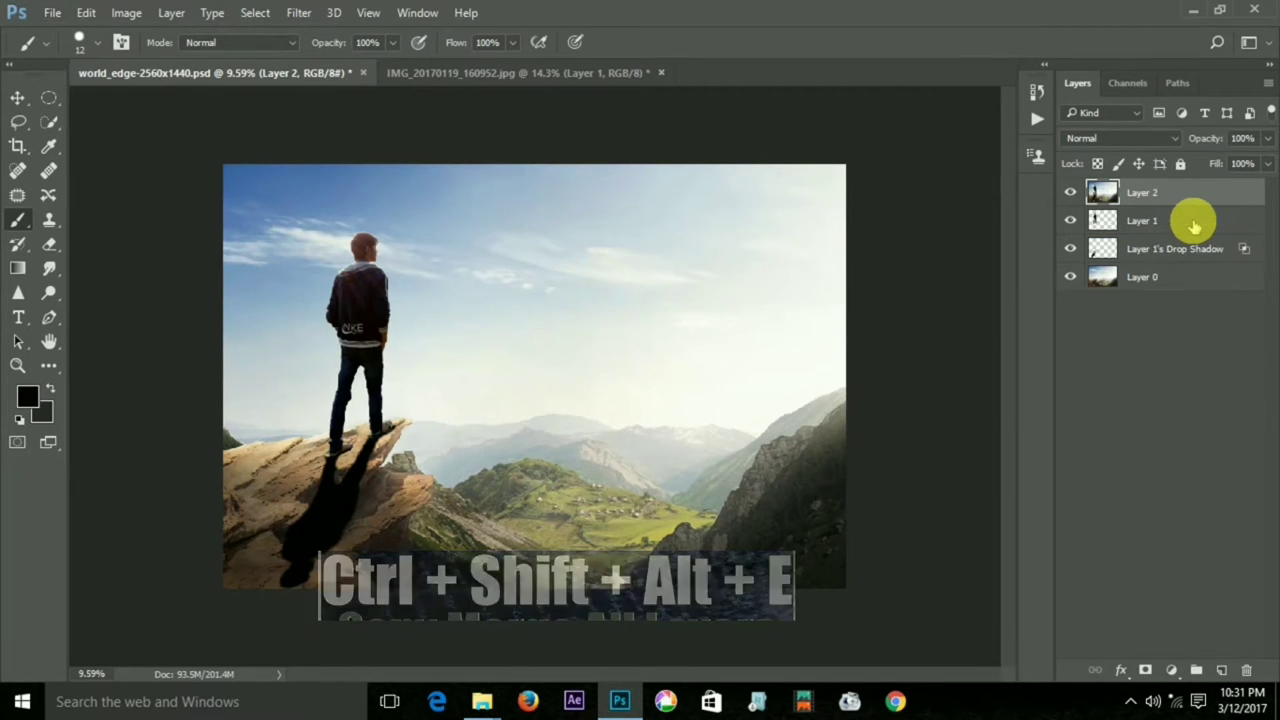
{"action": "scroll", "coordinate": [771, 229], "scroll_direction": "down", "scroll_amount": 2}
{"action": "left_click", "coordinate": [298, 12]}
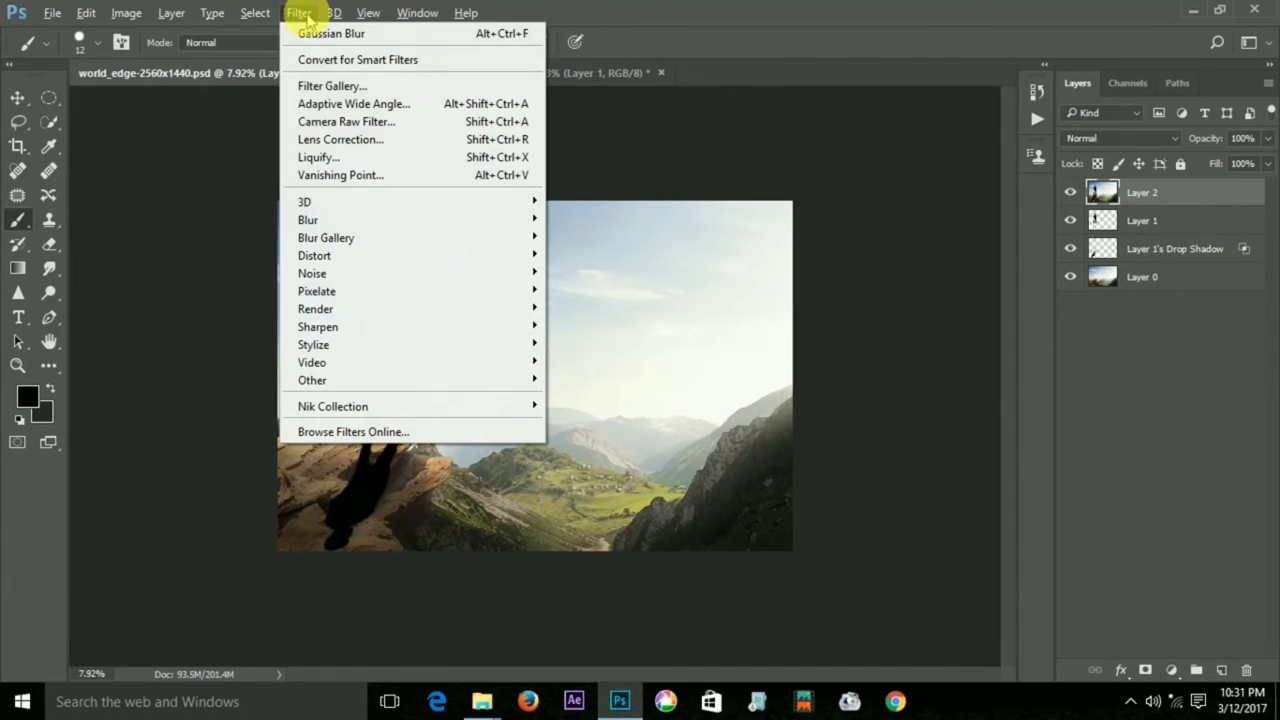
Camera Raw the merged layer: Exposure +0.15, Contrast +42, Highlights -53, Shadows +18, Blacks -48, Clarity +26
{"action": "left_click", "coordinate": [350, 123]}
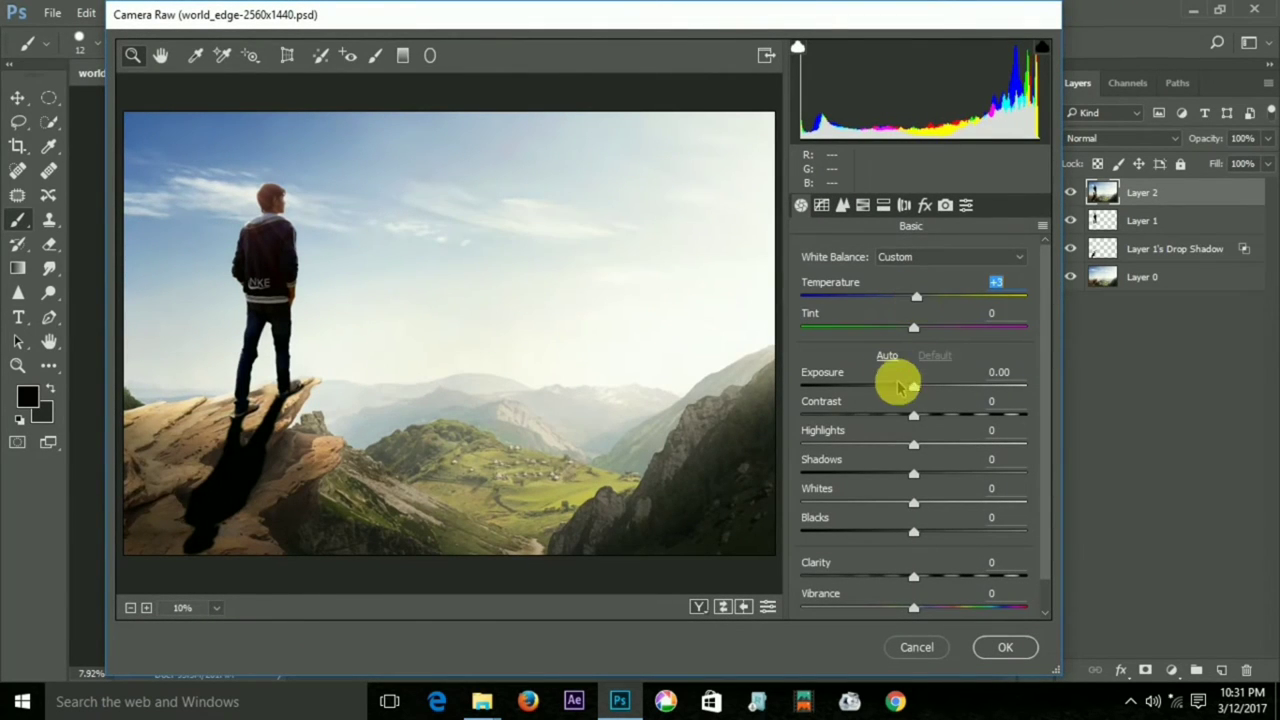
{"action": "left_click_drag", "start_coordinate": [913, 386], "coordinate": [960, 414]}
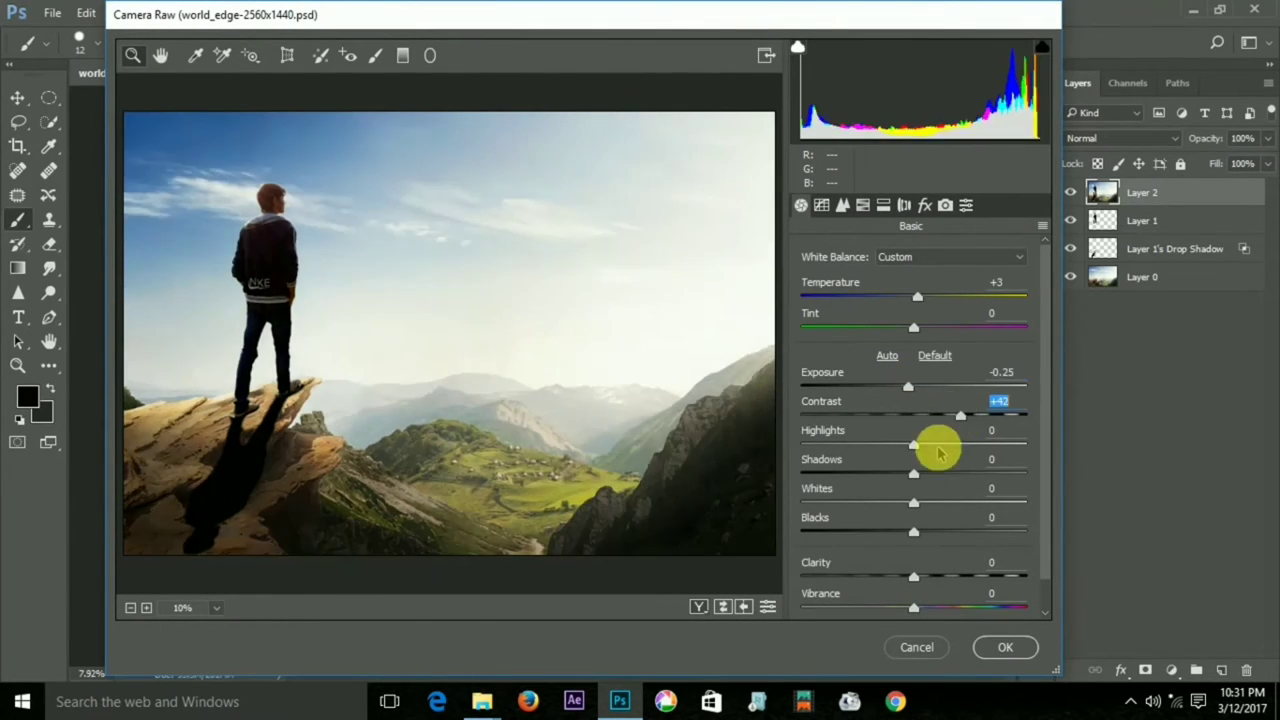
{"action": "left_click_drag", "start_coordinate": [917, 476], "coordinate": [962, 474]}
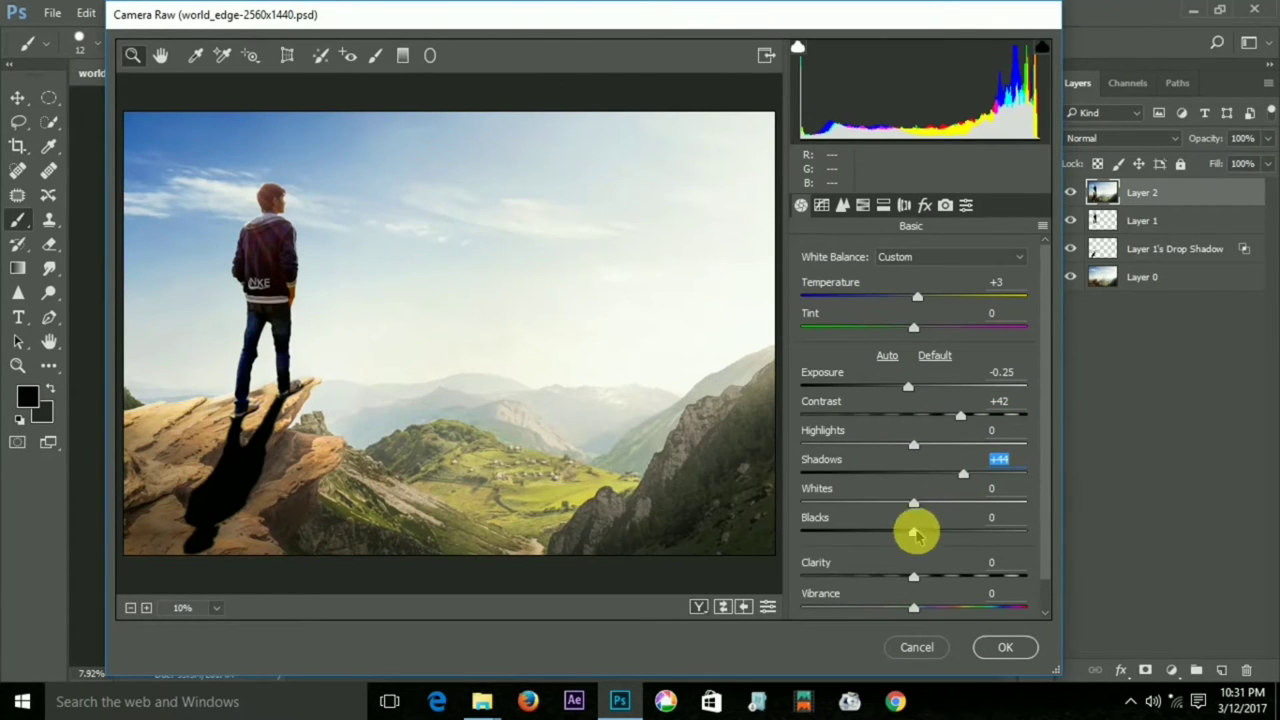
{"action": "left_click_drag", "start_coordinate": [915, 533], "coordinate": [860, 533]}
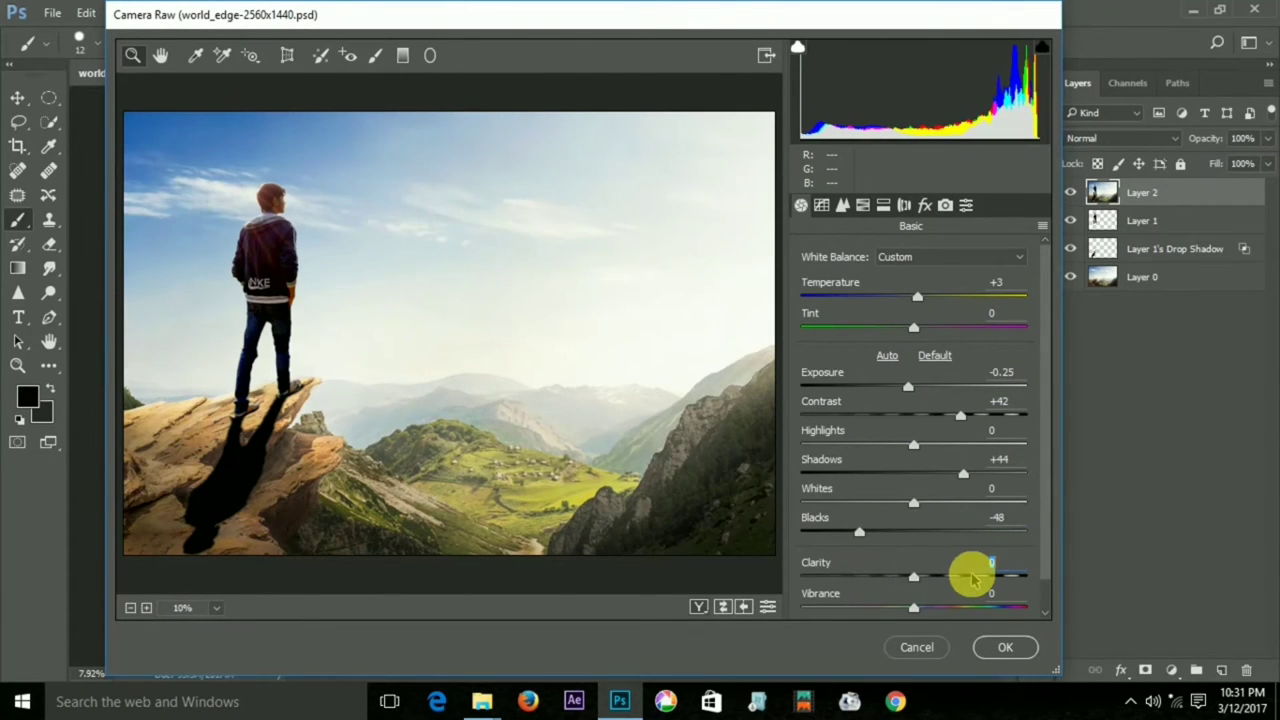
{"action": "left_click_drag", "start_coordinate": [975, 578], "coordinate": [945, 577]}
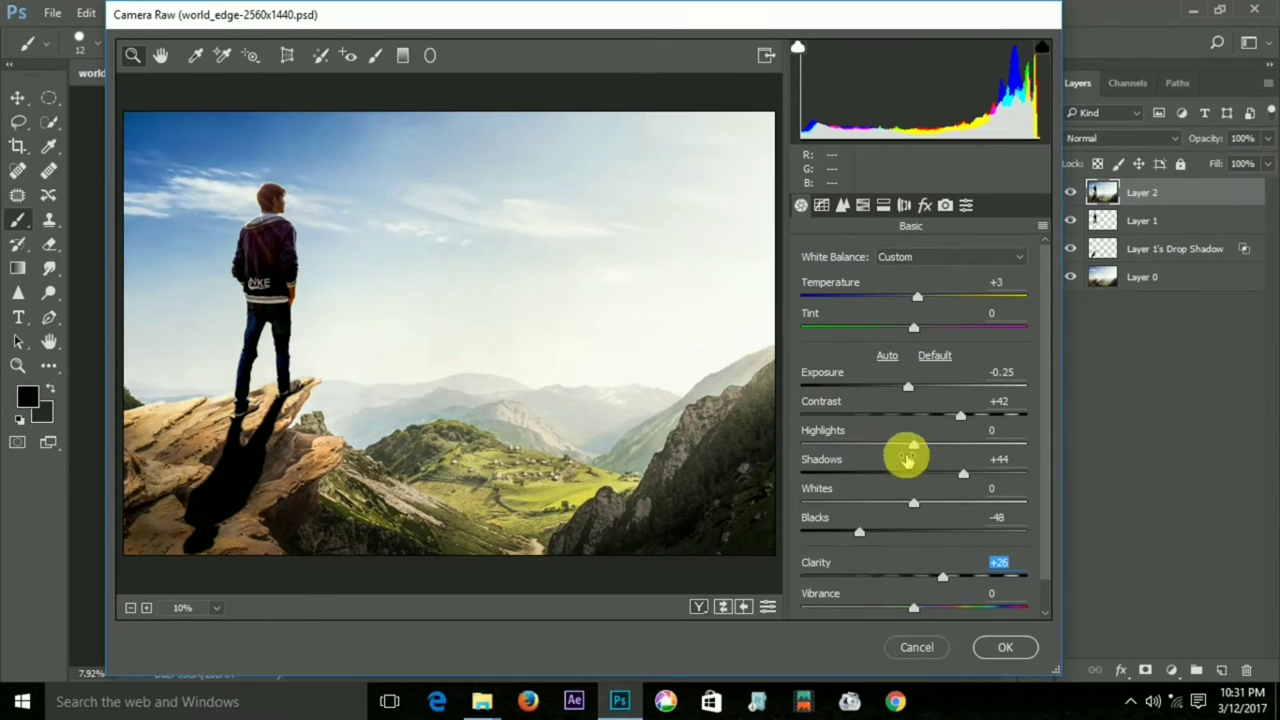
{"action": "left_click_drag", "start_coordinate": [883, 445], "coordinate": [855, 445]}
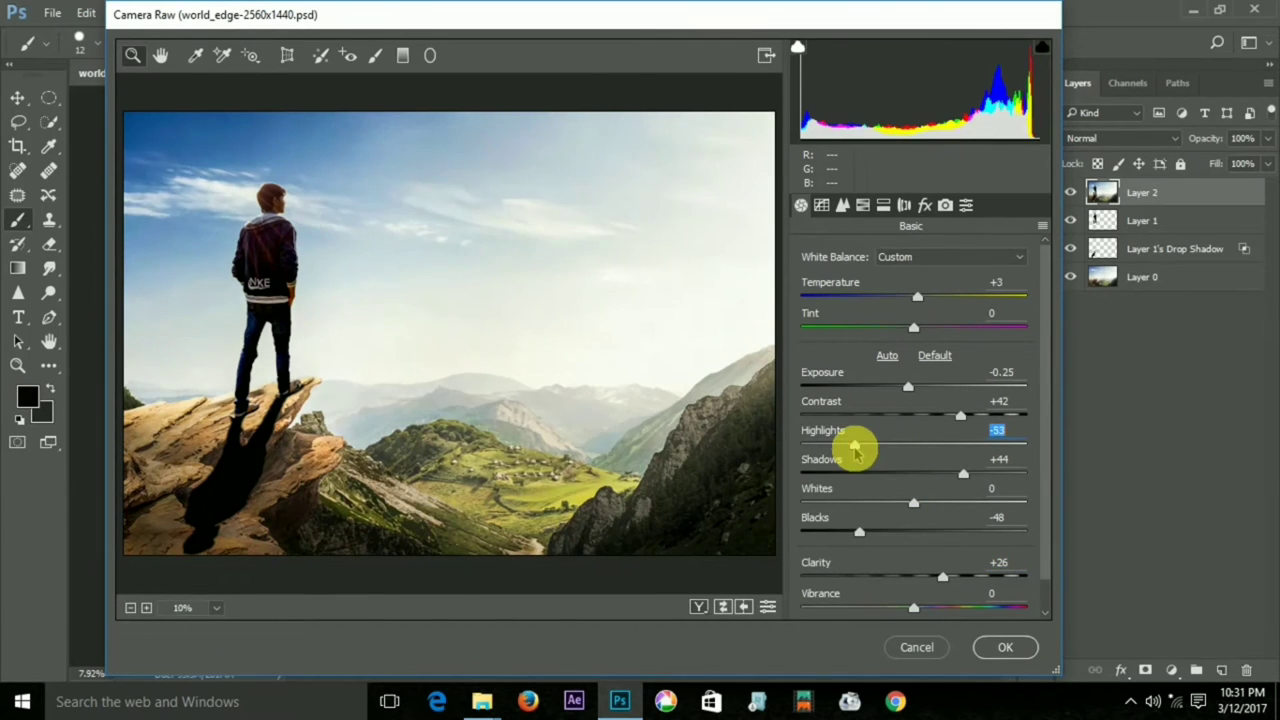
{"action": "left_click_drag", "start_coordinate": [913, 503], "coordinate": [865, 503]}
{"action": "double_click", "coordinate": [865, 503]}
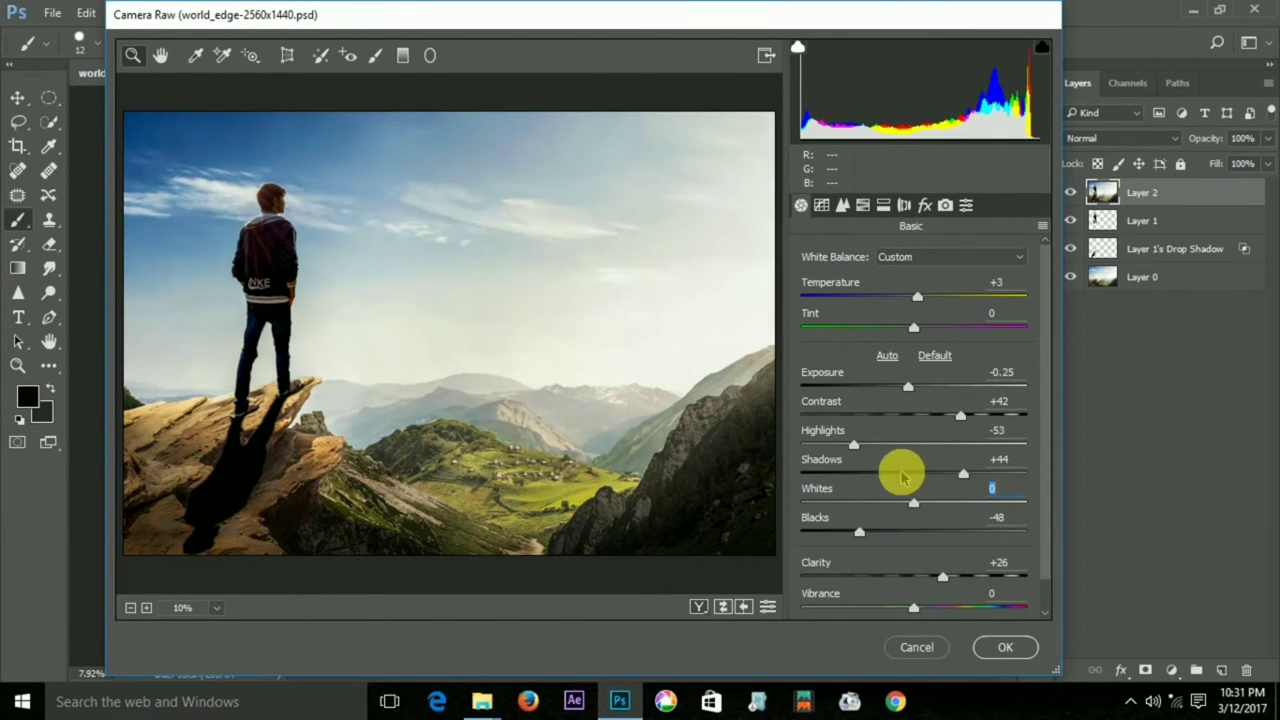
{"action": "left_click_drag", "start_coordinate": [962, 476], "coordinate": [934, 474]}
{"action": "left_click_drag", "start_coordinate": [908, 387], "coordinate": [916, 387]}
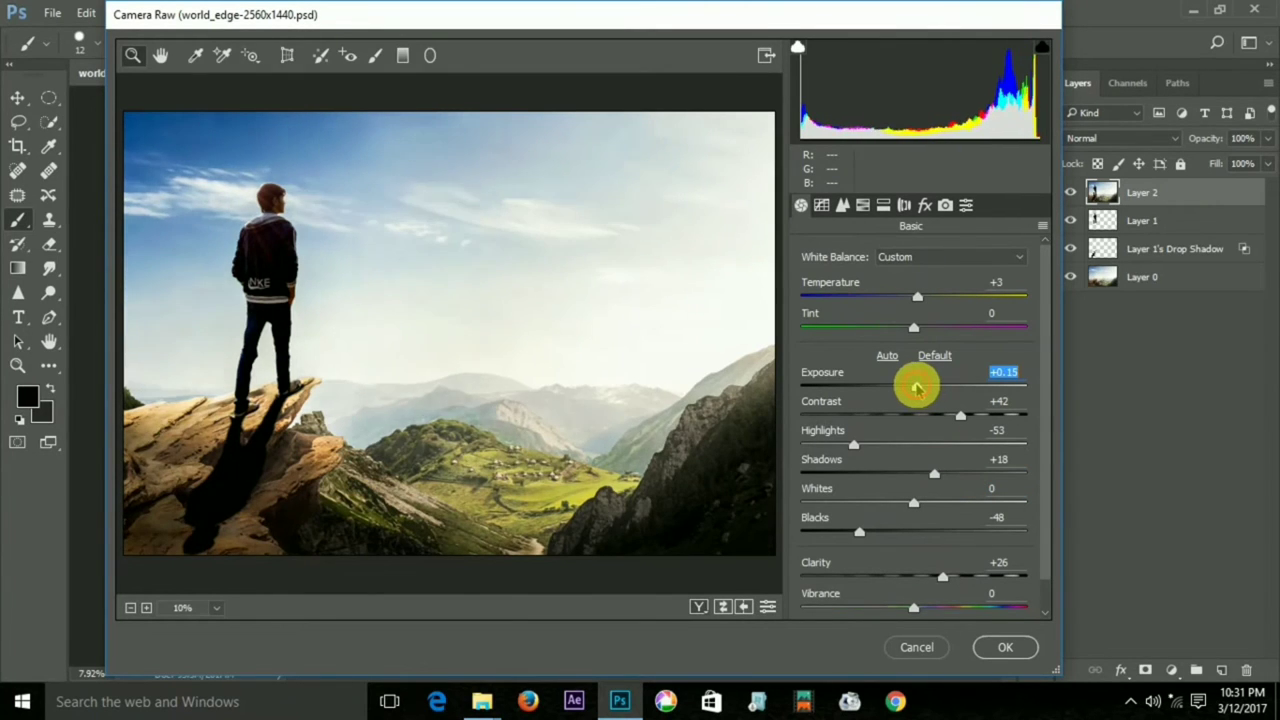
{"action": "left_click", "coordinate": [997, 648]}
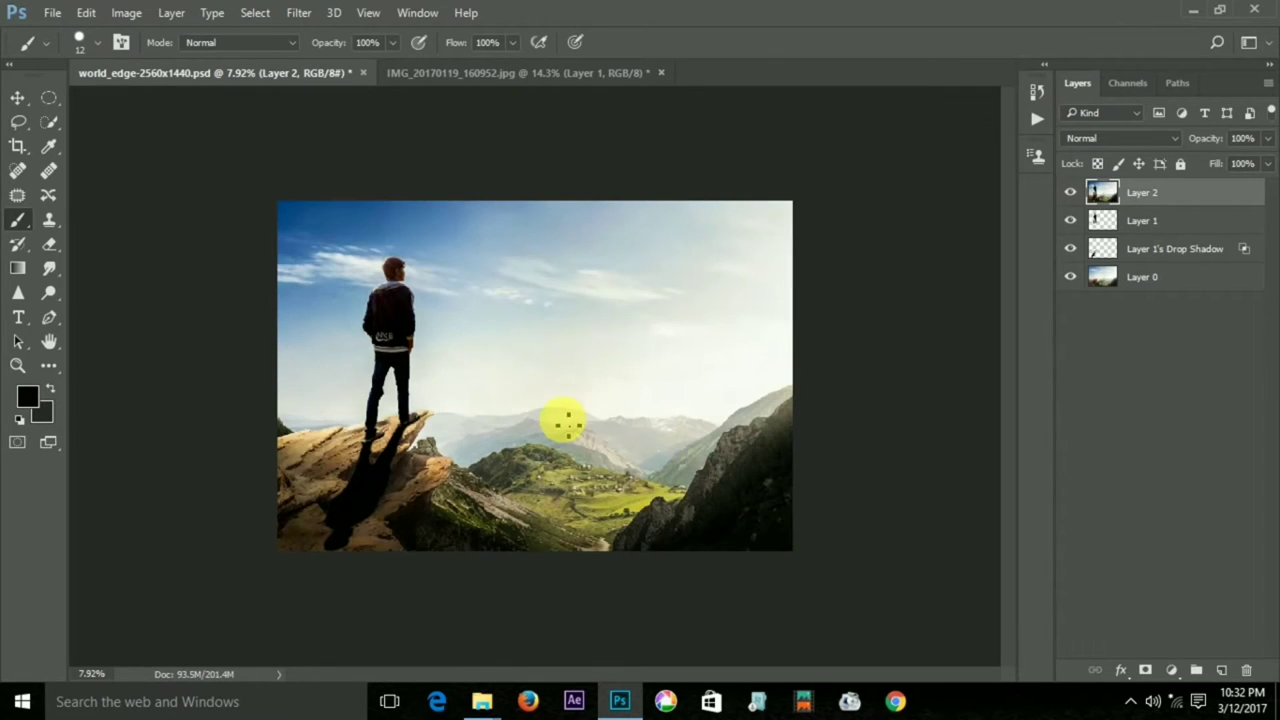
Drag Lion-Wallpaper-for-desktop-1920x1440 from the 2017 folder onto the Photoshop canvas
{"action": "scroll", "coordinate": [566, 424], "scroll_direction": "up", "scroll_amount": 1}
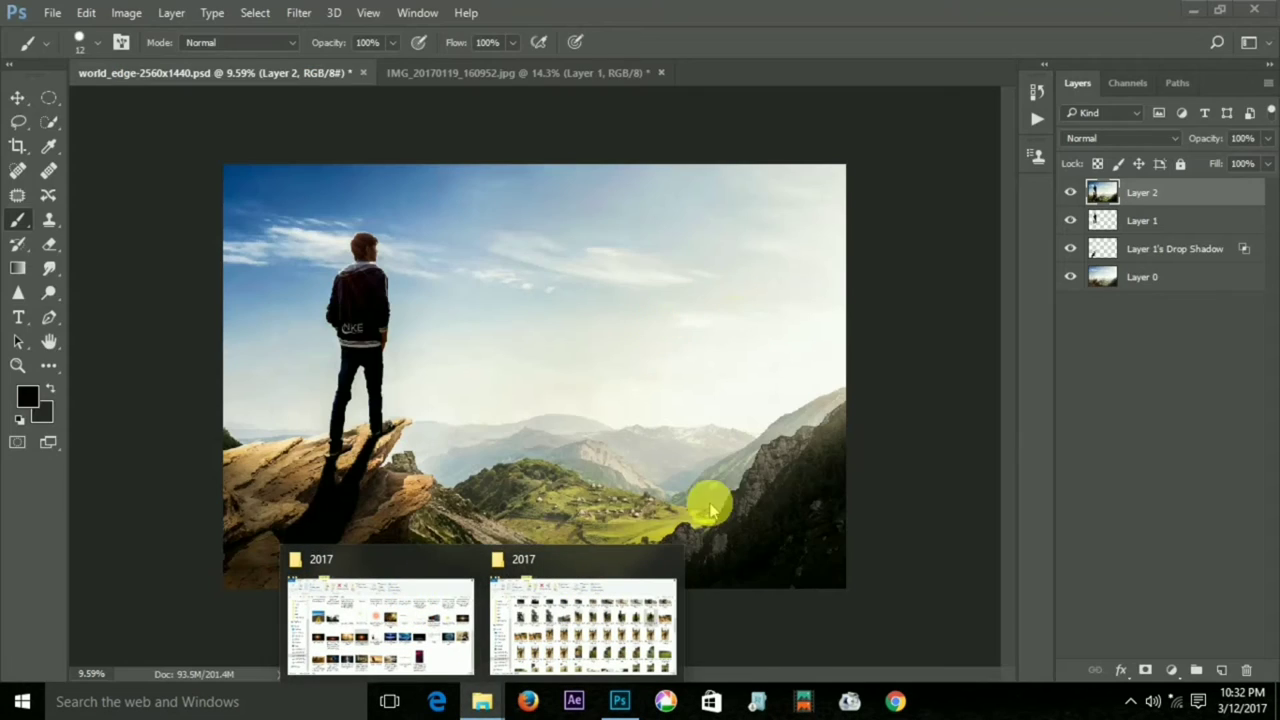
{"action": "left_click", "coordinate": [410, 620]}
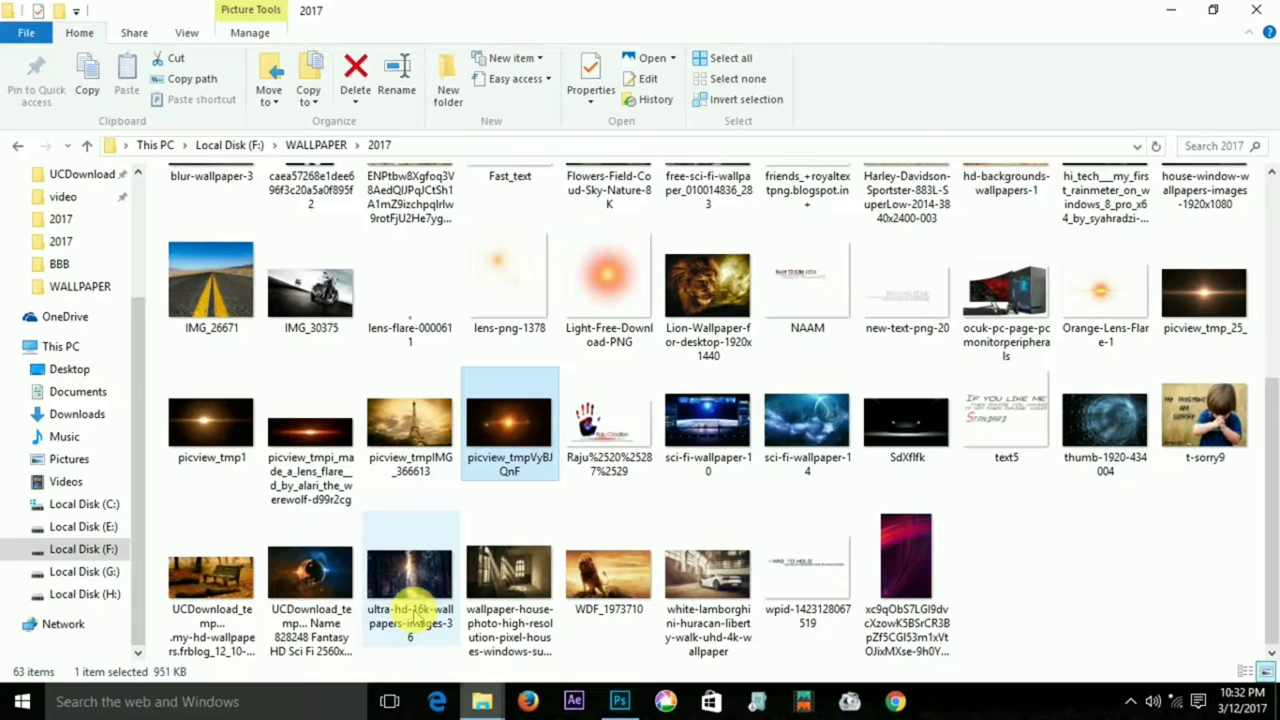
{"action": "left_click_drag", "start_coordinate": [705, 285], "coordinate": [660, 700]}
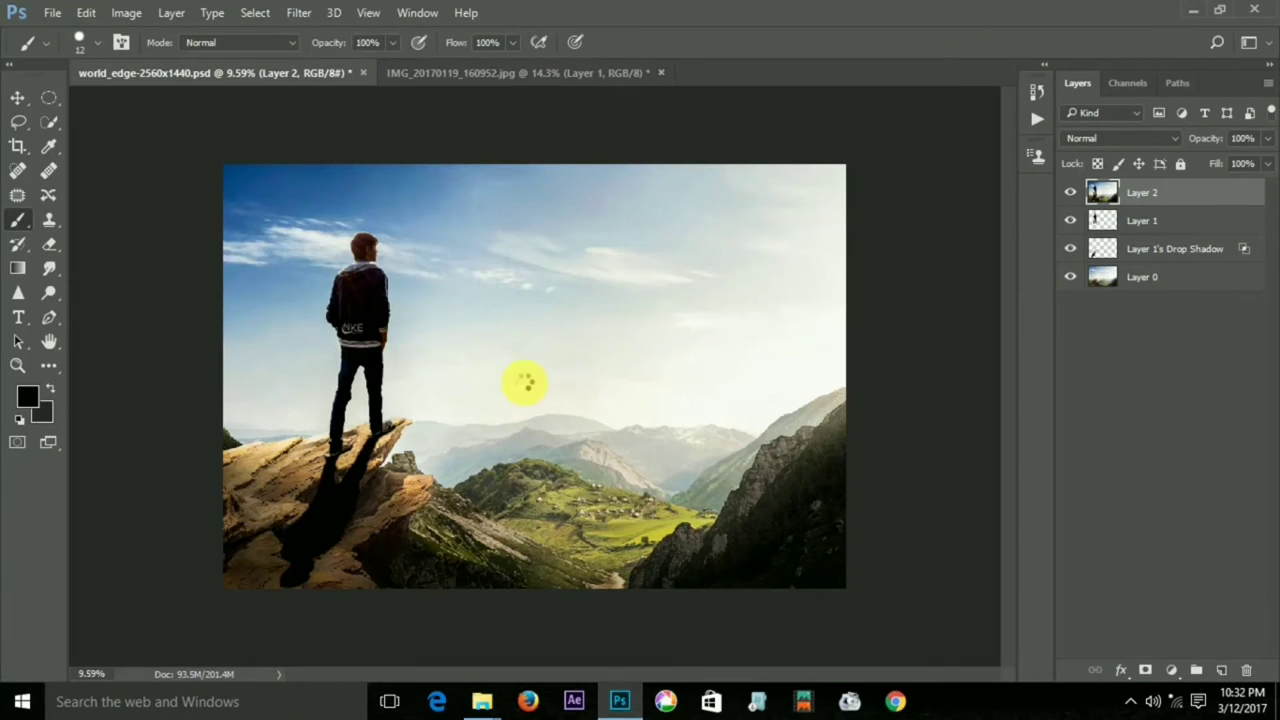
{"action": "mouse_move", "coordinate": [660, 700]}
{"action": "left_mouse_down"}
{"action": "mouse_move", "coordinate": [534, 376]}
{"action": "mouse_move", "coordinate": [806, 591]}
{"action": "left_mouse_up"}
Enlarge the placed lion image and flip it horizontally so it faces left
{"action": "left_click_drag", "start_coordinate": [697, 494], "coordinate": [657, 295]}
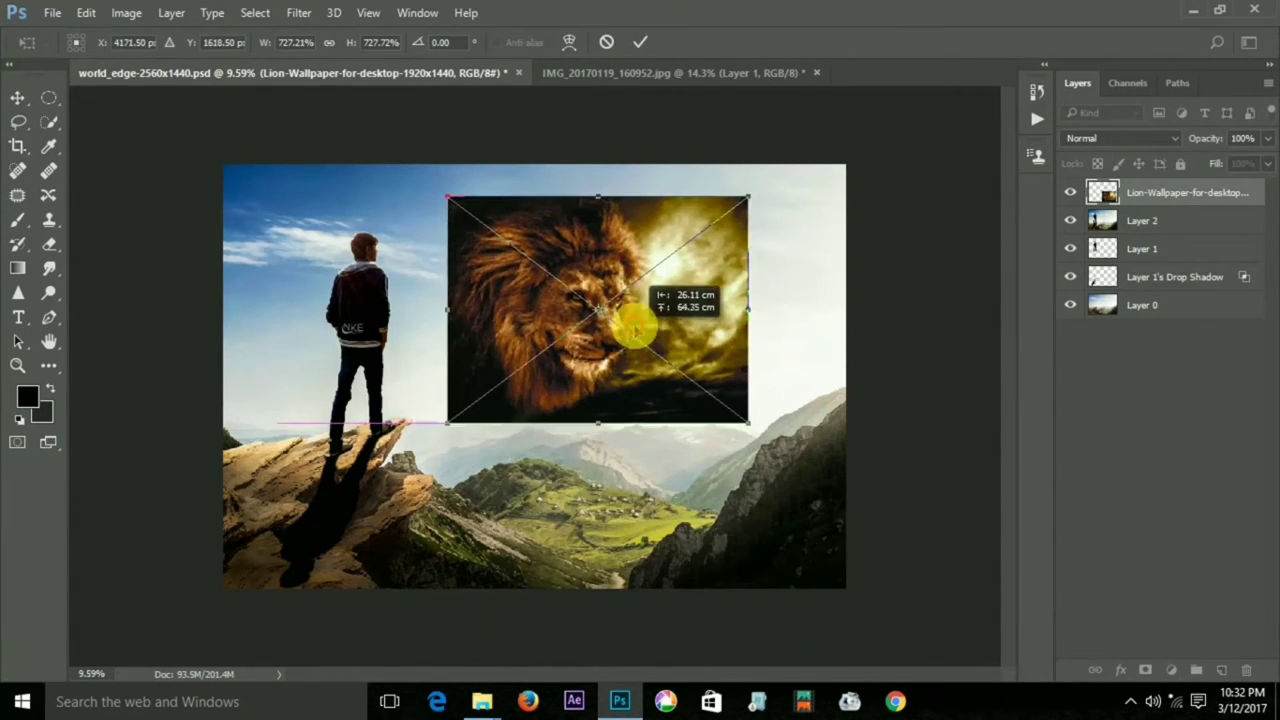
{"action": "right_click", "coordinate": [634, 427]}
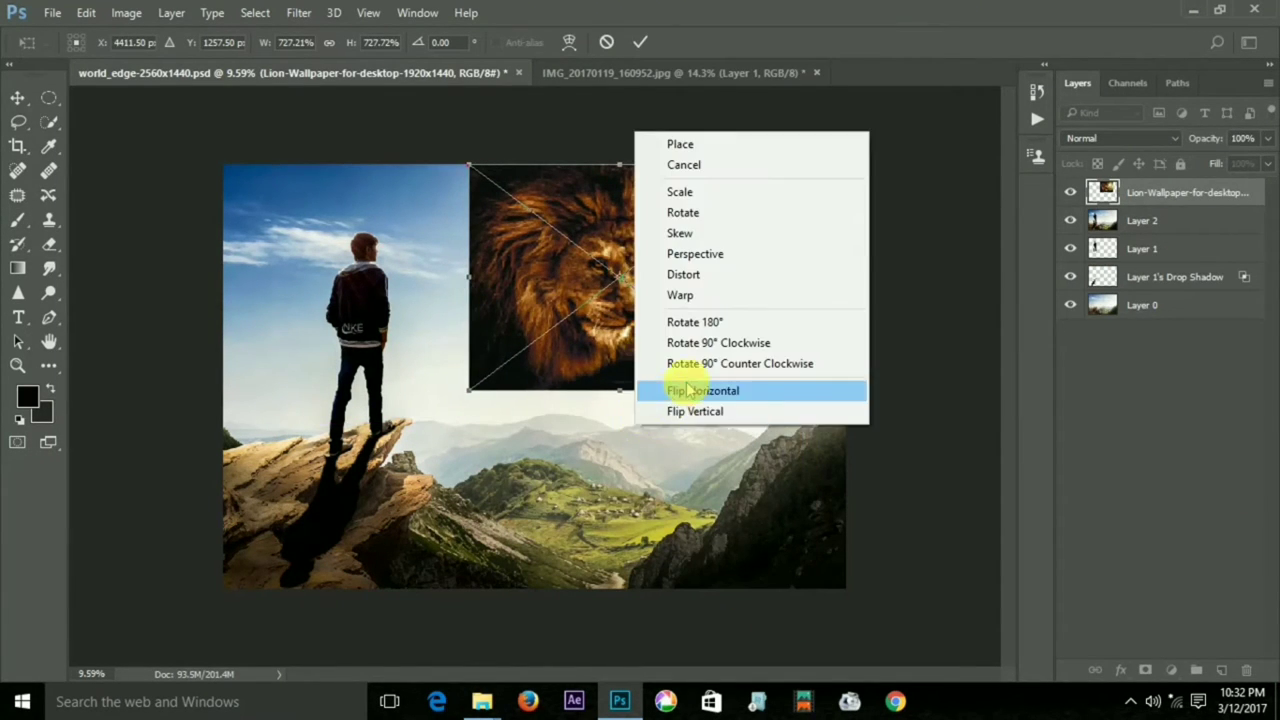
{"action": "left_click", "coordinate": [692, 390]}
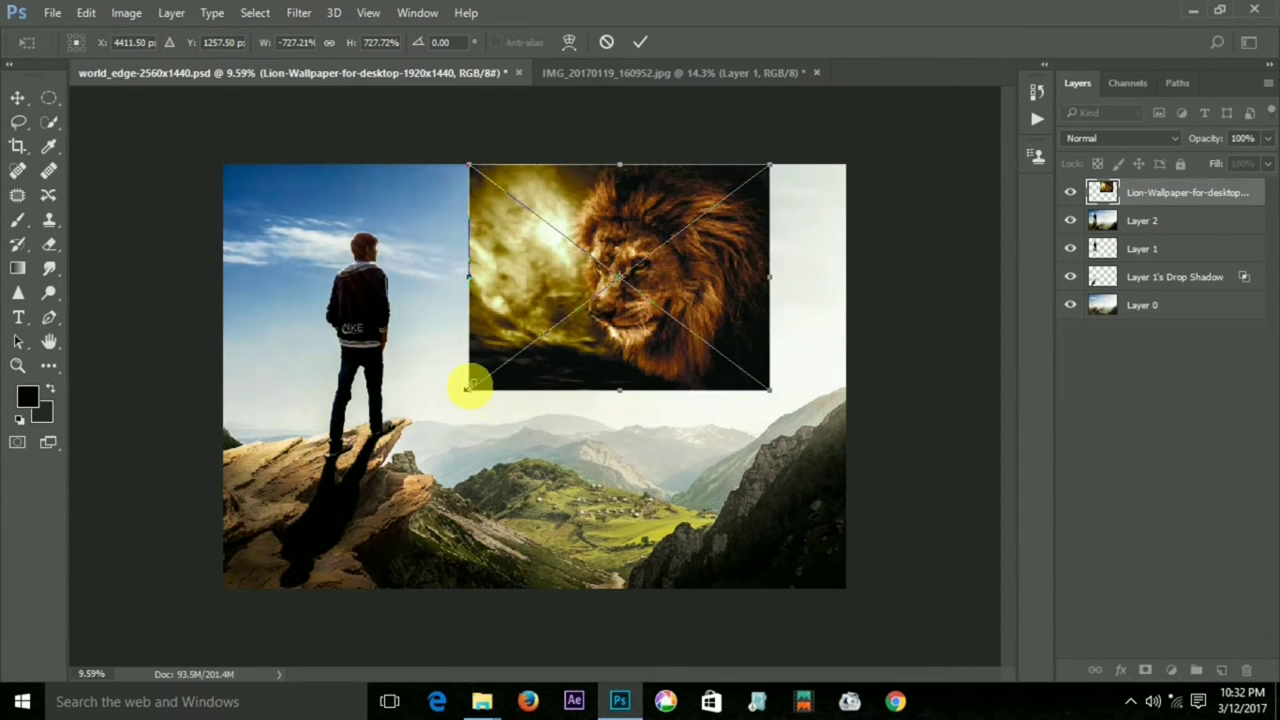
Resize and position the lion over most of the canvas, leaving a sky strip, and commit
{"action": "left_click_drag", "start_coordinate": [470, 387], "coordinate": [166, 586]}
{"action": "left_click_drag", "start_coordinate": [537, 409], "coordinate": [614, 350]}
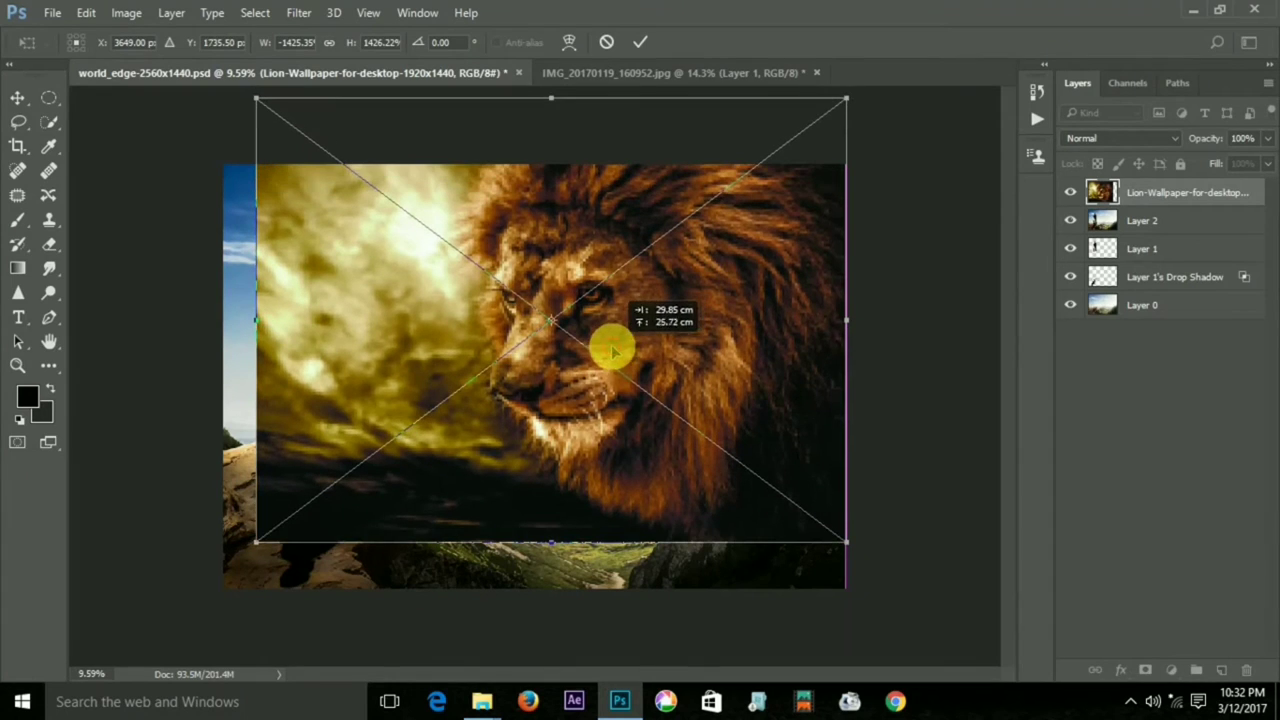
{"action": "mouse_move", "coordinate": [257, 541]}
{"action": "left_mouse_down"}
{"action": "mouse_move", "coordinate": [300, 509]}
{"action": "mouse_move", "coordinate": [238, 555]}
{"action": "left_mouse_up"}
{"action": "left_click_drag", "start_coordinate": [466, 466], "coordinate": [466, 478]}
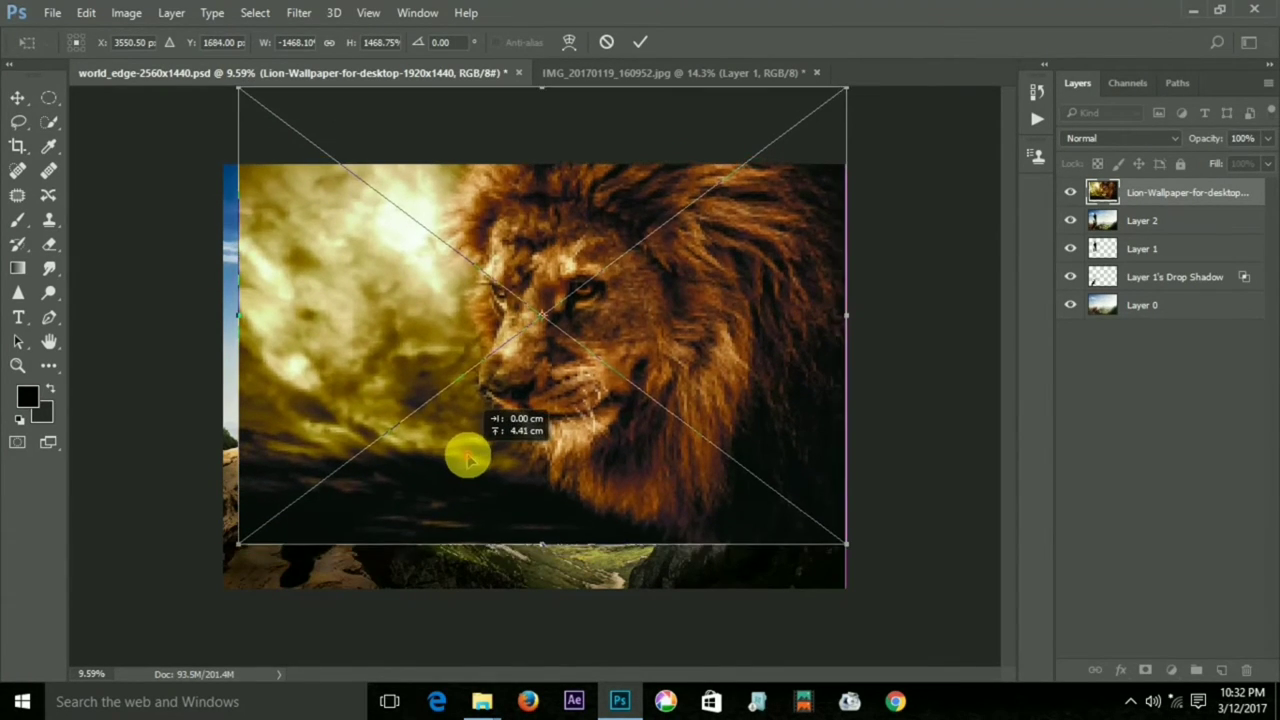
{"action": "left_click_drag", "start_coordinate": [249, 554], "coordinate": [301, 509]}
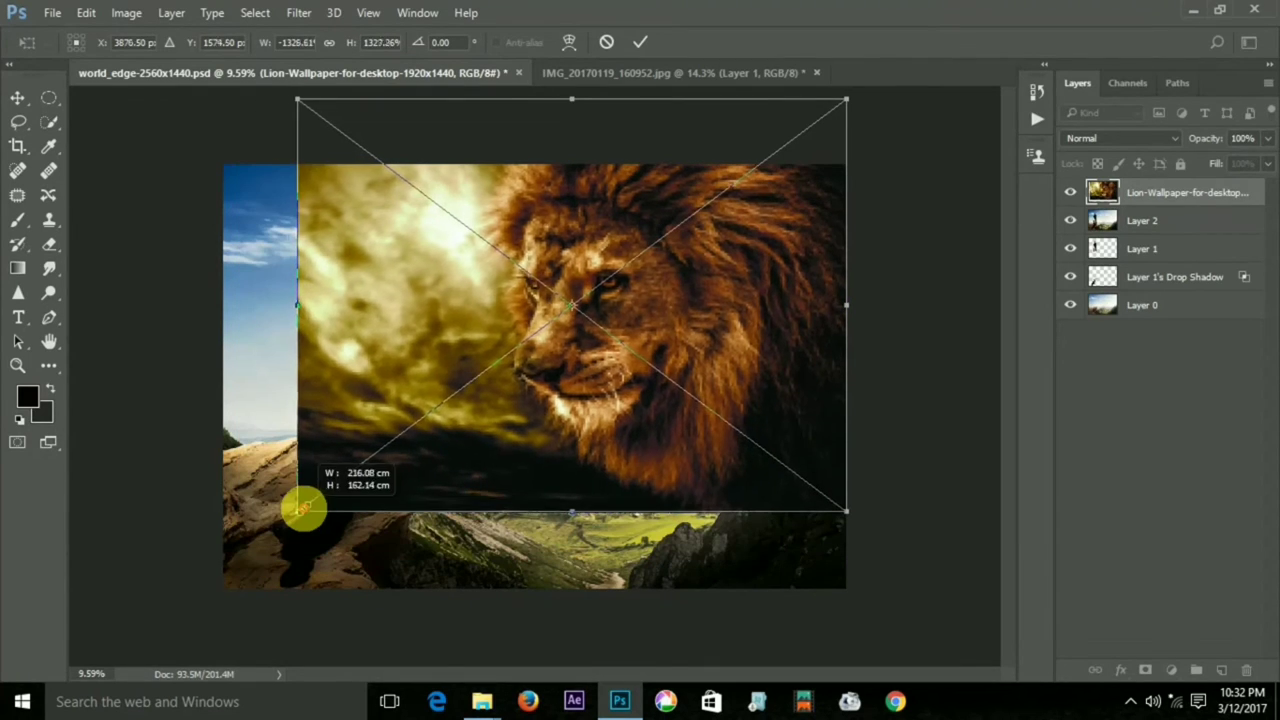
{"action": "double_click", "coordinate": [332, 489]}
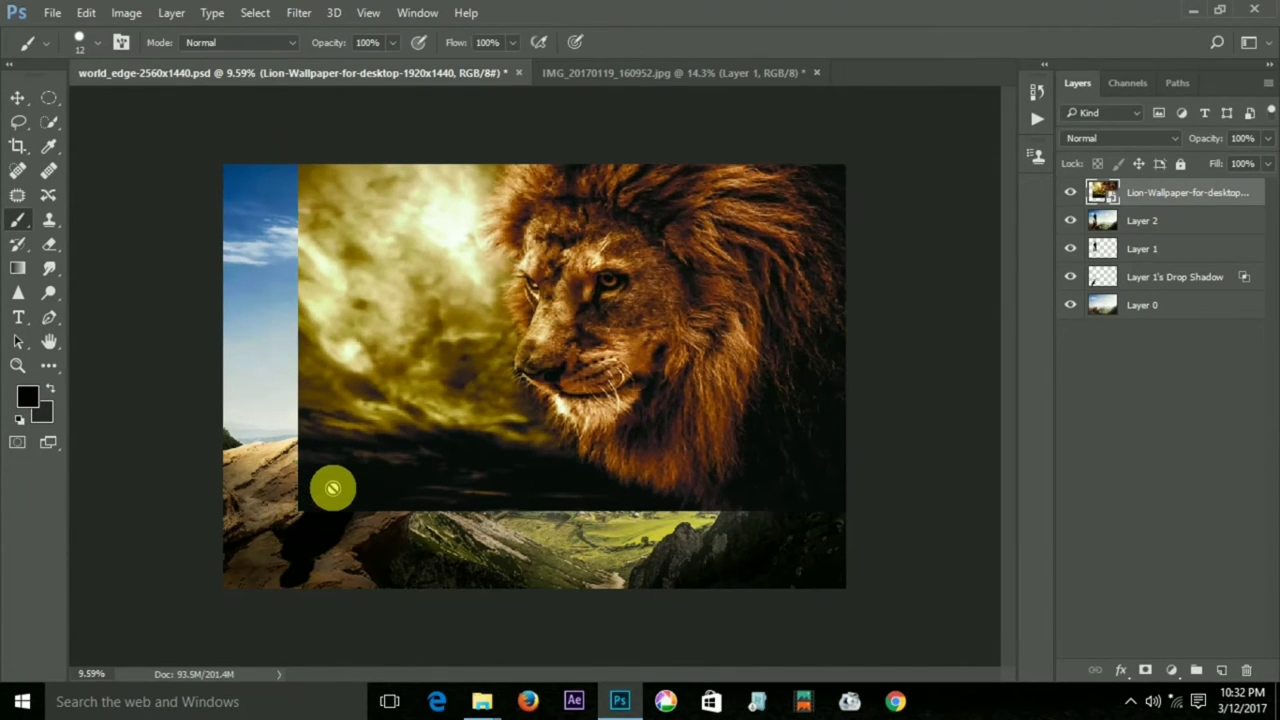
Preview blend modes on the lion layer from the Layers dropdown
{"action": "left_click", "coordinate": [1090, 143]}
{"action": "scroll", "coordinate": [1090, 143], "scroll_direction": "down", "scroll_amount": 2}
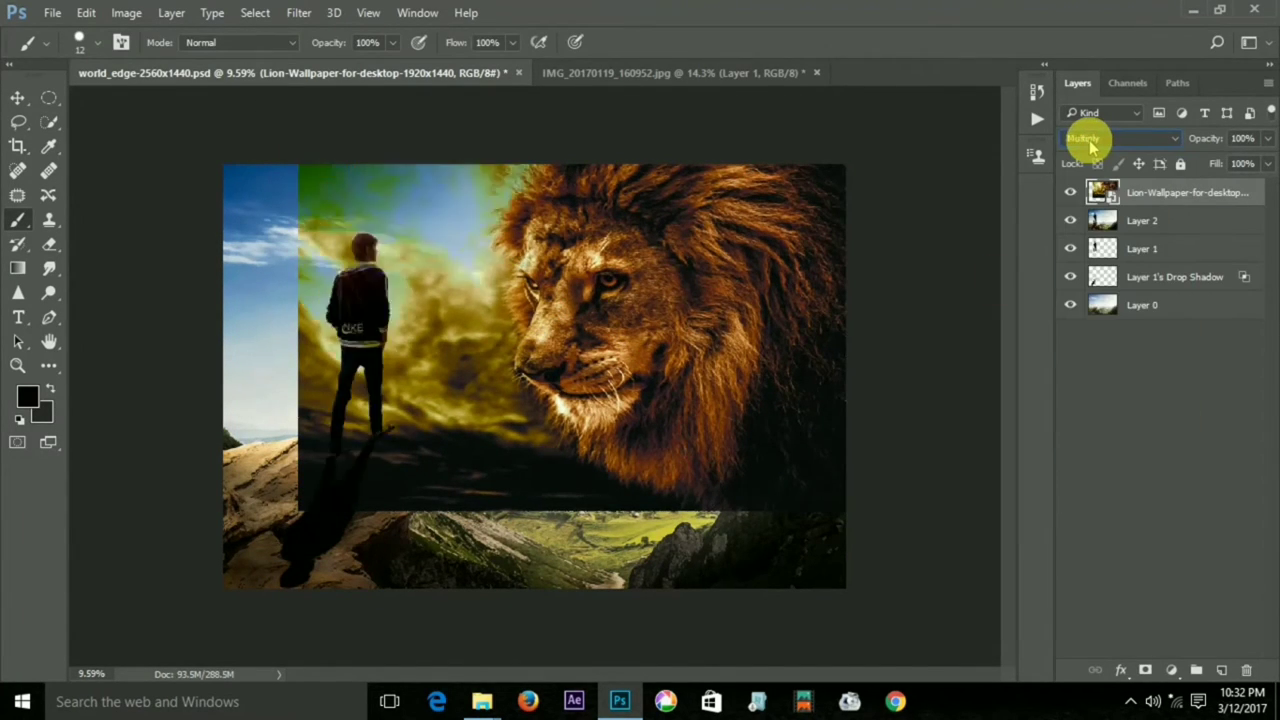
{"action": "scroll", "coordinate": [1090, 143], "scroll_direction": "down", "scroll_amount": 2}
{"action": "scroll", "coordinate": [1090, 143], "scroll_direction": "down", "scroll_amount": 2}
{"action": "scroll", "coordinate": [1090, 143], "scroll_direction": "down", "scroll_amount": 1}
{"action": "scroll", "coordinate": [1090, 143], "scroll_direction": "down", "scroll_amount": 1}
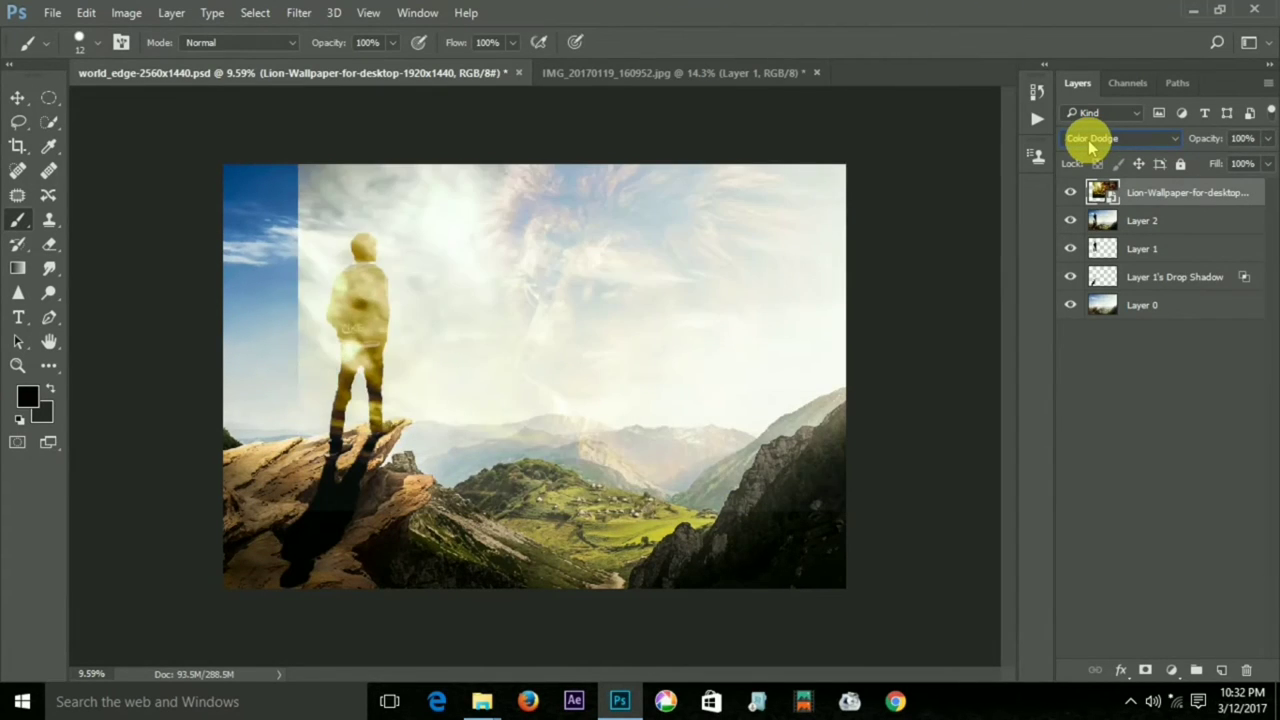
{"action": "scroll", "coordinate": [1088, 143], "scroll_direction": "down", "scroll_amount": 2}
{"action": "scroll", "coordinate": [1086, 143], "scroll_direction": "down", "scroll_amount": 2}
{"action": "scroll", "coordinate": [1084, 144], "scroll_direction": "down", "scroll_amount": 2}
{"action": "scroll", "coordinate": [1082, 145], "scroll_direction": "down", "scroll_amount": 1}
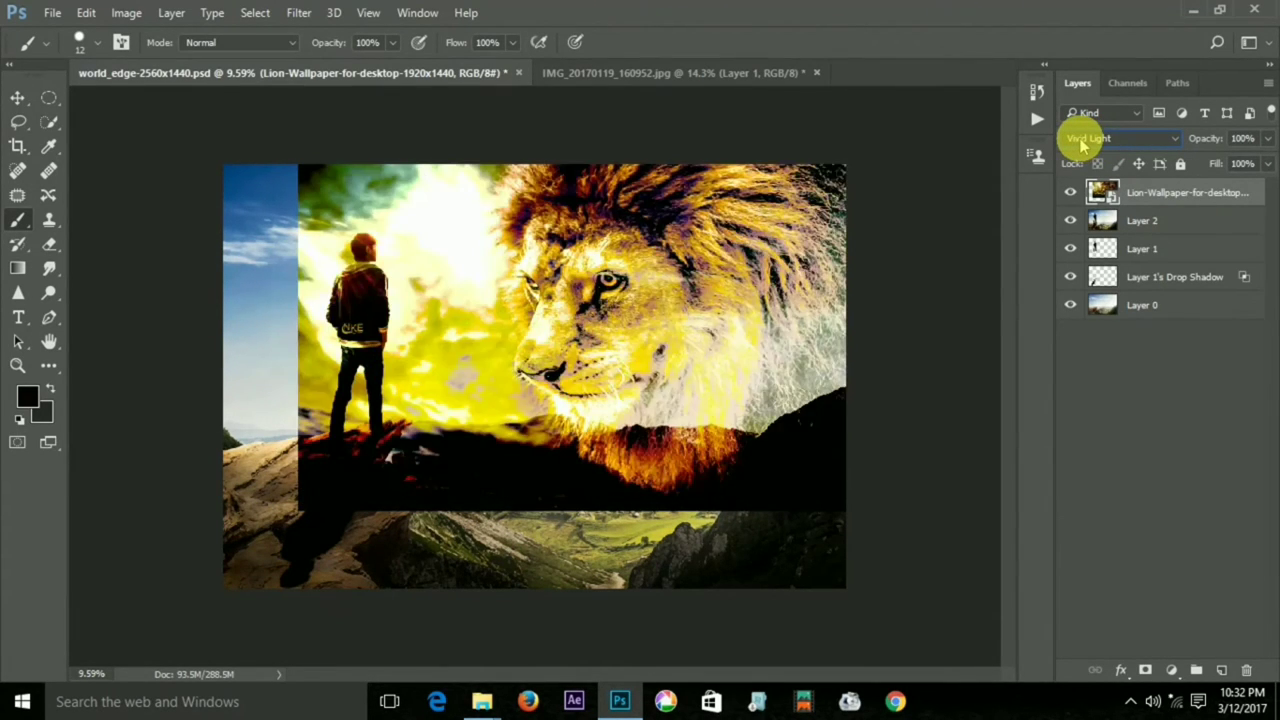
{"action": "scroll", "coordinate": [1082, 145], "scroll_direction": "down", "scroll_amount": 2}
{"action": "scroll", "coordinate": [1082, 145], "scroll_direction": "down", "scroll_amount": 1}
Return the lion layer to Normal blend mode and rasterize the smart object
{"action": "scroll", "coordinate": [1080, 143], "scroll_direction": "up", "scroll_amount": 3}
{"action": "scroll", "coordinate": [1080, 143], "scroll_direction": "up", "scroll_amount": 4}
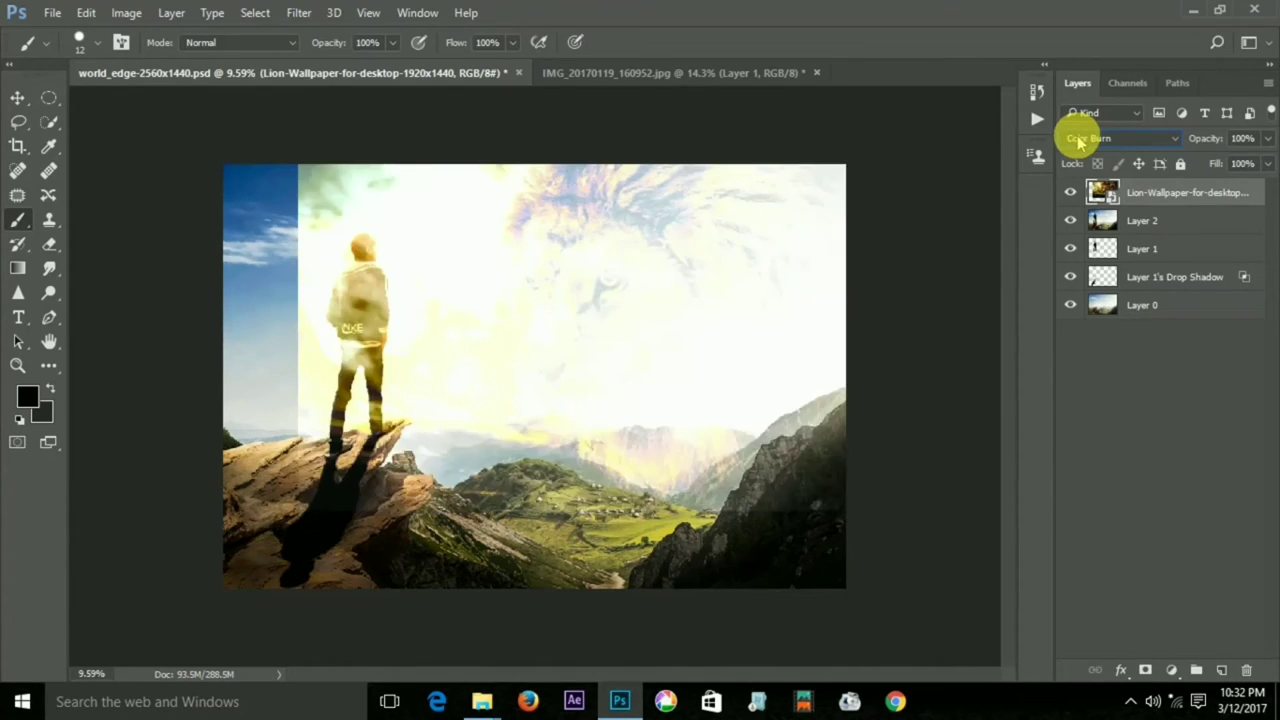
{"action": "scroll", "coordinate": [1080, 143], "scroll_direction": "up", "scroll_amount": 11}
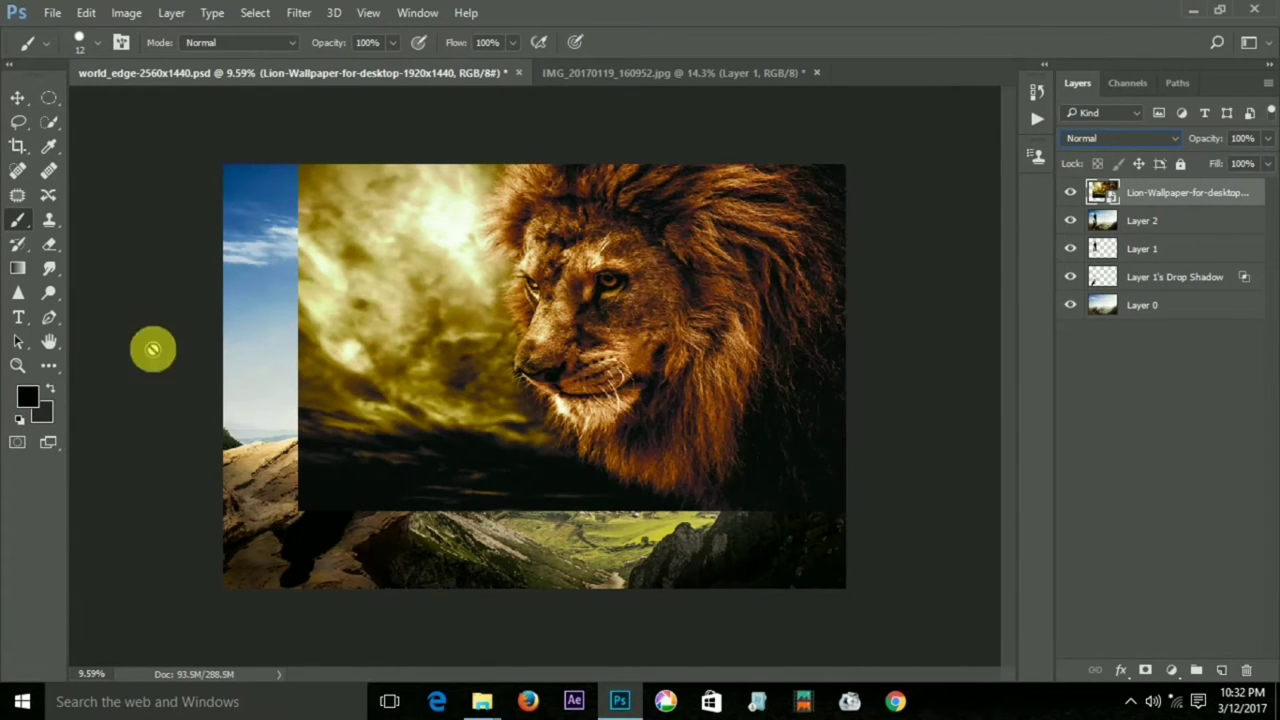
{"action": "left_click", "coordinate": [444, 306]}
{"action": "left_click", "coordinate": [630, 284]}
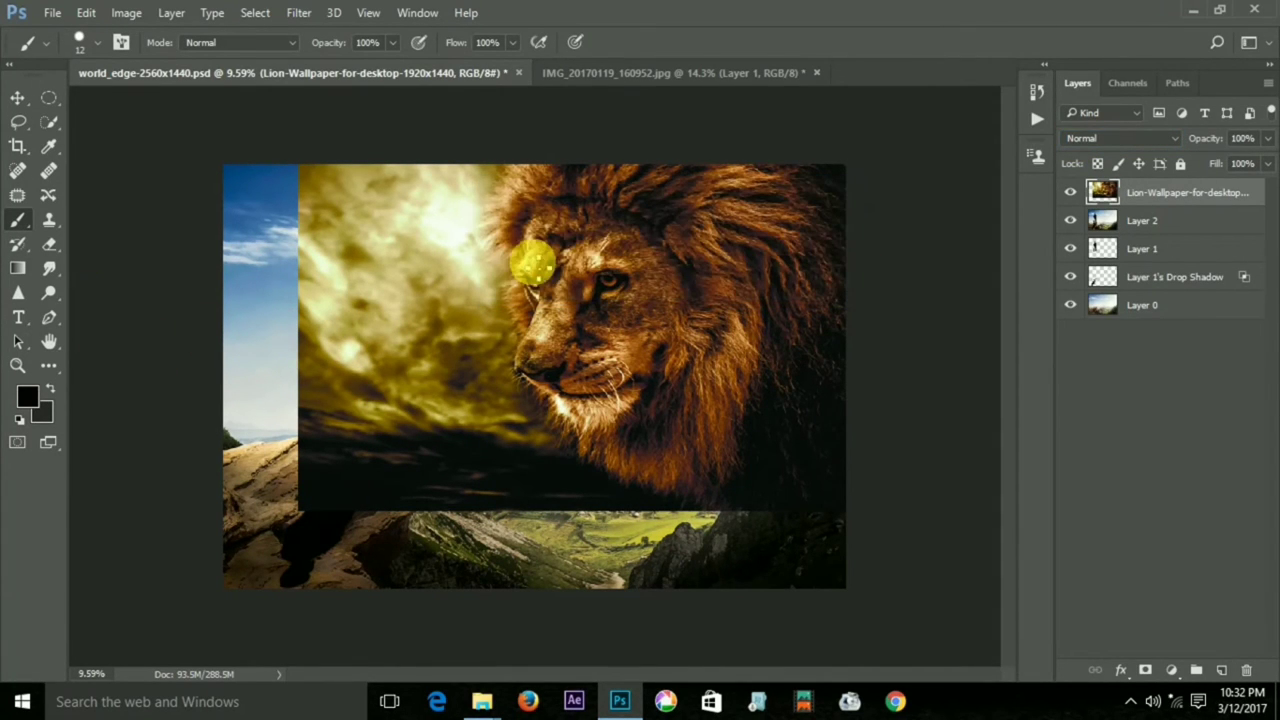
Select the Eraser with a soft brush of about 495 px
{"action": "left_click", "coordinate": [50, 246]}
{"action": "right_click", "coordinate": [420, 248]}
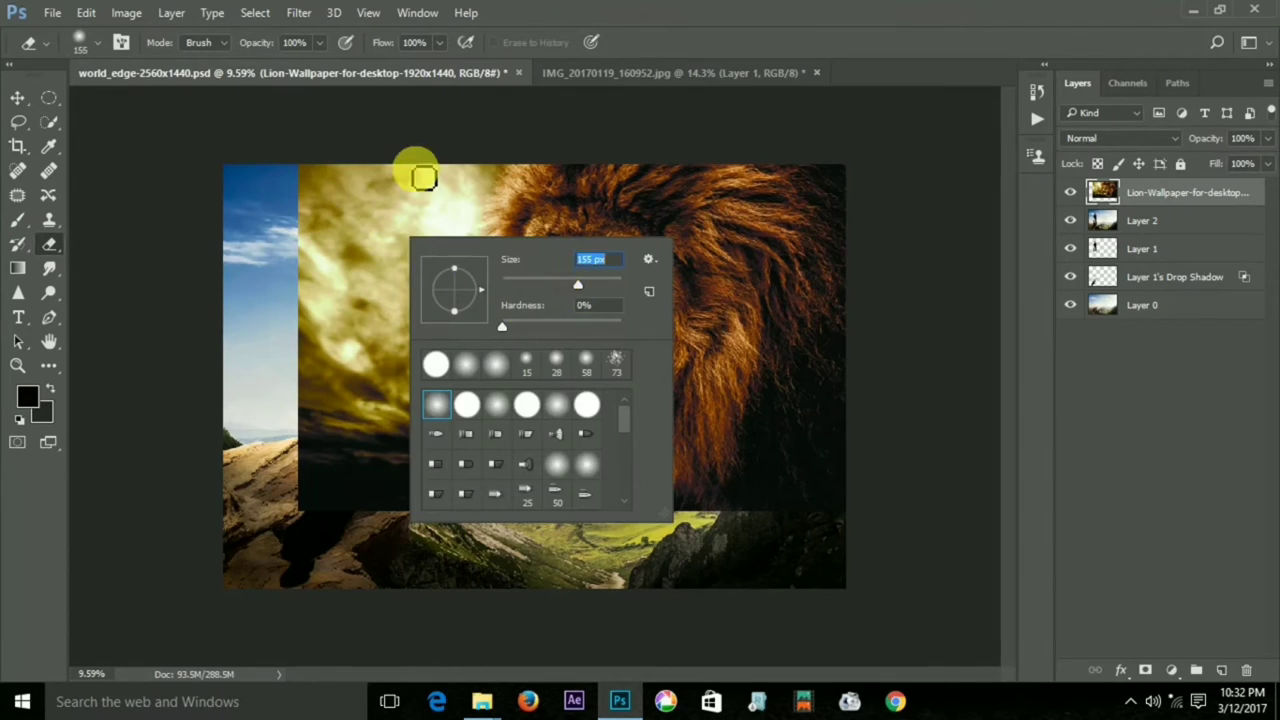
{"action": "left_click", "coordinate": [423, 185]}
{"action": "right_click", "coordinate": [440, 205]}
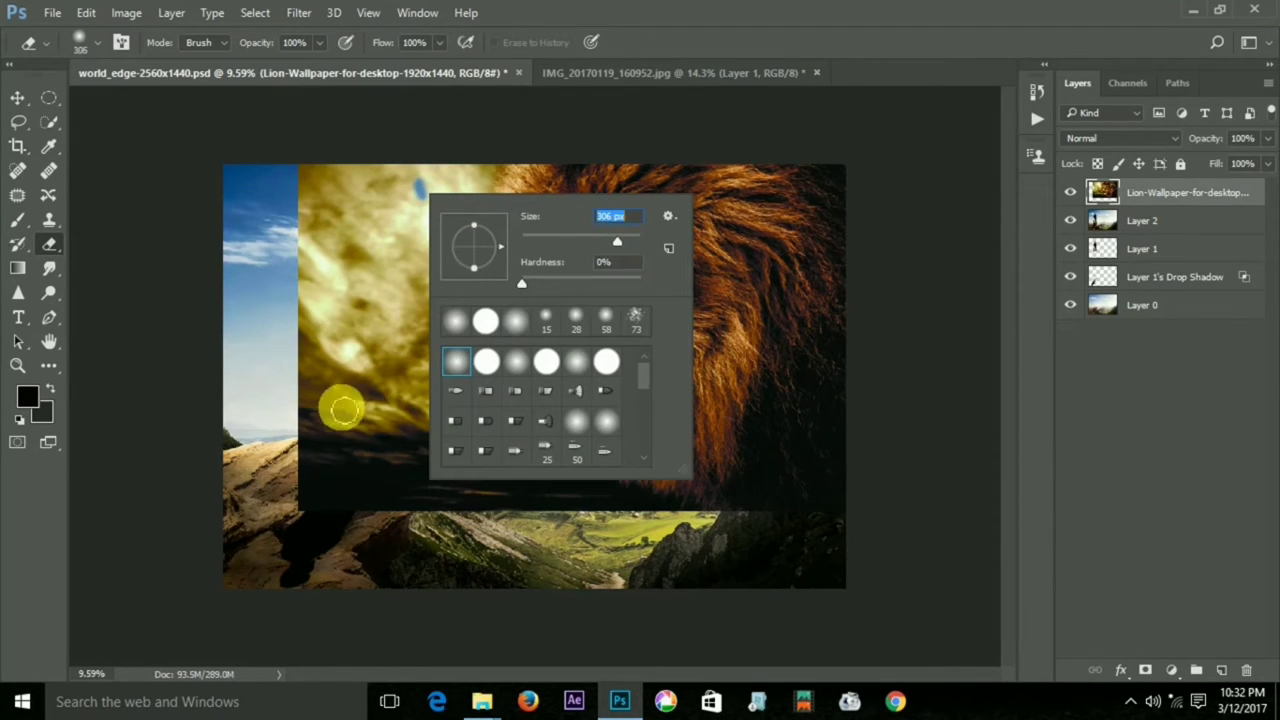
{"action": "left_click_drag", "start_coordinate": [627, 246], "coordinate": [630, 243]}
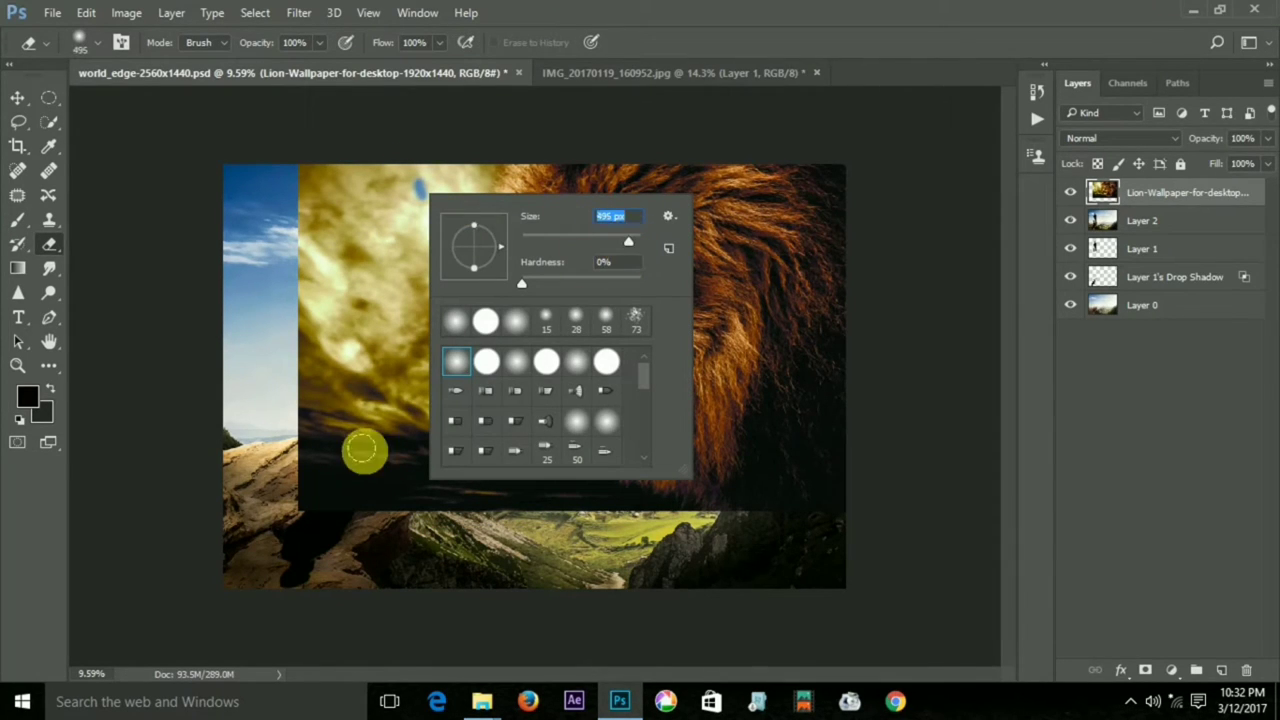
Erase the lion layer's haze over the rocks, sky, figure, chin area and valley
{"action": "left_click_drag", "start_coordinate": [363, 451], "coordinate": [272, 456]}
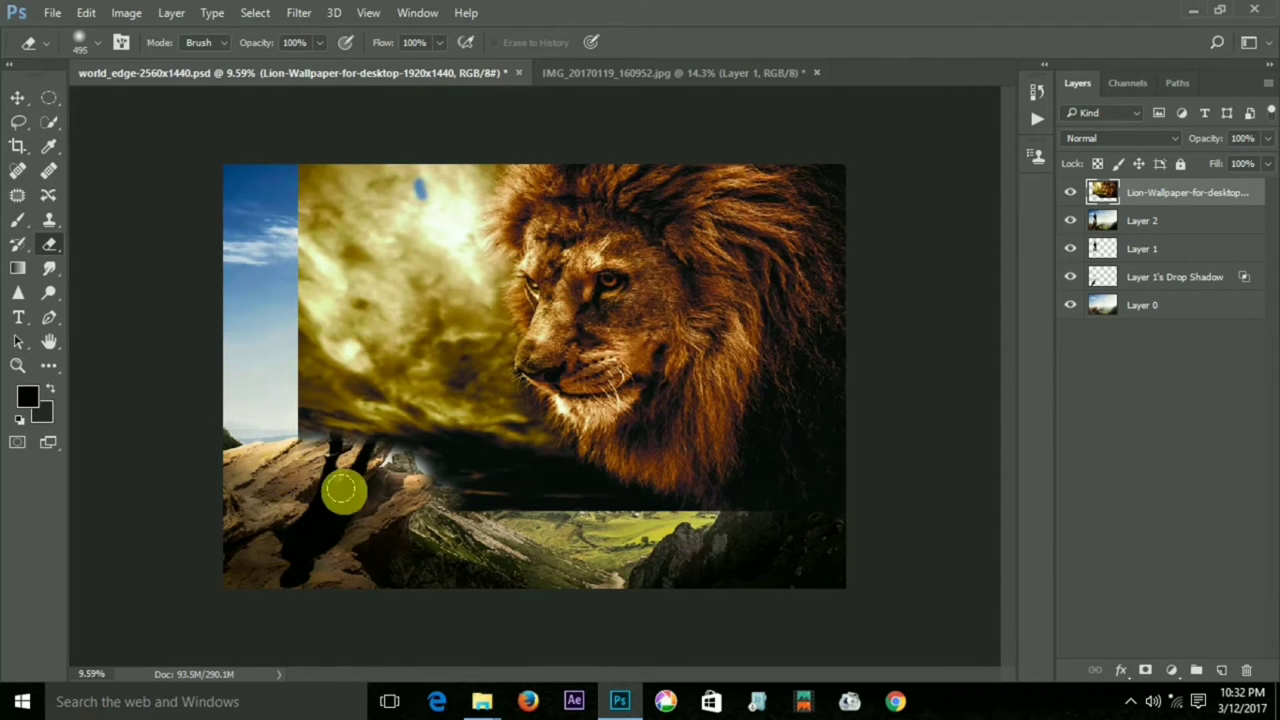
{"action": "mouse_move", "coordinate": [552, 528]}
{"action": "left_mouse_down"}
{"action": "mouse_move", "coordinate": [600, 514]}
{"action": "mouse_move", "coordinate": [466, 414]}
{"action": "mouse_move", "coordinate": [466, 534]}
{"action": "mouse_move", "coordinate": [461, 467]}
{"action": "left_mouse_up"}
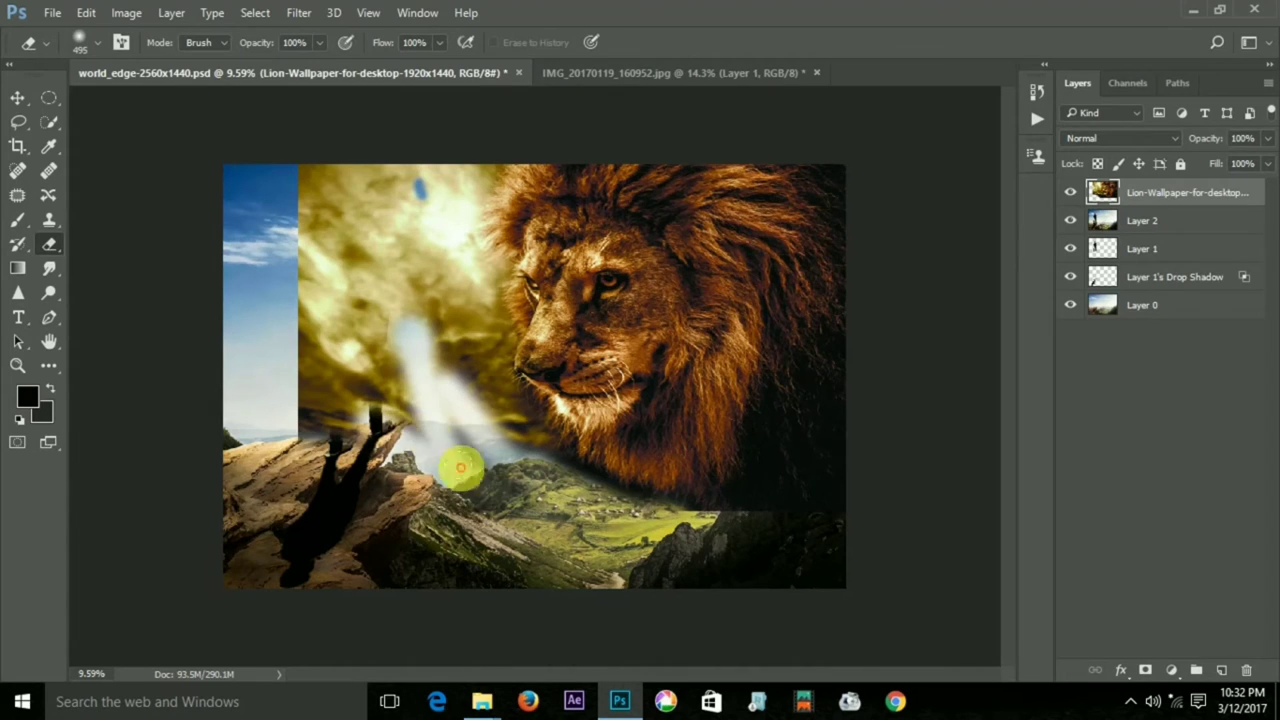
{"action": "mouse_move", "coordinate": [315, 297]}
{"action": "left_mouse_down"}
{"action": "mouse_move", "coordinate": [311, 443]}
{"action": "mouse_move", "coordinate": [280, 206]}
{"action": "mouse_move", "coordinate": [493, 146]}
{"action": "mouse_move", "coordinate": [366, 329]}
{"action": "mouse_move", "coordinate": [297, 251]}
{"action": "mouse_move", "coordinate": [341, 292]}
{"action": "mouse_move", "coordinate": [323, 371]}
{"action": "mouse_move", "coordinate": [365, 386]}
{"action": "left_mouse_up"}
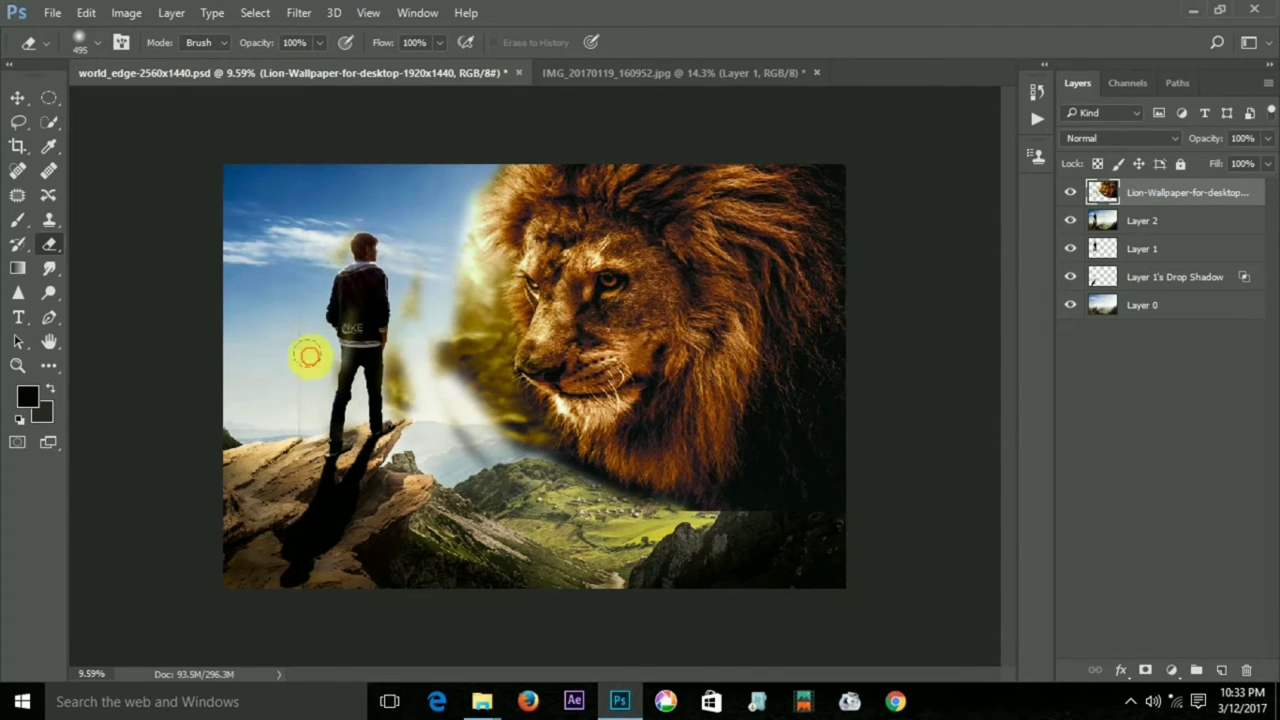
{"action": "mouse_move", "coordinate": [309, 356]}
{"action": "left_mouse_down"}
{"action": "mouse_move", "coordinate": [286, 465]}
{"action": "mouse_move", "coordinate": [342, 375]}
{"action": "mouse_move", "coordinate": [473, 406]}
{"action": "mouse_move", "coordinate": [470, 378]}
{"action": "left_mouse_up"}
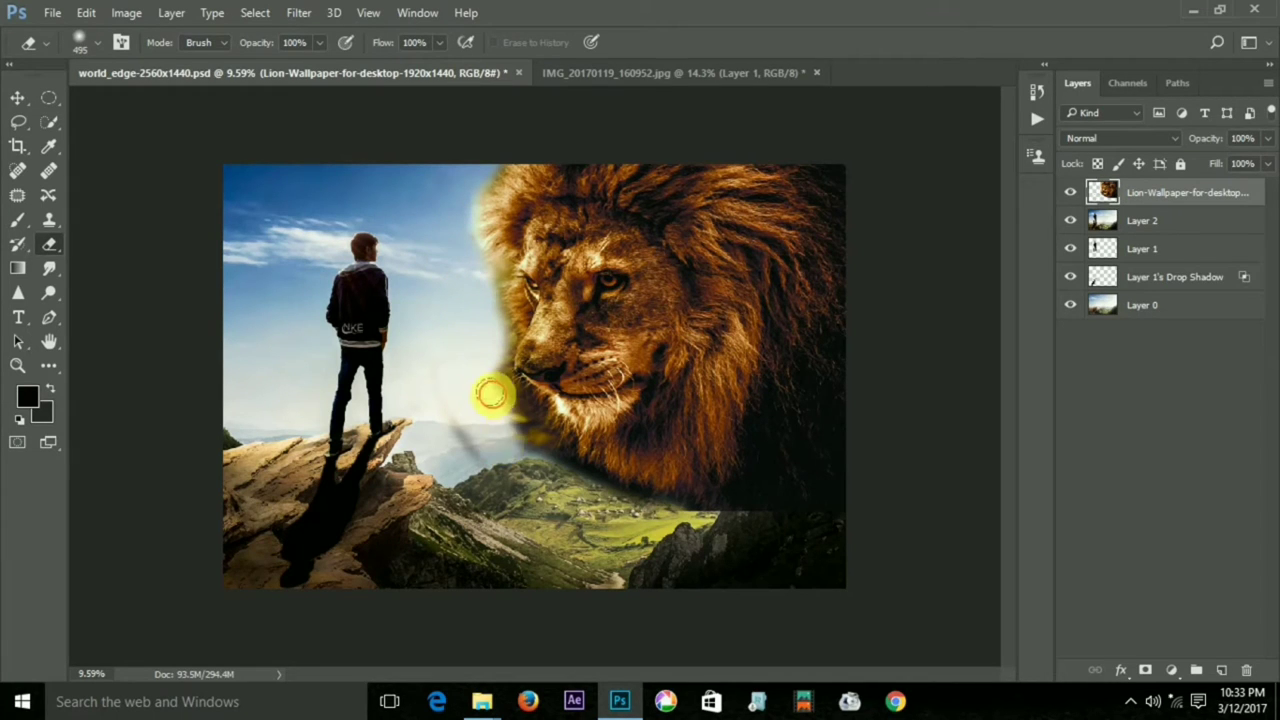
{"action": "left_click_drag", "start_coordinate": [491, 394], "coordinate": [506, 437]}
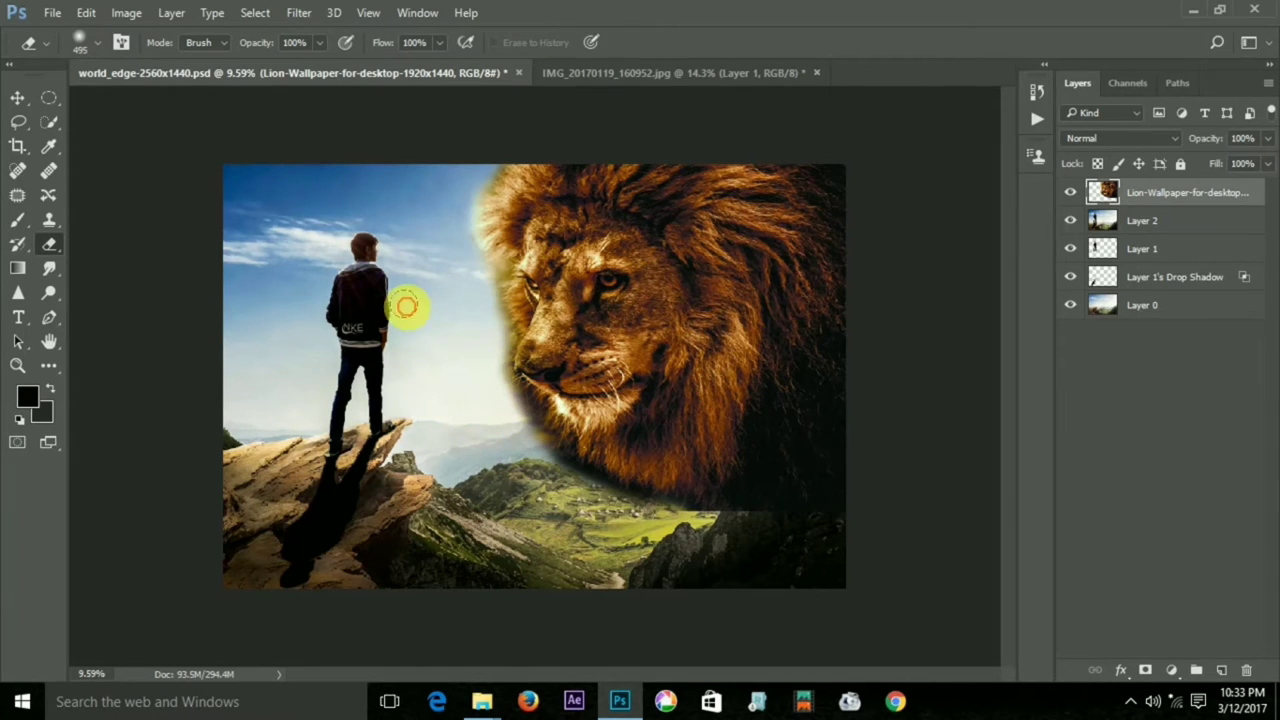
{"action": "mouse_move", "coordinate": [531, 513]}
{"action": "left_mouse_down"}
{"action": "mouse_move", "coordinate": [814, 543]}
{"action": "mouse_move", "coordinate": [651, 523]}
{"action": "mouse_move", "coordinate": [663, 520]}
{"action": "mouse_move", "coordinate": [568, 483]}
{"action": "left_mouse_up"}
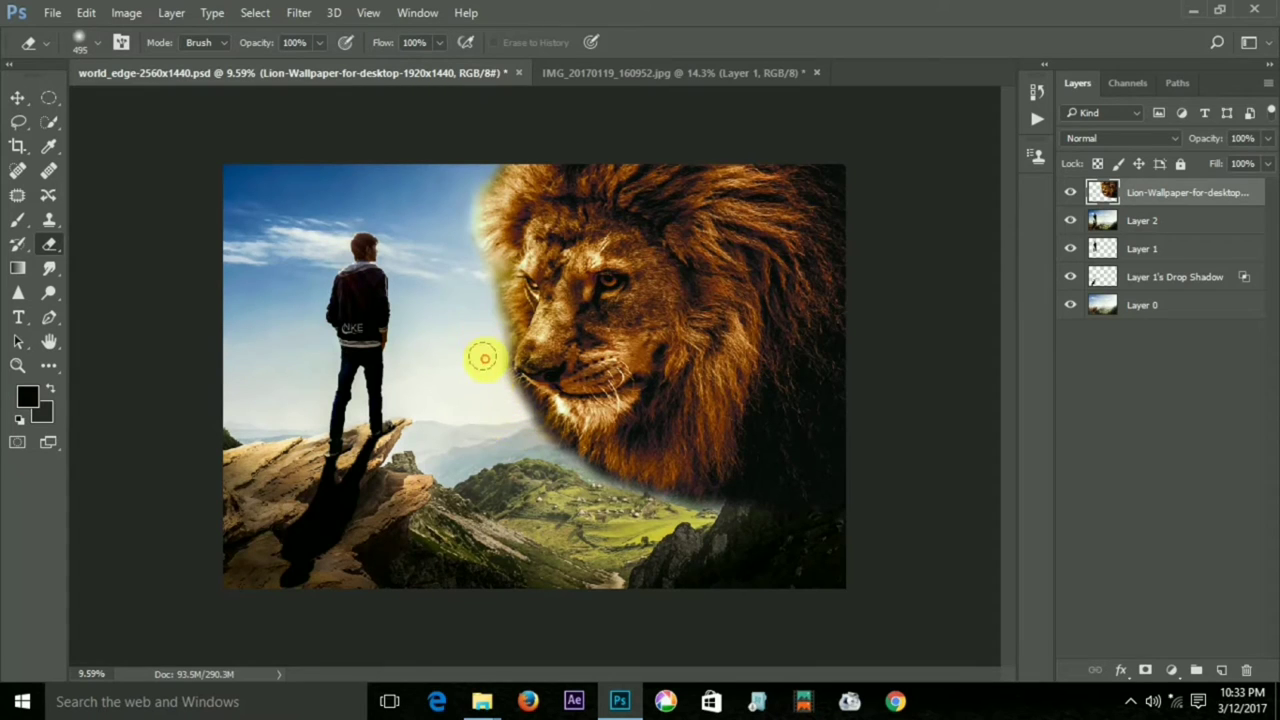
{"action": "scroll", "coordinate": [550, 364], "scroll_direction": "down", "scroll_amount": 1}
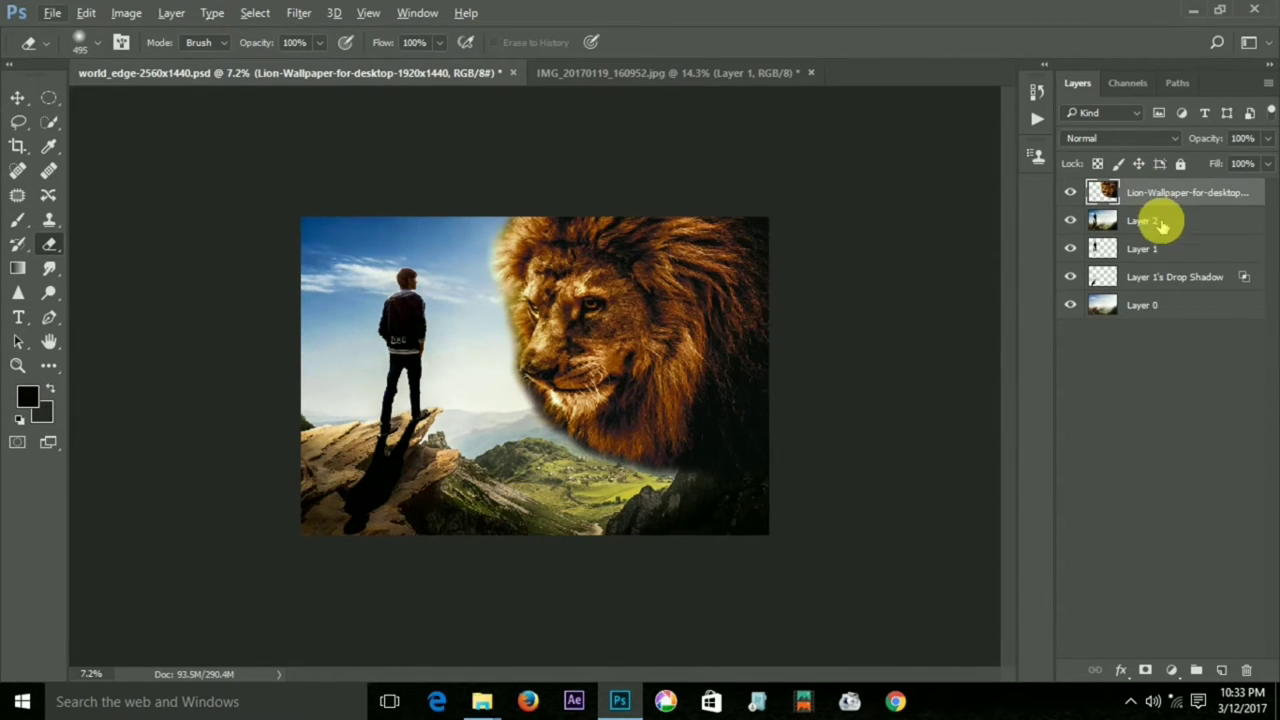
{"action": "left_click", "coordinate": [1160, 222]}
Add a new empty layer above Layer 2 and switch to the Brush tool
{"action": "left_click", "coordinate": [1219, 669]}
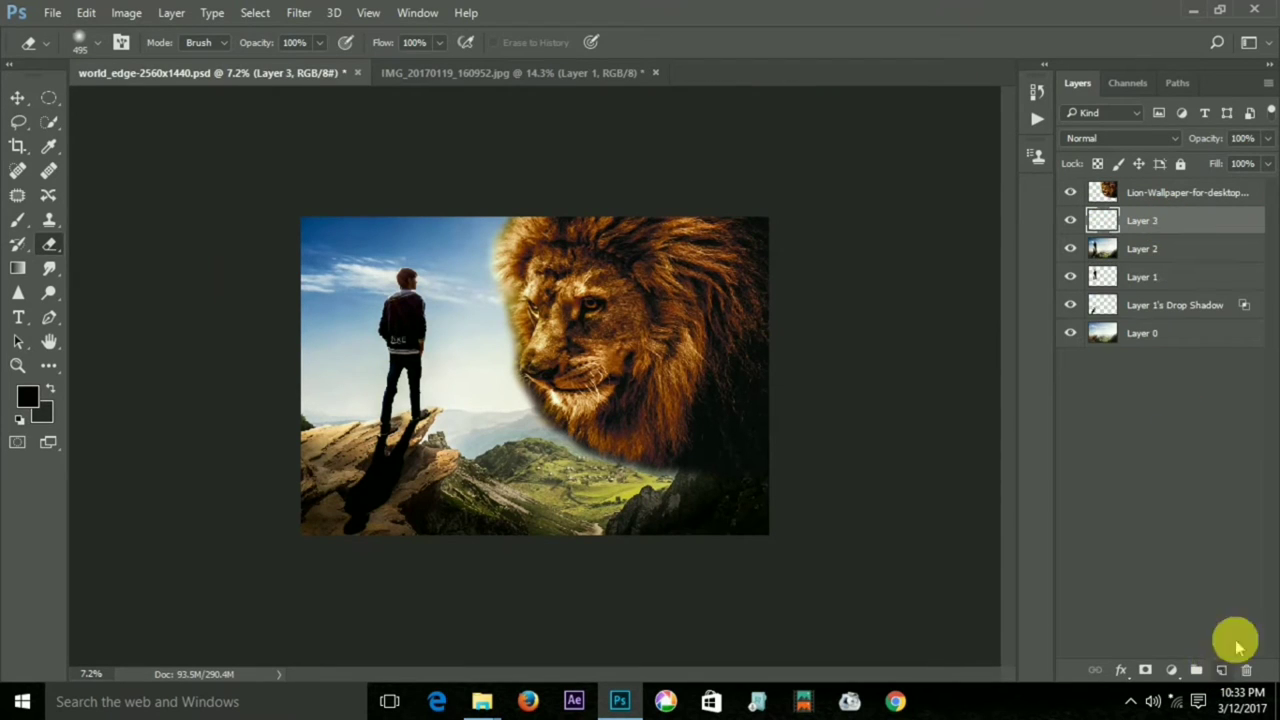
{"action": "left_click", "coordinate": [20, 222]}
{"action": "right_click", "coordinate": [548, 390]}
{"action": "right_click", "coordinate": [850, 282]}
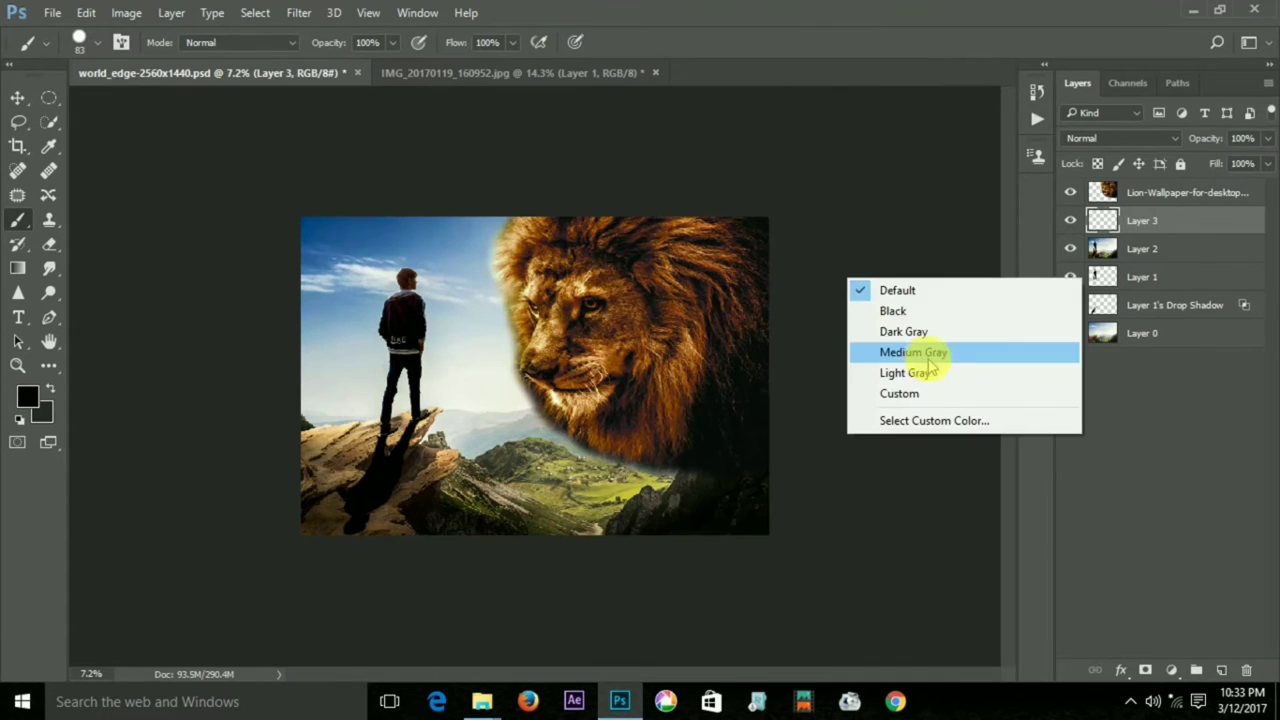
{"action": "left_click", "coordinate": [945, 162]}
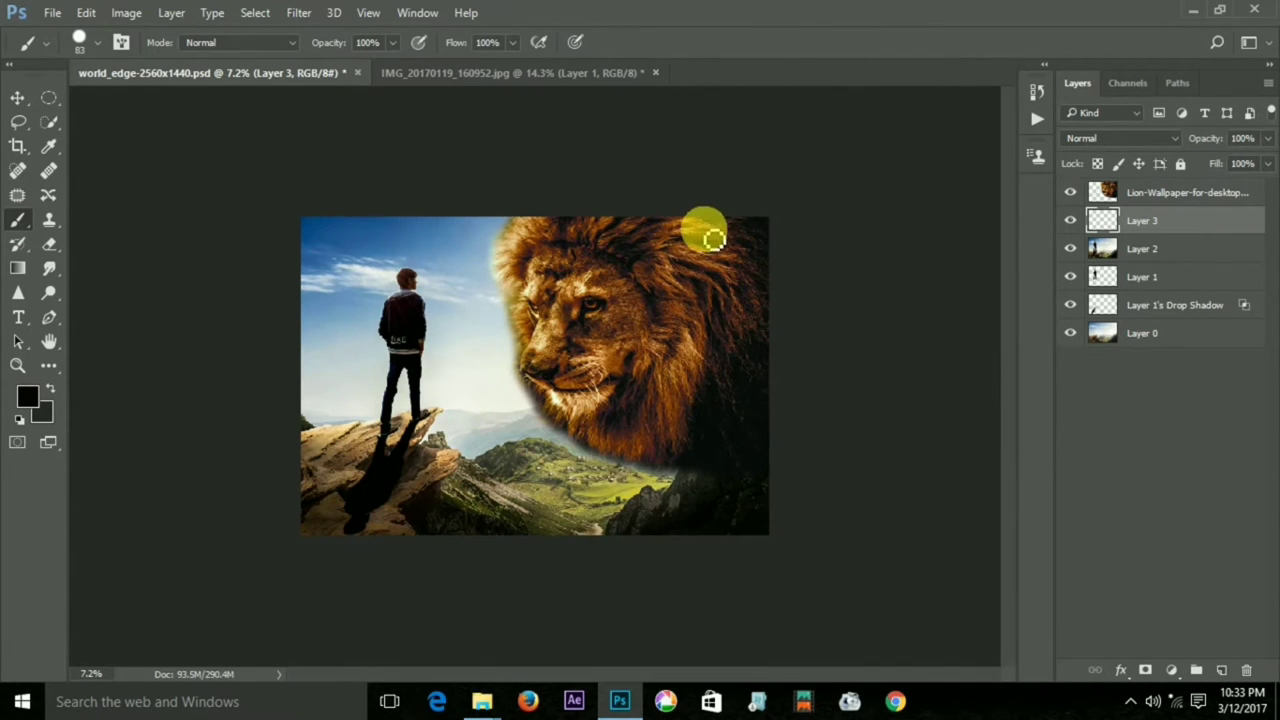
Paint black across the bottom of the image with a 306 px, 0% hardness brush
{"action": "right_click", "coordinate": [662, 448]}
{"action": "left_click", "coordinate": [842, 445]}
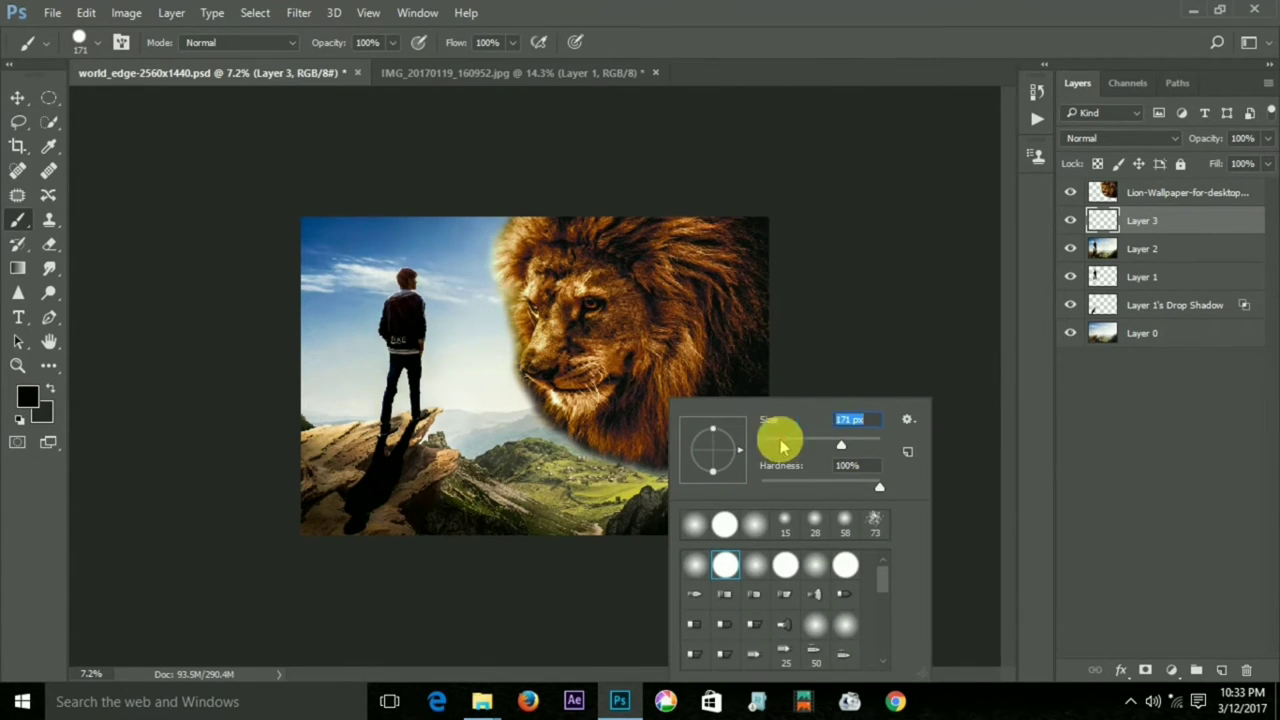
{"action": "left_click_drag", "start_coordinate": [852, 455], "coordinate": [856, 445]}
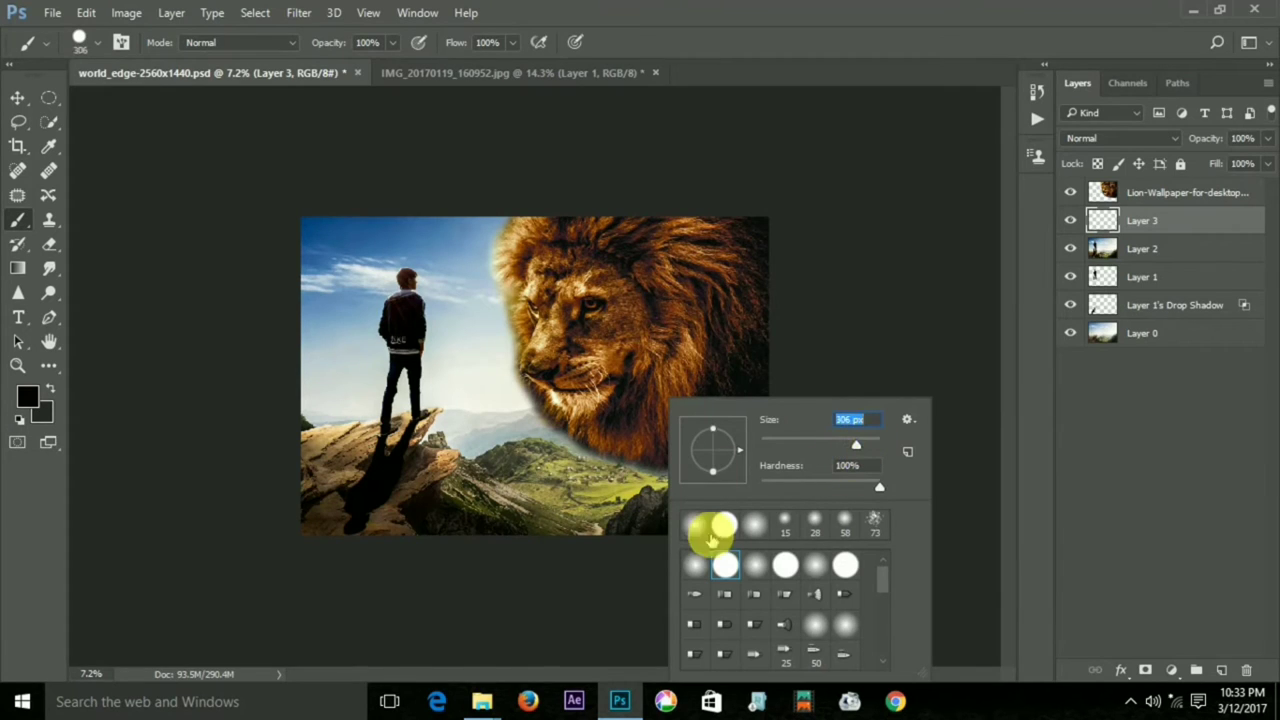
{"action": "right_click", "coordinate": [578, 465]}
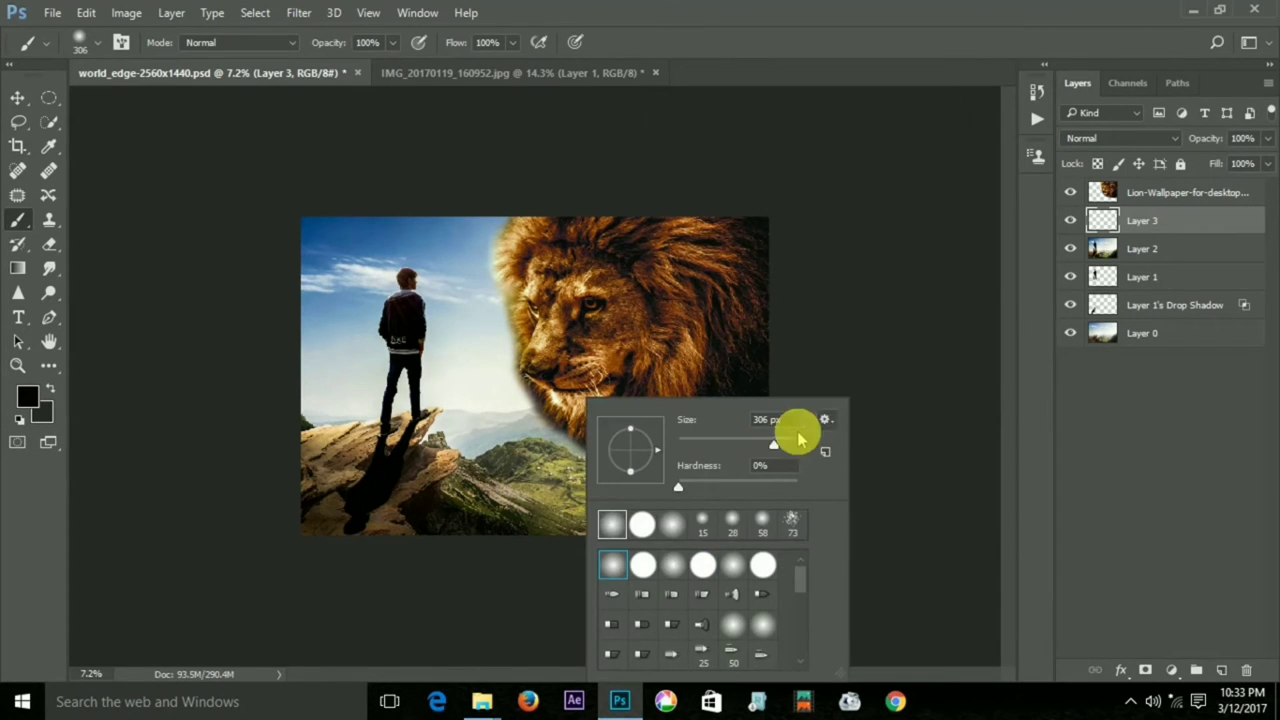
{"action": "mouse_move", "coordinate": [557, 457]}
{"action": "left_mouse_down"}
{"action": "mouse_move", "coordinate": [586, 486]}
{"action": "mouse_move", "coordinate": [657, 495]}
{"action": "mouse_move", "coordinate": [766, 474]}
{"action": "mouse_move", "coordinate": [534, 520]}
{"action": "mouse_move", "coordinate": [346, 517]}
{"action": "mouse_move", "coordinate": [406, 541]}
{"action": "mouse_move", "coordinate": [560, 489]}
{"action": "mouse_move", "coordinate": [431, 529]}
{"action": "mouse_move", "coordinate": [269, 469]}
{"action": "mouse_move", "coordinate": [314, 509]}
{"action": "mouse_move", "coordinate": [594, 514]}
{"action": "mouse_move", "coordinate": [669, 491]}
{"action": "mouse_move", "coordinate": [781, 260]}
{"action": "mouse_move", "coordinate": [776, 440]}
{"action": "mouse_move", "coordinate": [789, 407]}
{"action": "mouse_move", "coordinate": [586, 560]}
{"action": "mouse_move", "coordinate": [771, 449]}
{"action": "mouse_move", "coordinate": [777, 286]}
{"action": "mouse_move", "coordinate": [720, 192]}
{"action": "mouse_move", "coordinate": [617, 257]}
{"action": "mouse_move", "coordinate": [714, 234]}
{"action": "mouse_move", "coordinate": [723, 186]}
{"action": "mouse_move", "coordinate": [684, 175]}
{"action": "mouse_move", "coordinate": [768, 209]}
{"action": "mouse_move", "coordinate": [728, 211]}
{"action": "mouse_move", "coordinate": [658, 184]}
{"action": "mouse_move", "coordinate": [833, 275]}
{"action": "mouse_move", "coordinate": [755, 431]}
{"action": "left_mouse_up"}
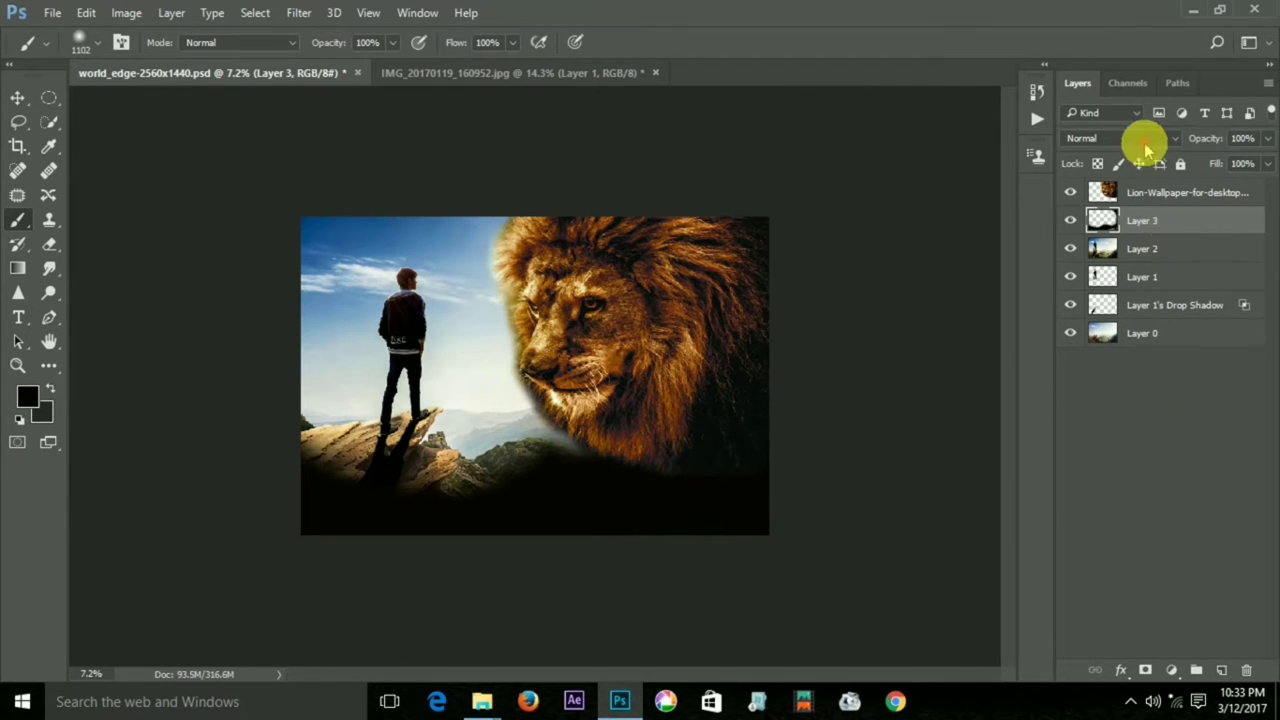
Set Layer 3's blend mode to Overlay, then make the Lion-Wallpaper layer active
{"action": "left_click", "coordinate": [1146, 147]}
{"action": "scroll", "coordinate": [1141, 144], "scroll_direction": "down", "scroll_amount": 1}
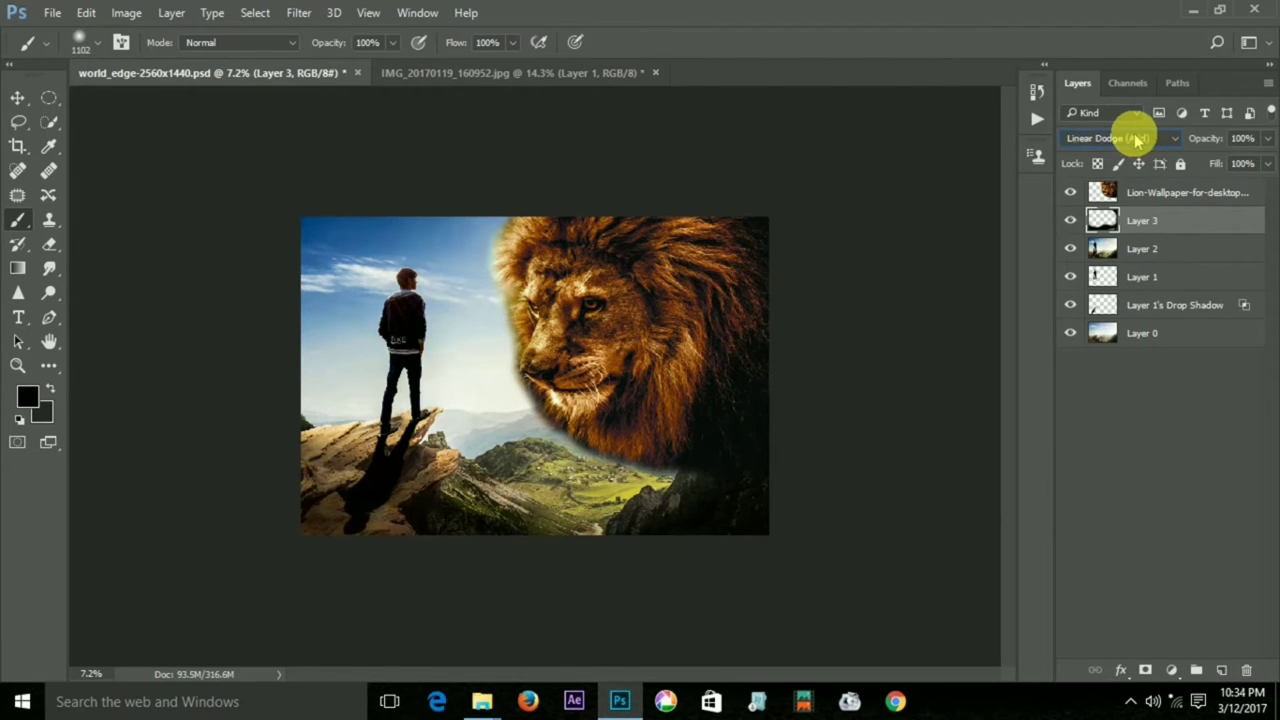
{"action": "scroll", "coordinate": [1137, 141], "scroll_direction": "down", "scroll_amount": 2}
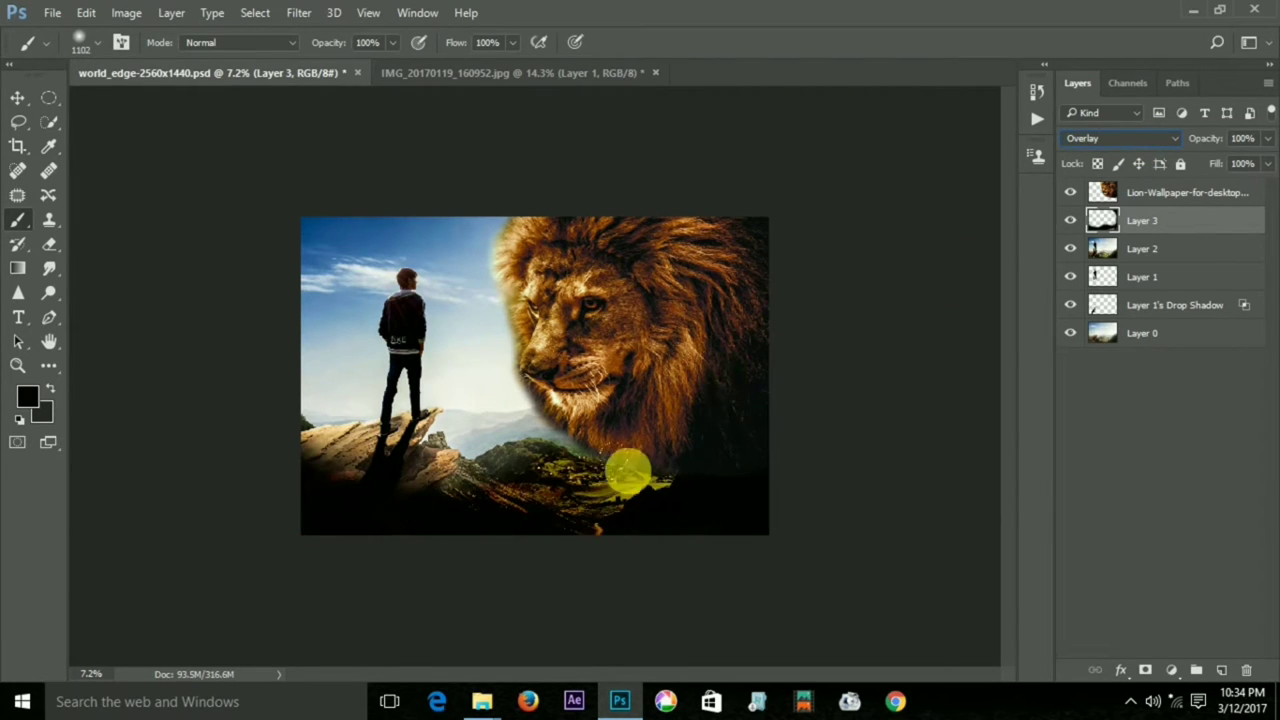
{"action": "left_click", "coordinate": [1135, 192]}
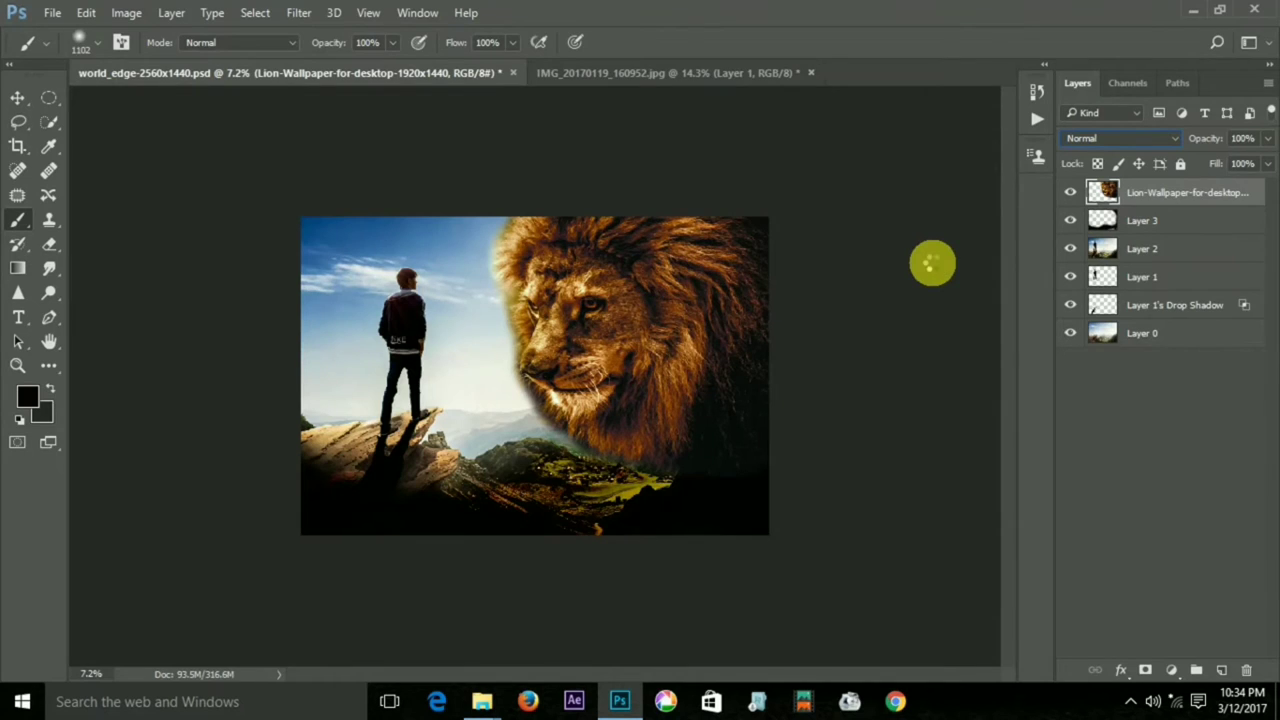
In Camera Raw, warm temperature, adjust exposure, contrast, shadows, whites, blacks -3 and clarity +45
{"action": "left_click", "coordinate": [299, 14]}
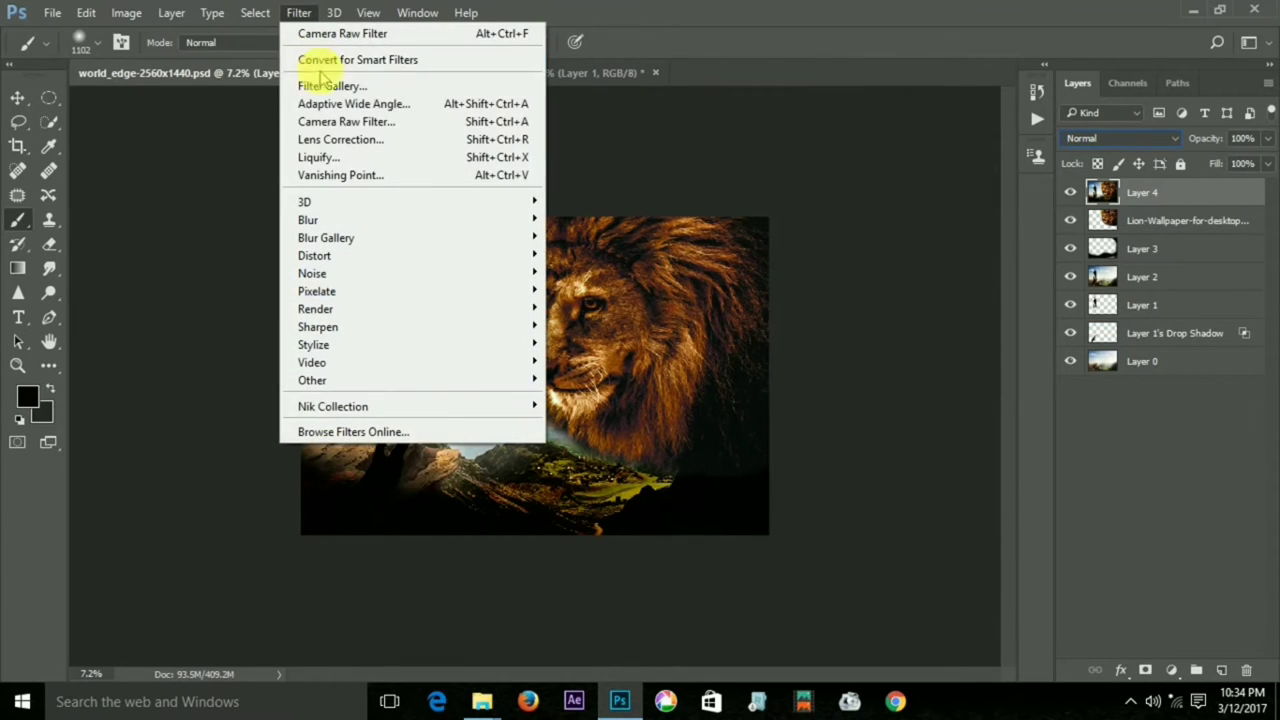
{"action": "left_click", "coordinate": [343, 121]}
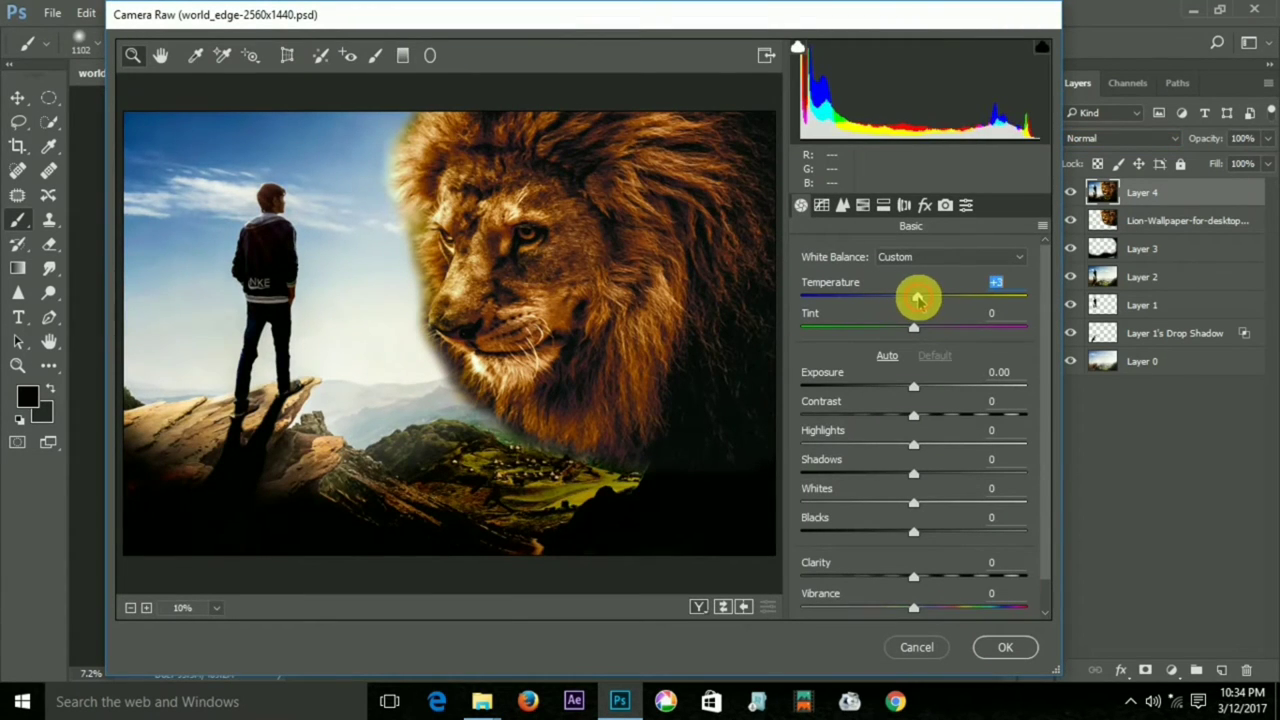
{"action": "left_click_drag", "start_coordinate": [920, 297], "coordinate": [922, 297]}
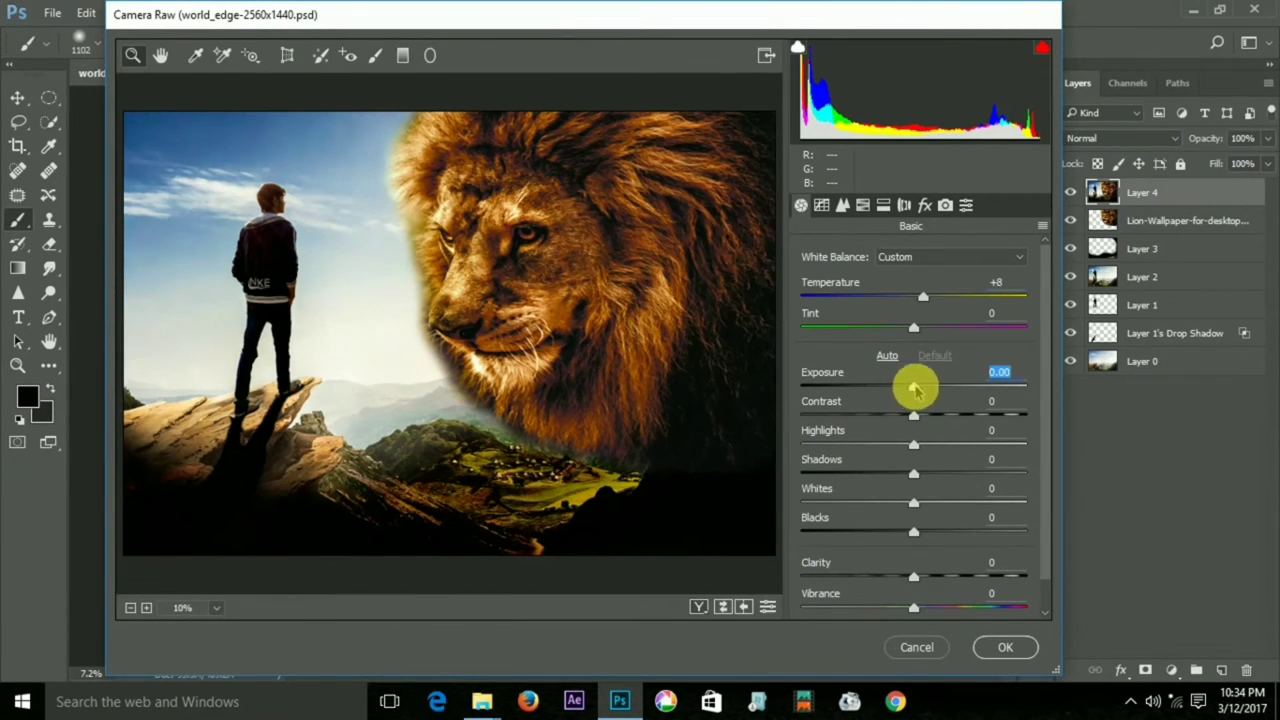
{"action": "mouse_move", "coordinate": [913, 390]}
{"action": "left_mouse_down"}
{"action": "mouse_move", "coordinate": [953, 416]}
{"action": "mouse_move", "coordinate": [903, 416]}
{"action": "left_mouse_up"}
{"action": "mouse_move", "coordinate": [913, 473]}
{"action": "left_mouse_down"}
{"action": "mouse_move", "coordinate": [988, 462]}
{"action": "mouse_move", "coordinate": [853, 503]}
{"action": "left_mouse_up"}
{"action": "left_click_drag", "start_coordinate": [913, 531], "coordinate": [970, 531]}
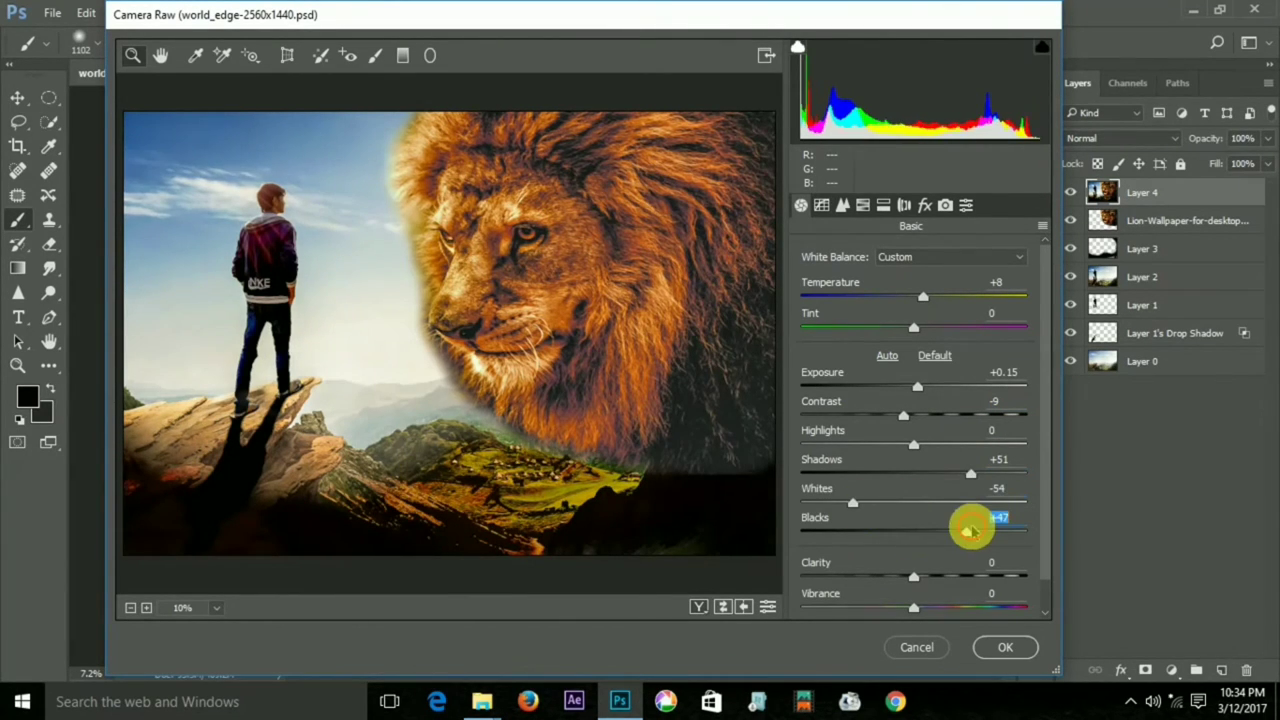
{"action": "left_click", "coordinate": [910, 532]}
{"action": "left_click_drag", "start_coordinate": [913, 577], "coordinate": [970, 578]}
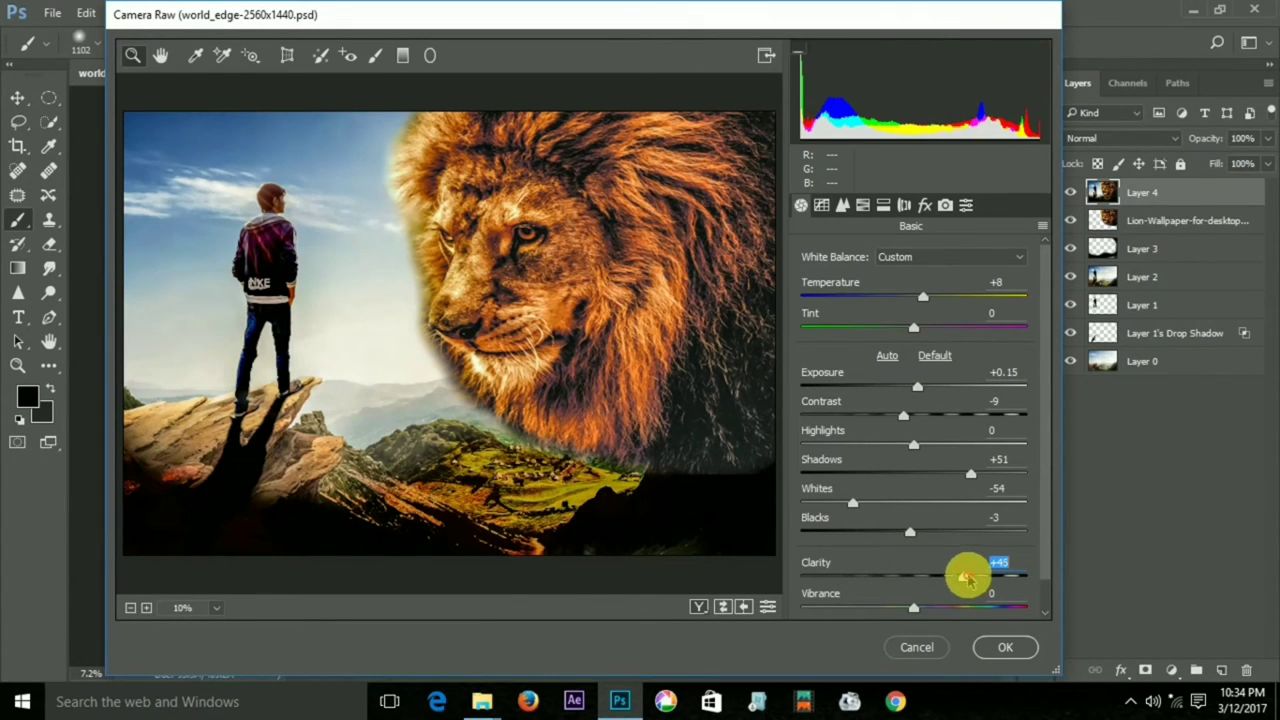
Add a -92 vignette, reset exposure, and apply the Camera Raw adjustments
{"action": "left_click", "coordinate": [924, 205]}
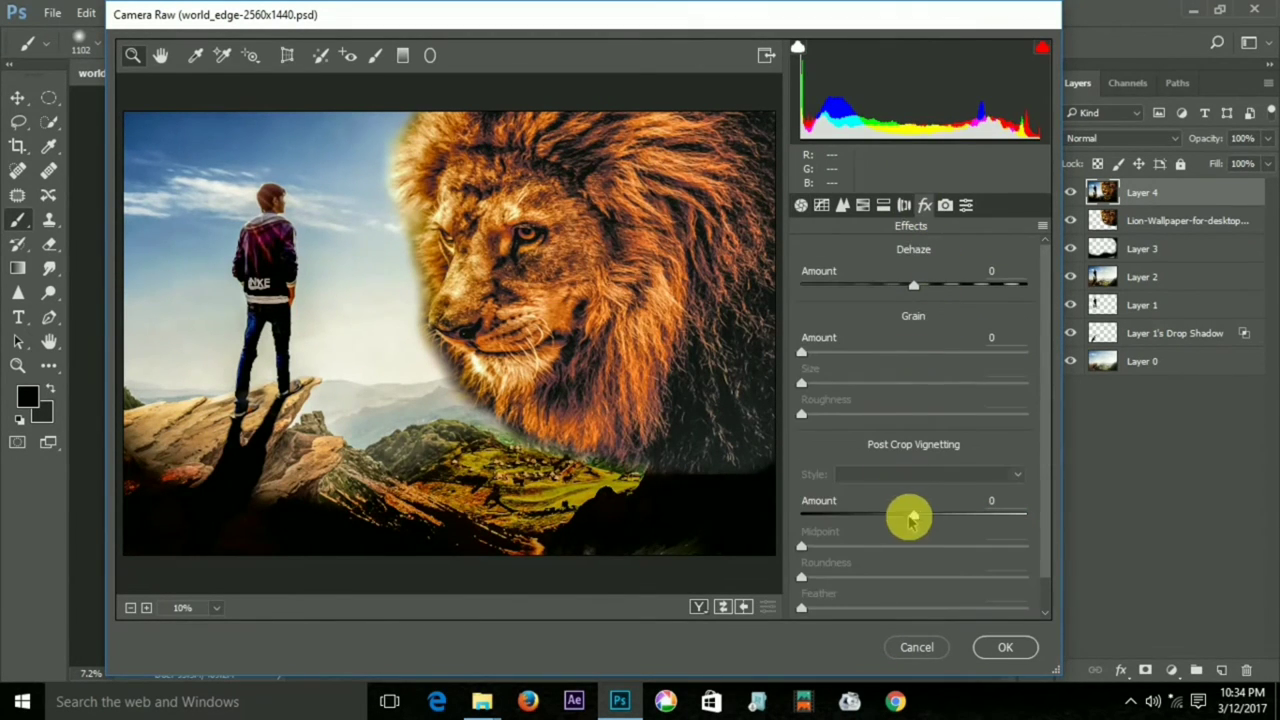
{"action": "left_click_drag", "start_coordinate": [912, 516], "coordinate": [818, 514]}
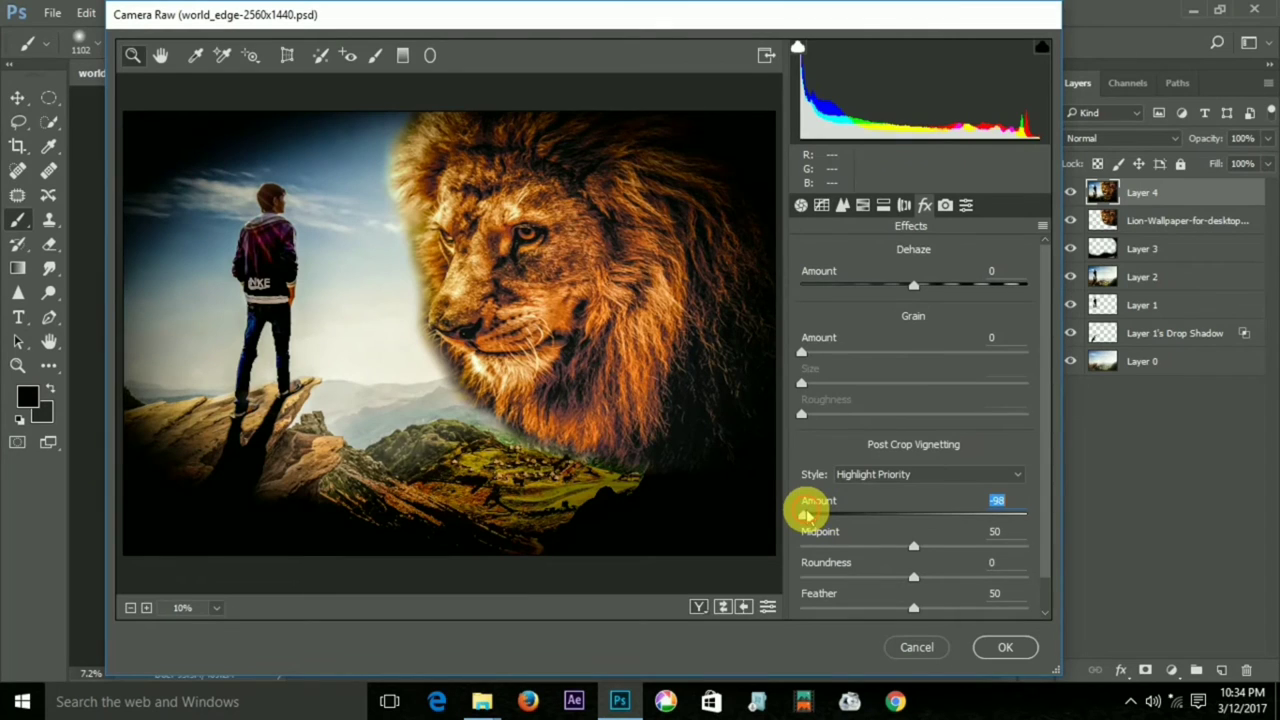
{"action": "left_click", "coordinate": [810, 514]}
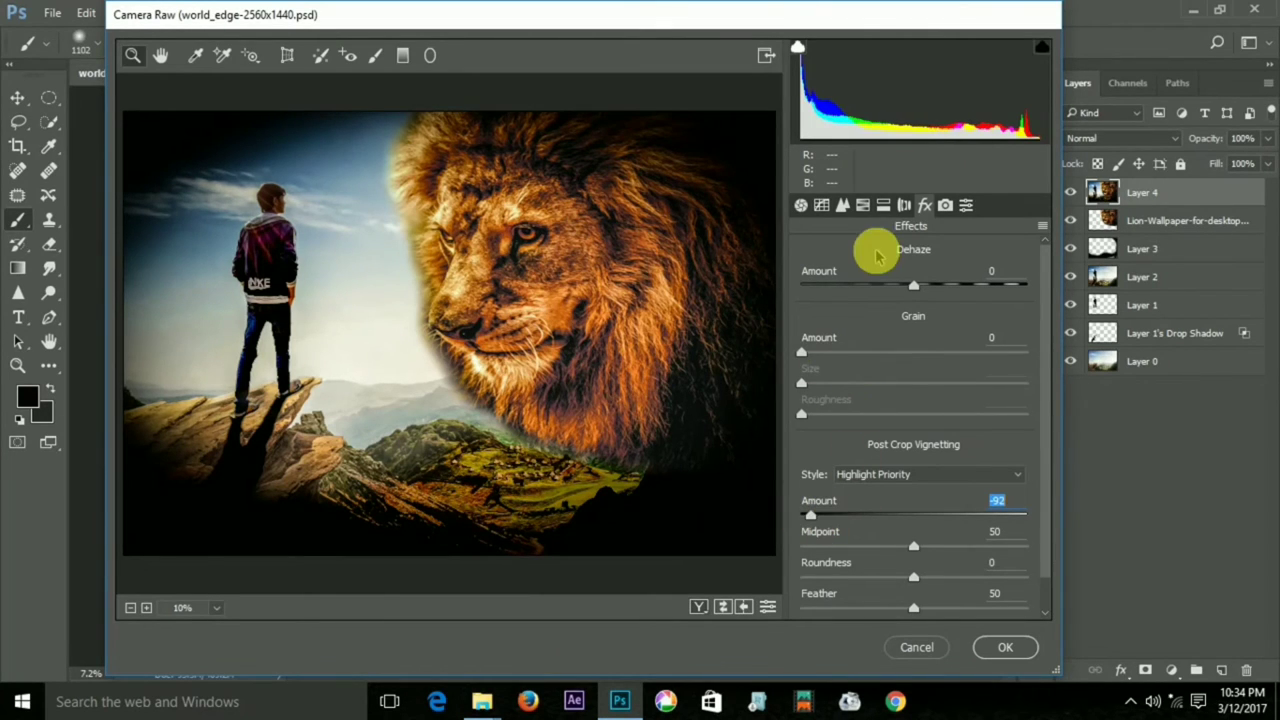
{"action": "left_click", "coordinate": [804, 206]}
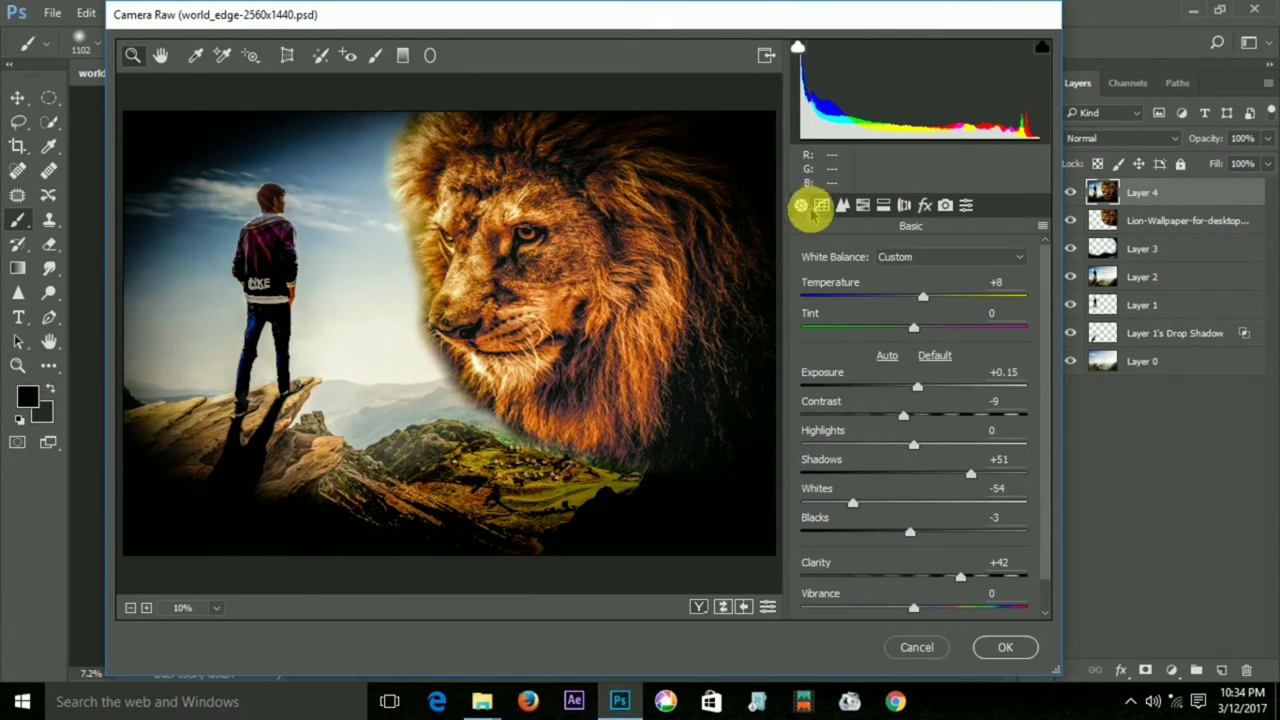
{"action": "double_click", "coordinate": [914, 386]}
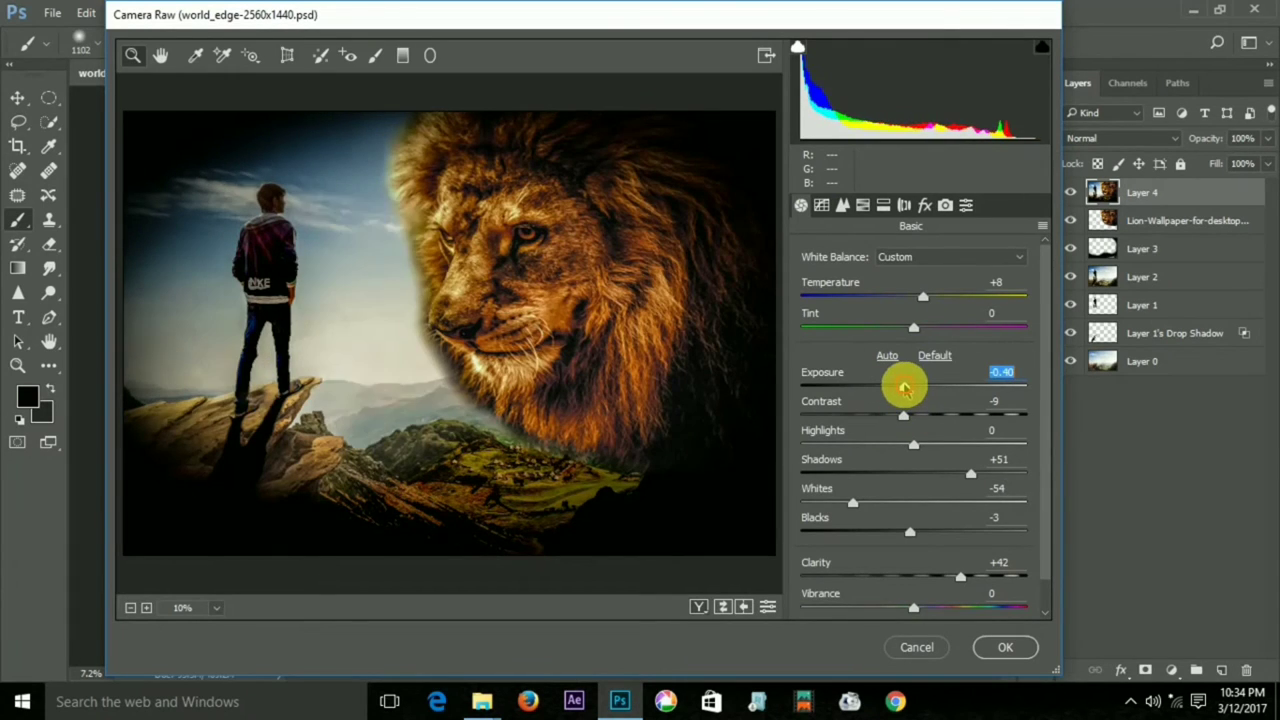
{"action": "left_click", "coordinate": [1005, 646]}
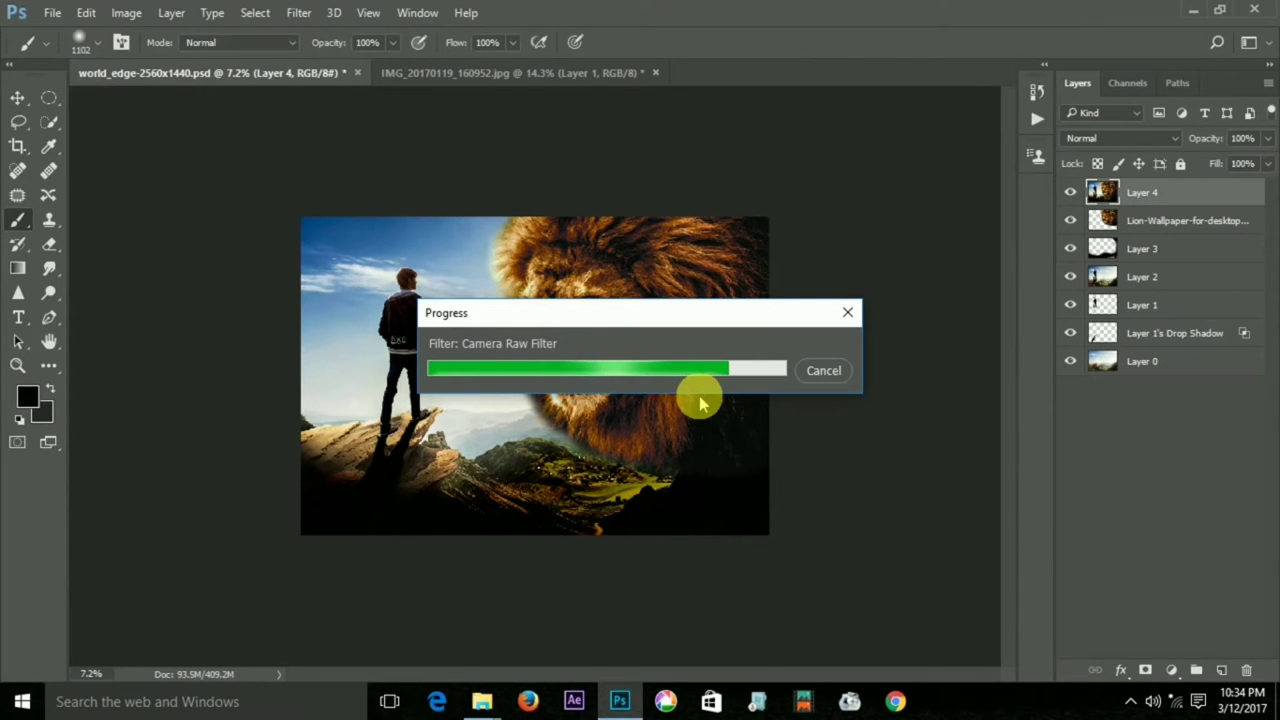
Drag picview_tmpVyBJQnF from the 2017 wallpaper folder into the Photoshop document
{"action": "scroll", "coordinate": [614, 366], "scroll_direction": "up", "scroll_amount": 2}
{"action": "scroll", "coordinate": [529, 423], "scroll_direction": "up", "scroll_amount": 1}
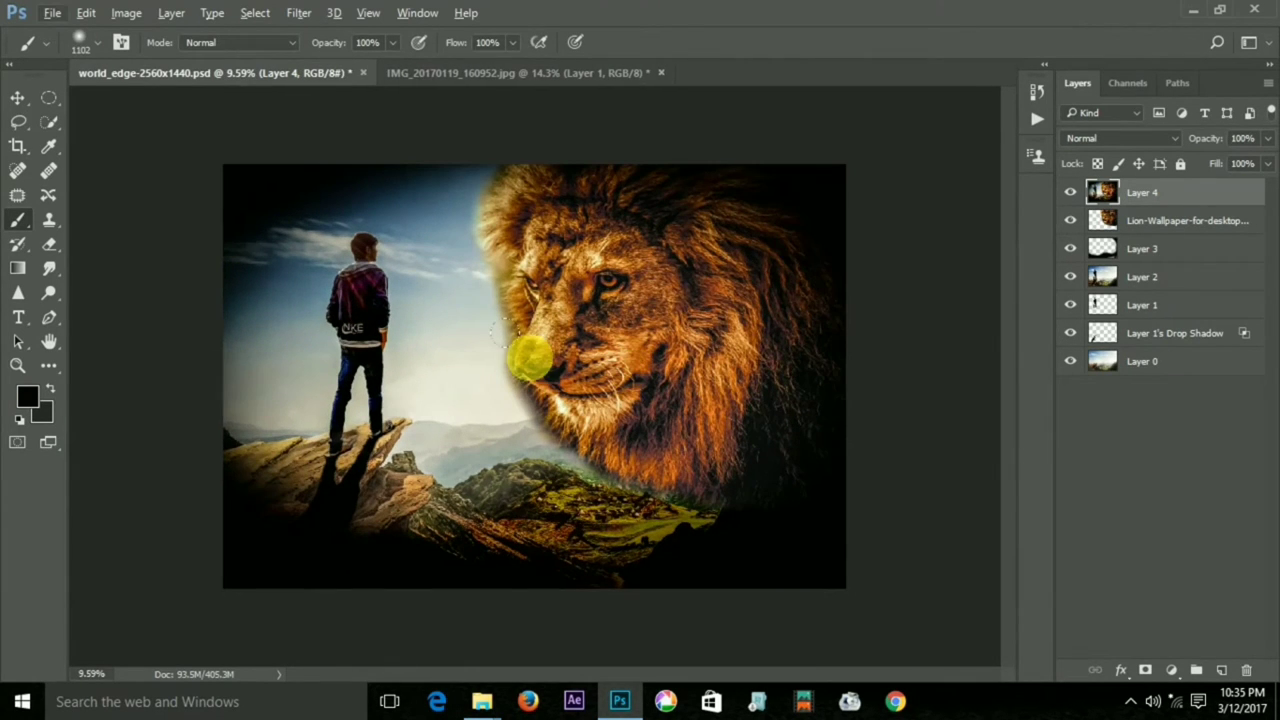
{"action": "scroll", "coordinate": [416, 503], "scroll_direction": "up", "scroll_amount": 2}
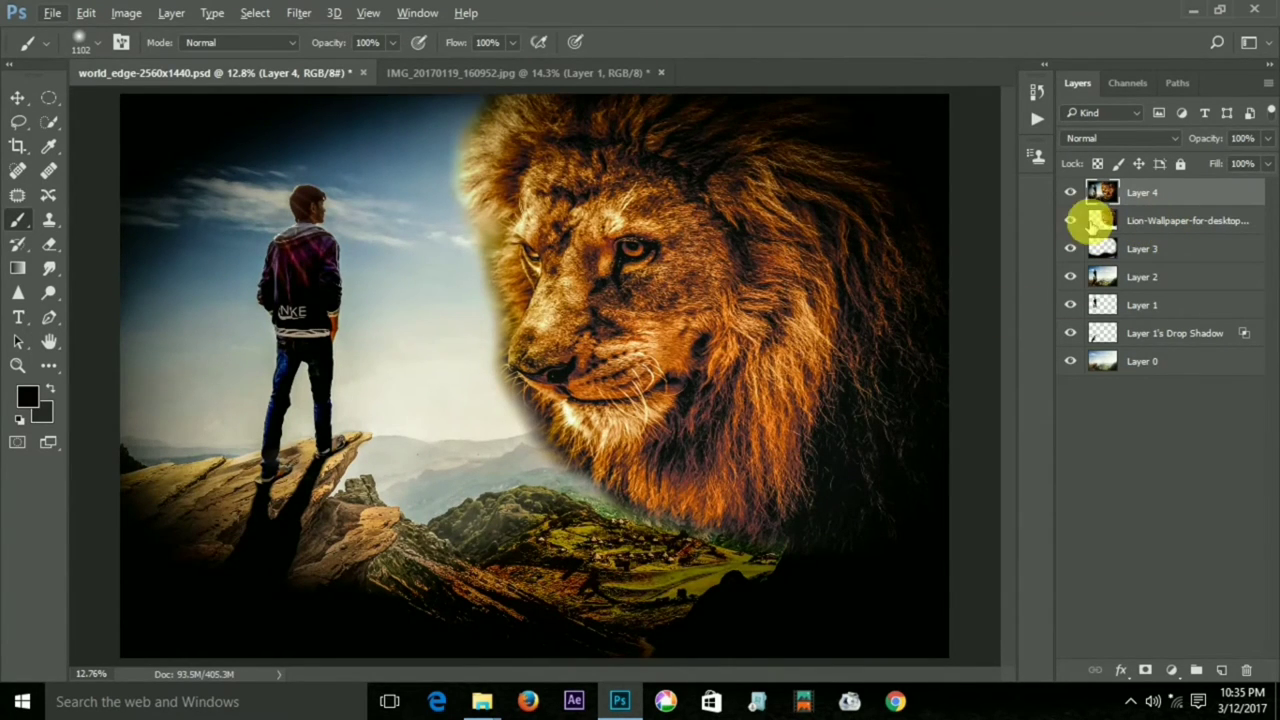
{"action": "scroll", "coordinate": [723, 549], "scroll_direction": "down", "scroll_amount": 2}
{"action": "mouse_move", "coordinate": [482, 701]}
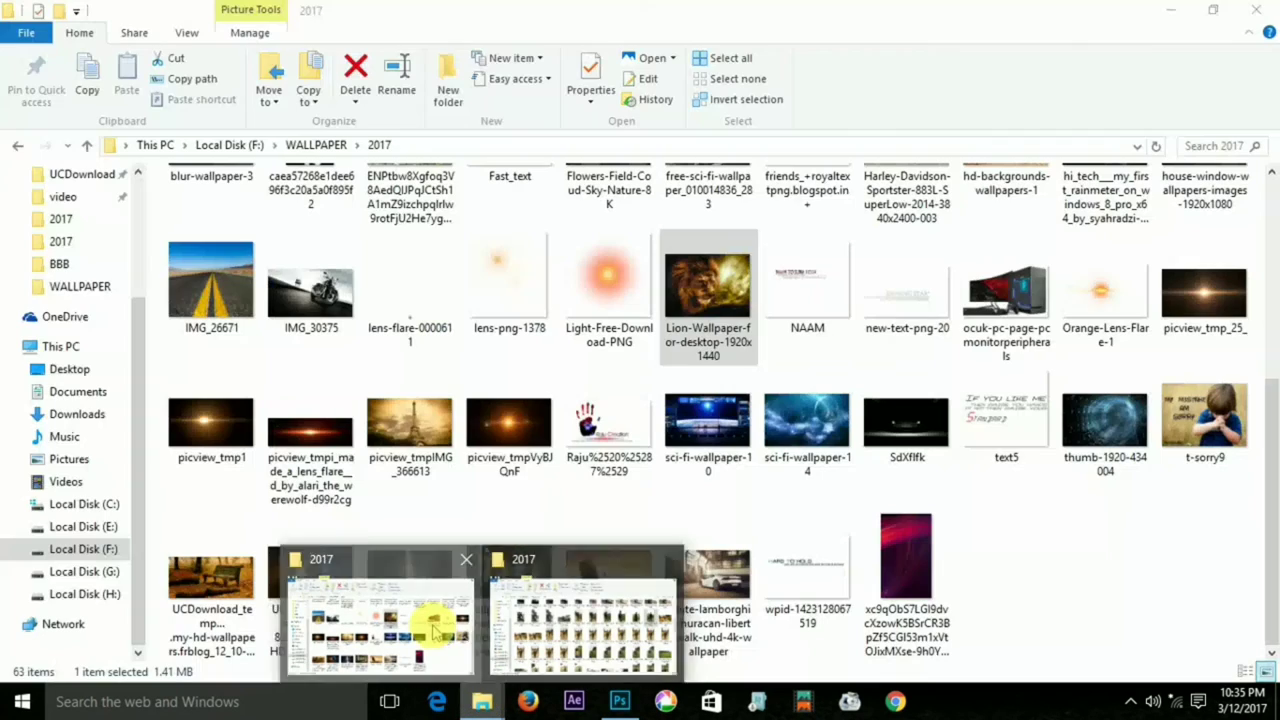
{"action": "left_click", "coordinate": [428, 618]}
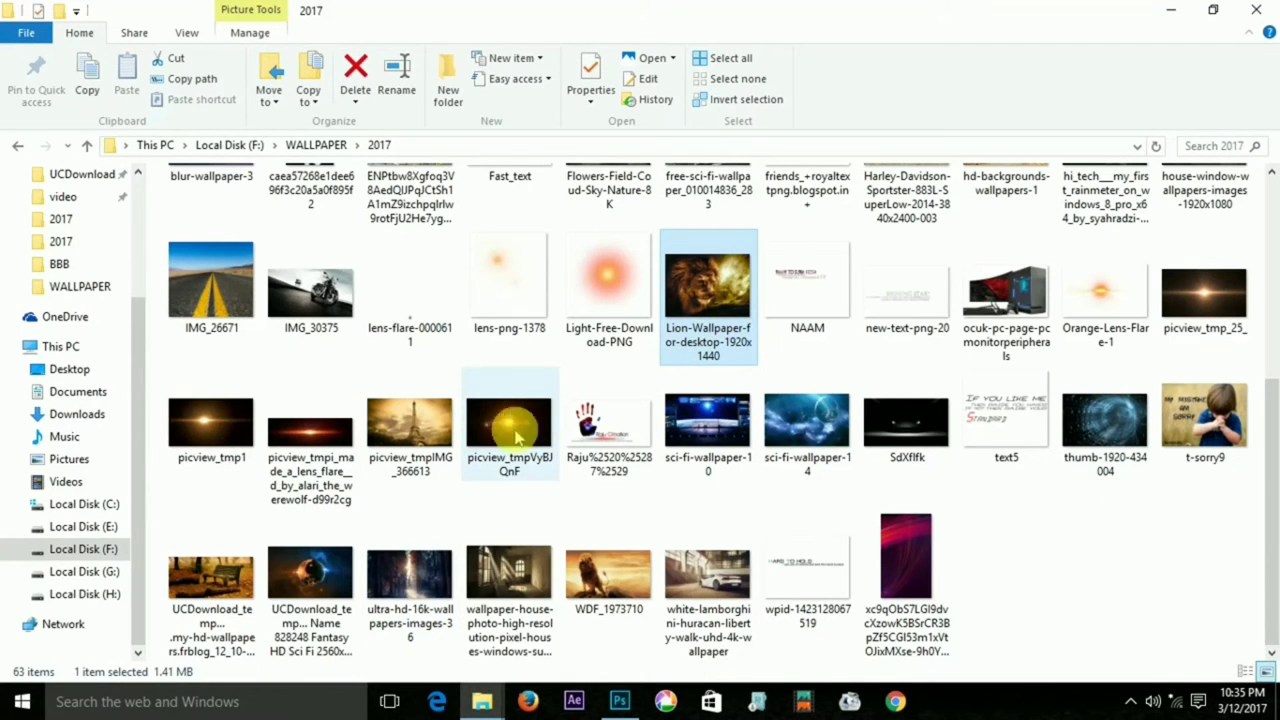
{"action": "mouse_move", "coordinate": [515, 440]}
{"action": "left_mouse_down"}
{"action": "mouse_move", "coordinate": [545, 505]}
{"action": "mouse_move", "coordinate": [535, 435]}
{"action": "left_mouse_up"}
Scale the light-burst image past all canvas edges and commit the transform
{"action": "left_click_drag", "start_coordinate": [622, 426], "coordinate": [920, 586]}
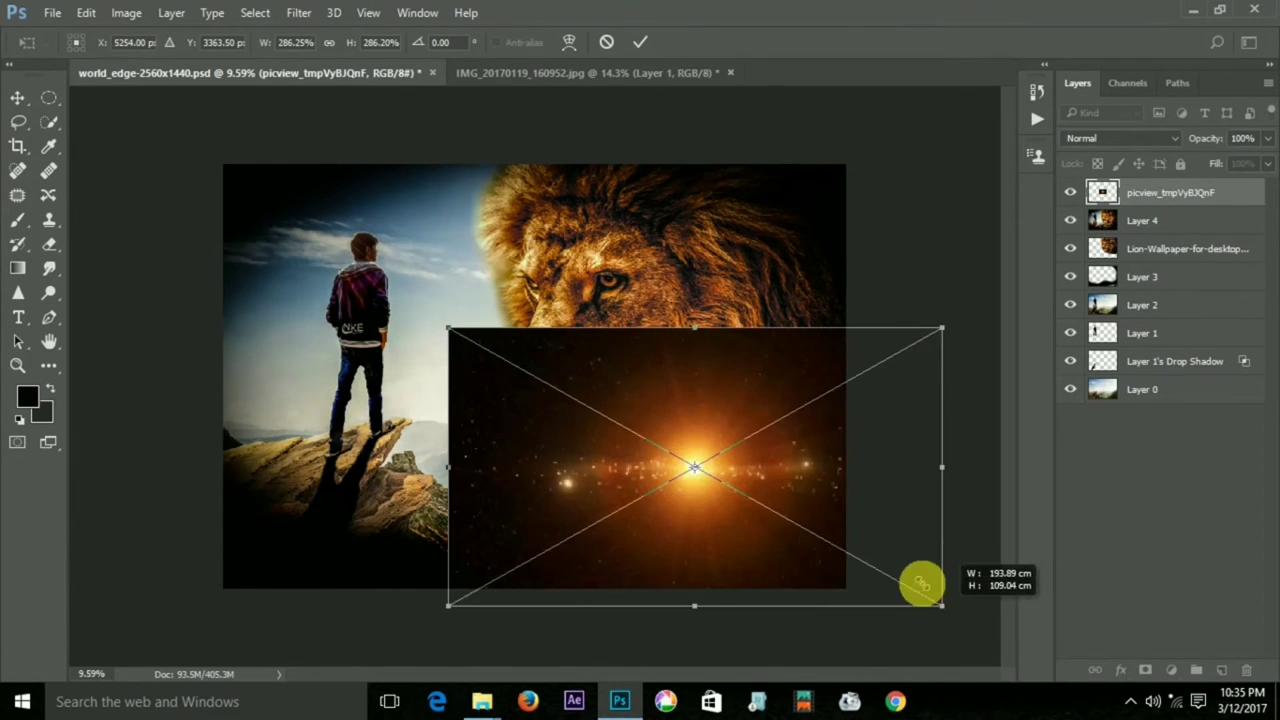
{"action": "mouse_move", "coordinate": [714, 340]}
{"action": "left_mouse_down"}
{"action": "mouse_move", "coordinate": [455, 340]}
{"action": "mouse_move", "coordinate": [552, 178]}
{"action": "left_mouse_up"}
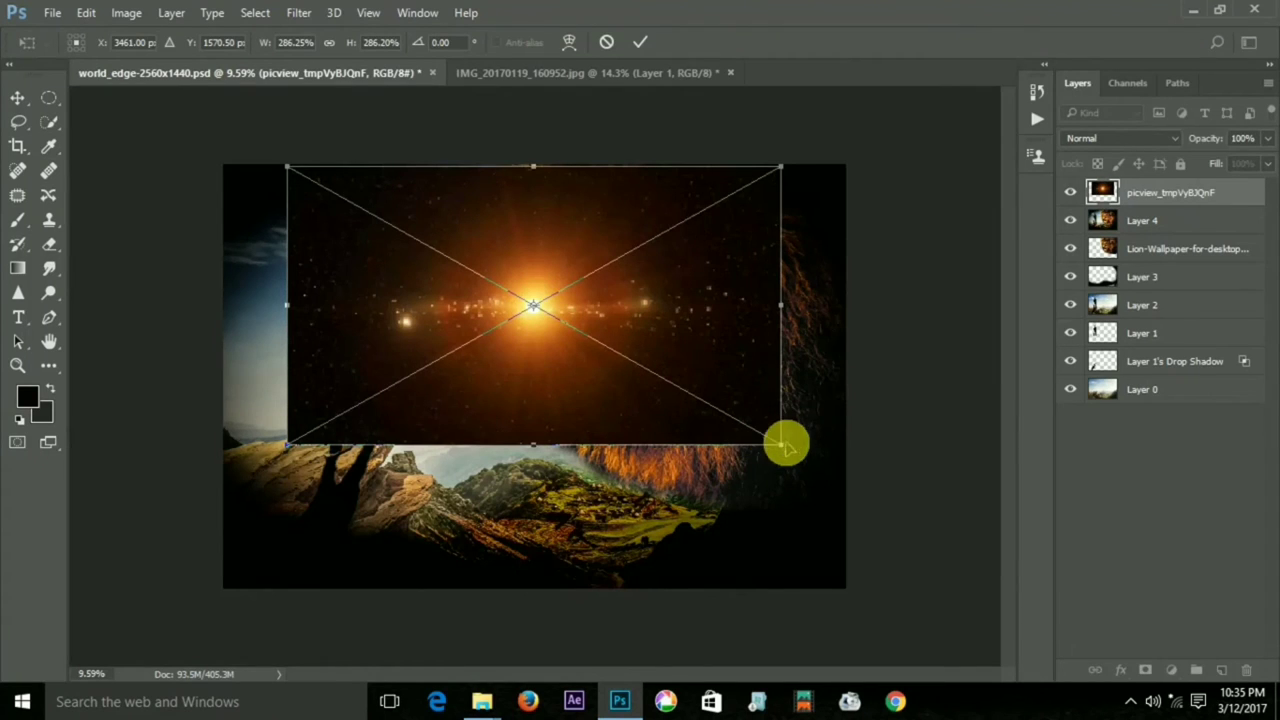
{"action": "left_click_drag", "start_coordinate": [782, 445], "coordinate": [971, 620]}
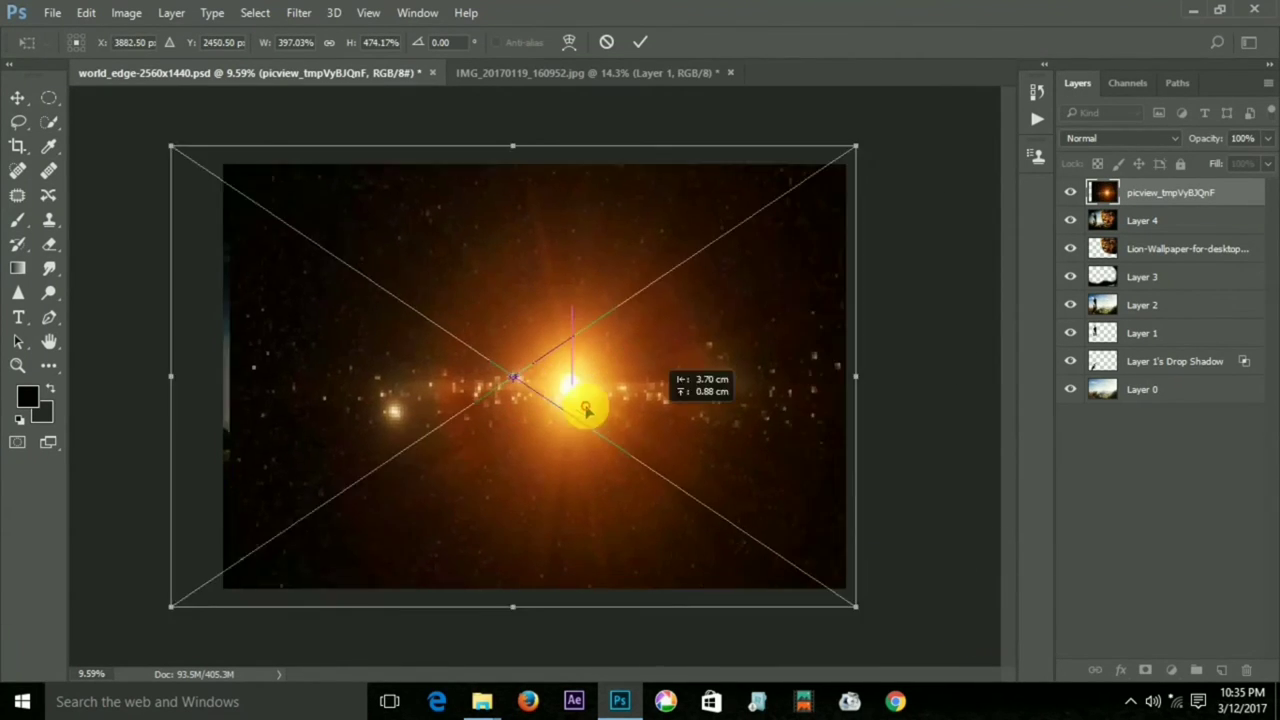
{"action": "left_click_drag", "start_coordinate": [580, 400], "coordinate": [618, 470]}
{"action": "left_click_drag", "start_coordinate": [710, 606], "coordinate": [840, 665]}
{"action": "mouse_move", "coordinate": [514, 500]}
{"action": "left_mouse_down"}
{"action": "mouse_move", "coordinate": [585, 443]}
{"action": "mouse_move", "coordinate": [583, 428]}
{"action": "left_mouse_up"}
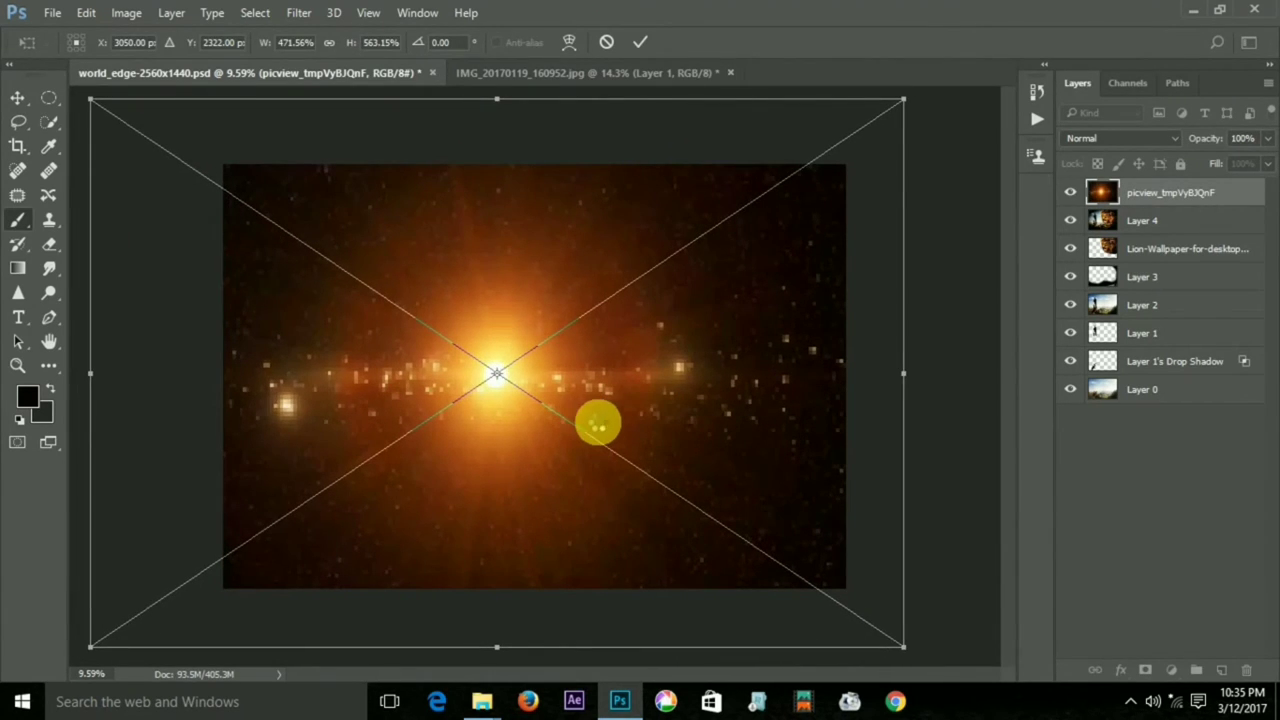
{"action": "key", "text": "Return"}
{"action": "left_click", "coordinate": [1137, 138]}
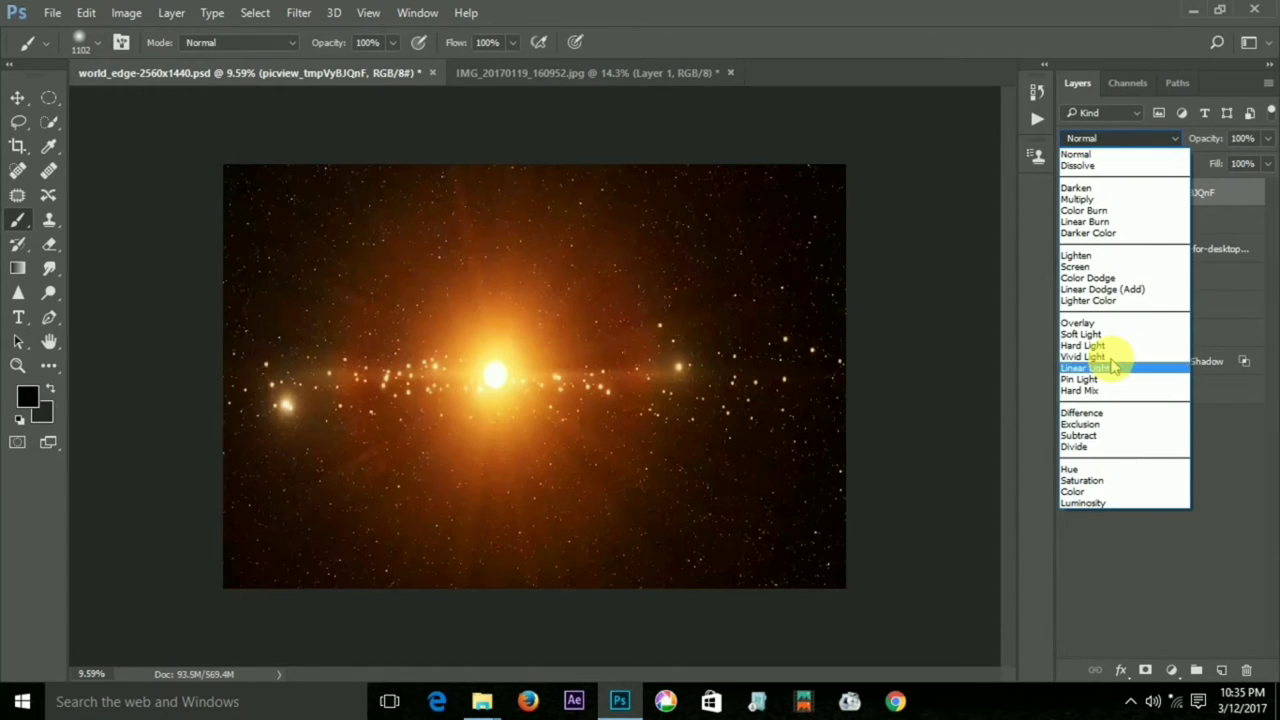
Compare blend modes on the light-burst layer, settling on Linear Dodge (Add)
{"action": "left_click", "coordinate": [1103, 289]}
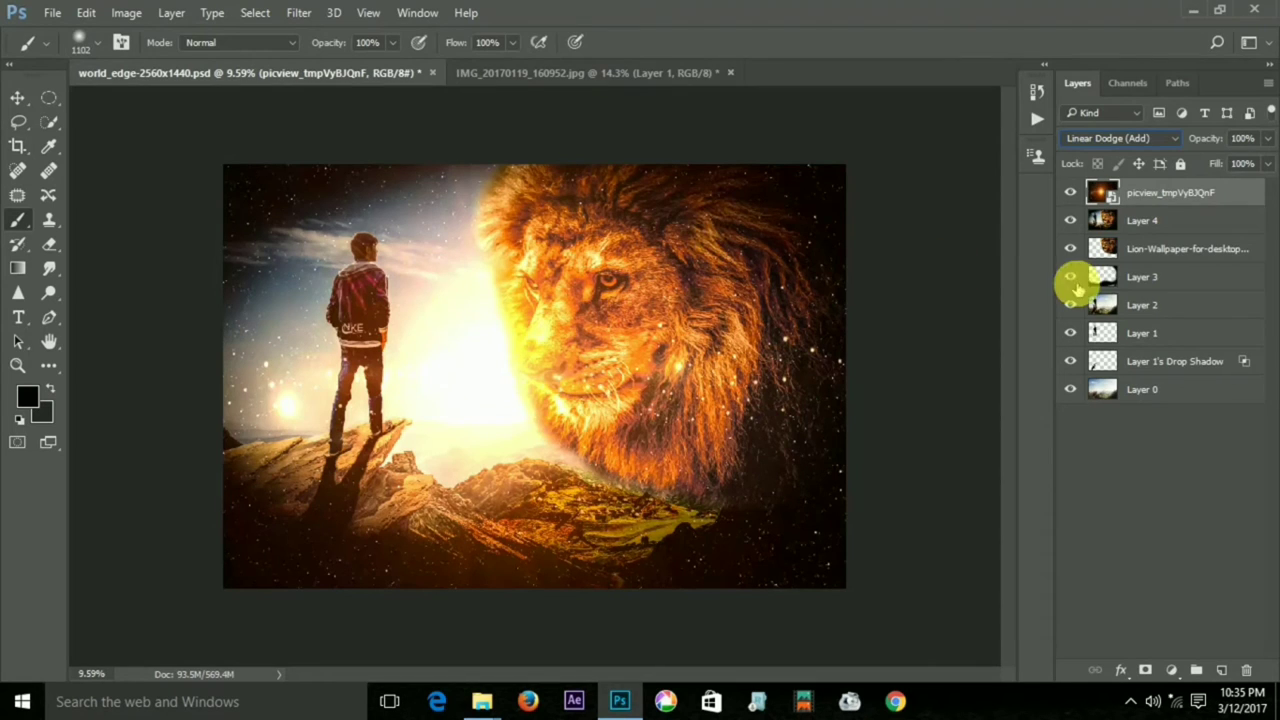
{"action": "left_click", "coordinate": [1137, 137]}
{"action": "left_click", "coordinate": [1100, 277]}
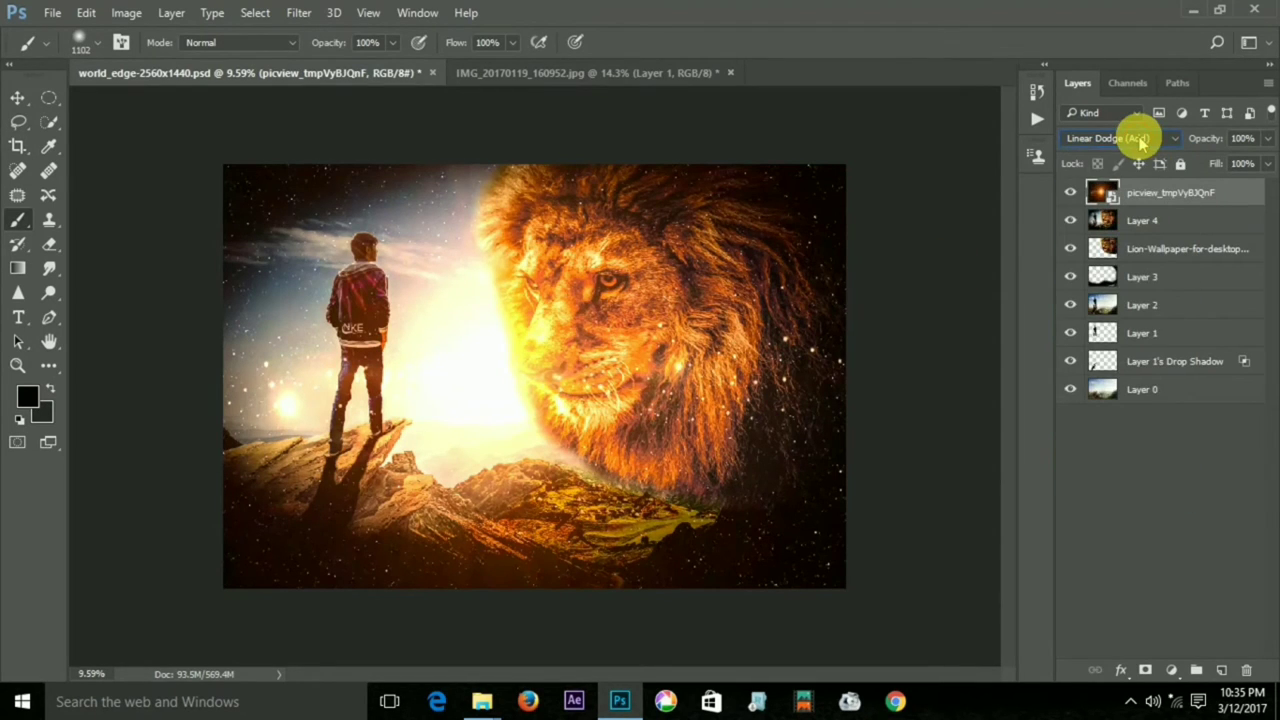
{"action": "scroll", "coordinate": [1140, 143], "scroll_direction": "down", "scroll_amount": 1}
{"action": "scroll", "coordinate": [1140, 143], "scroll_direction": "down", "scroll_amount": 1}
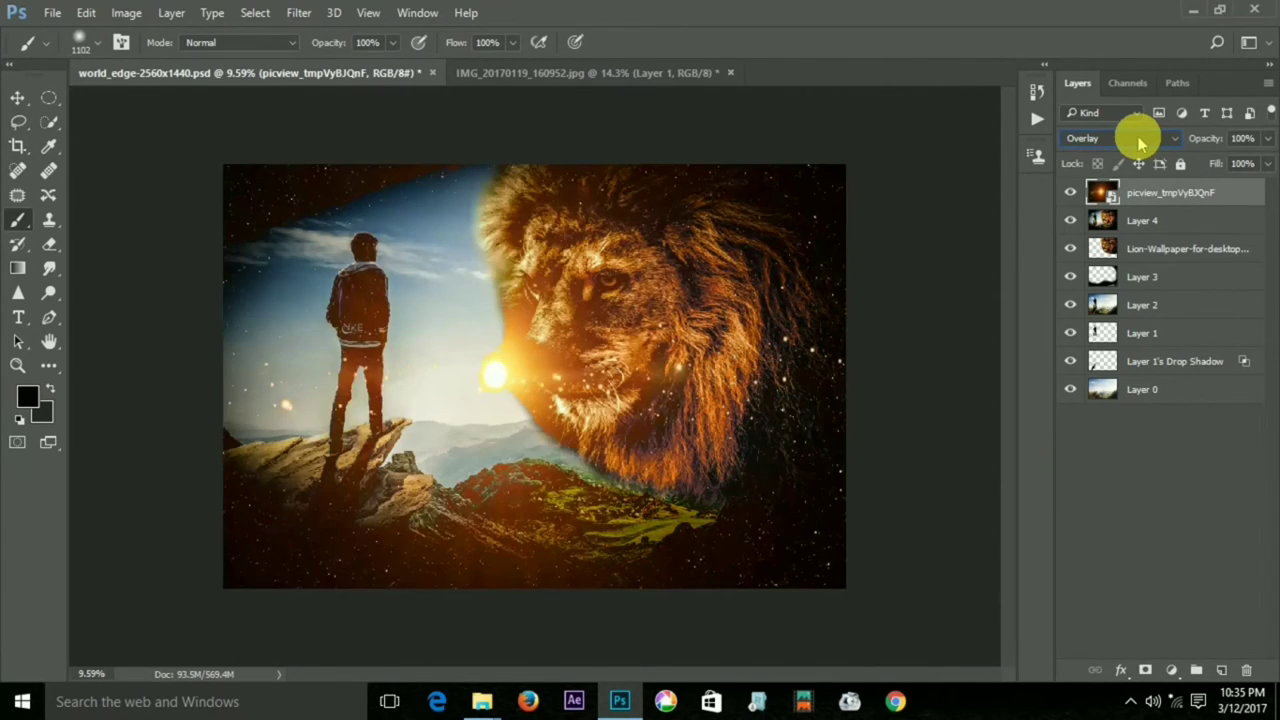
{"action": "scroll", "coordinate": [1140, 143], "scroll_direction": "down", "scroll_amount": 1}
{"action": "scroll", "coordinate": [1140, 143], "scroll_direction": "down", "scroll_amount": 1}
{"action": "scroll", "coordinate": [1140, 143], "scroll_direction": "up", "scroll_amount": 1}
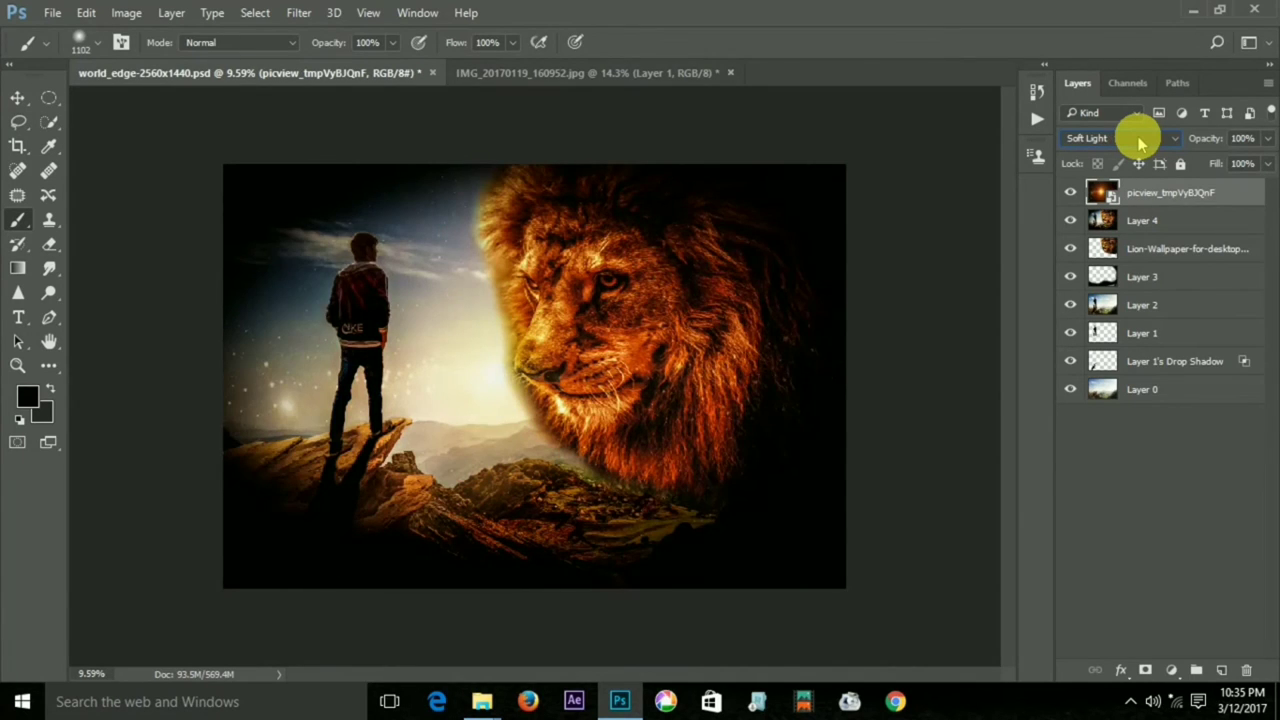
{"action": "scroll", "coordinate": [1140, 143], "scroll_direction": "up", "scroll_amount": 1}
{"action": "scroll", "coordinate": [1140, 143], "scroll_direction": "up", "scroll_amount": 1}
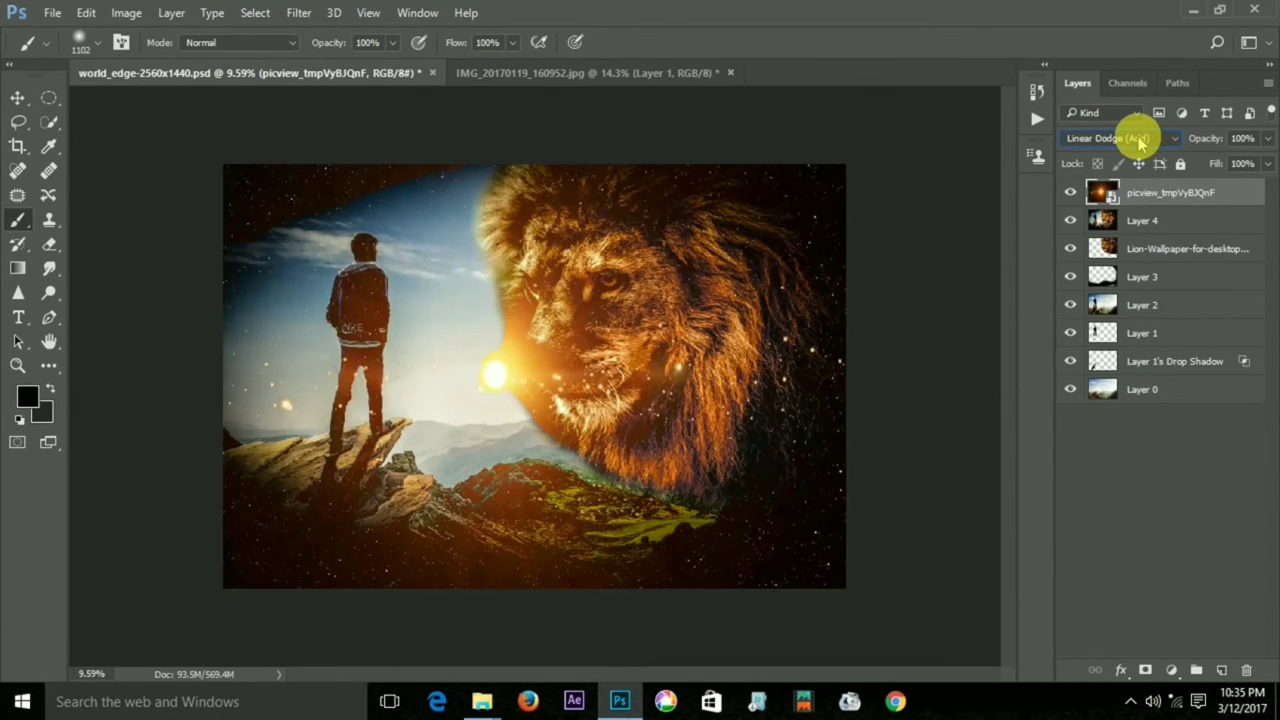
{"action": "scroll", "coordinate": [1140, 143], "scroll_direction": "up", "scroll_amount": 1}
{"action": "scroll", "coordinate": [1140, 143], "scroll_direction": "down", "scroll_amount": 1}
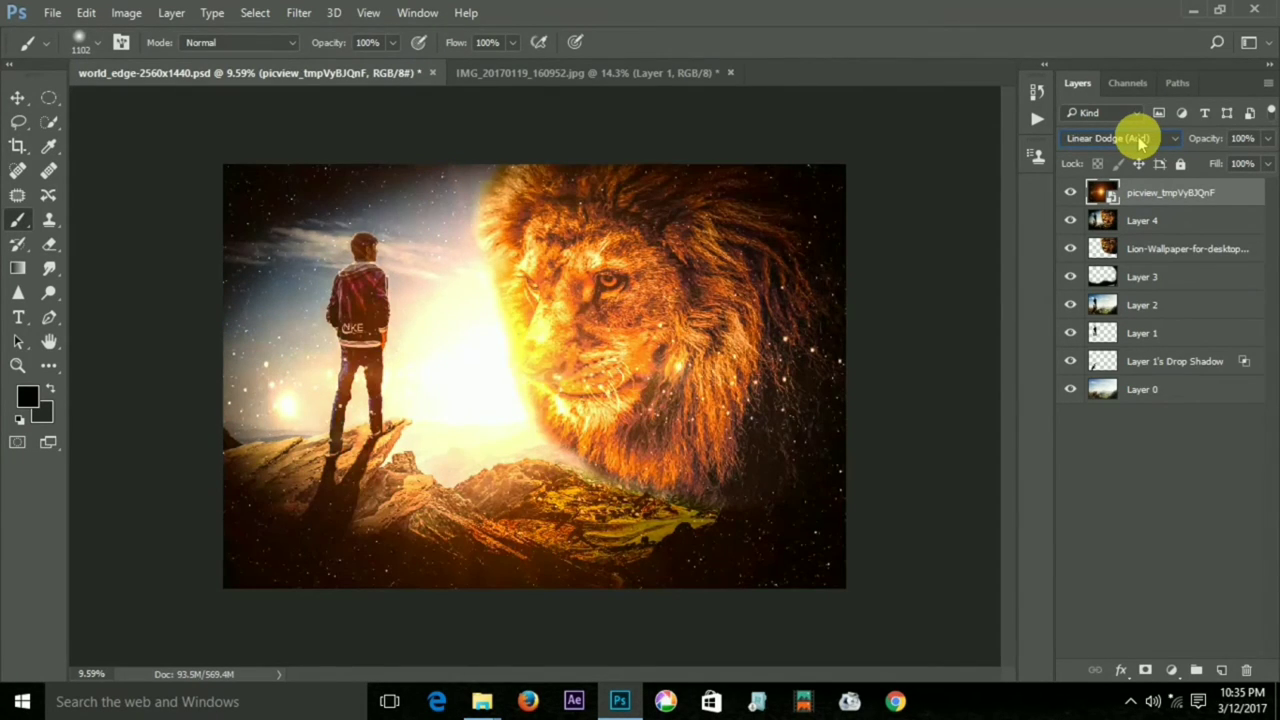
Rasterize the light-burst layer
{"action": "left_click", "coordinate": [934, 310]}
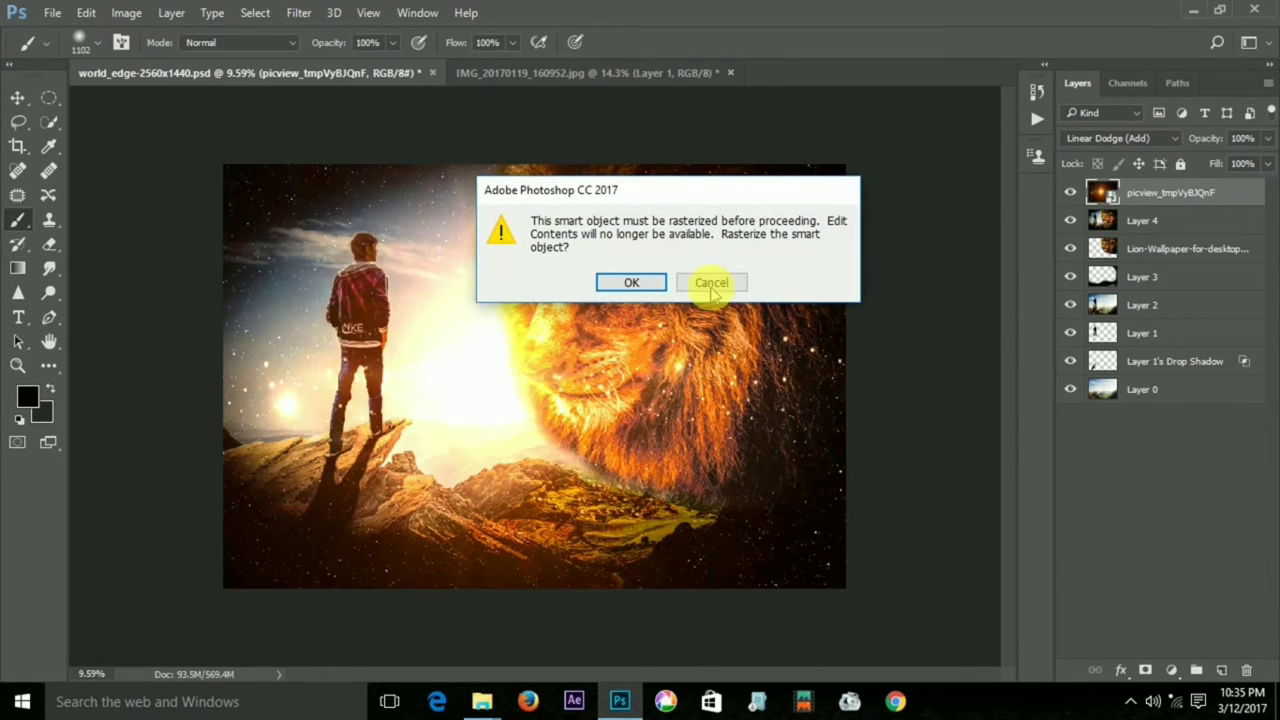
{"action": "left_click", "coordinate": [631, 283]}
{"action": "scroll", "coordinate": [751, 263], "scroll_direction": "down", "scroll_amount": 1}
{"action": "scroll", "coordinate": [751, 263], "scroll_direction": "down", "scroll_amount": 1}
{"action": "scroll", "coordinate": [760, 280], "scroll_direction": "down", "scroll_amount": 1}
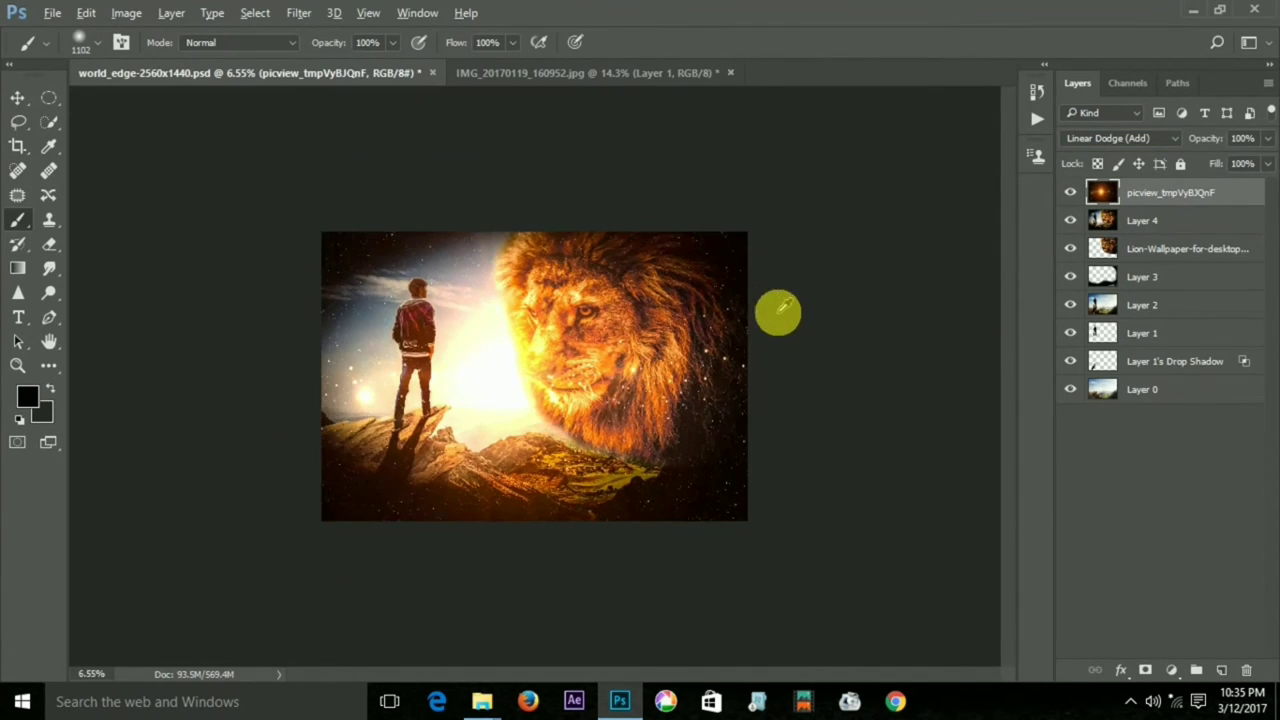
{"action": "scroll", "coordinate": [779, 313], "scroll_direction": "up", "scroll_amount": 1}
Shift the light-burst layer left over the man with Ctrl+T and commit
{"action": "key", "text": "ctrl+t"}
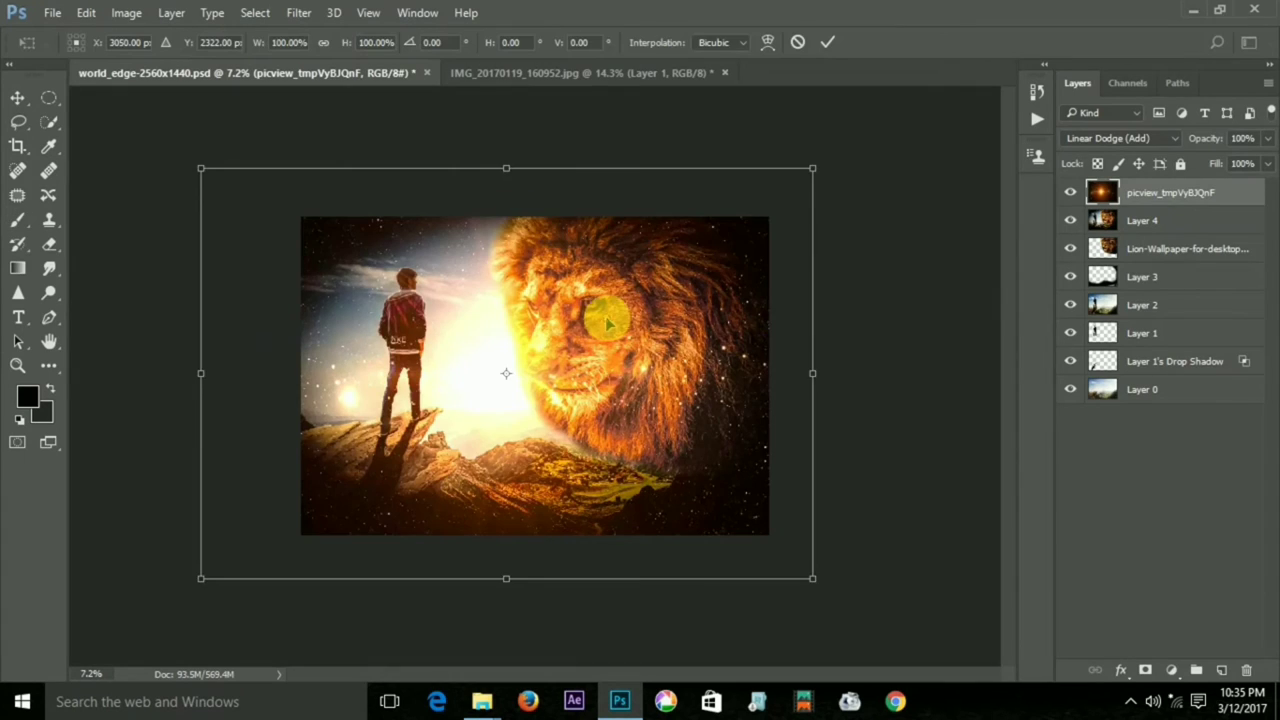
{"action": "left_click_drag", "start_coordinate": [607, 322], "coordinate": [560, 320]}
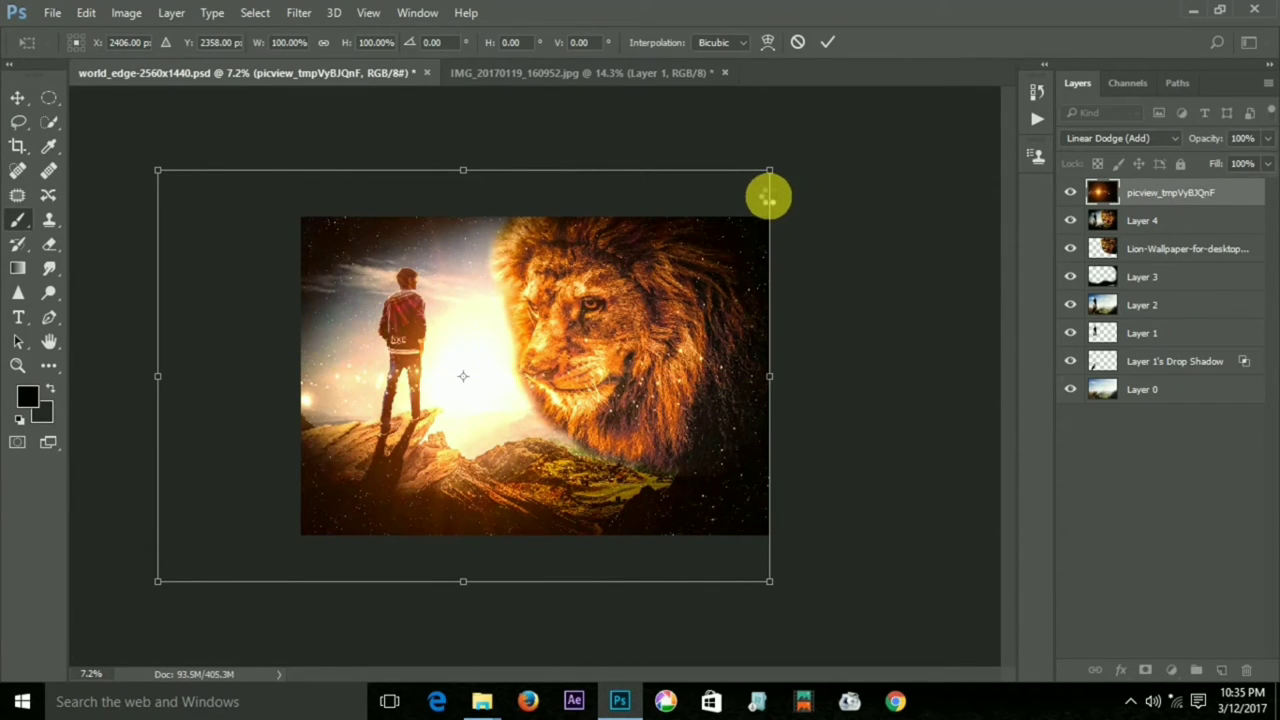
{"action": "key", "text": "Return"}
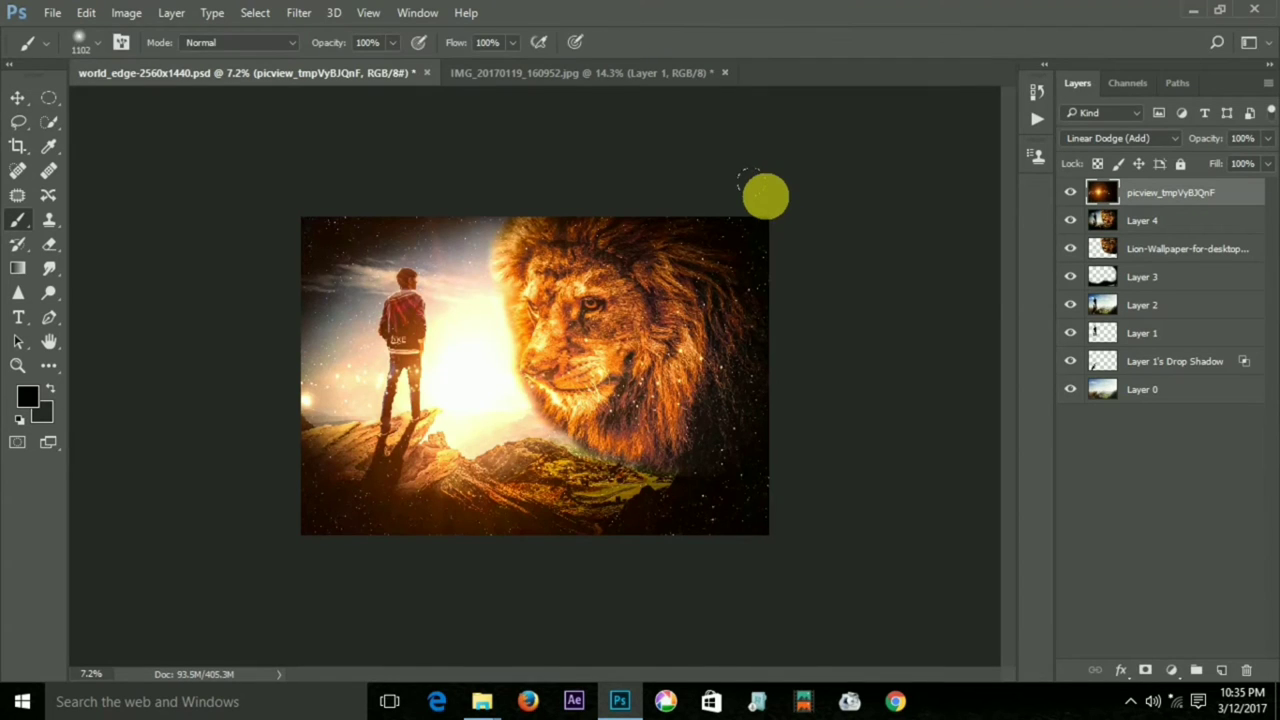
{"action": "scroll", "coordinate": [608, 314], "scroll_direction": "down", "scroll_amount": 1}
{"action": "scroll", "coordinate": [630, 340], "scroll_direction": "up", "scroll_amount": 2}
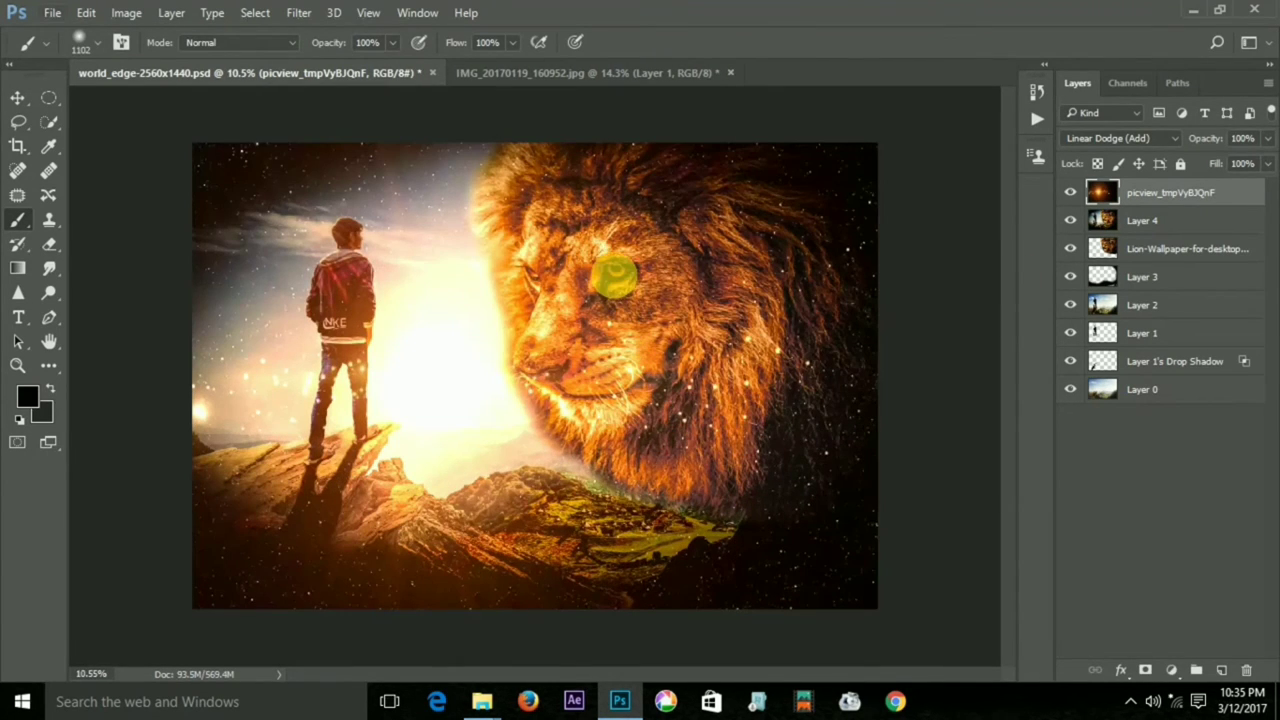
{"action": "scroll", "coordinate": [640, 290], "scroll_direction": "down", "scroll_amount": 1}
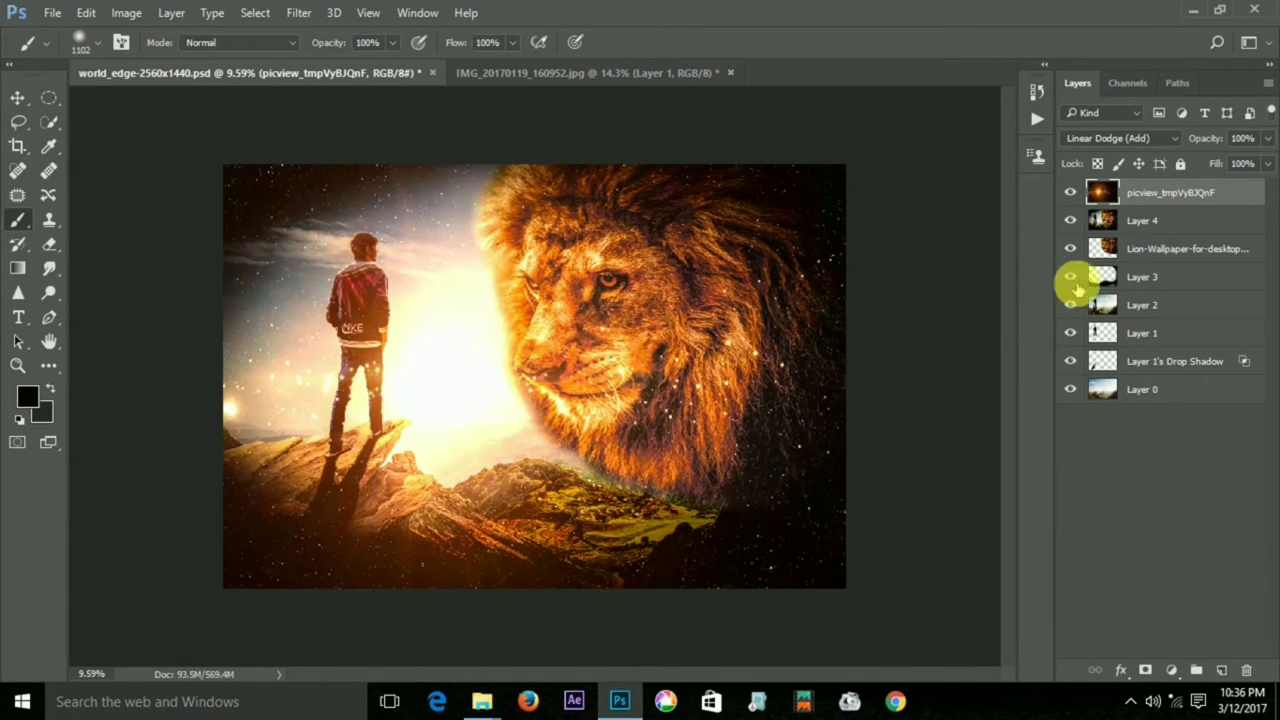
Move Layer 3 to the top of the stack and set its blend mode to Subtract
{"action": "left_click", "coordinate": [1165, 220]}
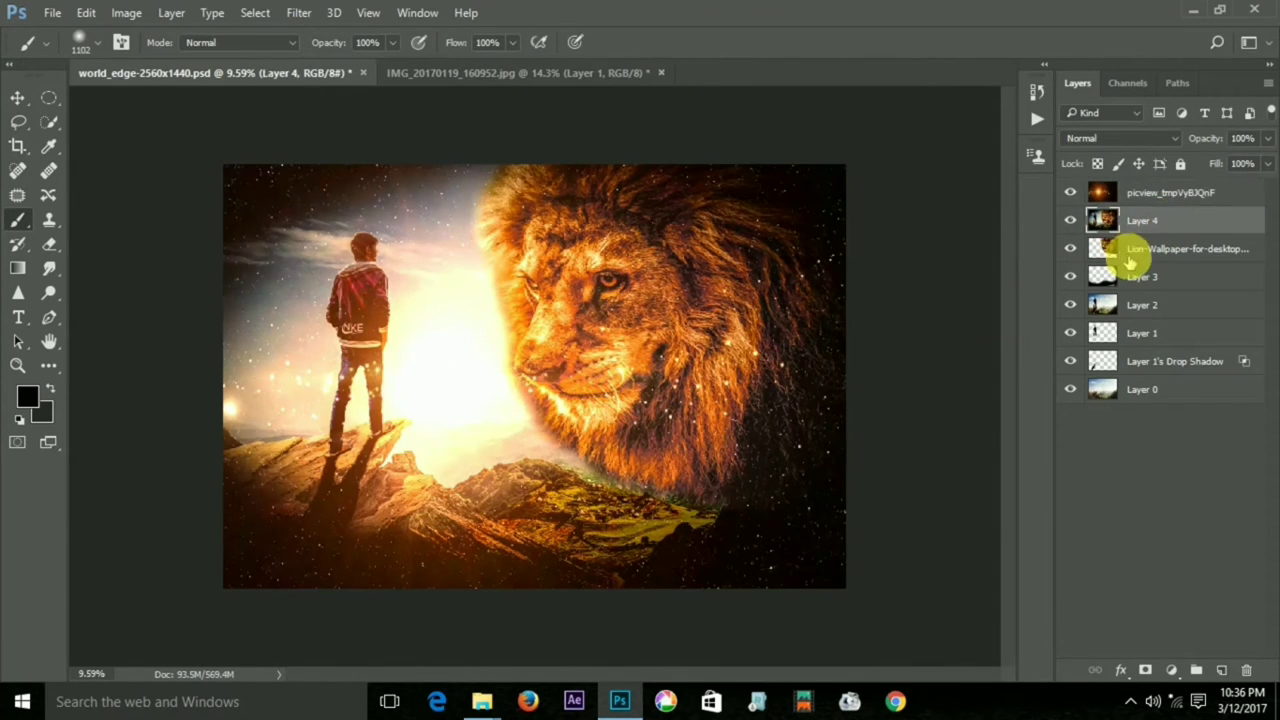
{"action": "left_click", "coordinate": [1177, 285]}
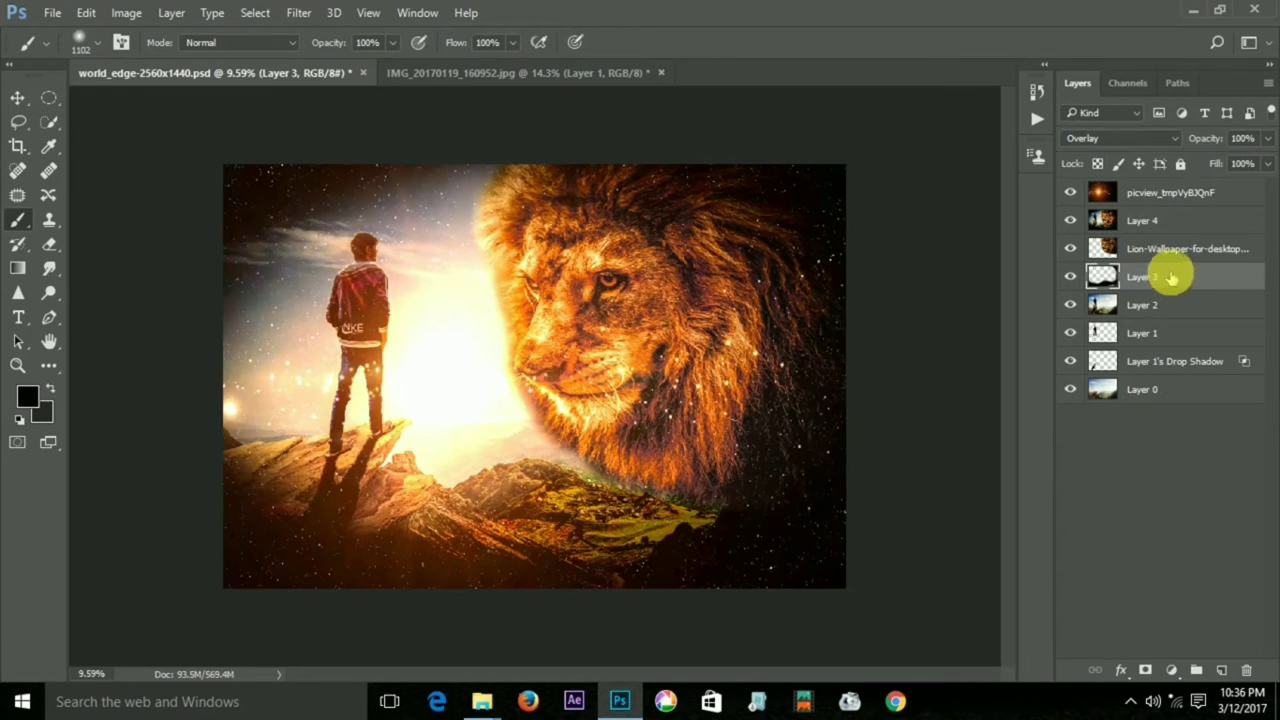
{"action": "left_click_drag", "start_coordinate": [1177, 278], "coordinate": [1157, 188]}
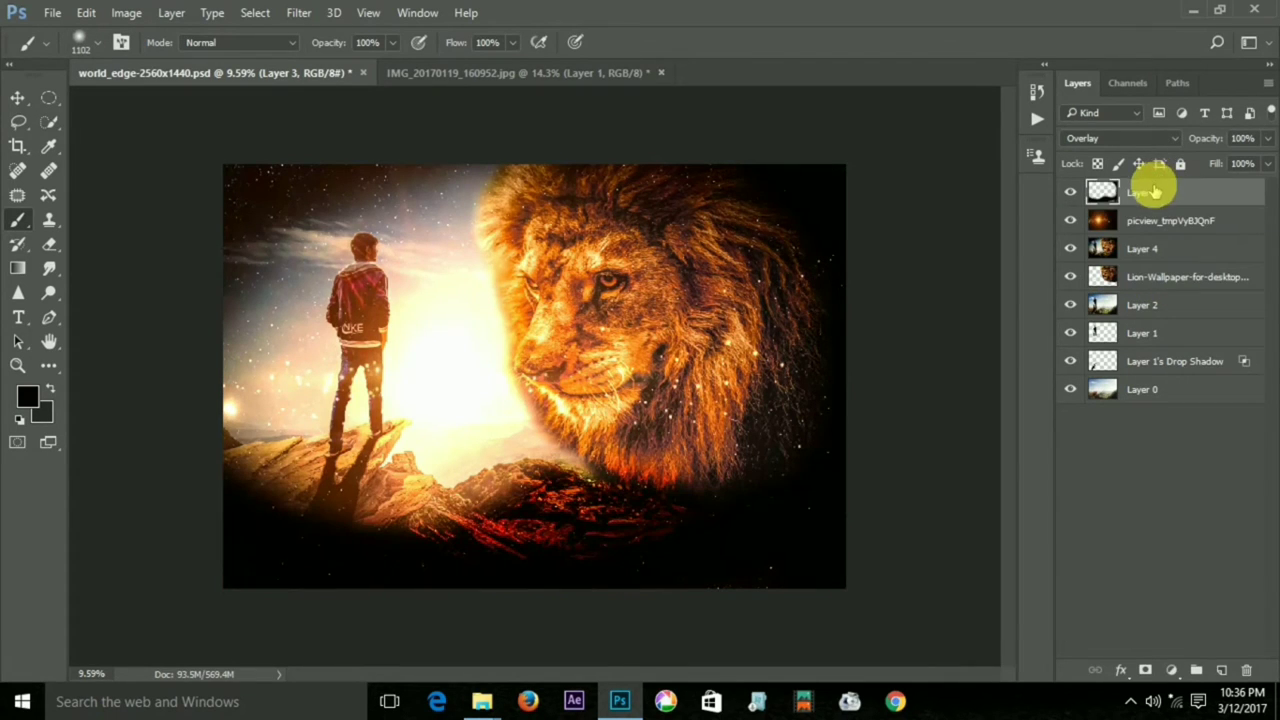
{"action": "left_click", "coordinate": [1118, 143]}
{"action": "key", "text": "Down"}
{"action": "key", "text": "Down"}
{"action": "key", "text": "Return"}
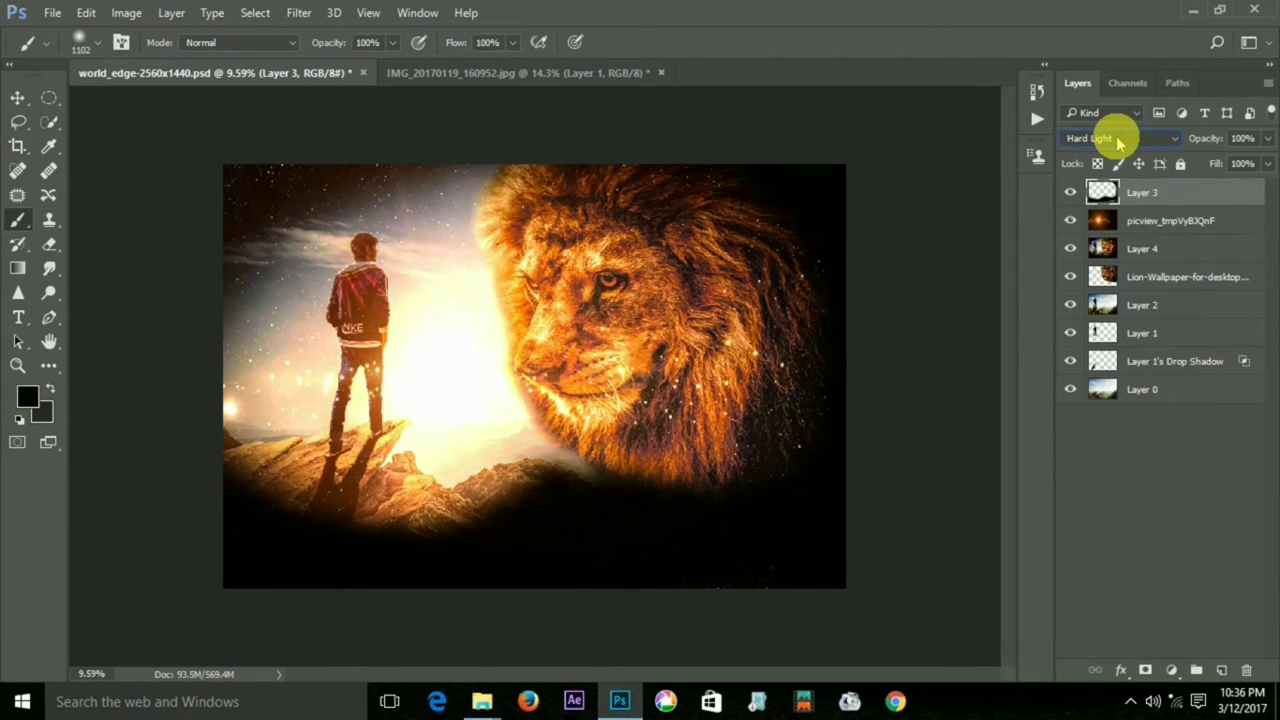
{"action": "key", "text": "Down"}
{"action": "key", "text": "Down"}
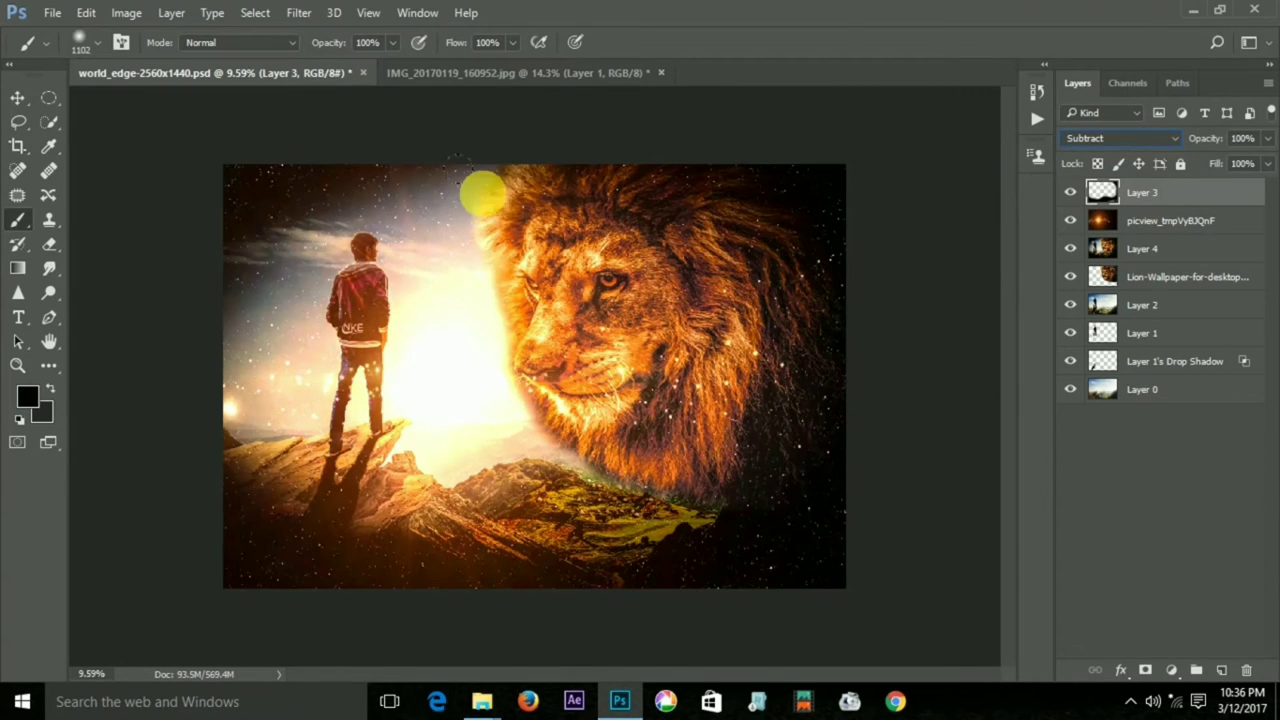
Brush a stroke along the top edge of the canvas on Layer 3
{"action": "left_click_drag", "start_coordinate": [475, 145], "coordinate": [208, 188]}
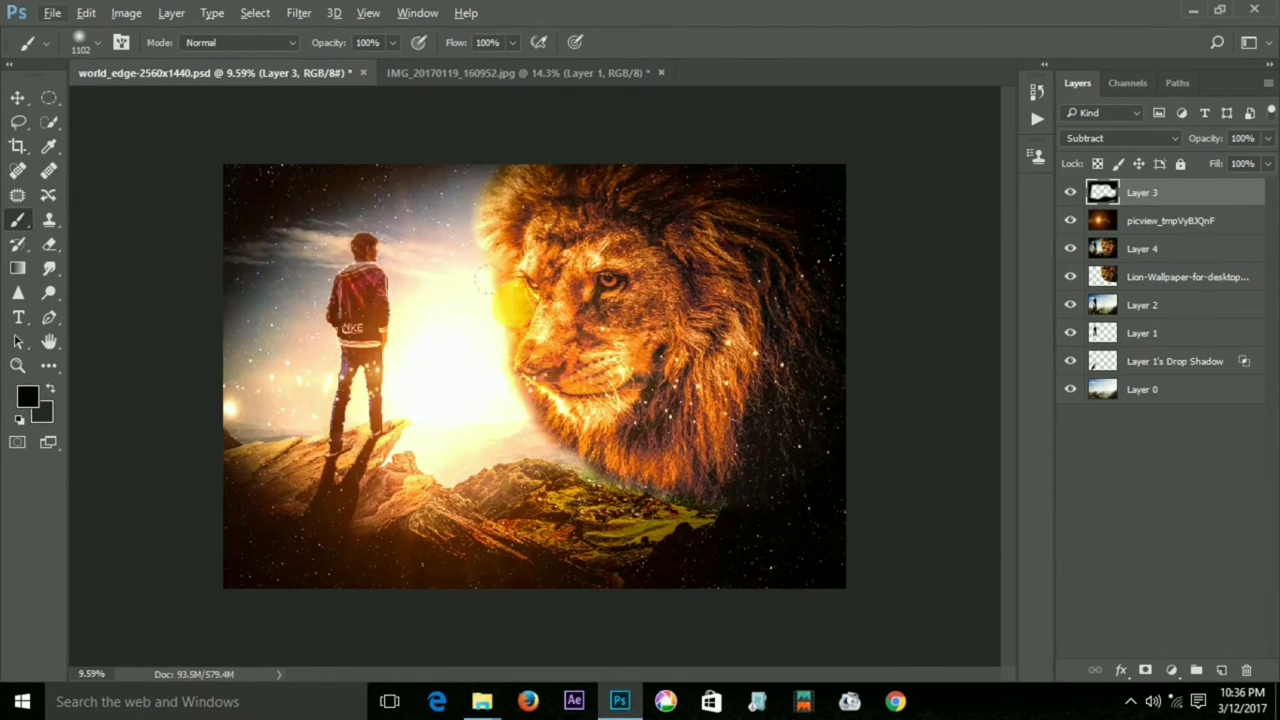
{"action": "scroll", "coordinate": [370, 245], "scroll_direction": "down", "scroll_amount": 1}
{"action": "scroll", "coordinate": [650, 445], "scroll_direction": "up", "scroll_amount": 1}
{"action": "scroll", "coordinate": [686, 485], "scroll_direction": "down", "scroll_amount": 1}
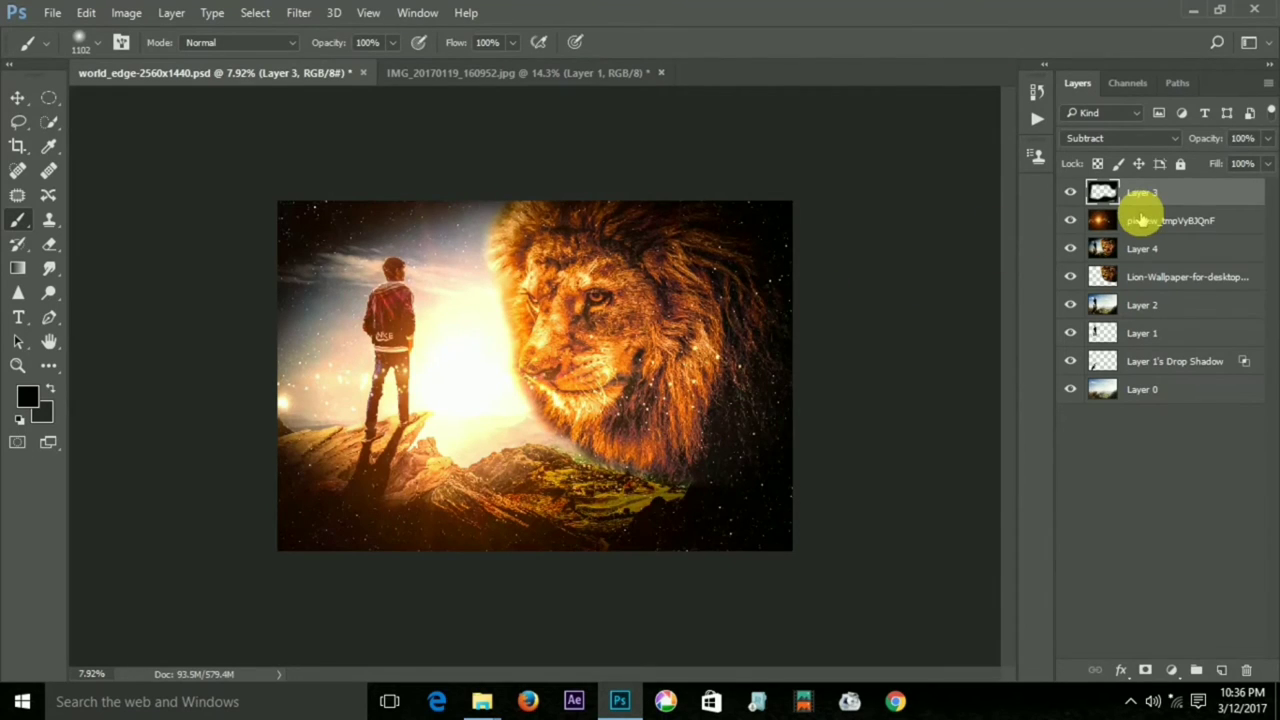
Stamp all visible layers into a new merged top layer with Ctrl+Shift+Alt+E
{"action": "key", "text": "ctrl+shift+alt+e"}
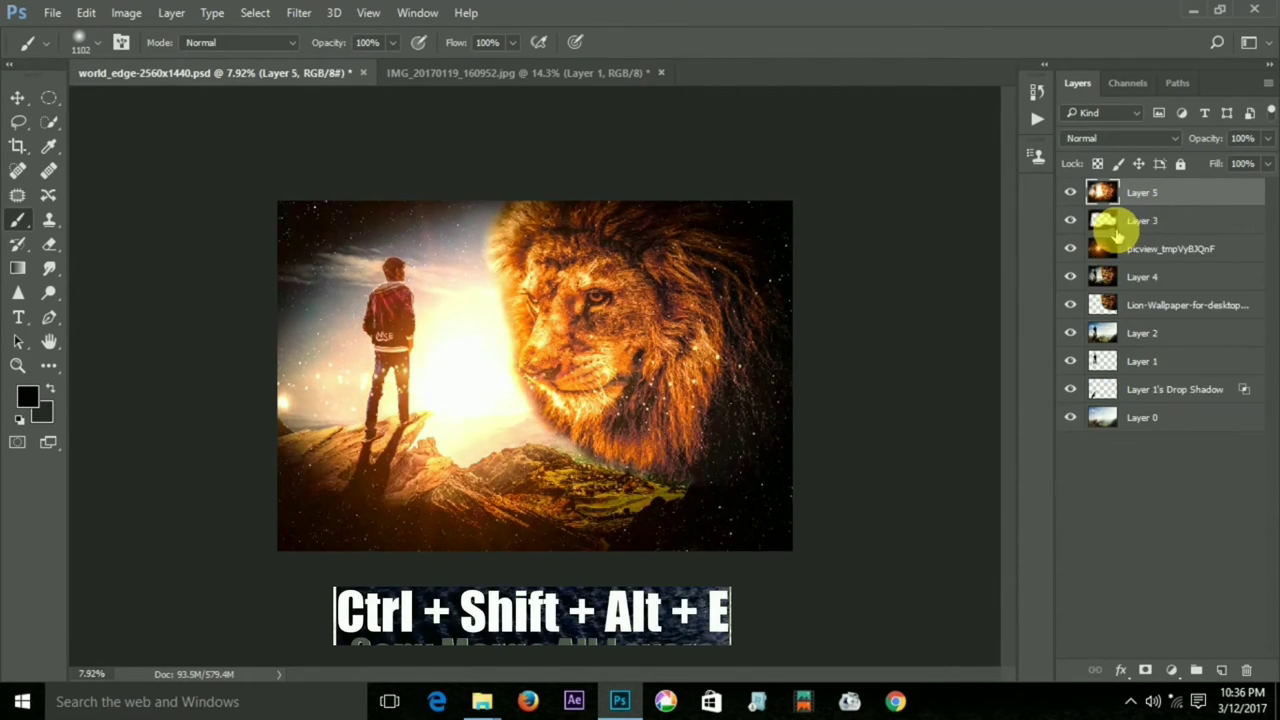
{"action": "left_click", "coordinate": [315, 22]}
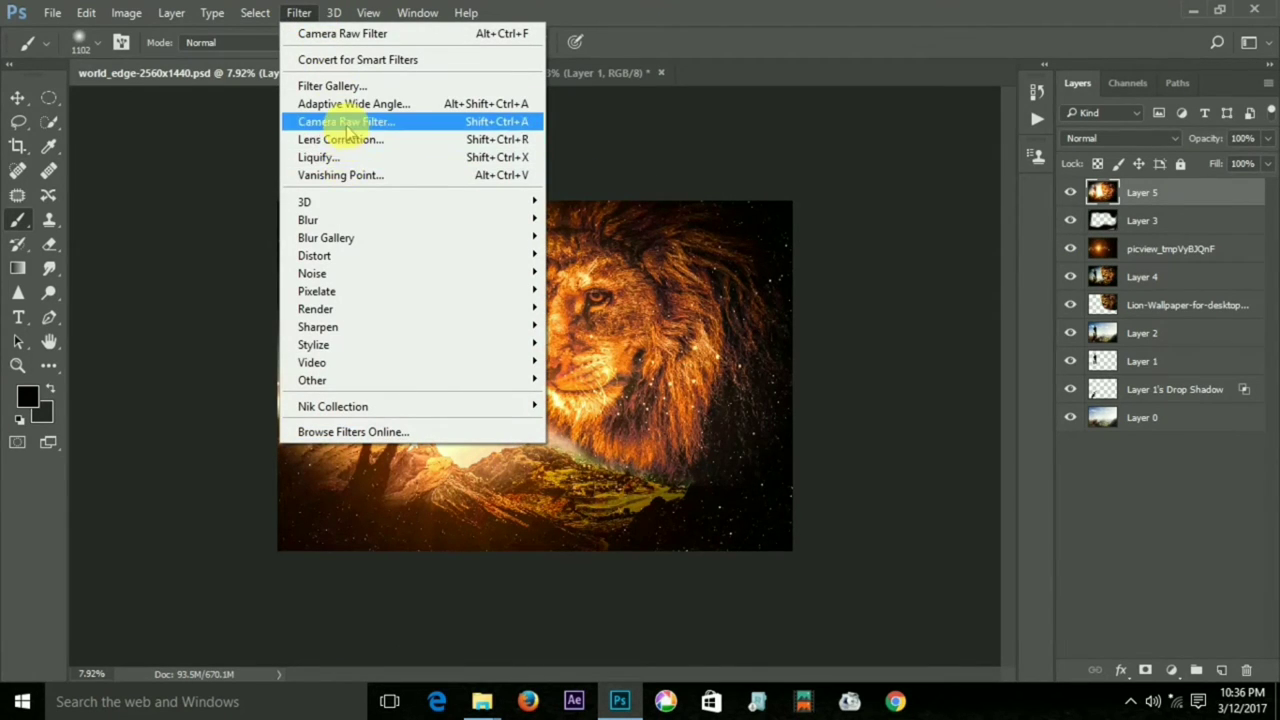
{"action": "left_click", "coordinate": [346, 122]}
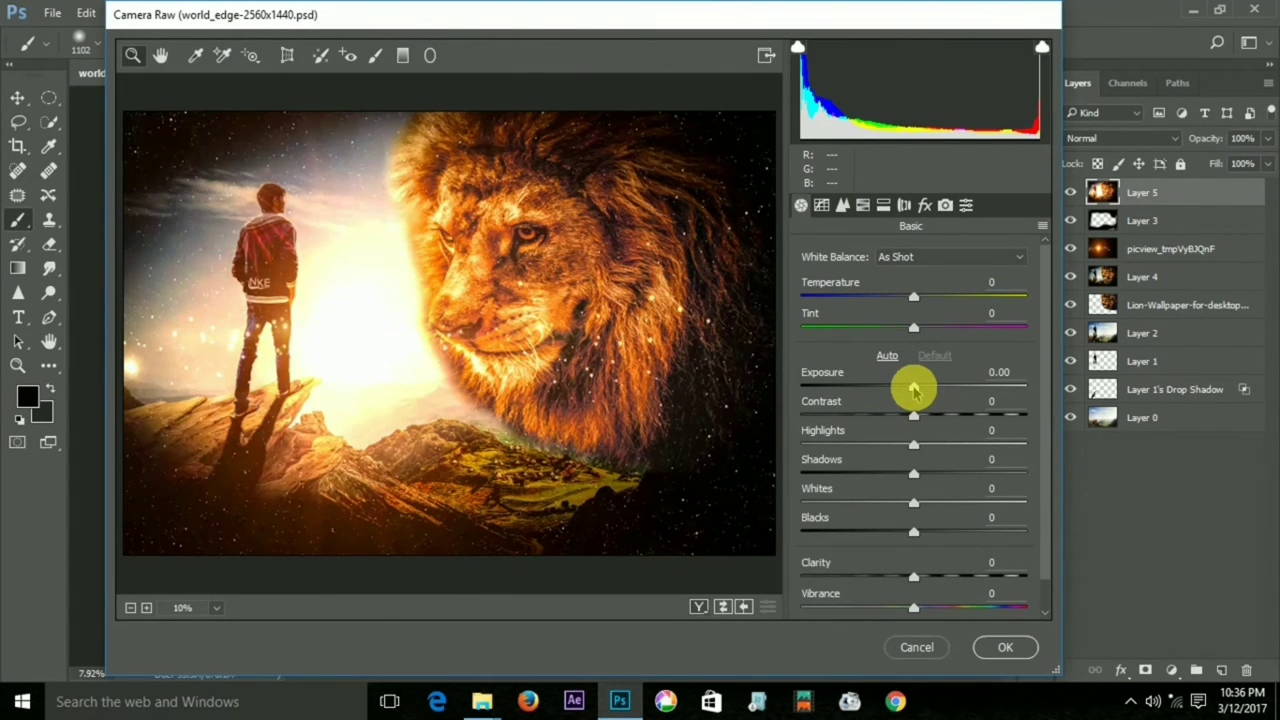
In Camera Raw, tune exposure, contrast, shadows, whites, blacks and clarity, then apply
{"action": "left_click_drag", "start_coordinate": [913, 390], "coordinate": [953, 414]}
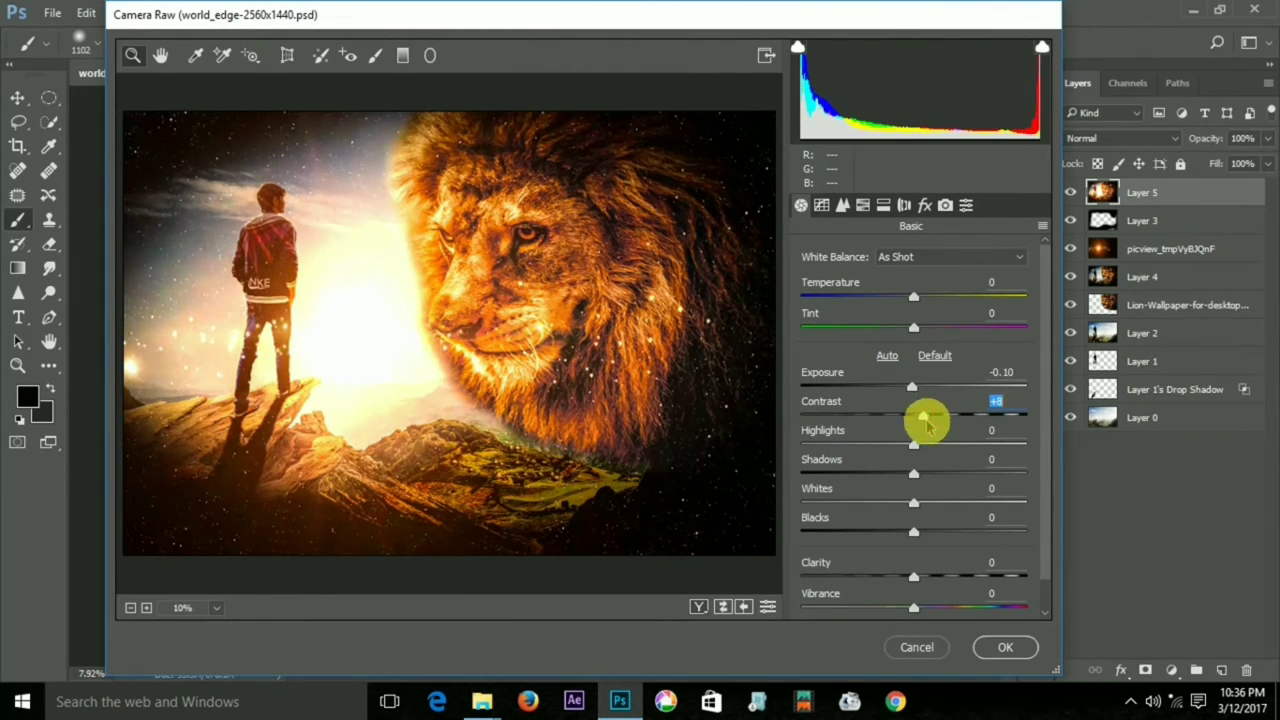
{"action": "mouse_move", "coordinate": [913, 473]}
{"action": "left_mouse_down"}
{"action": "mouse_move", "coordinate": [864, 470]}
{"action": "mouse_move", "coordinate": [904, 472]}
{"action": "mouse_move", "coordinate": [841, 503]}
{"action": "left_mouse_up"}
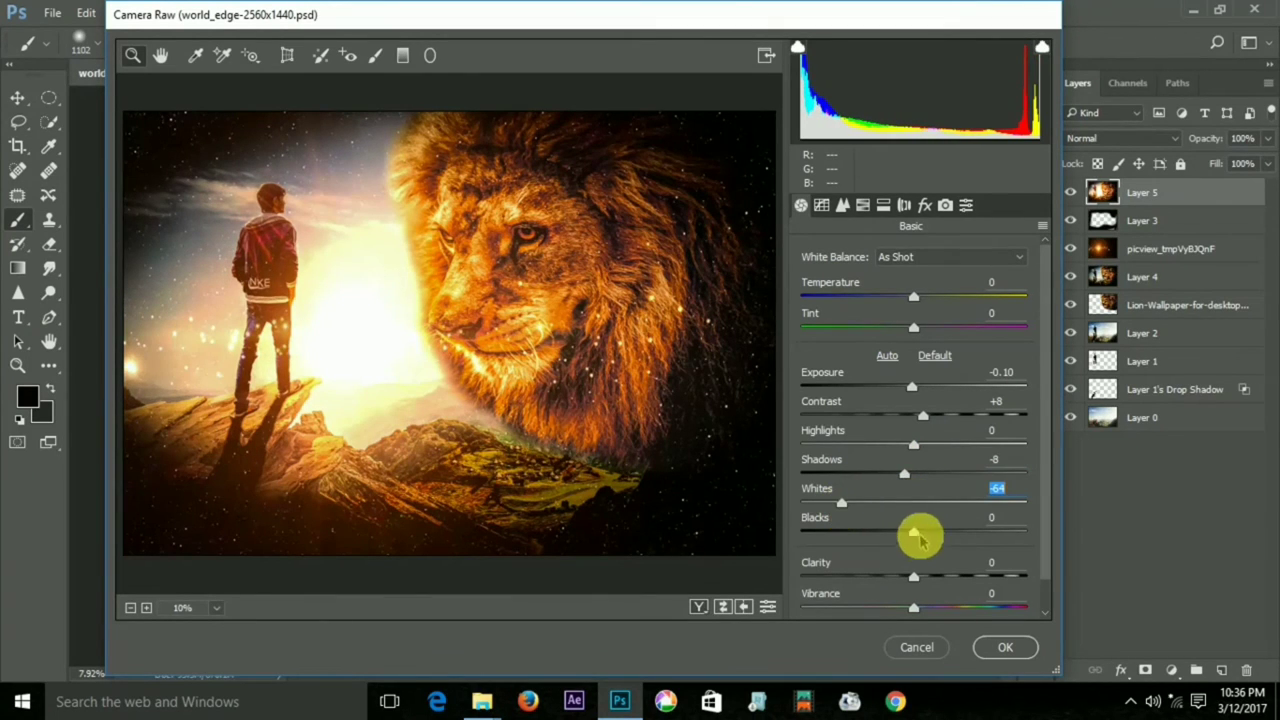
{"action": "mouse_move", "coordinate": [915, 533]}
{"action": "left_mouse_down"}
{"action": "mouse_move", "coordinate": [838, 533]}
{"action": "mouse_move", "coordinate": [880, 533]}
{"action": "left_mouse_up"}
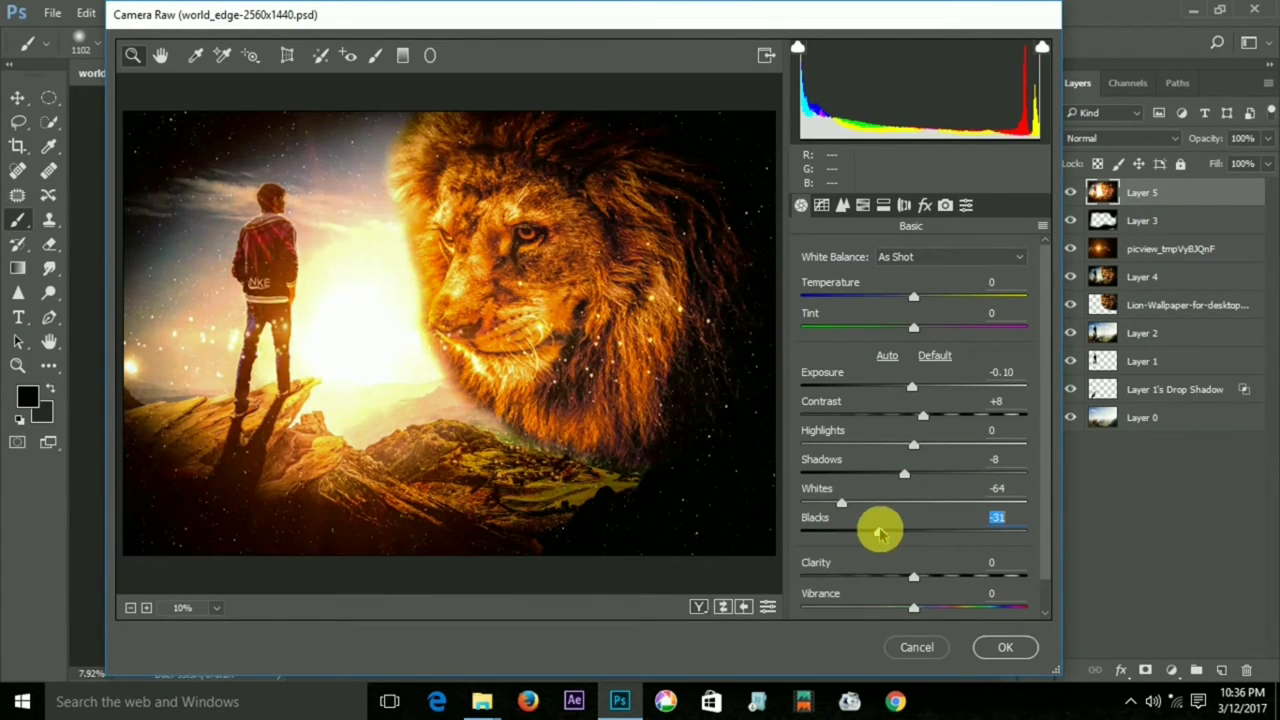
{"action": "left_click_drag", "start_coordinate": [904, 473], "coordinate": [985, 474]}
{"action": "mouse_move", "coordinate": [905, 575]}
{"action": "left_mouse_down"}
{"action": "mouse_move", "coordinate": [990, 574]}
{"action": "mouse_move", "coordinate": [951, 577]}
{"action": "left_mouse_up"}
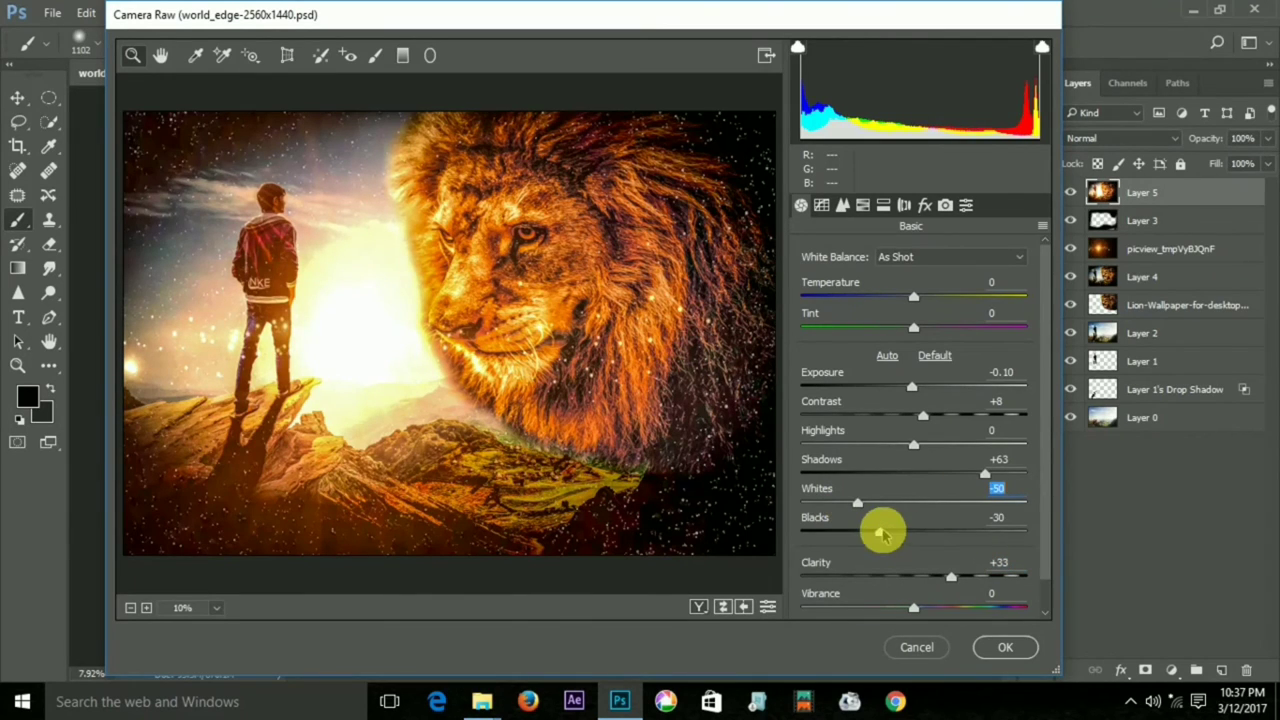
{"action": "mouse_move", "coordinate": [880, 530]}
{"action": "left_mouse_down"}
{"action": "mouse_move", "coordinate": [838, 538]}
{"action": "mouse_move", "coordinate": [915, 521]}
{"action": "left_mouse_up"}
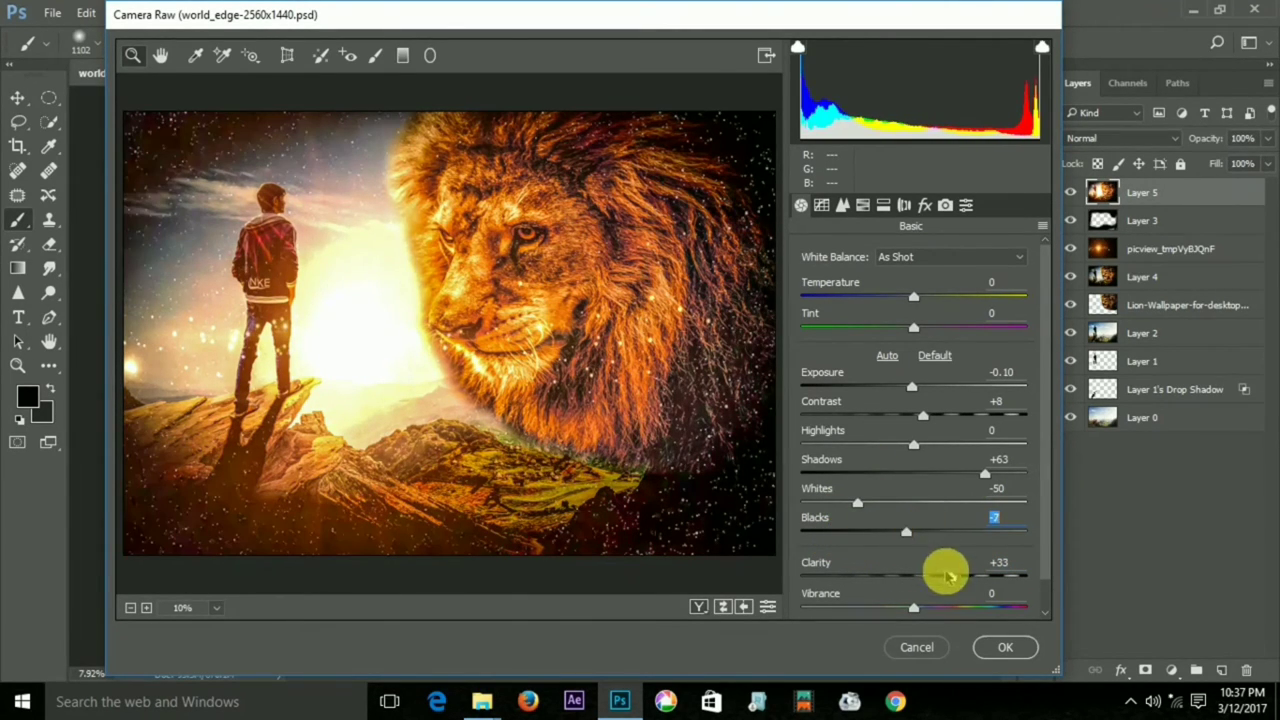
{"action": "left_click_drag", "start_coordinate": [948, 577], "coordinate": [917, 578]}
{"action": "mouse_move", "coordinate": [924, 420]}
{"action": "left_mouse_down"}
{"action": "mouse_move", "coordinate": [894, 418]}
{"action": "mouse_move", "coordinate": [936, 414]}
{"action": "mouse_move", "coordinate": [891, 390]}
{"action": "mouse_move", "coordinate": [921, 389]}
{"action": "left_mouse_up"}
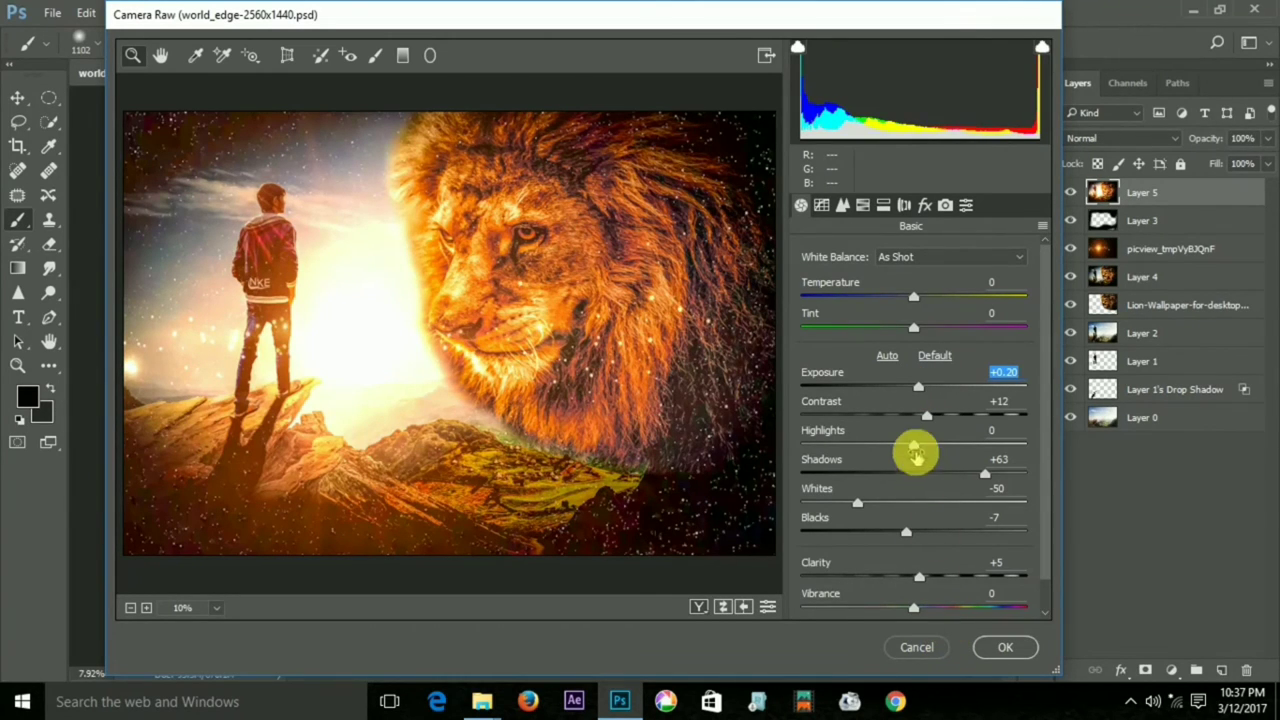
{"action": "left_click", "coordinate": [986, 643]}
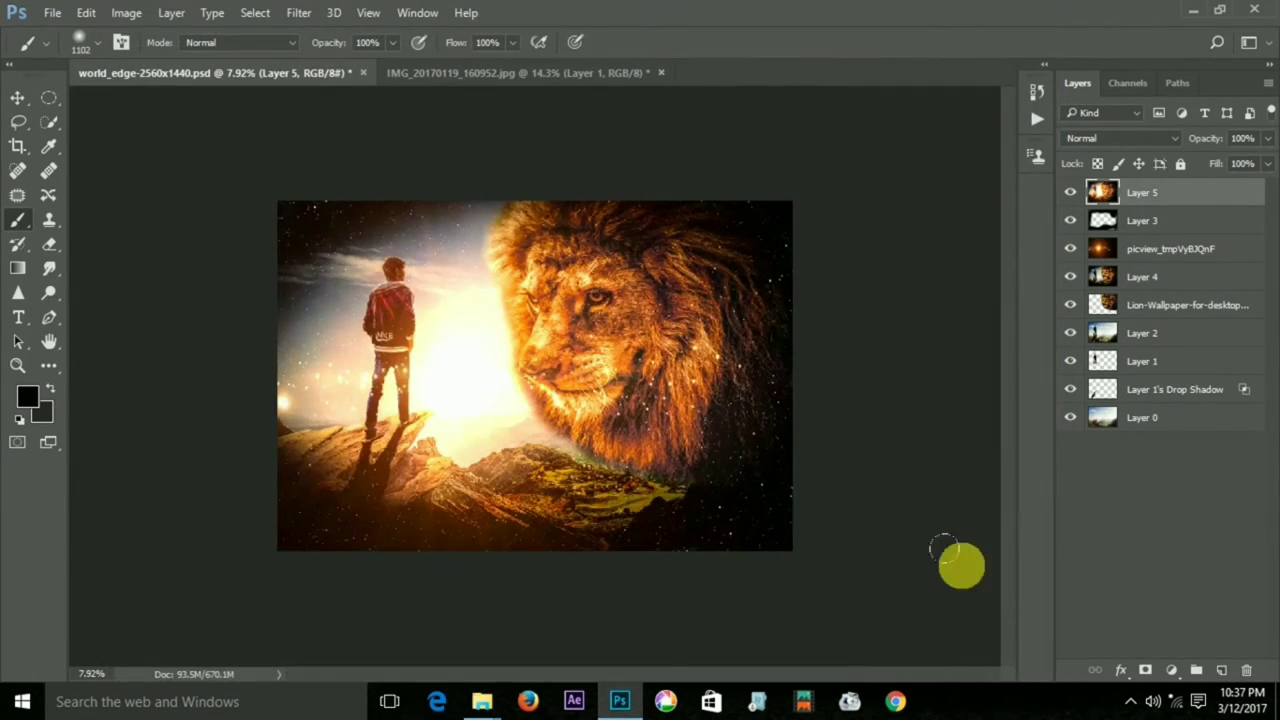
Reopen the Camera Raw Filter, set Dehaze to 0 and add a dark post-crop vignette
{"action": "scroll", "coordinate": [873, 281], "scroll_direction": "up", "scroll_amount": 2}
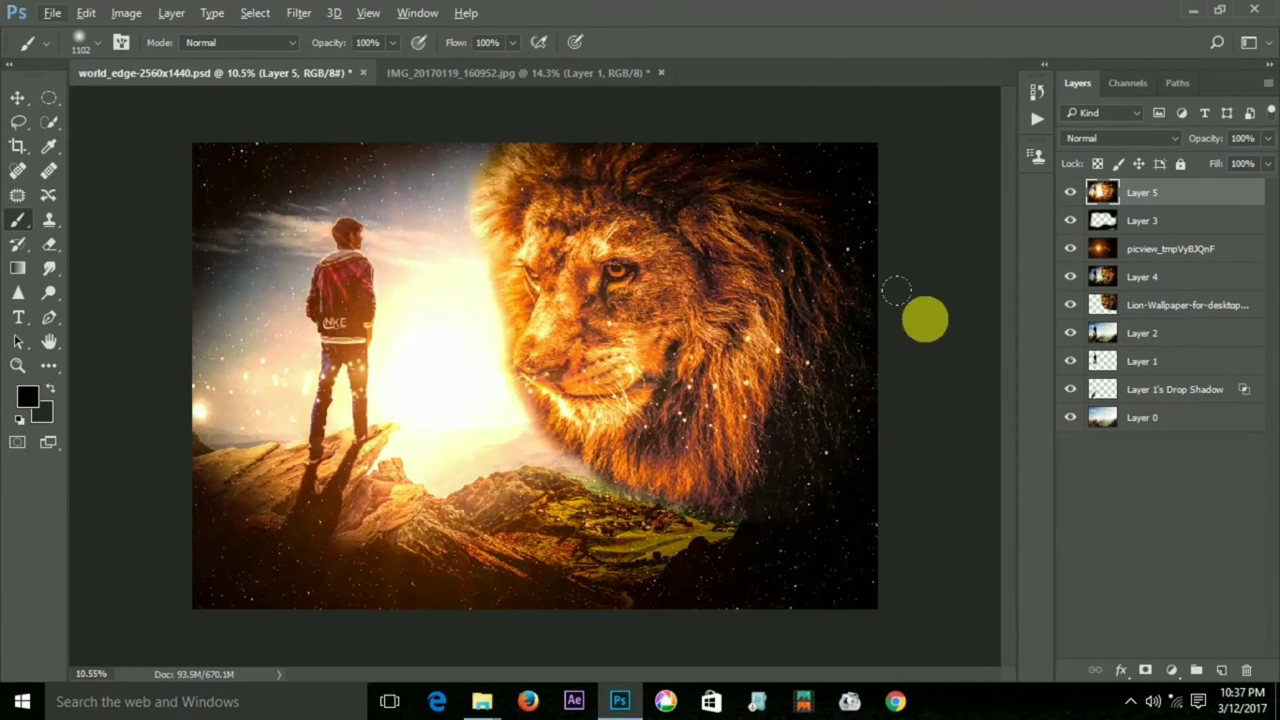
{"action": "scroll", "coordinate": [940, 254], "scroll_direction": "down", "scroll_amount": 1}
{"action": "scroll", "coordinate": [657, 354], "scroll_direction": "up", "scroll_amount": 2}
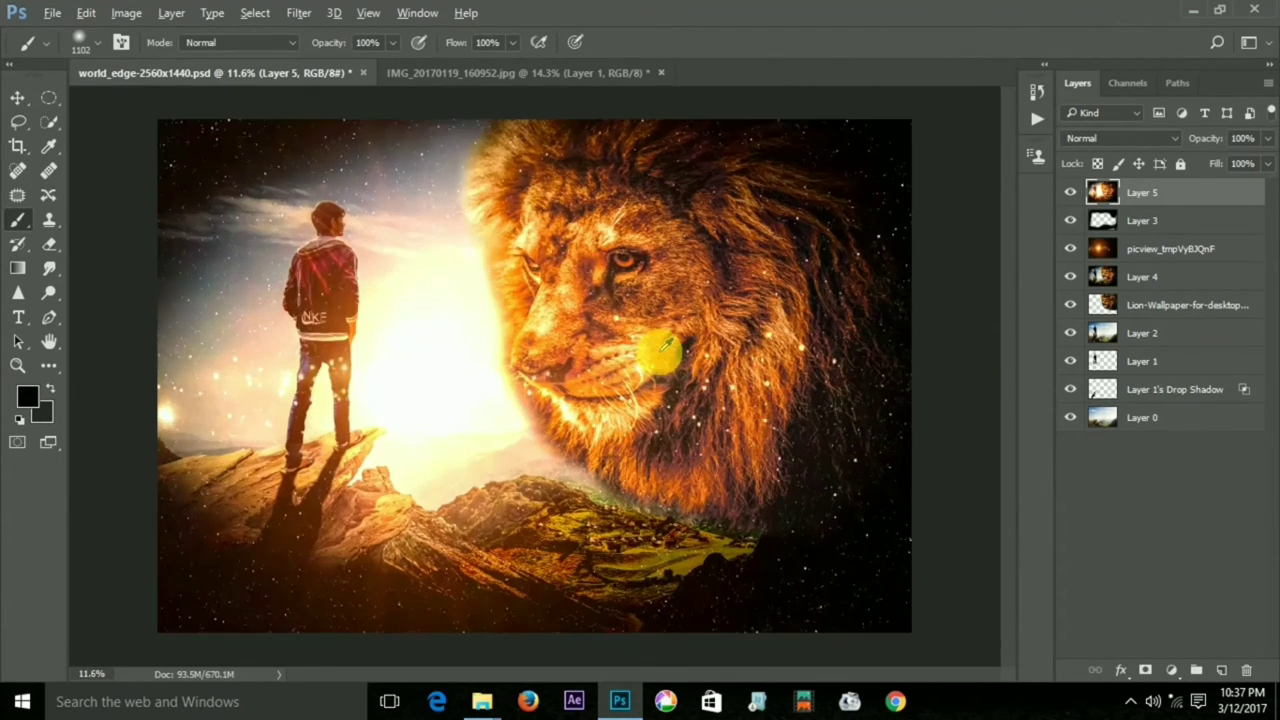
{"action": "scroll", "coordinate": [620, 286], "scroll_direction": "up", "scroll_amount": 1}
{"action": "scroll", "coordinate": [610, 290], "scroll_direction": "down", "scroll_amount": 1}
{"action": "scroll", "coordinate": [612, 292], "scroll_direction": "down", "scroll_amount": 1}
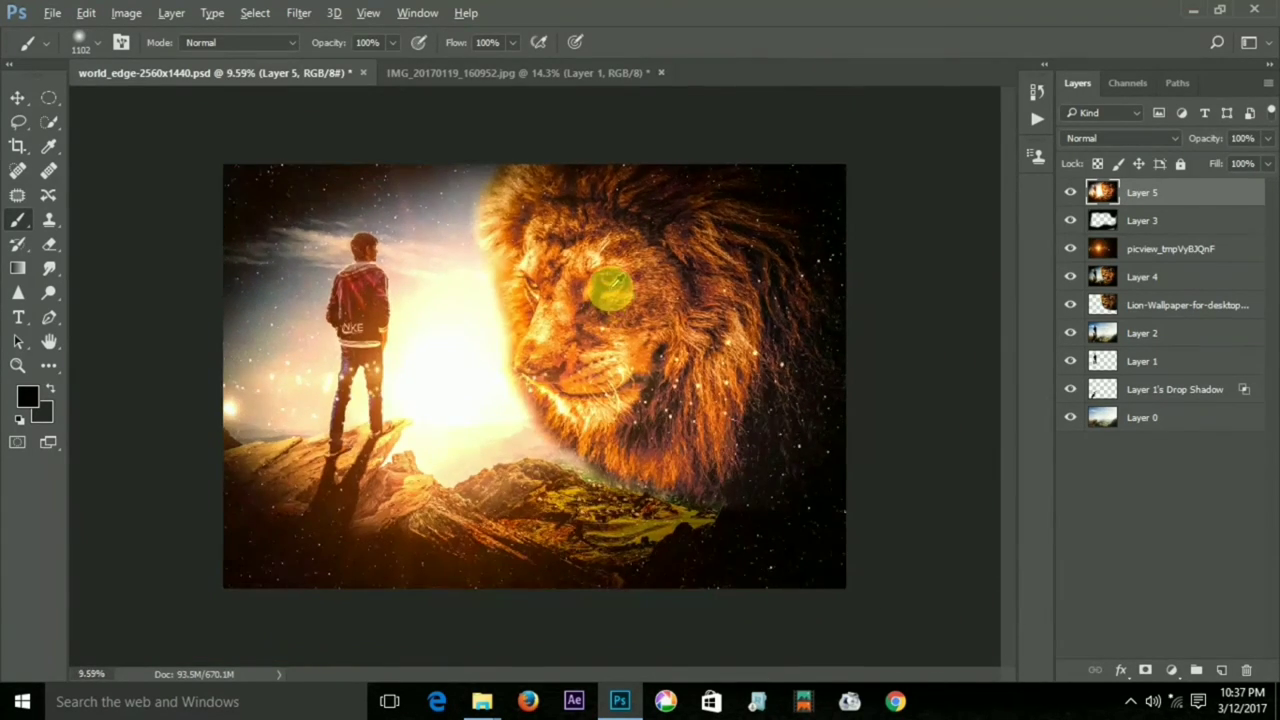
{"action": "left_click", "coordinate": [290, 14]}
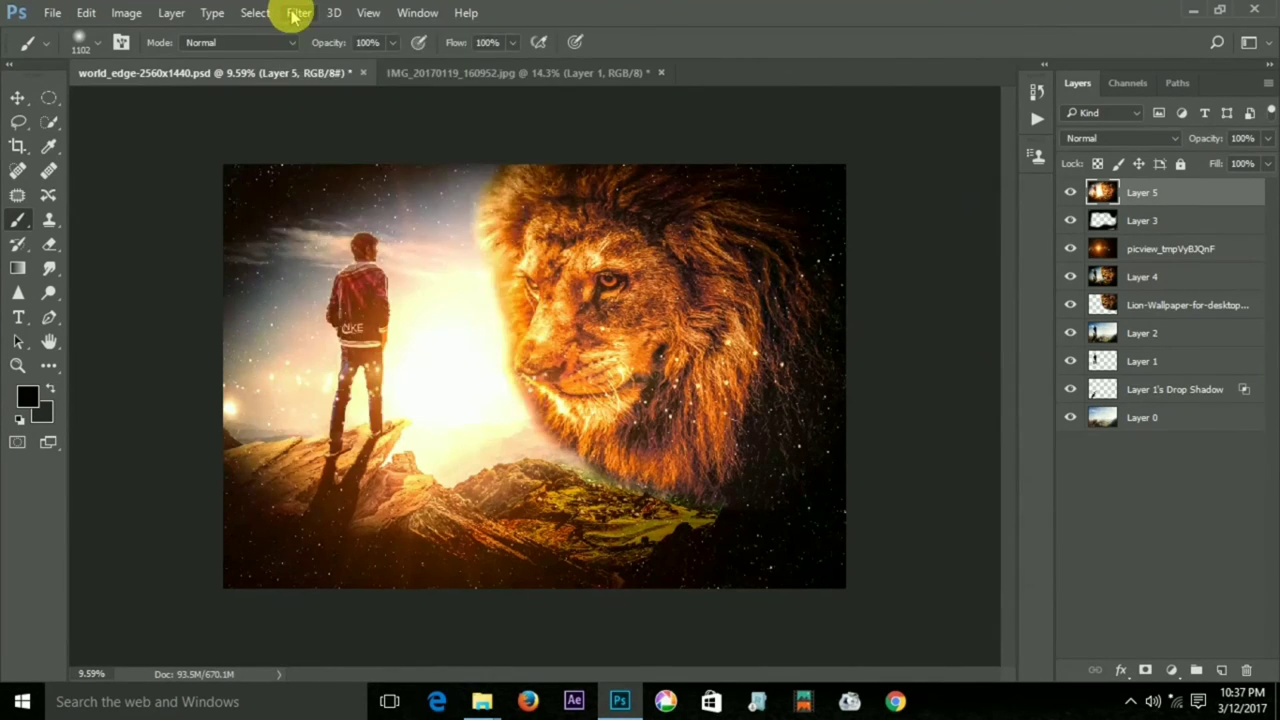
{"action": "left_click", "coordinate": [298, 13]}
{"action": "left_click", "coordinate": [345, 121]}
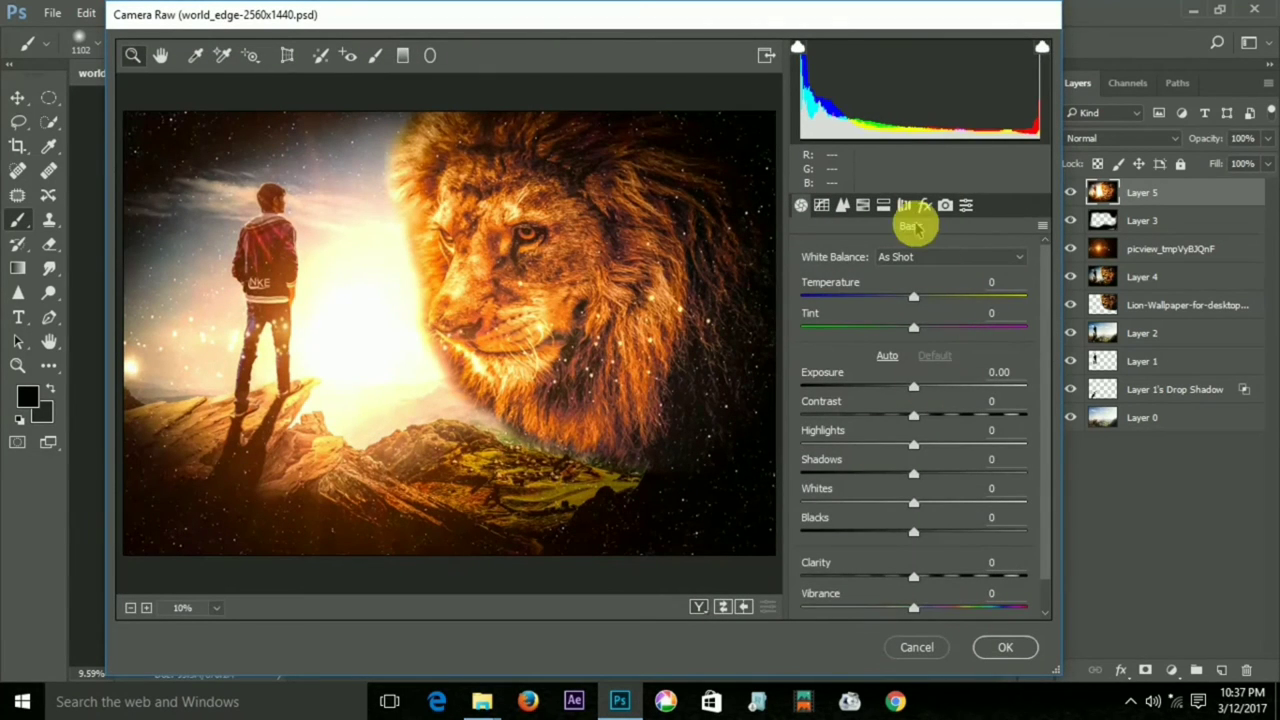
{"action": "left_click", "coordinate": [904, 205]}
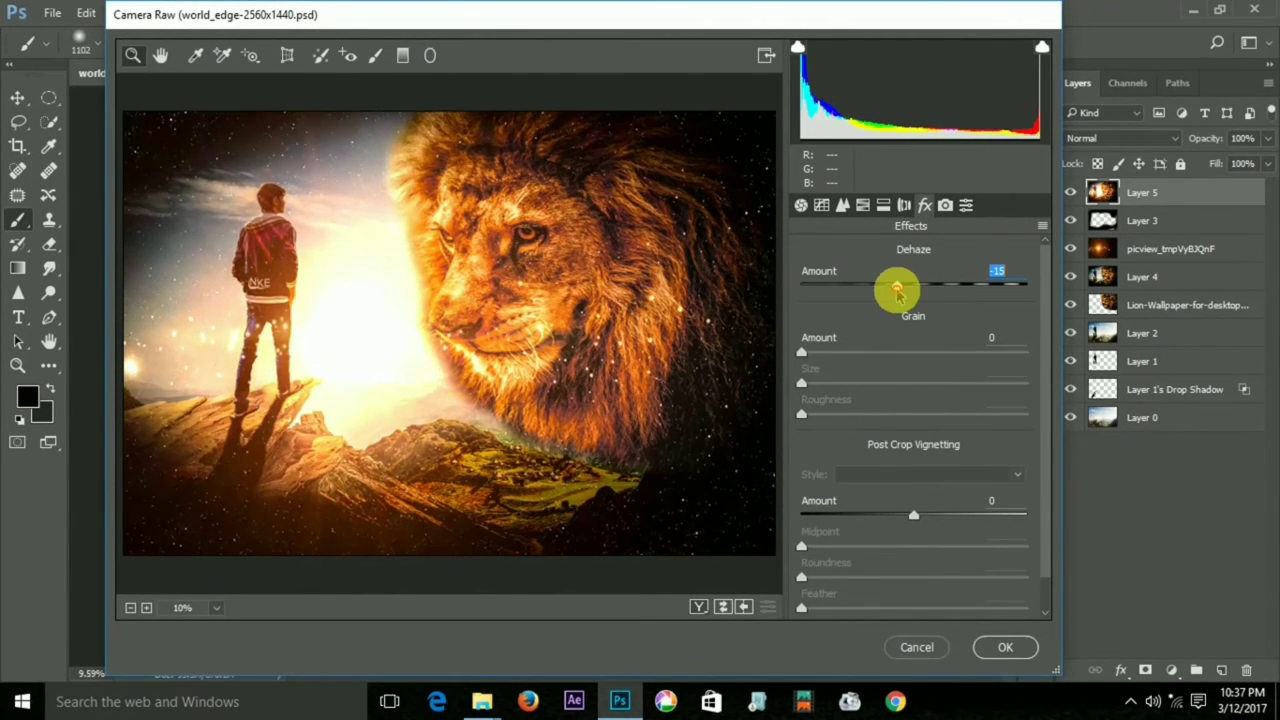
{"action": "left_click_drag", "start_coordinate": [937, 285], "coordinate": [913, 285]}
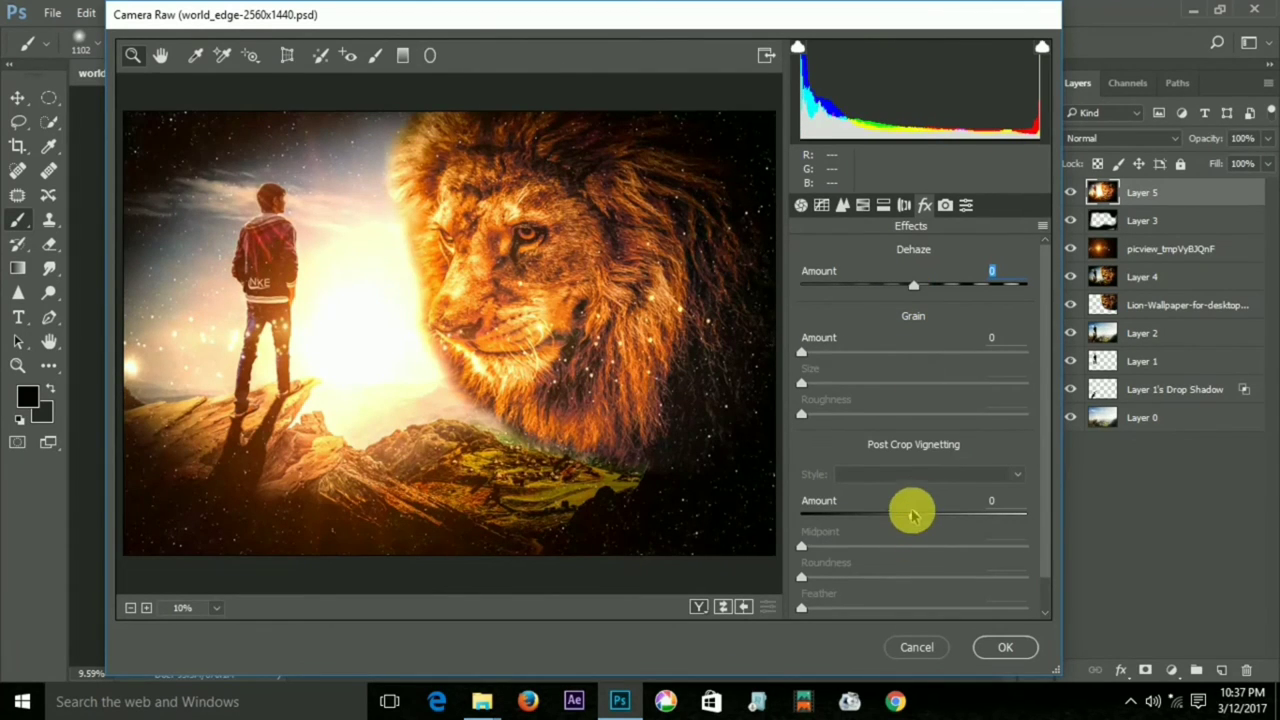
{"action": "left_click_drag", "start_coordinate": [913, 515], "coordinate": [890, 516]}
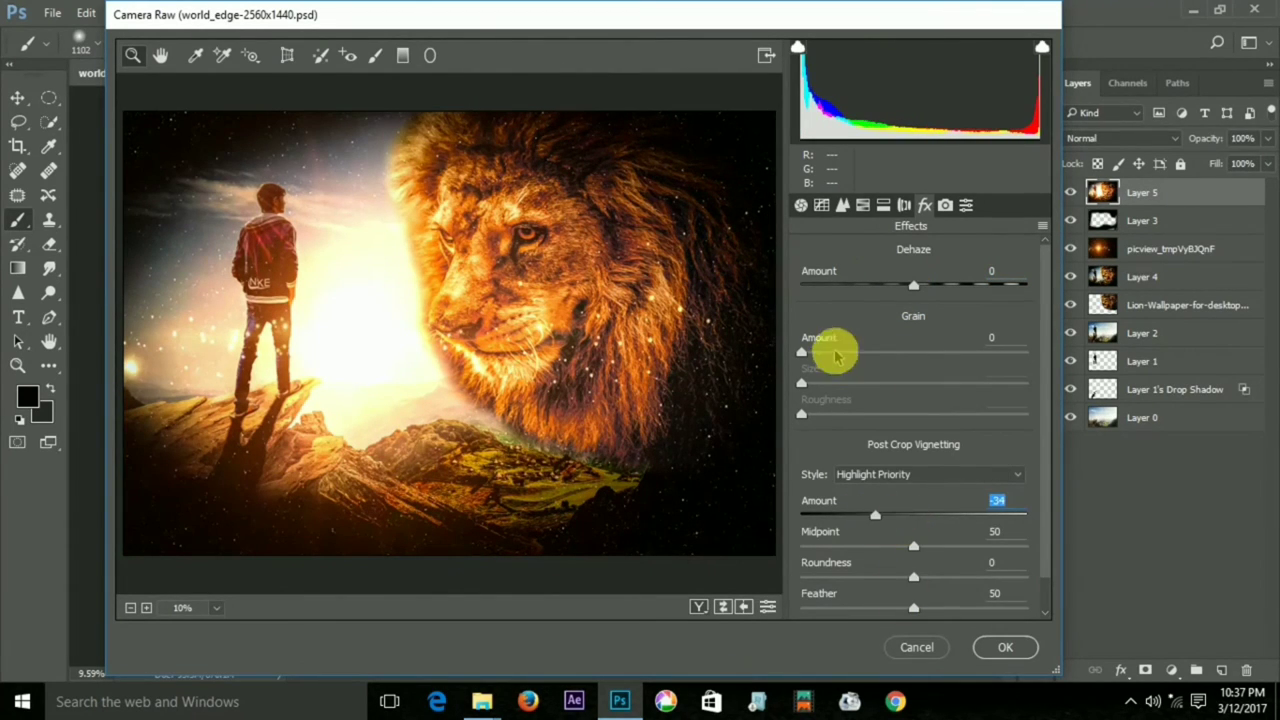
Add light sharpening and luminance noise reduction in the Detail settings
{"action": "left_click", "coordinate": [842, 205]}
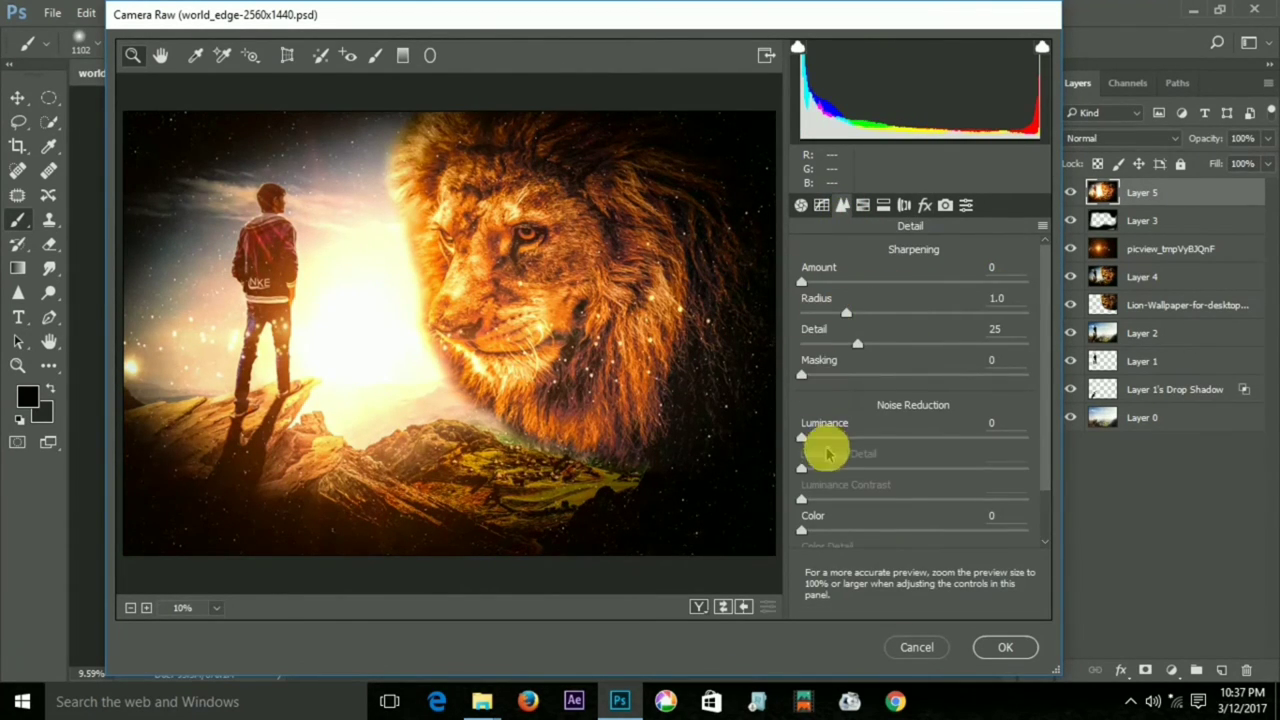
{"action": "left_click", "coordinate": [822, 437]}
{"action": "left_click", "coordinate": [836, 282]}
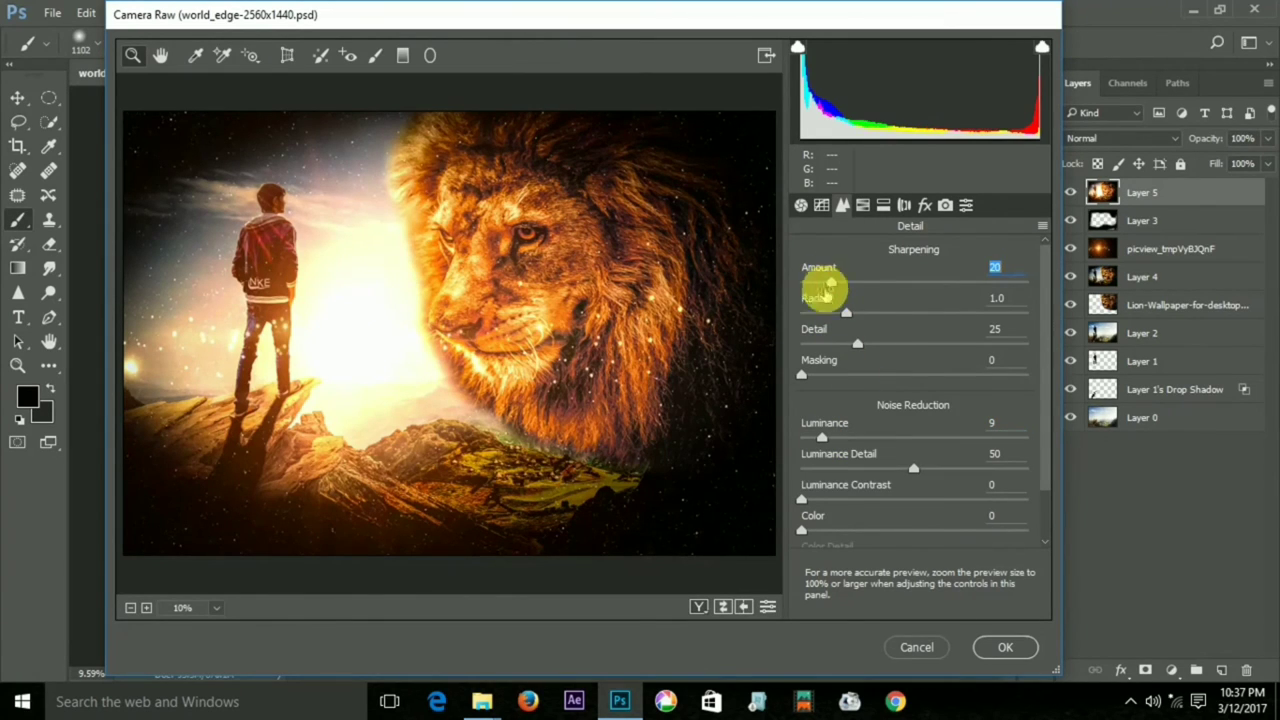
{"action": "left_click", "coordinate": [989, 652]}
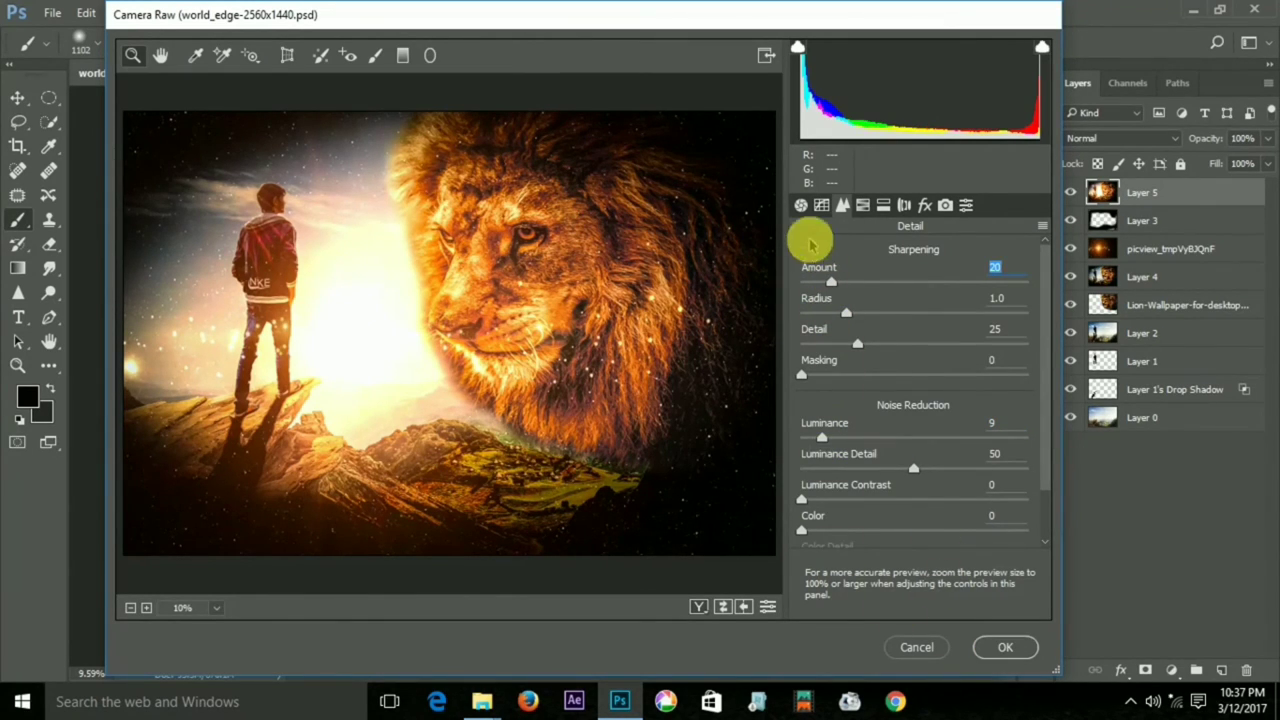
Brighten shadows, deepen blacks, lower contrast, add clarity, and apply the Camera Raw pass
{"action": "left_click", "coordinate": [801, 205]}
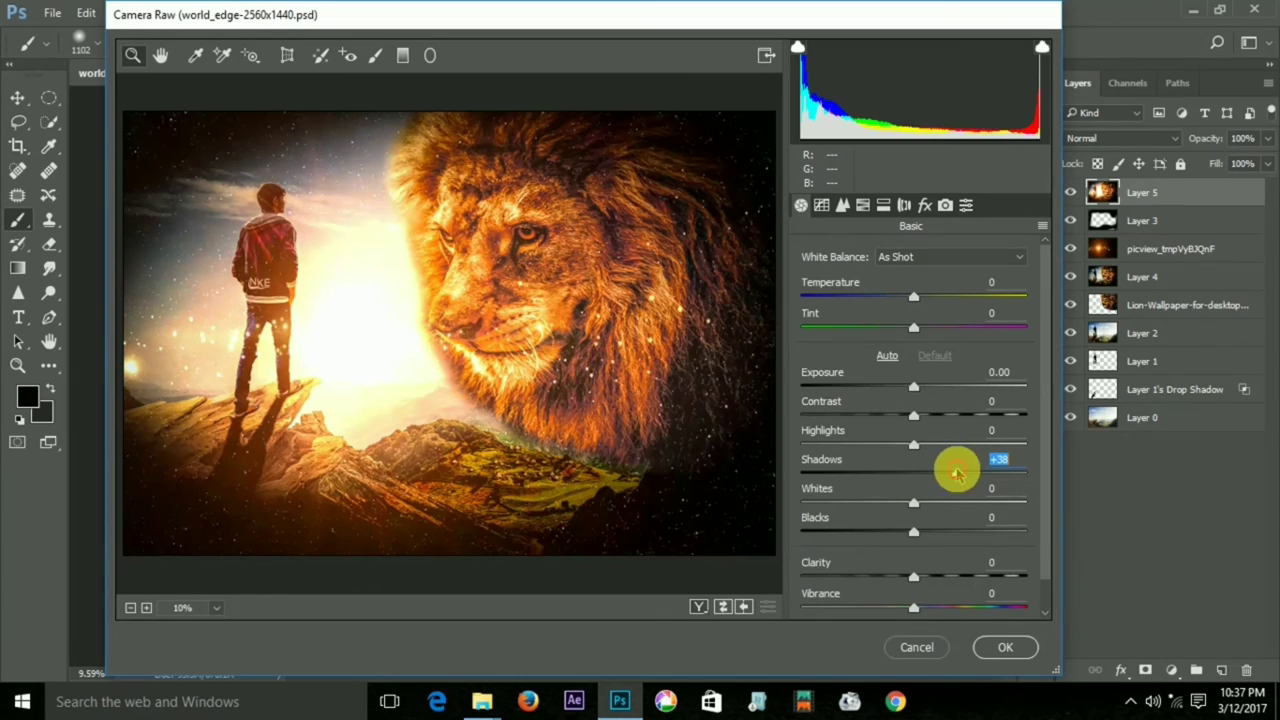
{"action": "mouse_move", "coordinate": [931, 468]}
{"action": "left_mouse_down"}
{"action": "mouse_move", "coordinate": [880, 474]}
{"action": "mouse_move", "coordinate": [958, 474]}
{"action": "left_mouse_up"}
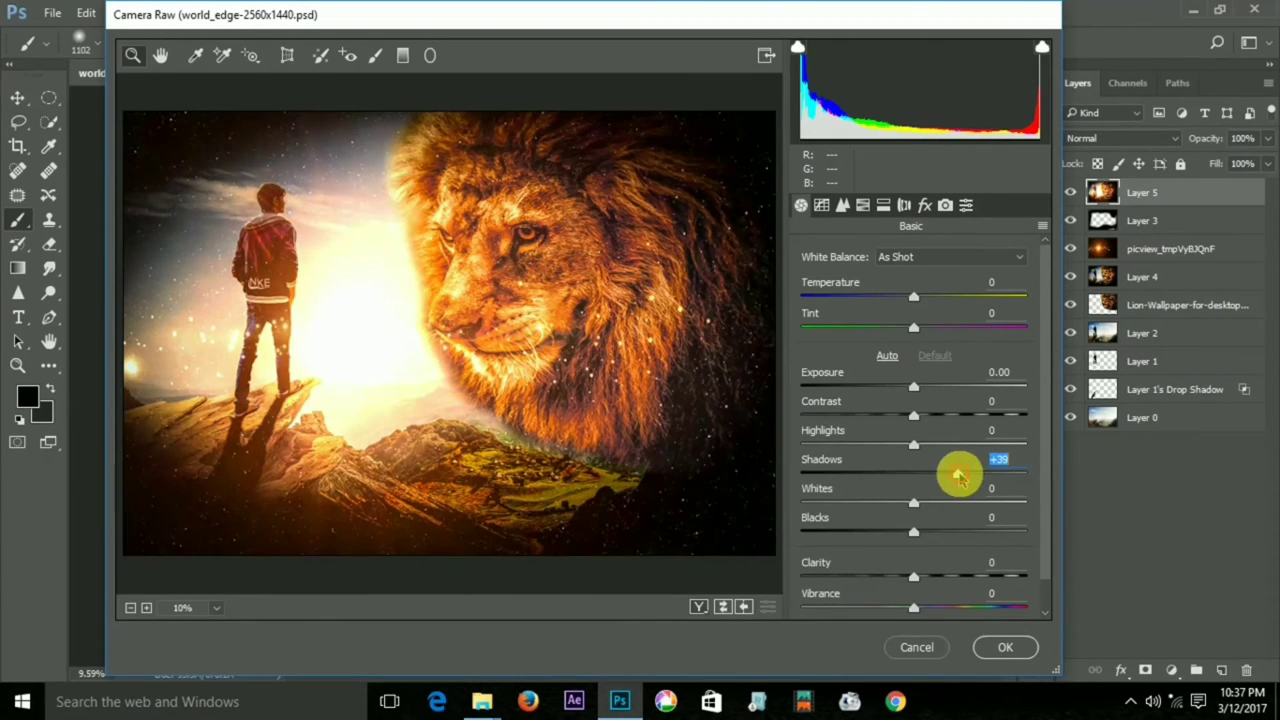
{"action": "left_click_drag", "start_coordinate": [913, 532], "coordinate": [857, 534]}
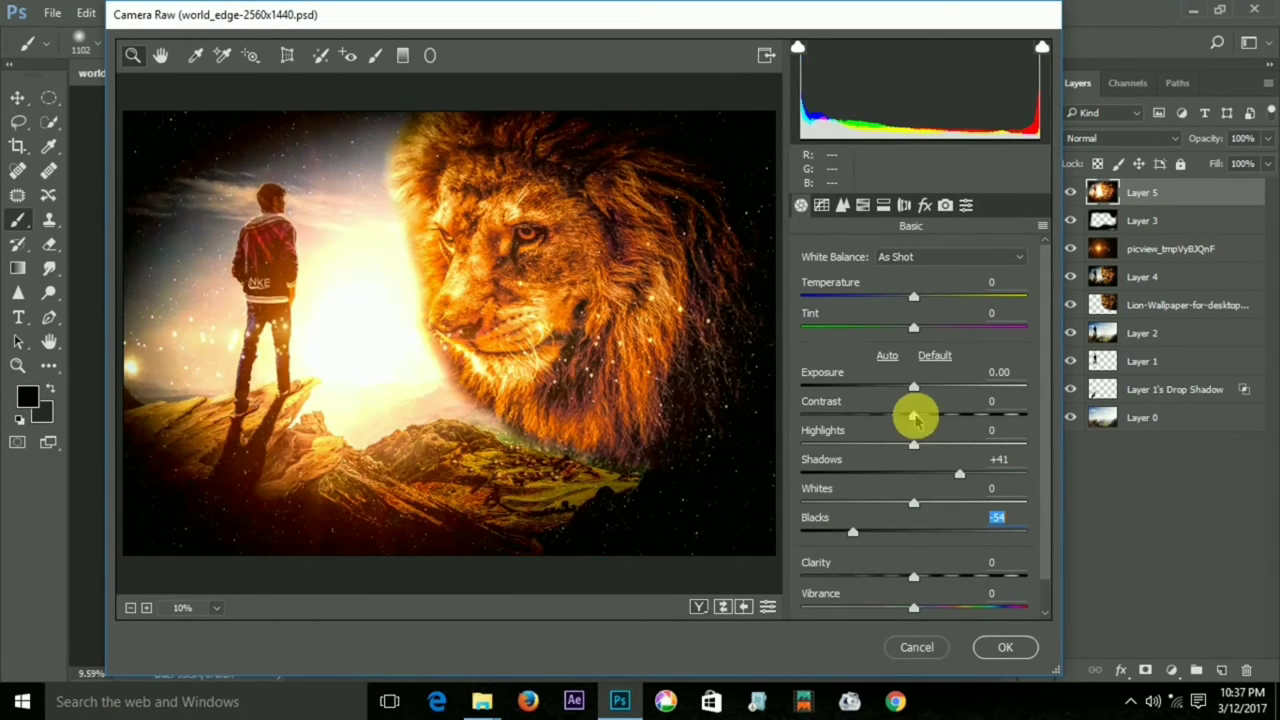
{"action": "mouse_move", "coordinate": [937, 418]}
{"action": "left_mouse_down"}
{"action": "mouse_move", "coordinate": [957, 414]}
{"action": "mouse_move", "coordinate": [900, 418]}
{"action": "left_mouse_up"}
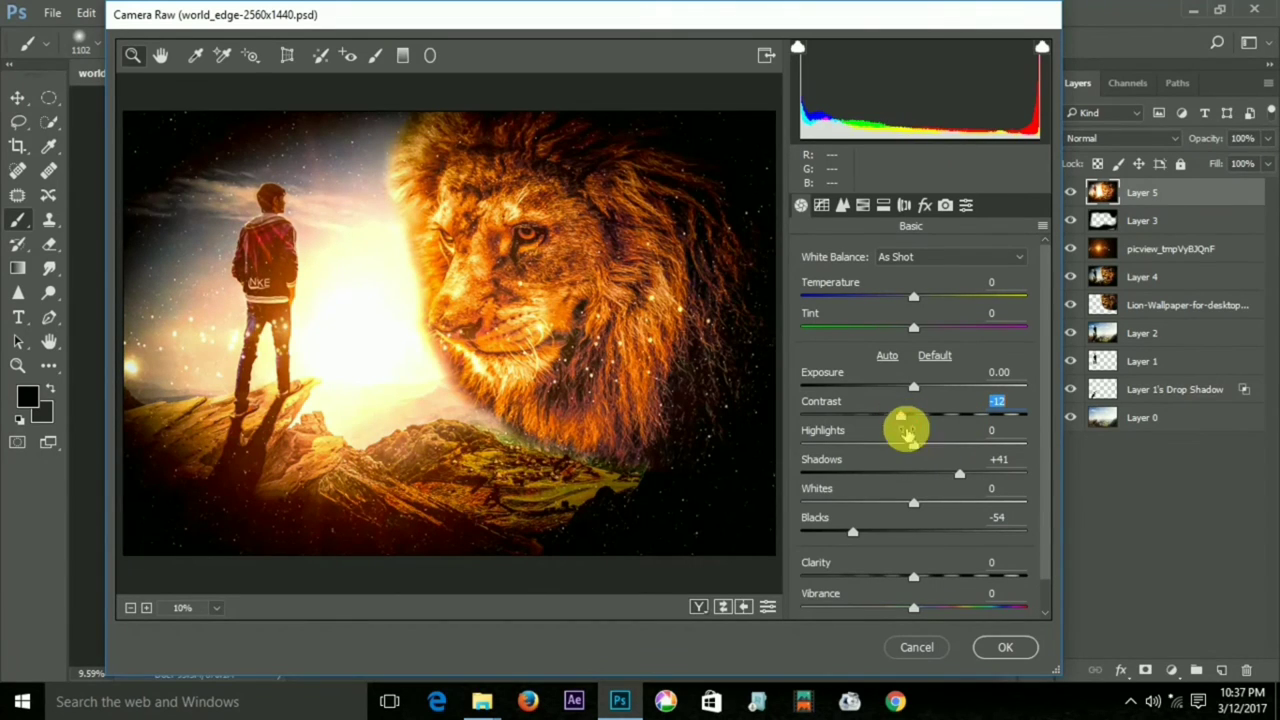
{"action": "left_click_drag", "start_coordinate": [913, 578], "coordinate": [940, 576]}
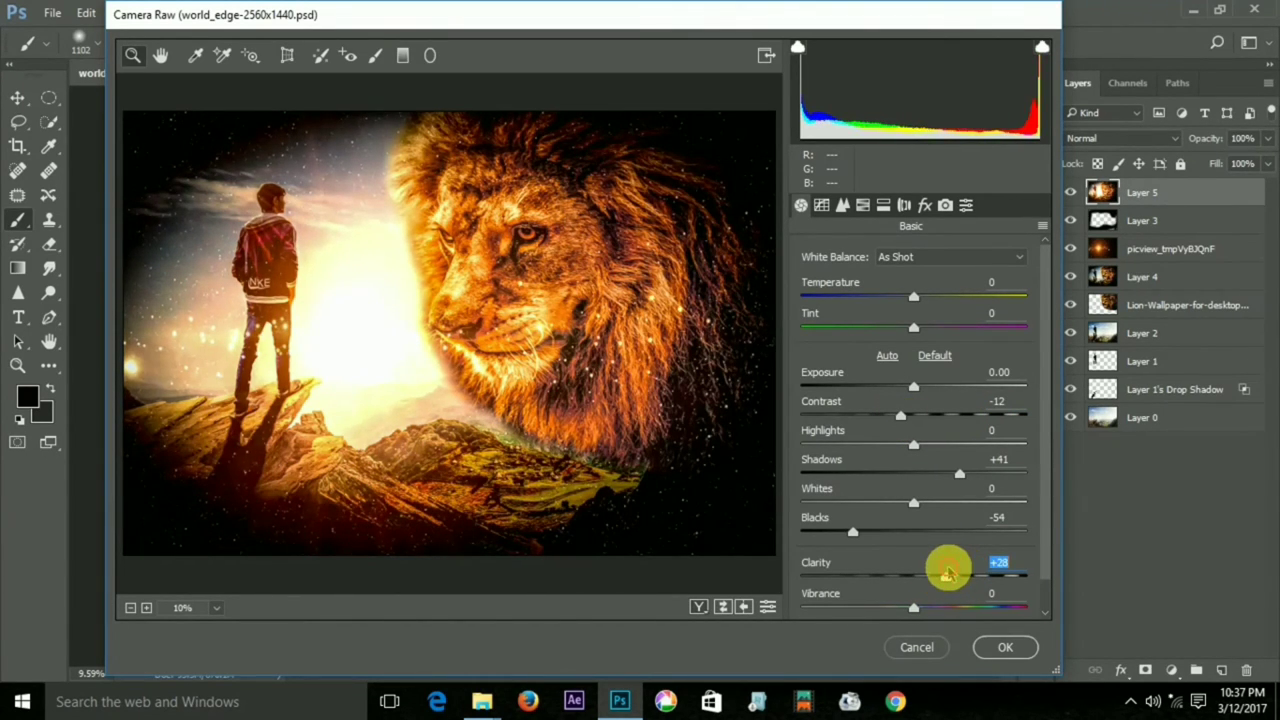
{"action": "left_click", "coordinate": [1003, 647]}
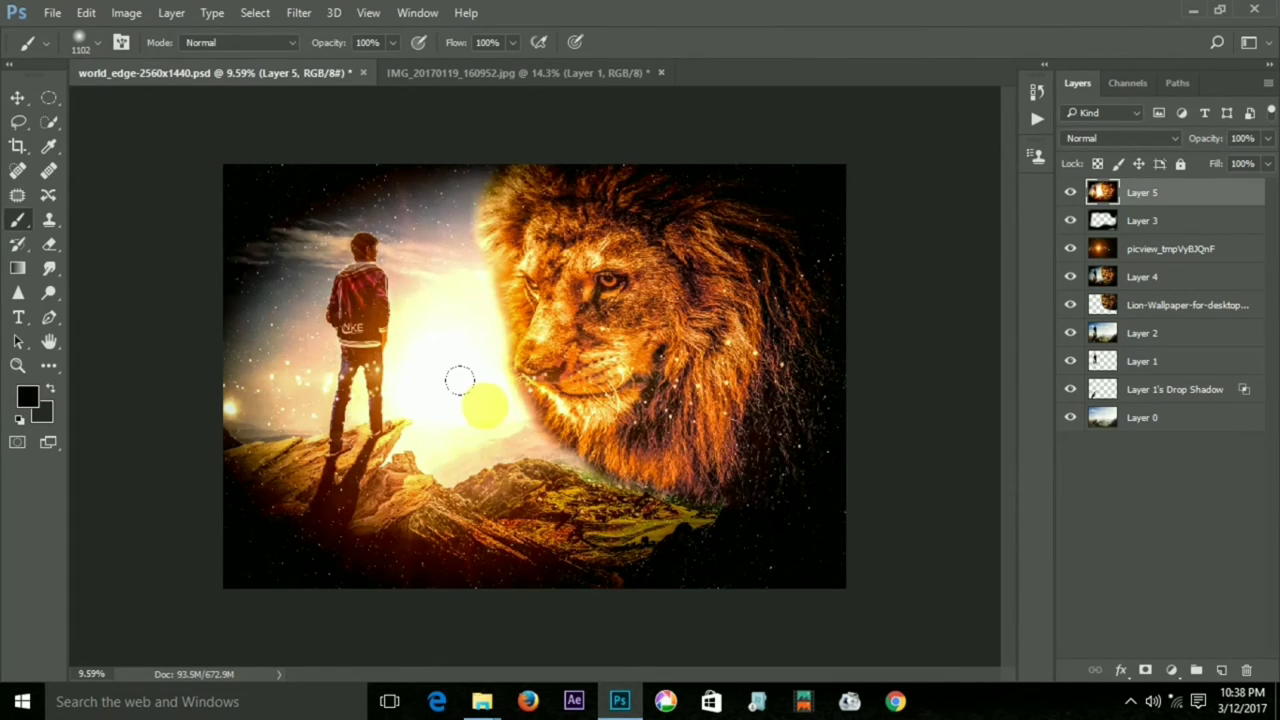
Find the text5 image in WALLPAPER\2017 and drag it toward Photoshop
{"action": "scroll", "coordinate": [450, 430], "scroll_direction": "up", "scroll_amount": 3}
{"action": "scroll", "coordinate": [477, 405], "scroll_direction": "down", "scroll_amount": 1}
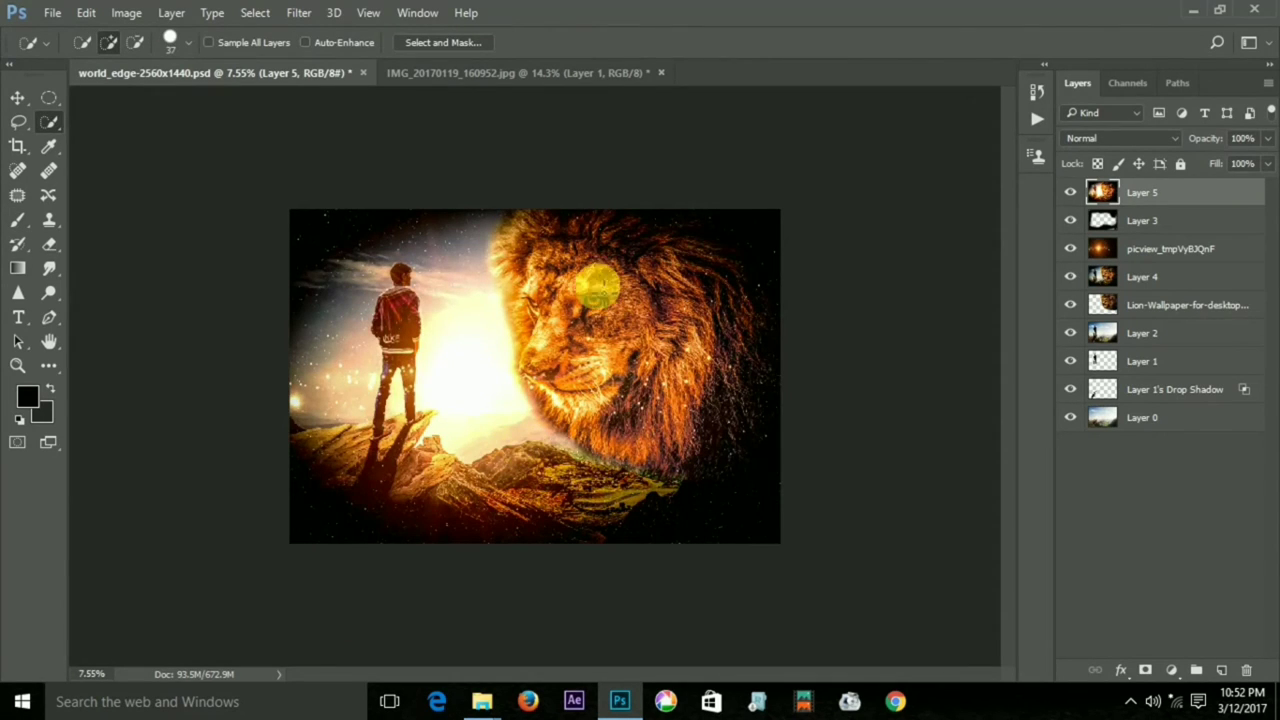
{"action": "scroll", "coordinate": [600, 275], "scroll_direction": "down", "scroll_amount": 1}
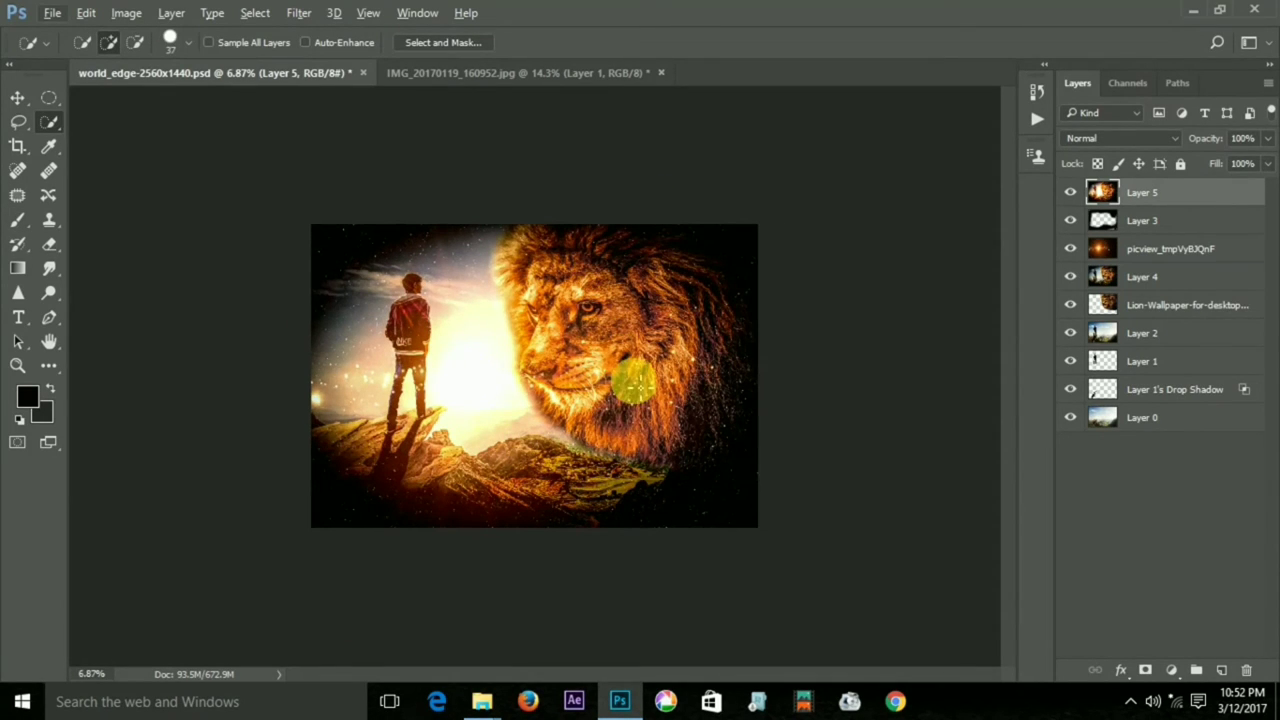
{"action": "scroll", "coordinate": [634, 404], "scroll_direction": "up", "scroll_amount": 1}
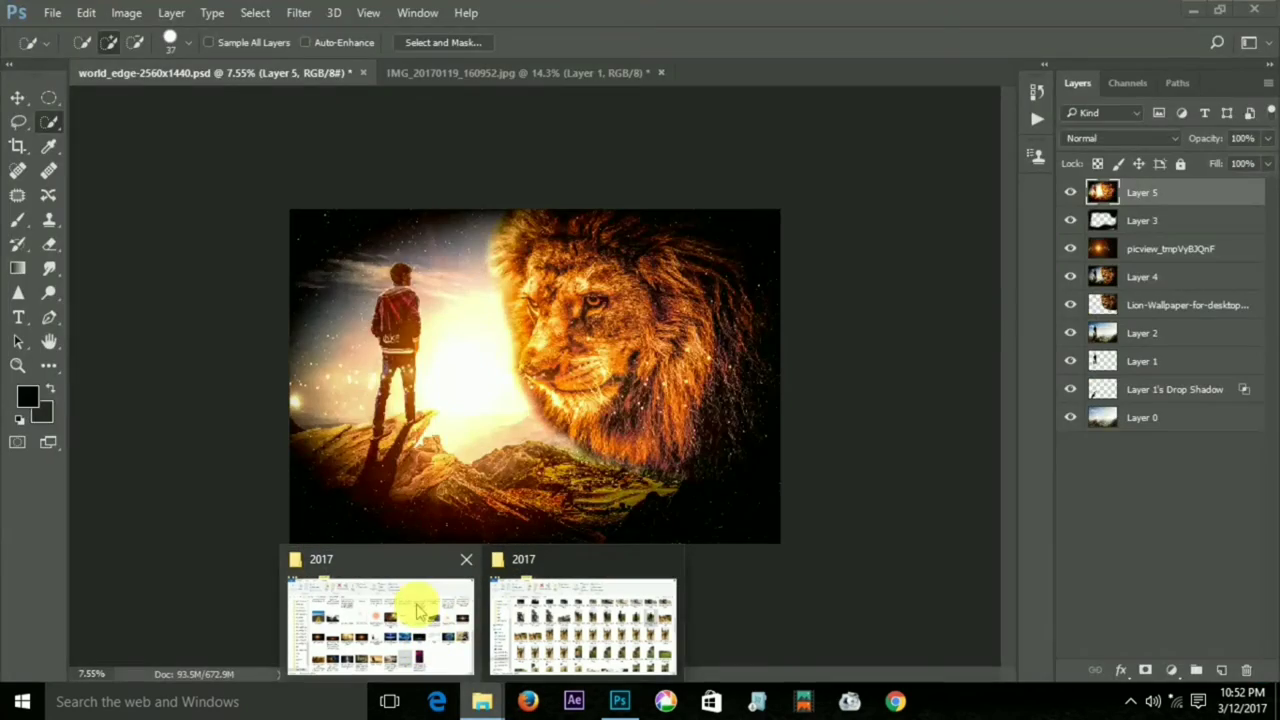
{"action": "left_click", "coordinate": [420, 615]}
{"action": "left_click", "coordinate": [1138, 530]}
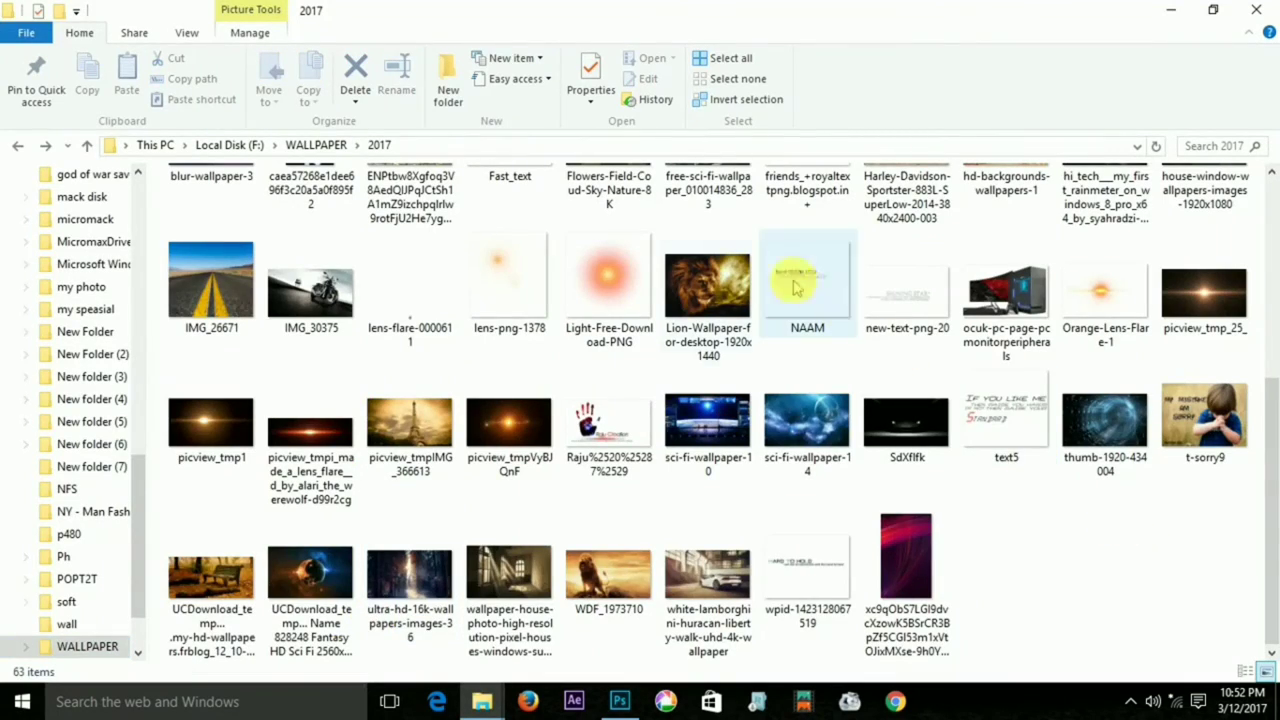
{"action": "scroll", "coordinate": [528, 366], "scroll_direction": "up", "scroll_amount": 2}
{"action": "scroll", "coordinate": [690, 423], "scroll_direction": "up", "scroll_amount": 1}
{"action": "key", "text": "alt"}
{"action": "scroll", "coordinate": [690, 423], "scroll_direction": "down", "scroll_amount": 3}
{"action": "scroll", "coordinate": [690, 423], "scroll_direction": "up", "scroll_amount": 1}
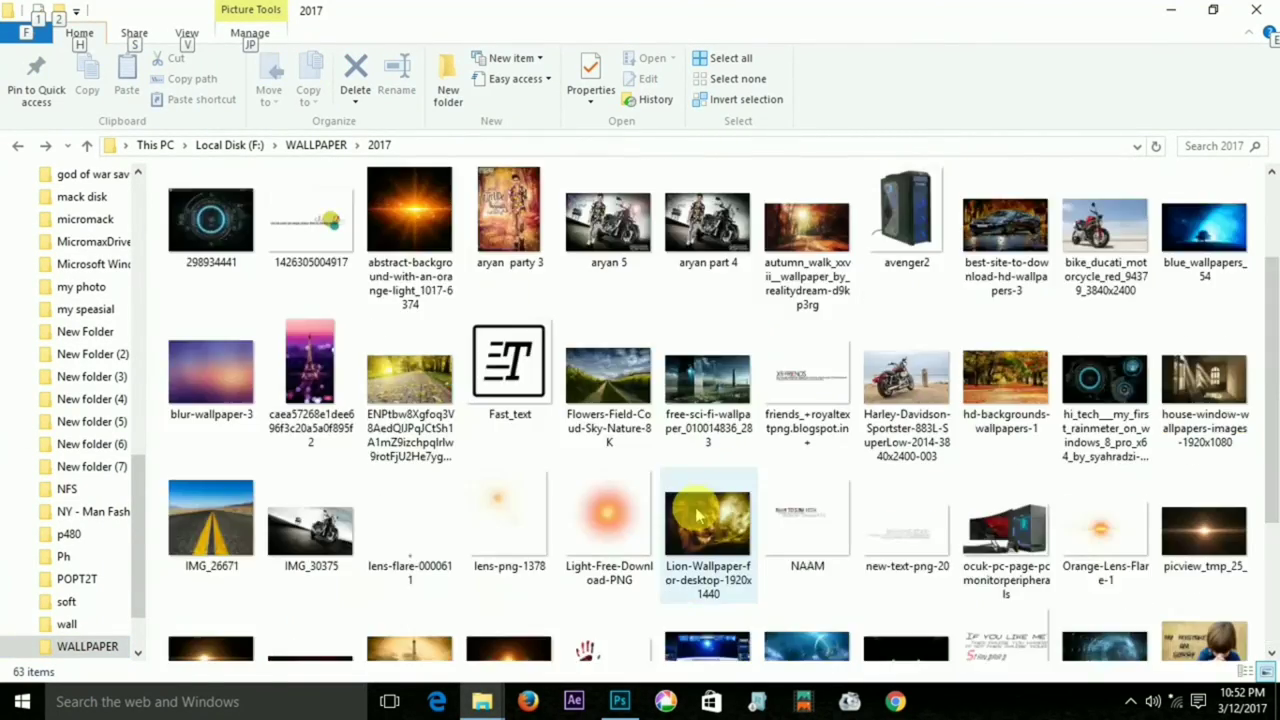
{"action": "scroll", "coordinate": [800, 500], "scroll_direction": "down", "scroll_amount": 1}
{"action": "mouse_move", "coordinate": [985, 462]}
{"action": "left_mouse_down"}
{"action": "mouse_move", "coordinate": [622, 706]}
{"action": "mouse_move", "coordinate": [586, 506]}
{"action": "left_mouse_up"}
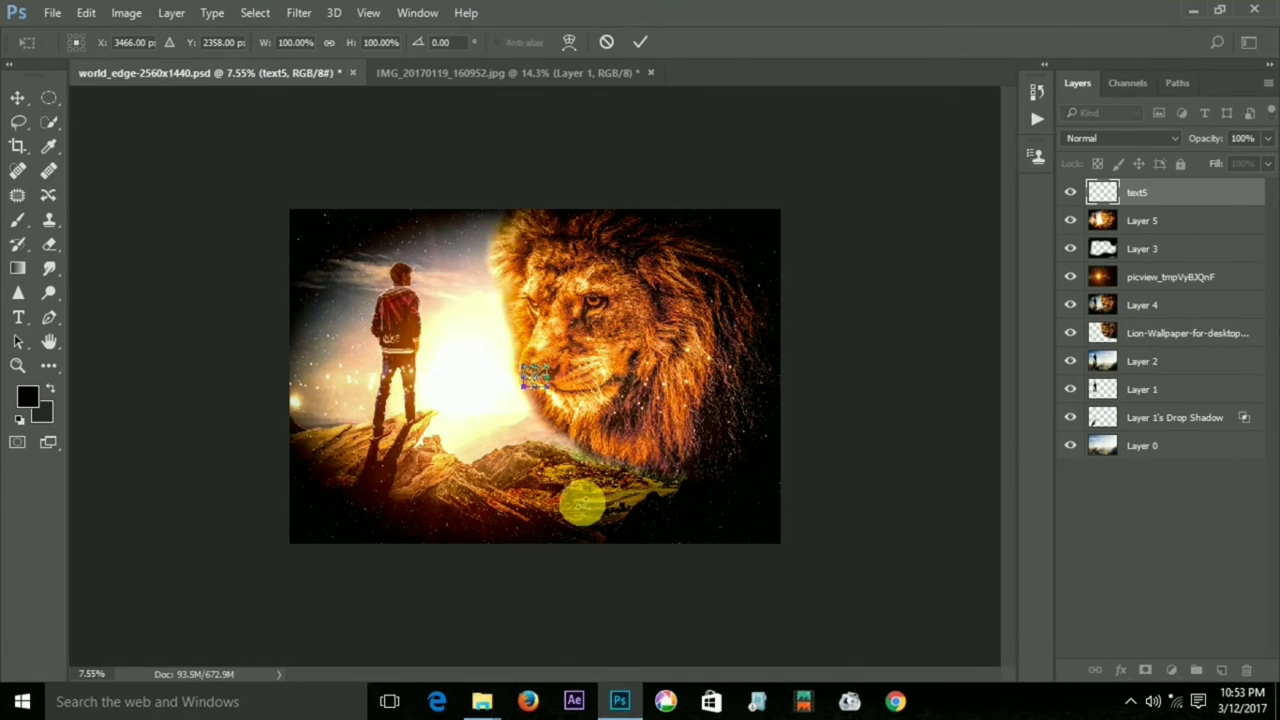
Drop text5 onto the canvas, enlarge and widen it over the rocks, and commit
{"action": "mouse_move", "coordinate": [576, 408]}
{"action": "left_mouse_down"}
{"action": "mouse_move", "coordinate": [662, 477]}
{"action": "mouse_move", "coordinate": [700, 535]}
{"action": "left_mouse_up"}
{"action": "left_click_drag", "start_coordinate": [650, 495], "coordinate": [543, 491]}
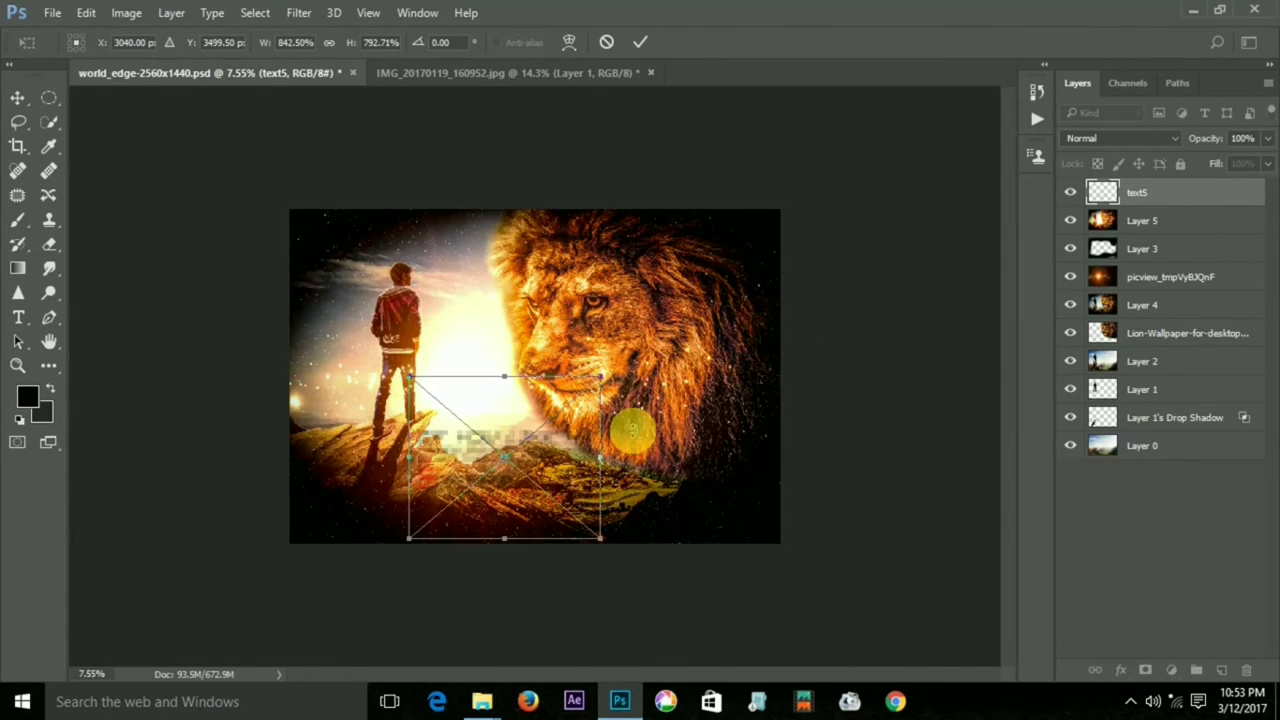
{"action": "mouse_move", "coordinate": [594, 451]}
{"action": "left_mouse_down"}
{"action": "mouse_move", "coordinate": [736, 457]}
{"action": "mouse_move", "coordinate": [623, 457]}
{"action": "left_mouse_up"}
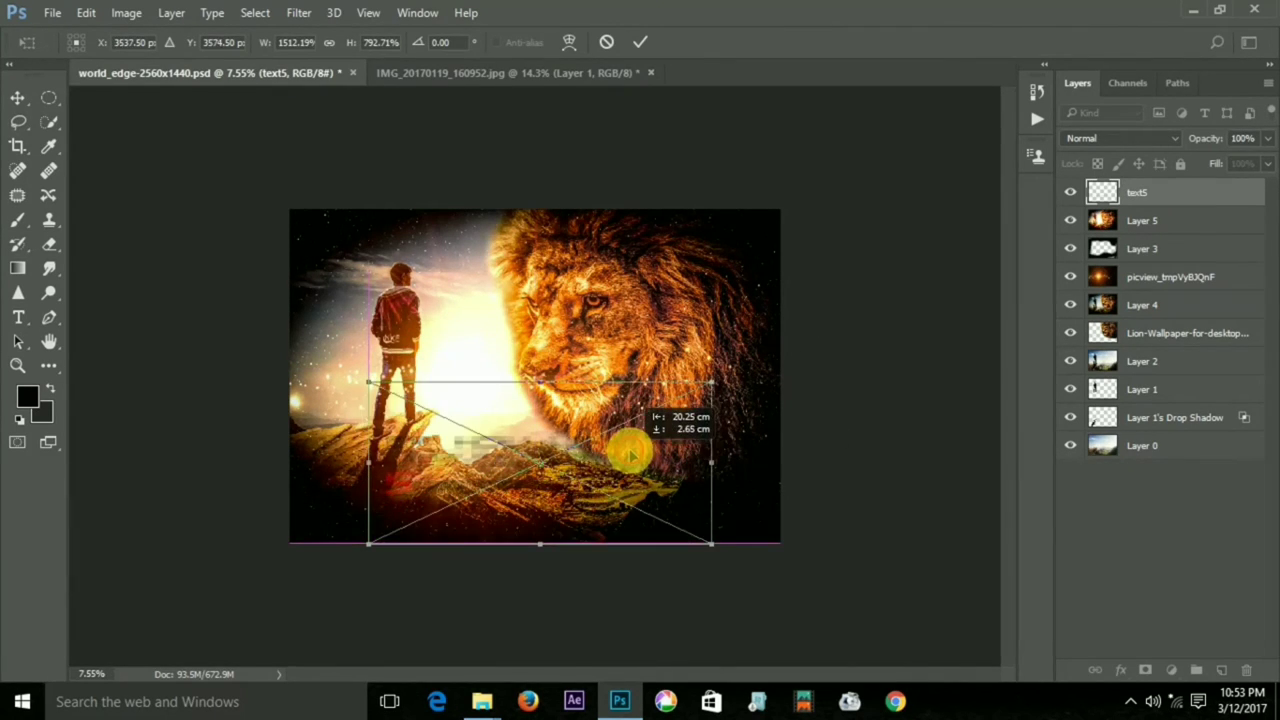
{"action": "key", "text": "Return"}
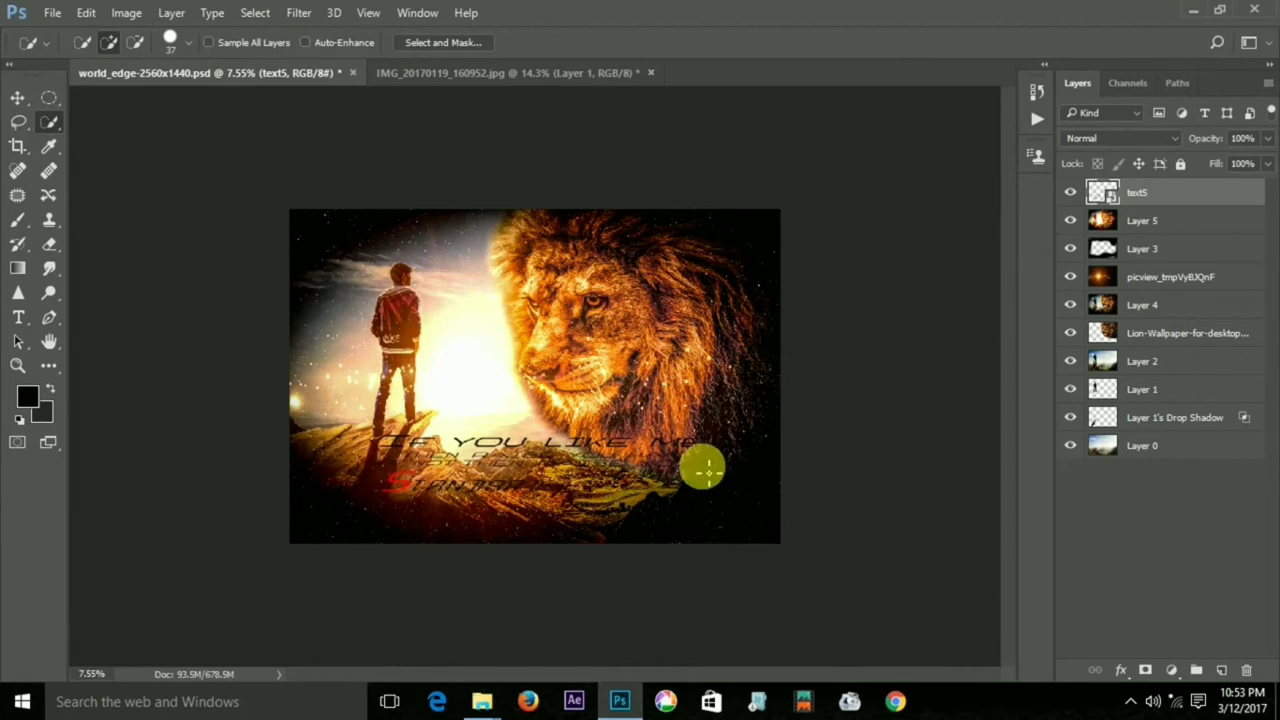
Give the text5 layer an Outer Glow with a wider spread
{"action": "double_click", "coordinate": [1210, 195]}
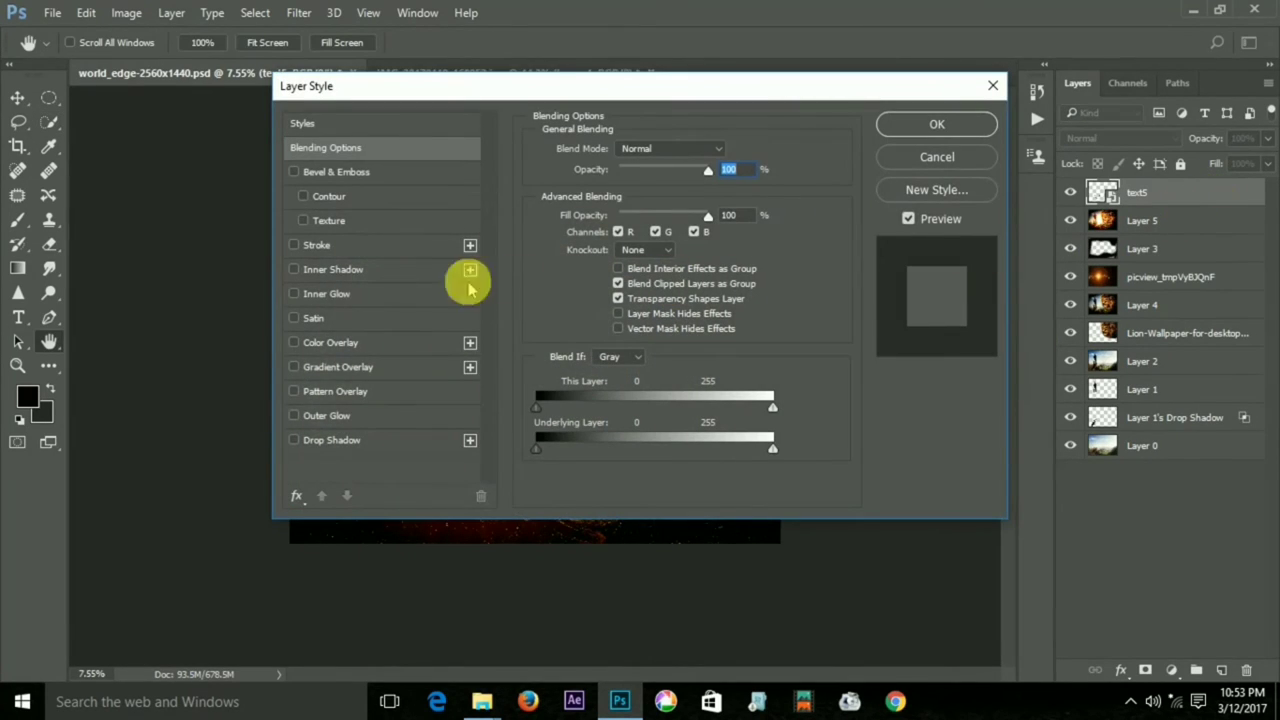
{"action": "left_click", "coordinate": [296, 416]}
{"action": "mouse_move", "coordinate": [620, 90]}
{"action": "left_mouse_down"}
{"action": "mouse_move", "coordinate": [1026, 67]}
{"action": "mouse_move", "coordinate": [985, 62]}
{"action": "left_mouse_up"}
{"action": "left_click", "coordinate": [737, 383]}
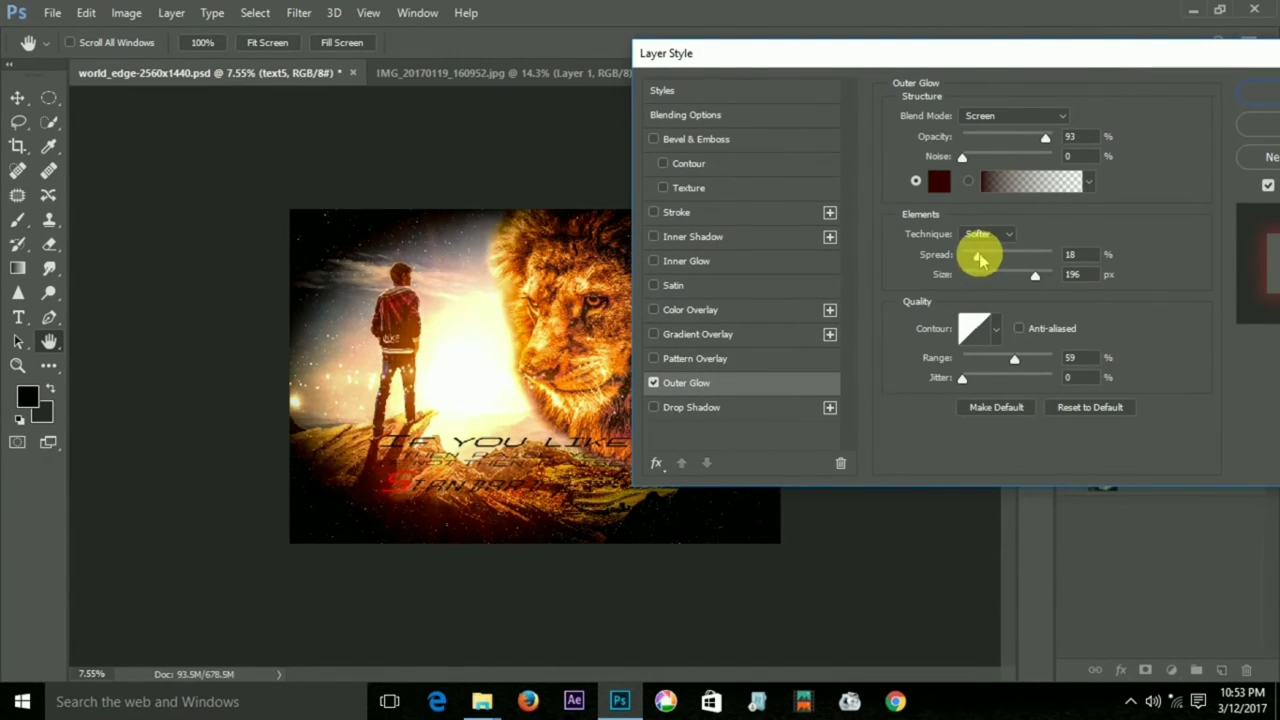
{"action": "mouse_move", "coordinate": [979, 258]}
{"action": "left_mouse_down"}
{"action": "mouse_move", "coordinate": [1018, 258]}
{"action": "mouse_move", "coordinate": [1008, 276]}
{"action": "left_mouse_up"}
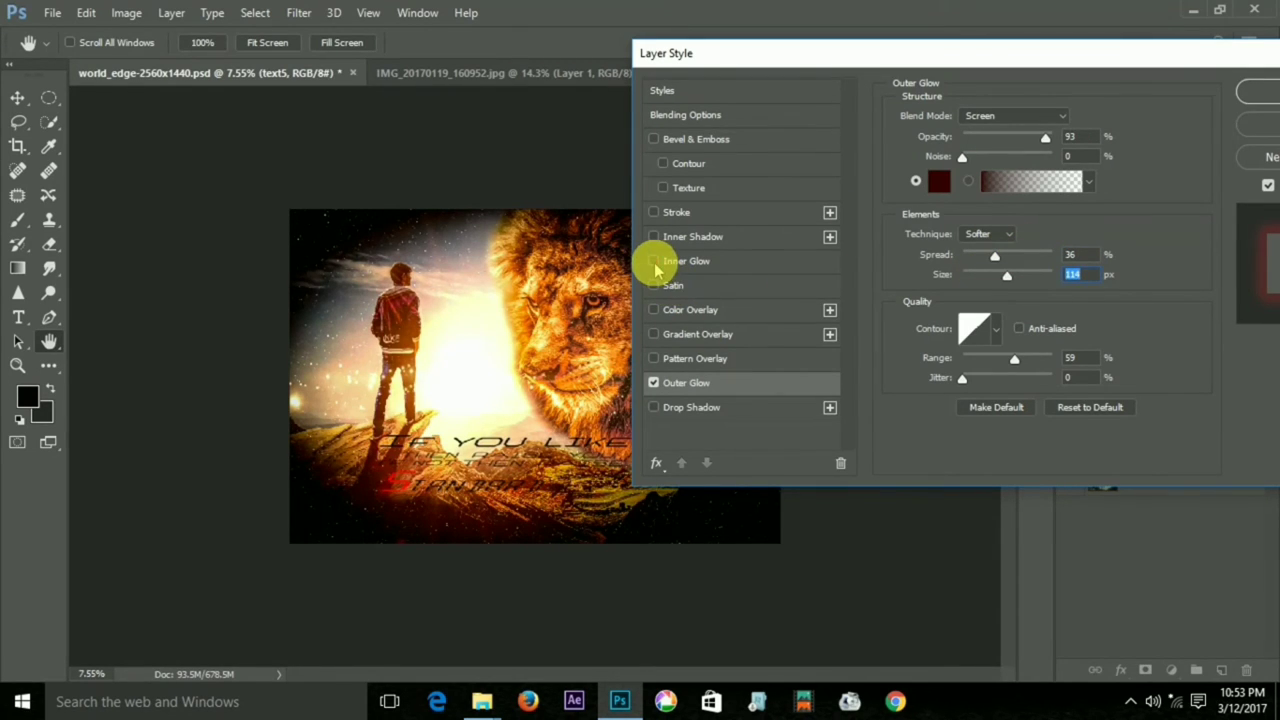
Try and remove an Inner Glow, then add a Drop Shadow at low opacity
{"action": "left_click", "coordinate": [698, 261]}
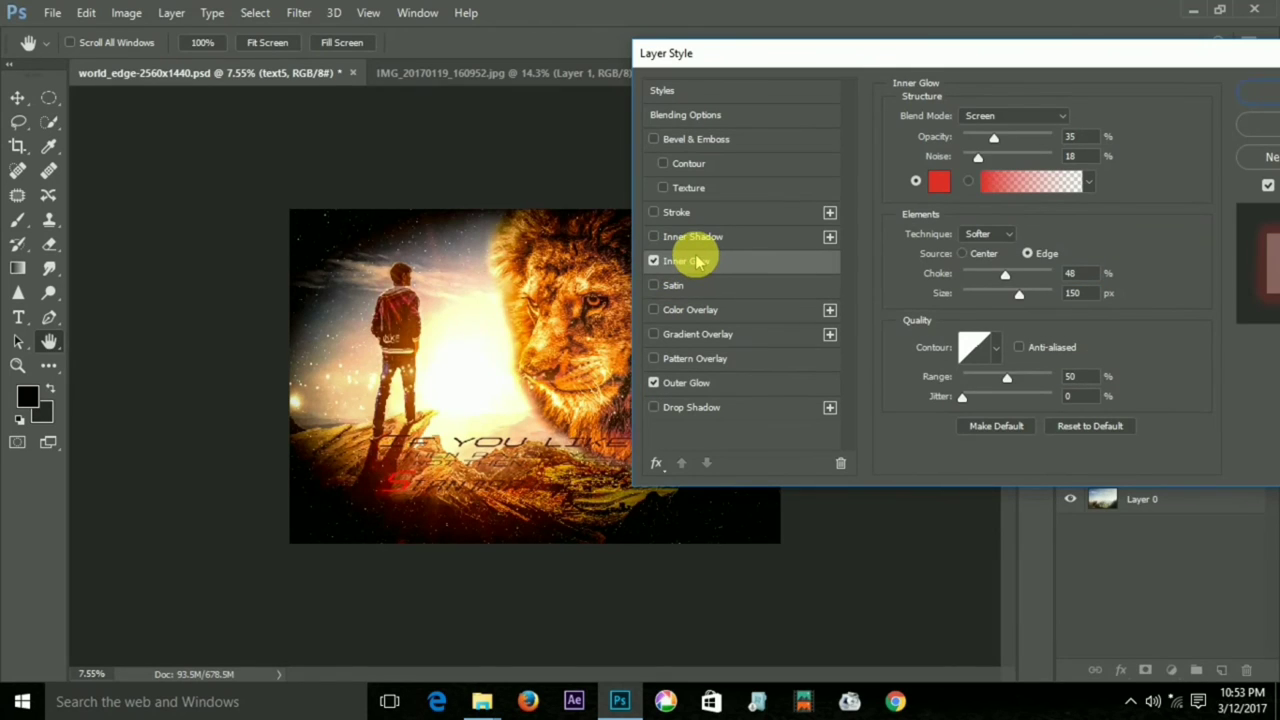
{"action": "left_click", "coordinate": [654, 260]}
{"action": "left_click", "coordinate": [654, 237]}
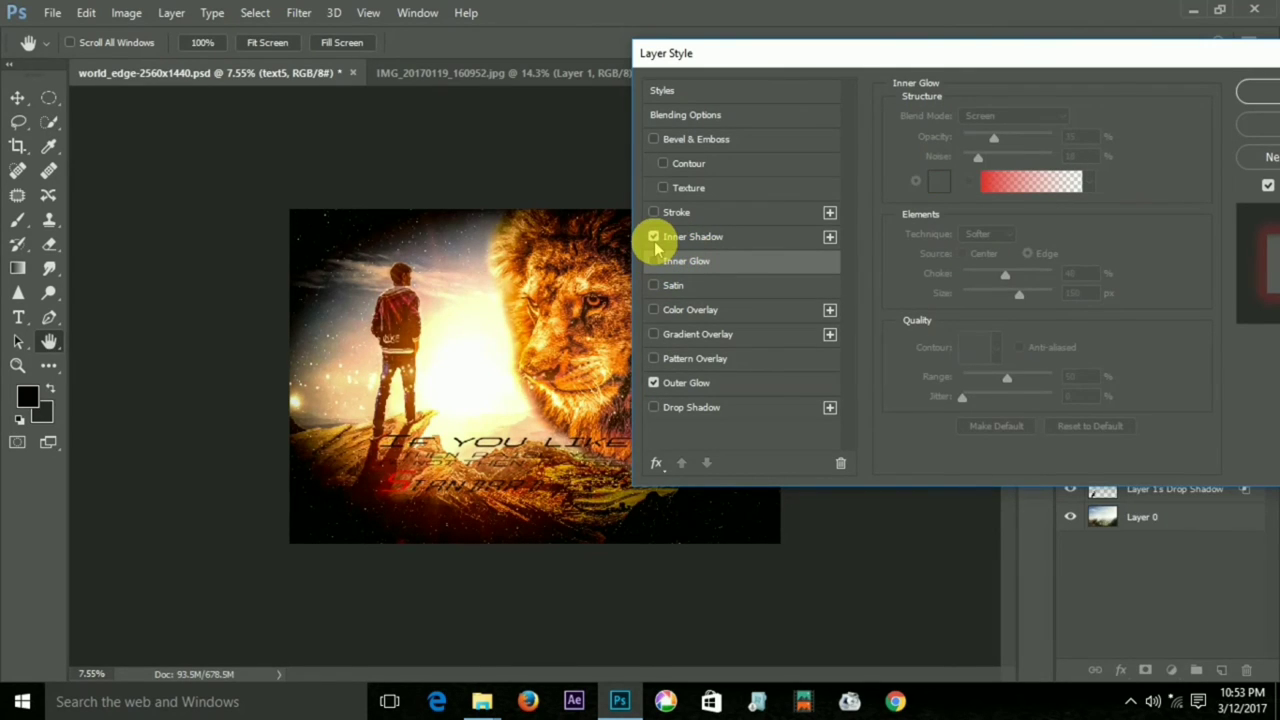
{"action": "left_click", "coordinate": [655, 408]}
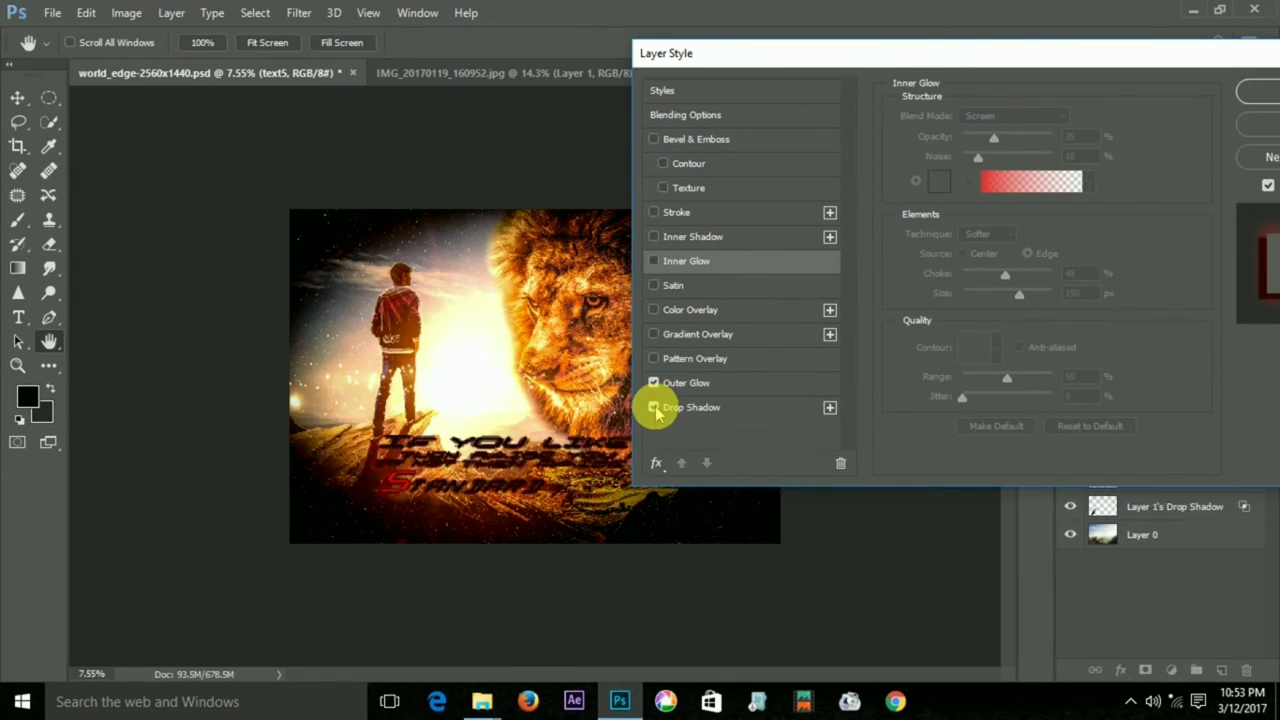
{"action": "left_click", "coordinate": [655, 408]}
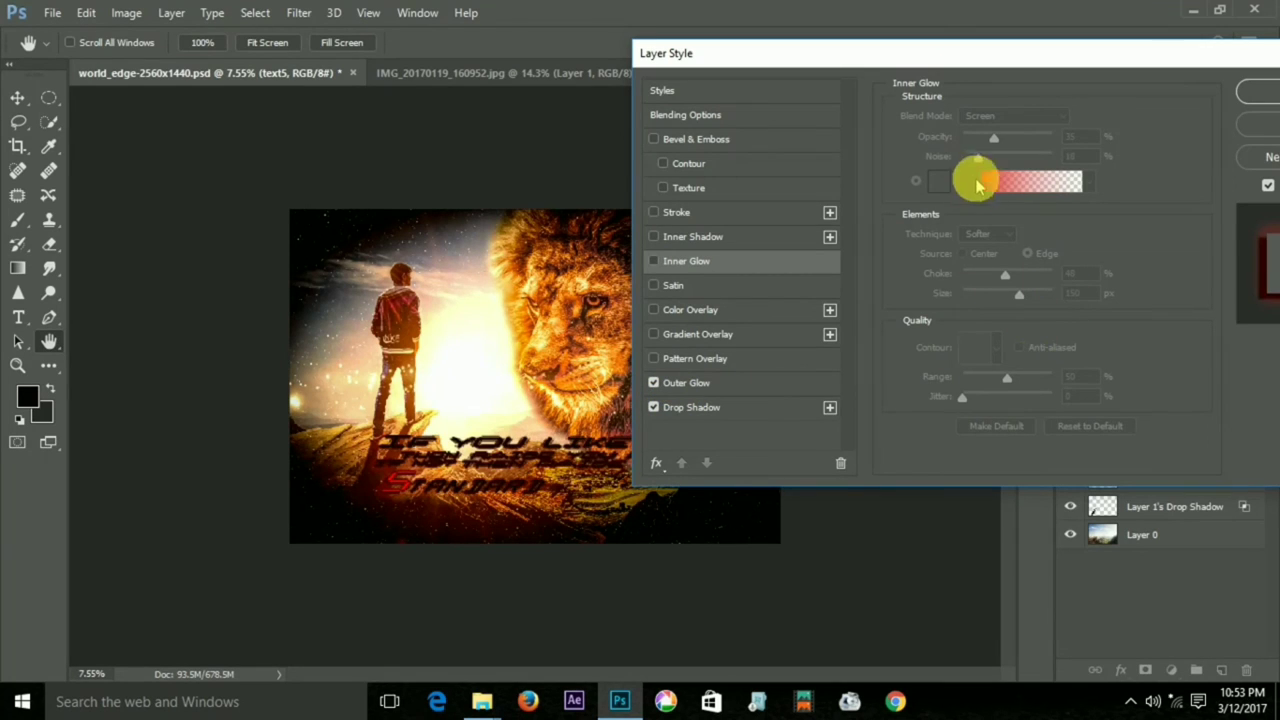
{"action": "left_click", "coordinate": [749, 408]}
{"action": "mouse_move", "coordinate": [1051, 143]}
{"action": "left_mouse_down"}
{"action": "mouse_move", "coordinate": [945, 167]}
{"action": "mouse_move", "coordinate": [973, 156]}
{"action": "left_mouse_up"}
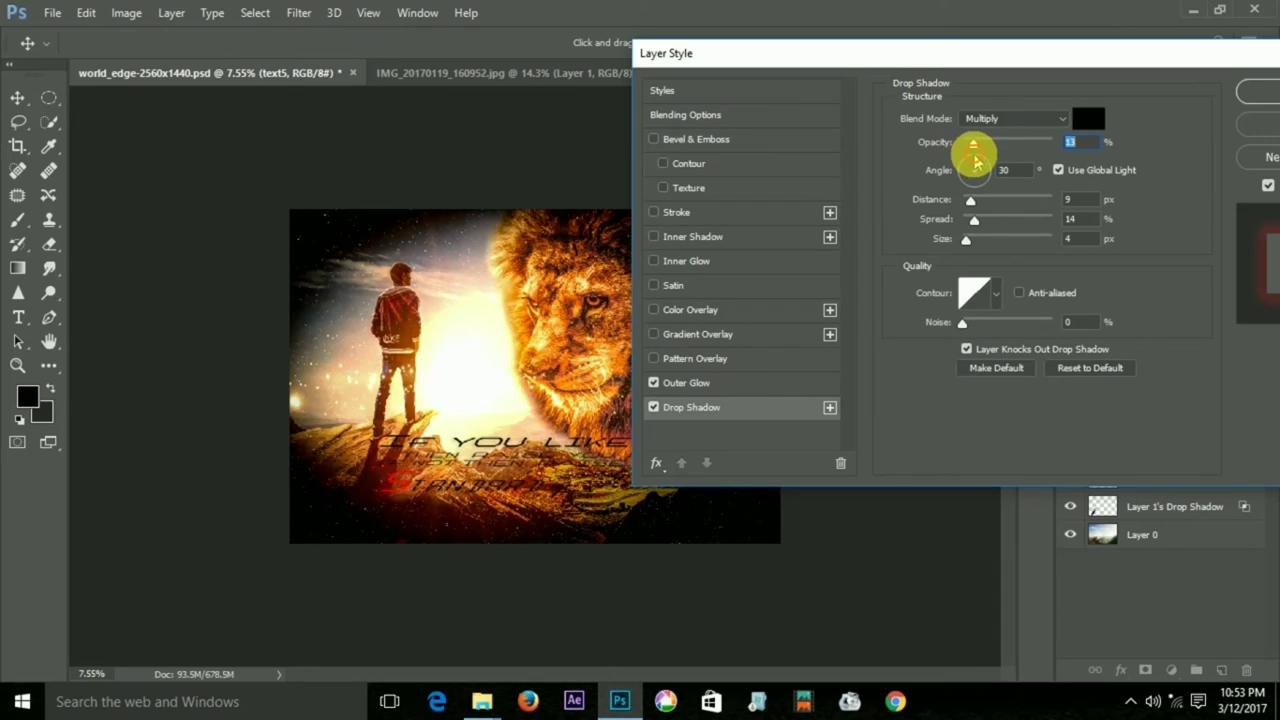
Tune the Outer Glow: a little noise, dark red colour, no spread, adjusted size
{"action": "left_click", "coordinate": [686, 383]}
{"action": "mouse_move", "coordinate": [963, 157]}
{"action": "left_mouse_down"}
{"action": "mouse_move", "coordinate": [995, 160]}
{"action": "mouse_move", "coordinate": [940, 157]}
{"action": "left_mouse_up"}
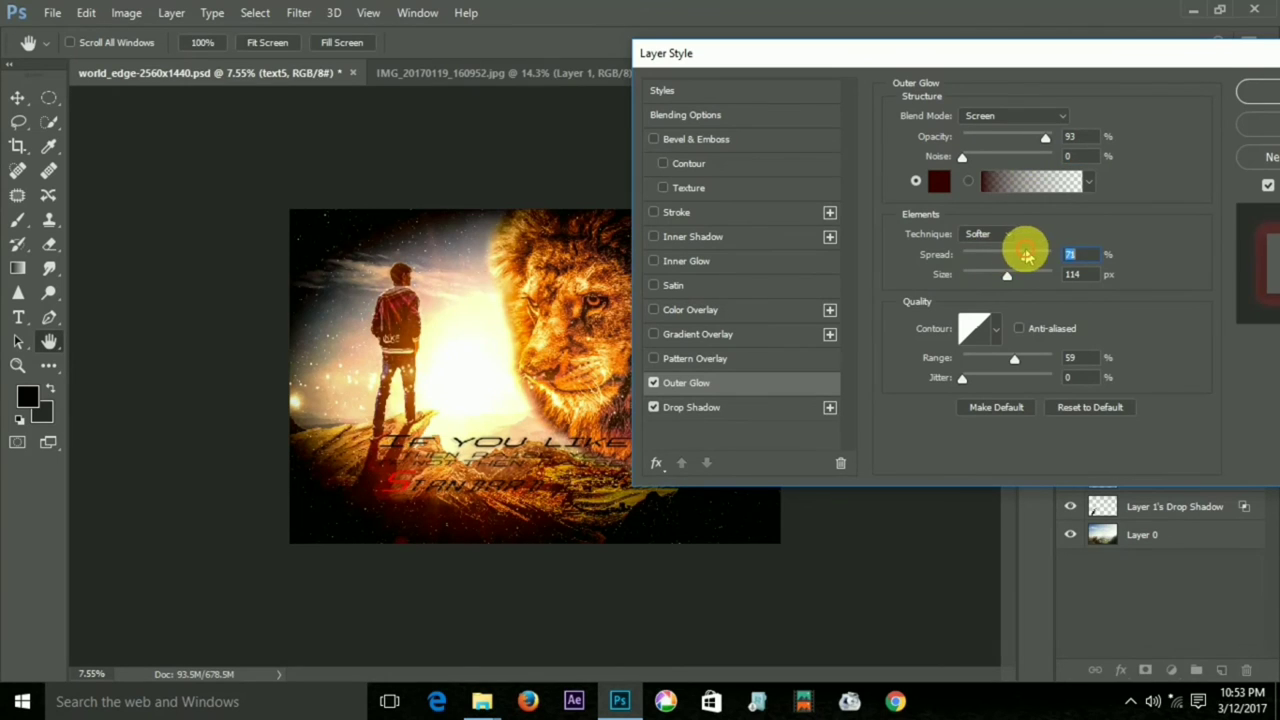
{"action": "left_click_drag", "start_coordinate": [1027, 256], "coordinate": [993, 261]}
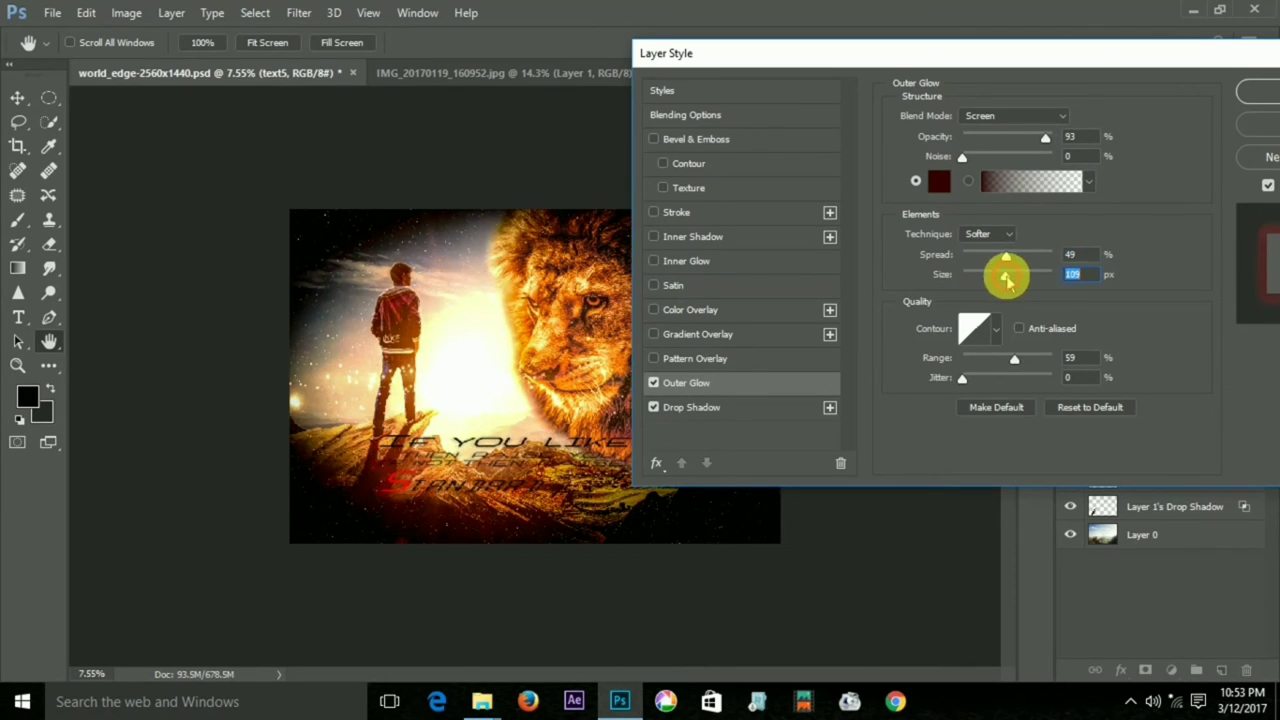
{"action": "left_click", "coordinate": [938, 181]}
{"action": "left_click_drag", "start_coordinate": [982, 346], "coordinate": [982, 271]}
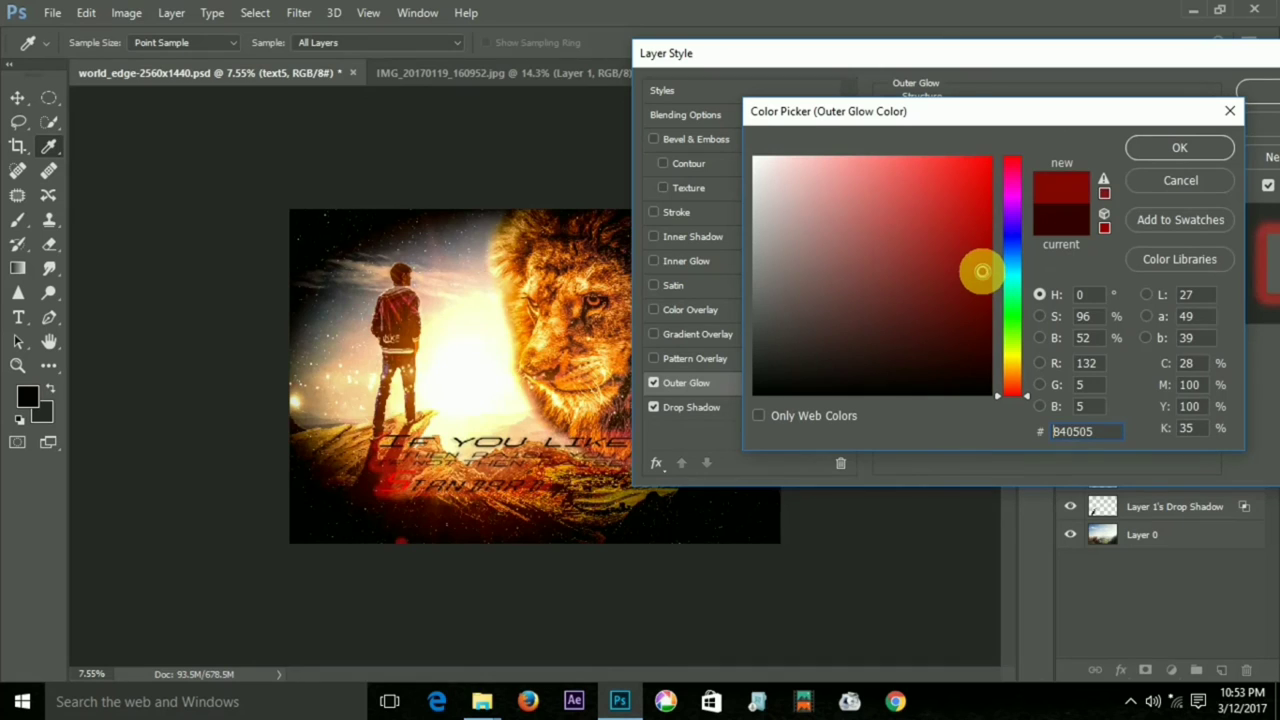
{"action": "left_click", "coordinate": [1182, 150]}
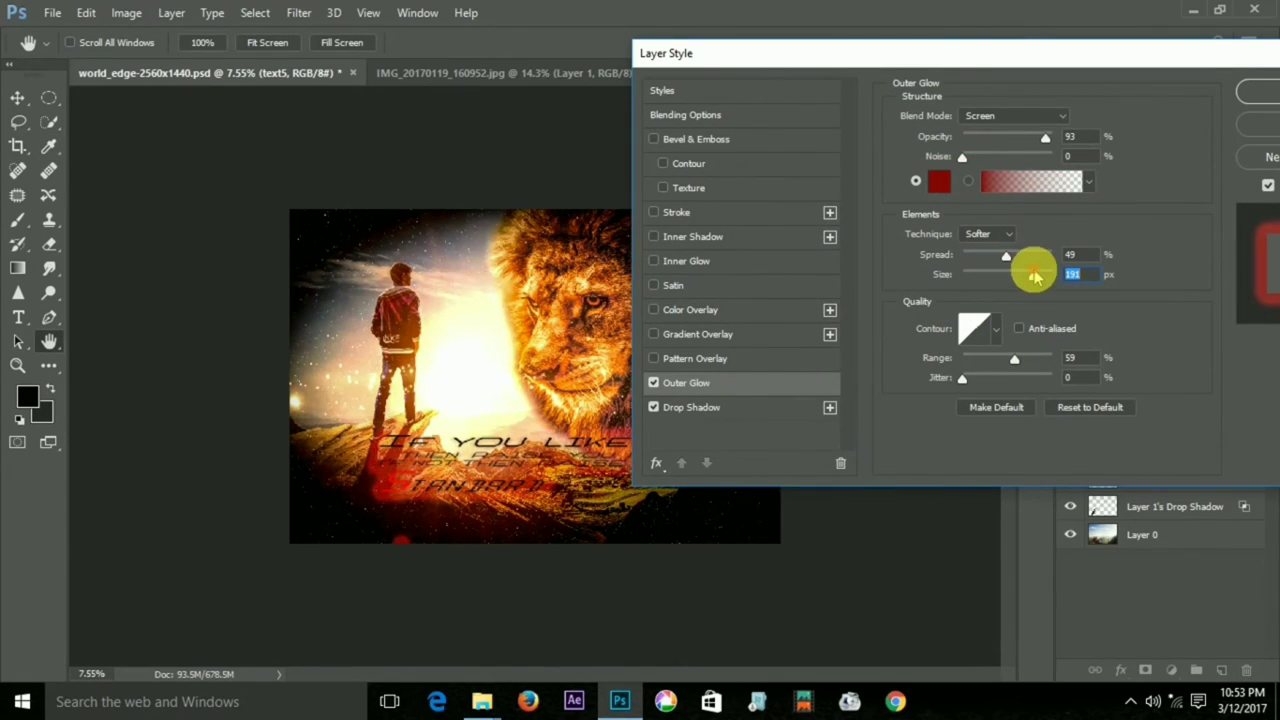
{"action": "left_click_drag", "start_coordinate": [1034, 275], "coordinate": [967, 280]}
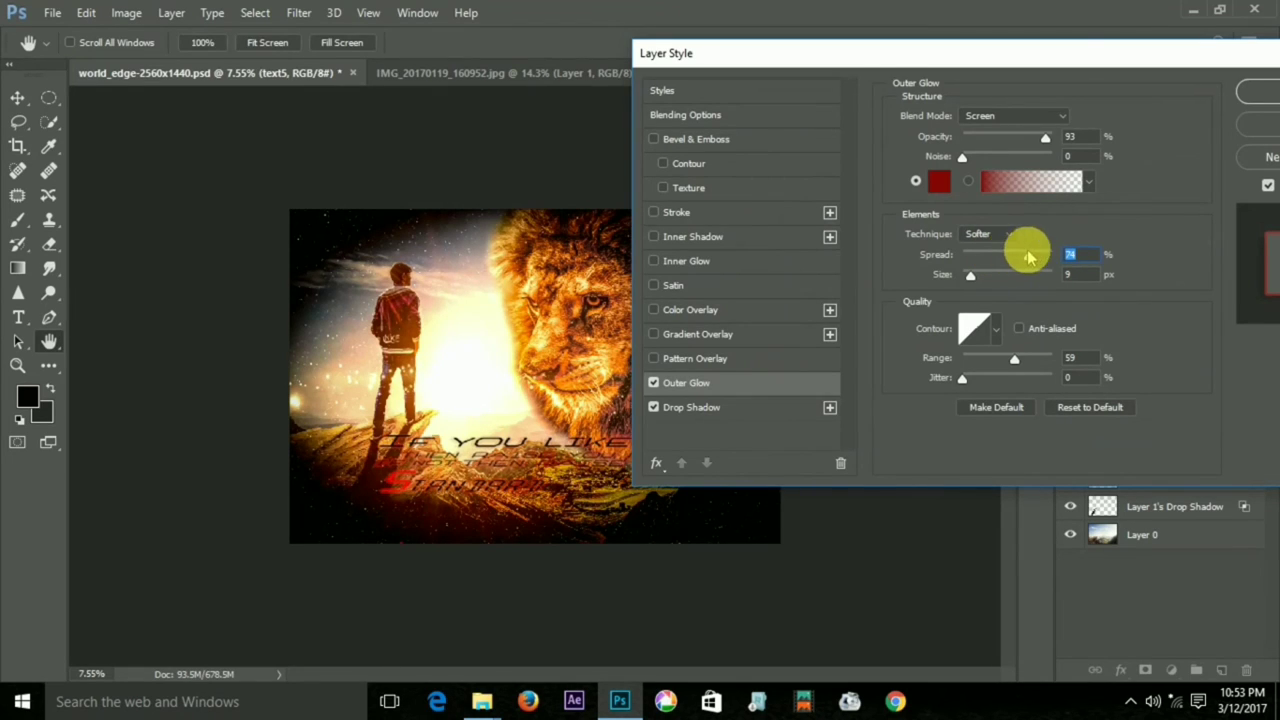
{"action": "left_click_drag", "start_coordinate": [1030, 257], "coordinate": [963, 258]}
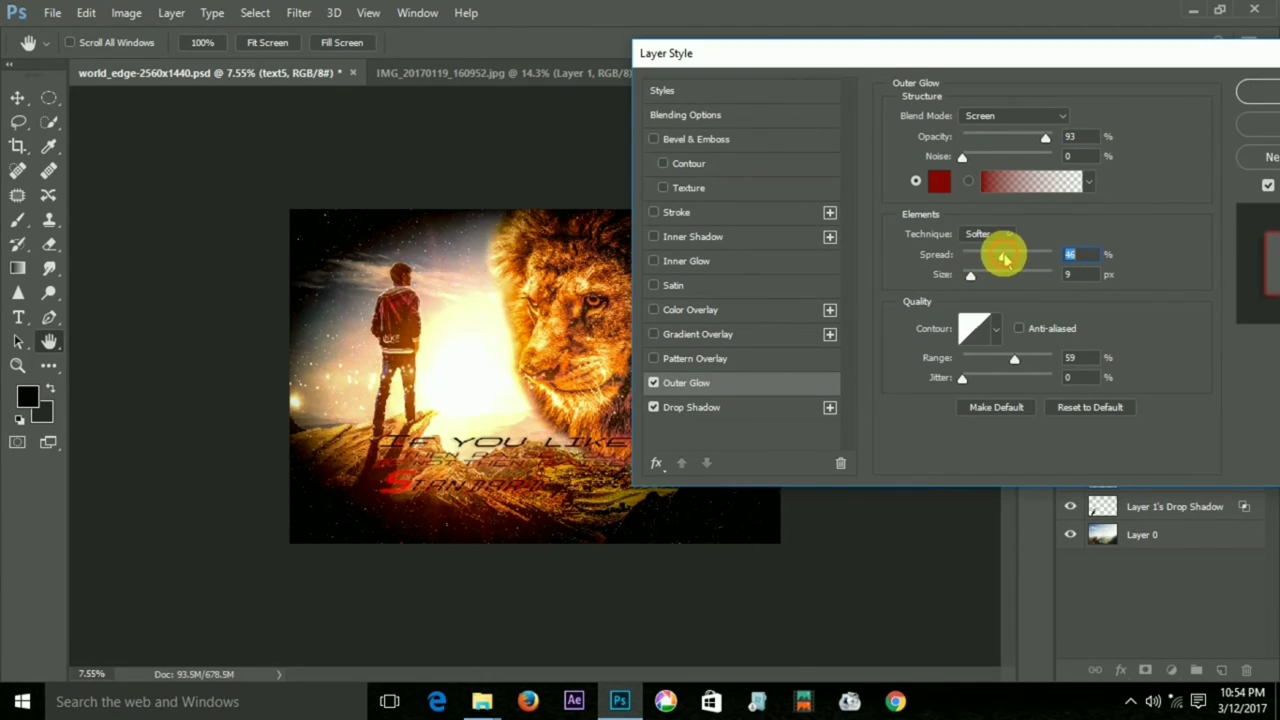
{"action": "mouse_move", "coordinate": [980, 279]}
{"action": "left_mouse_down"}
{"action": "mouse_move", "coordinate": [1023, 266]}
{"action": "mouse_move", "coordinate": [986, 278]}
{"action": "left_mouse_up"}
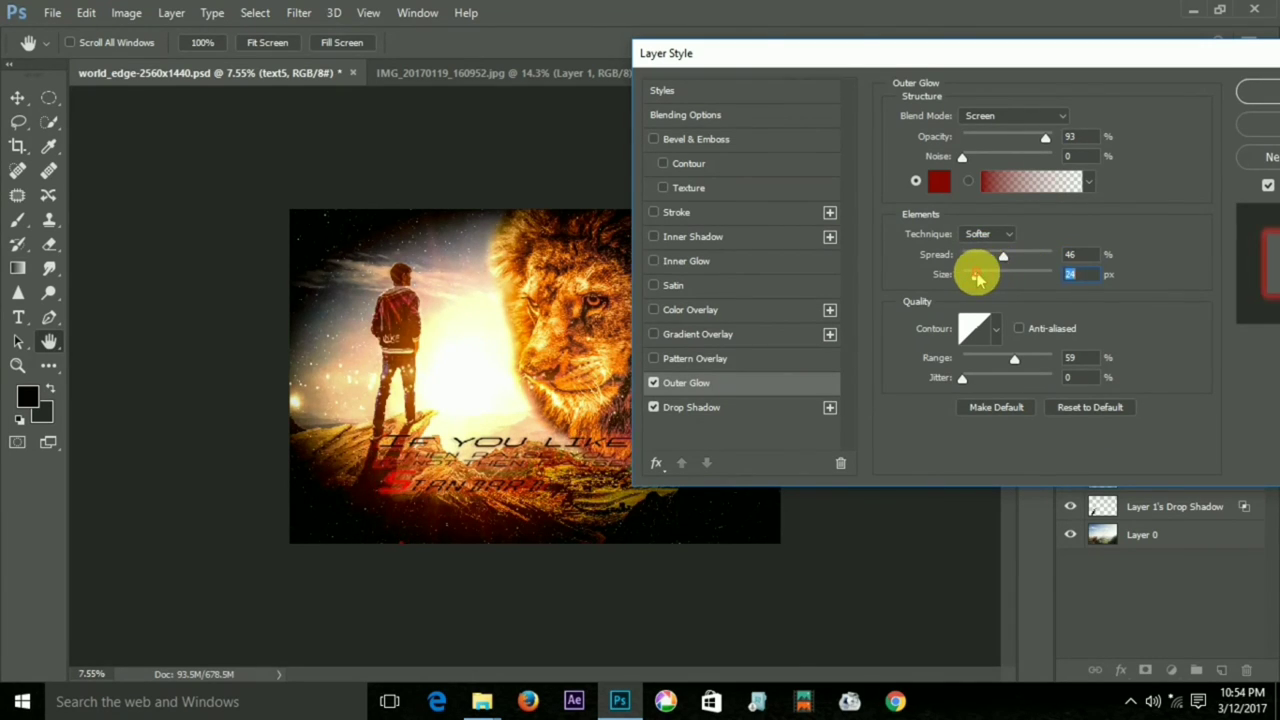
Enlarge the glow, add more noise, sample an orange colour from the picture, and apply
{"action": "left_click_drag", "start_coordinate": [1045, 55], "coordinate": [951, 75]}
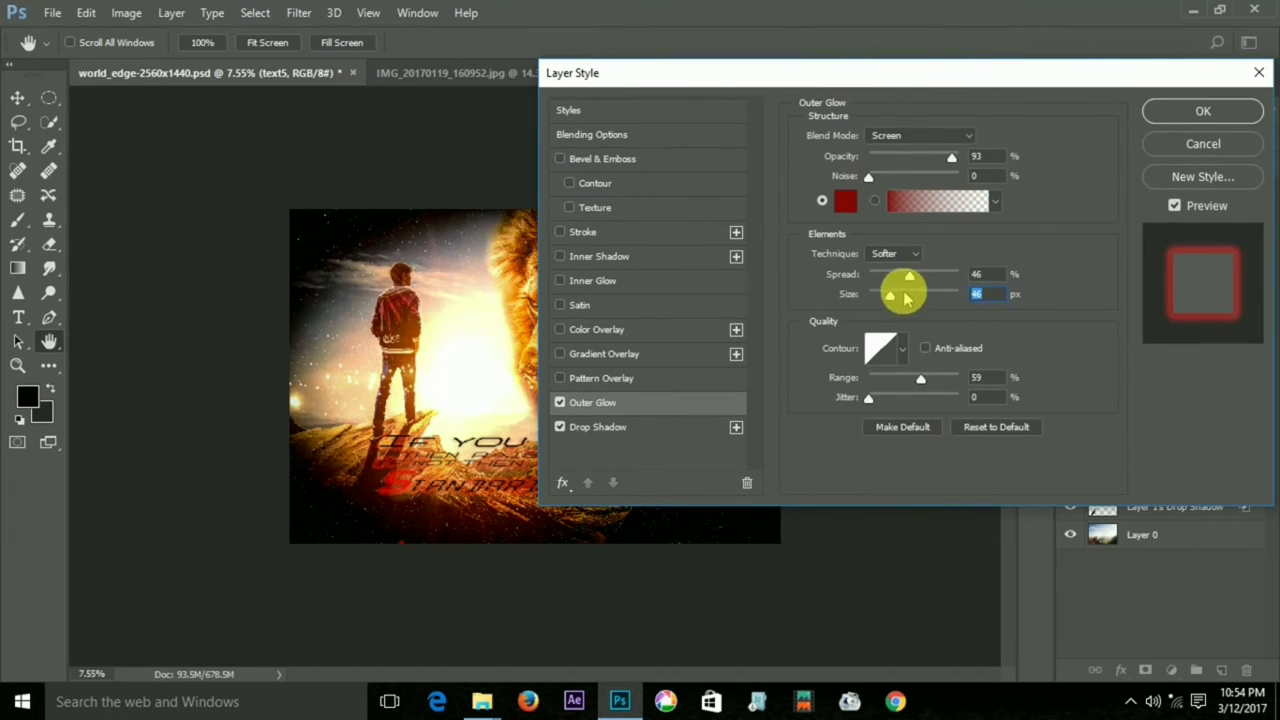
{"action": "mouse_move", "coordinate": [890, 292]}
{"action": "left_mouse_down"}
{"action": "mouse_move", "coordinate": [928, 294]}
{"action": "mouse_move", "coordinate": [903, 276]}
{"action": "mouse_move", "coordinate": [855, 296]}
{"action": "mouse_move", "coordinate": [885, 295]}
{"action": "mouse_move", "coordinate": [931, 262]}
{"action": "mouse_move", "coordinate": [871, 277]}
{"action": "mouse_move", "coordinate": [922, 292]}
{"action": "left_mouse_up"}
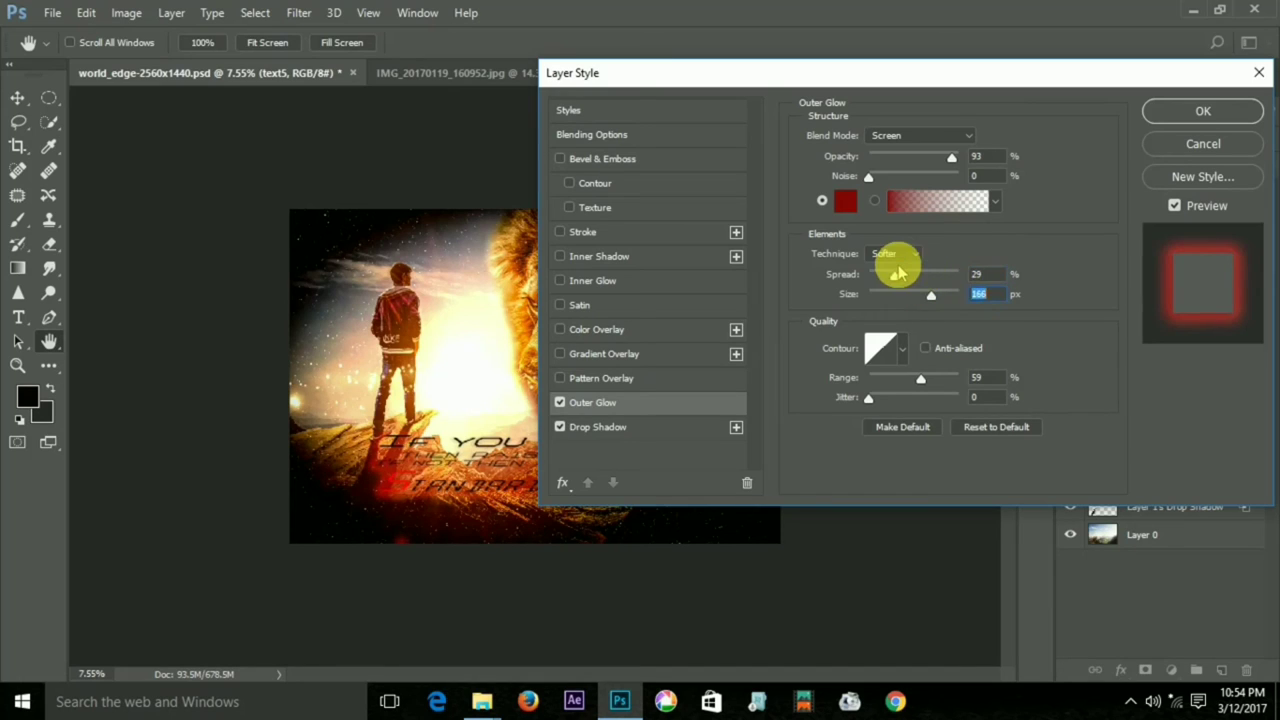
{"action": "mouse_move", "coordinate": [938, 297]}
{"action": "left_mouse_down"}
{"action": "mouse_move", "coordinate": [889, 294]}
{"action": "mouse_move", "coordinate": [925, 295]}
{"action": "mouse_move", "coordinate": [879, 278]}
{"action": "left_mouse_up"}
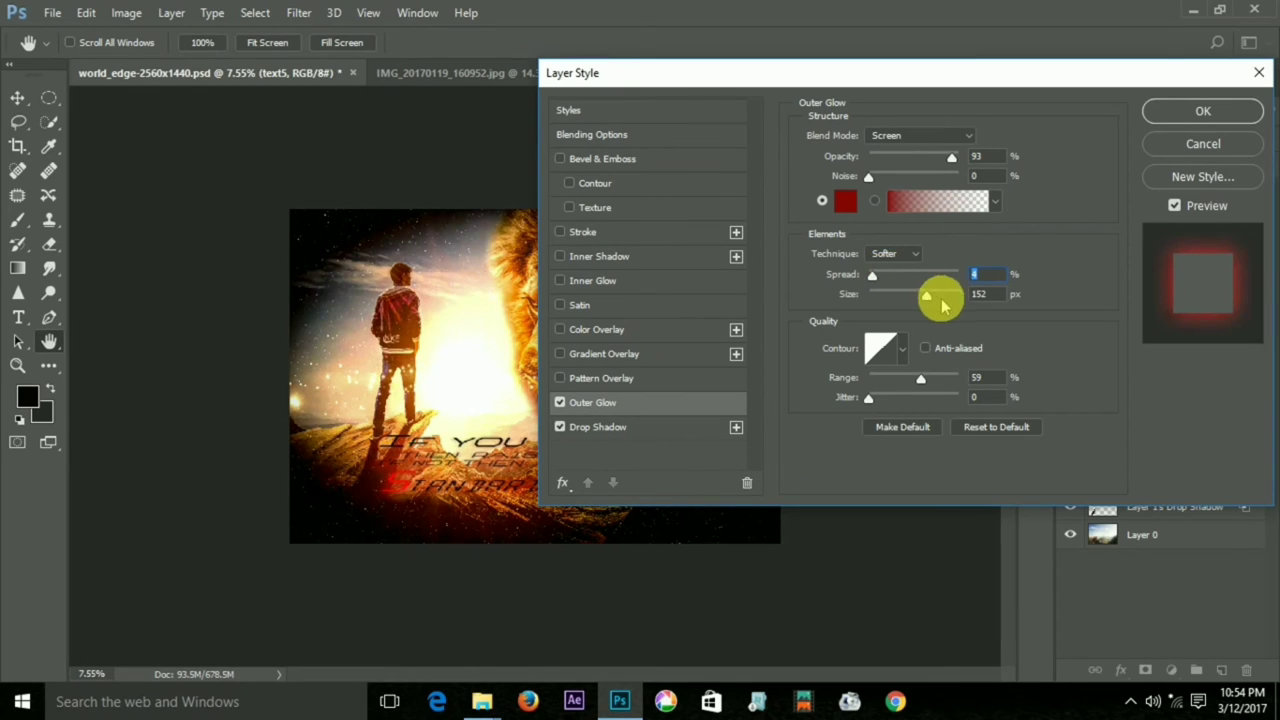
{"action": "mouse_move", "coordinate": [868, 176]}
{"action": "left_mouse_down"}
{"action": "mouse_move", "coordinate": [899, 178]}
{"action": "mouse_move", "coordinate": [868, 178]}
{"action": "left_mouse_up"}
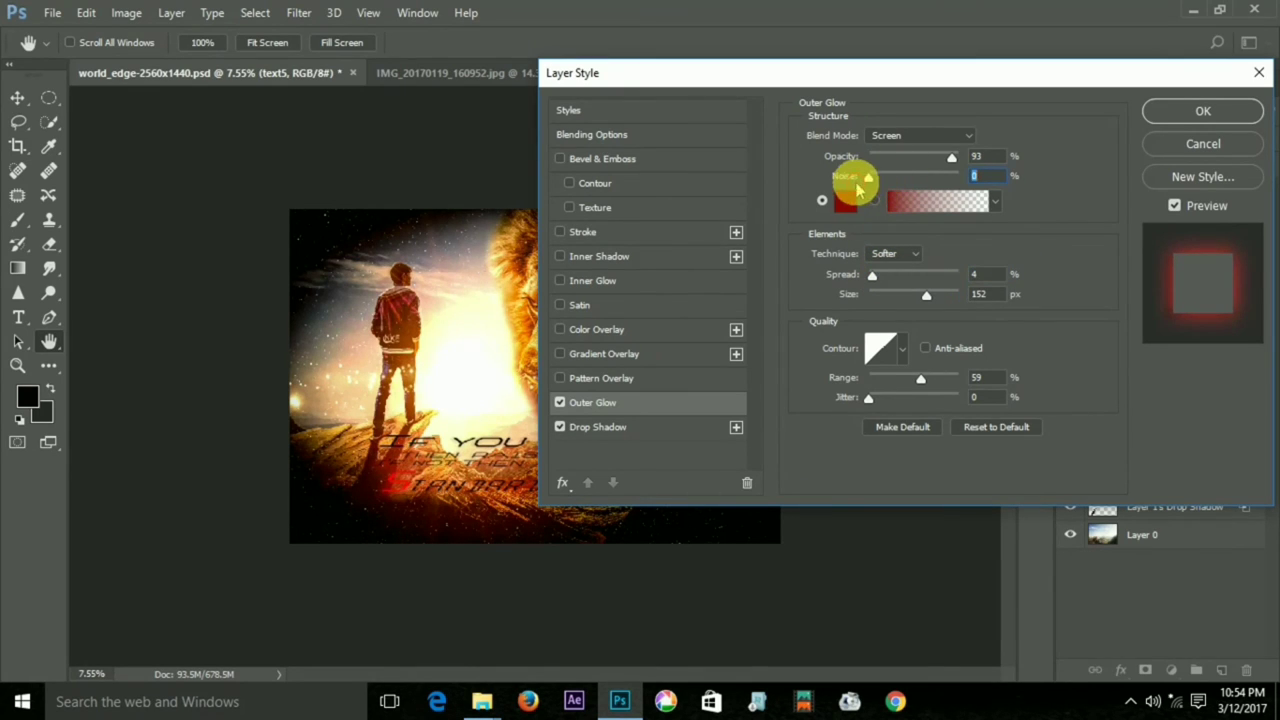
{"action": "left_click", "coordinate": [845, 201]}
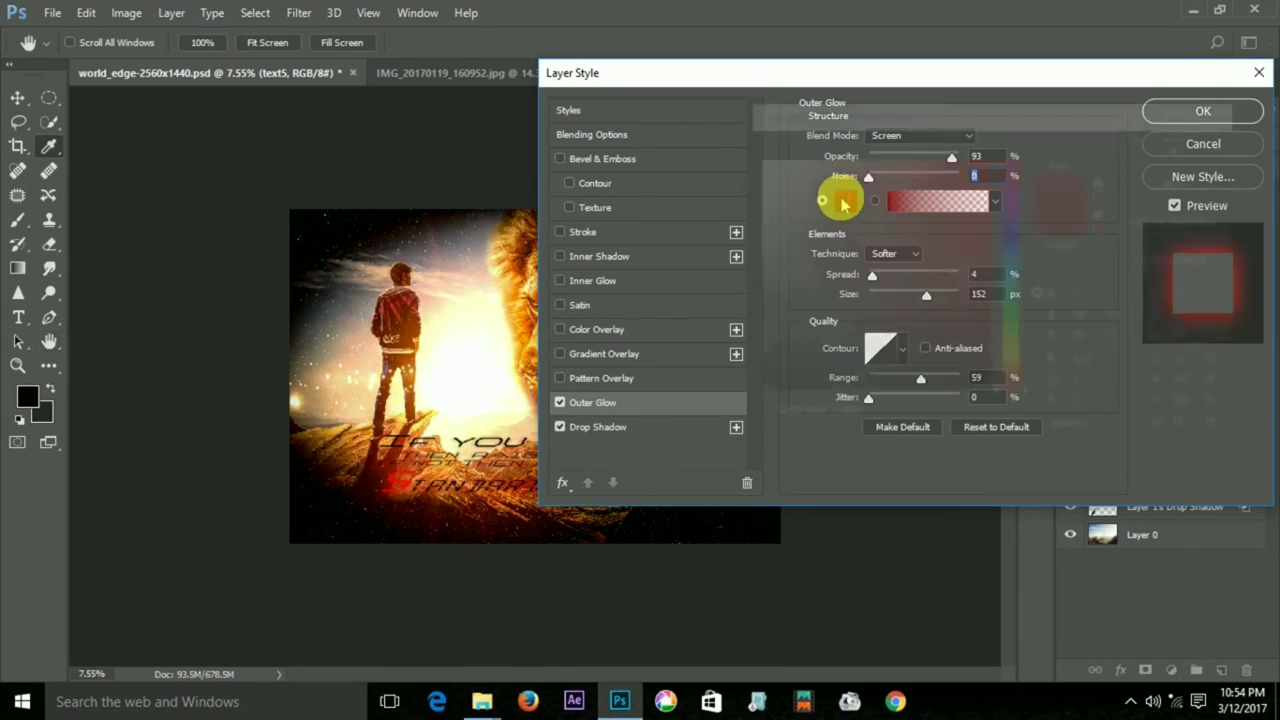
{"action": "left_click", "coordinate": [978, 170]}
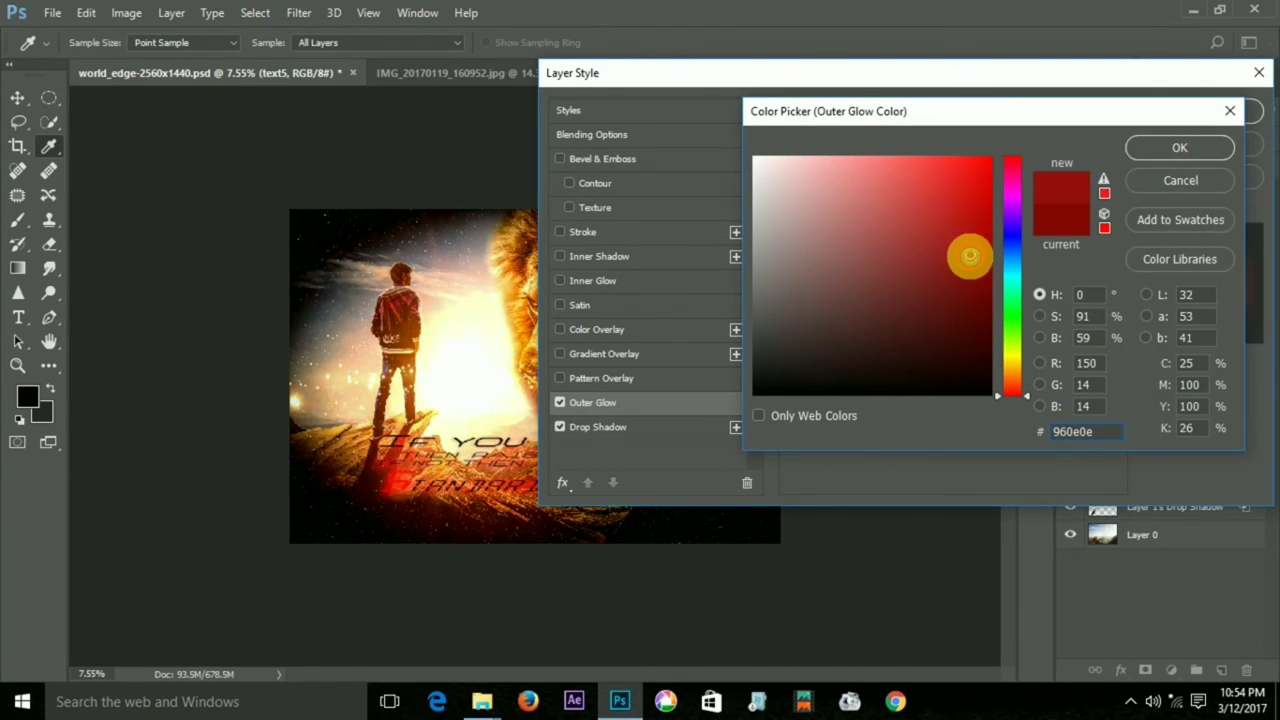
{"action": "left_click", "coordinate": [528, 352]}
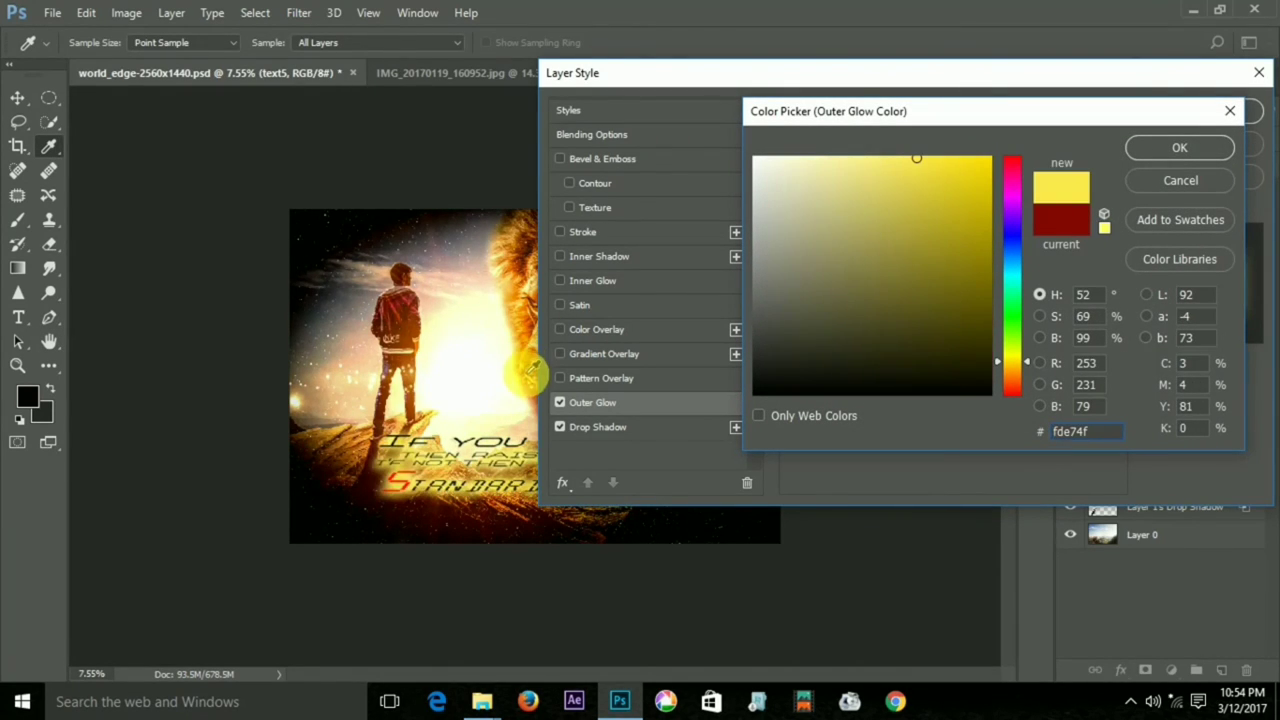
{"action": "left_click", "coordinate": [533, 384]}
{"action": "left_click", "coordinate": [1165, 148]}
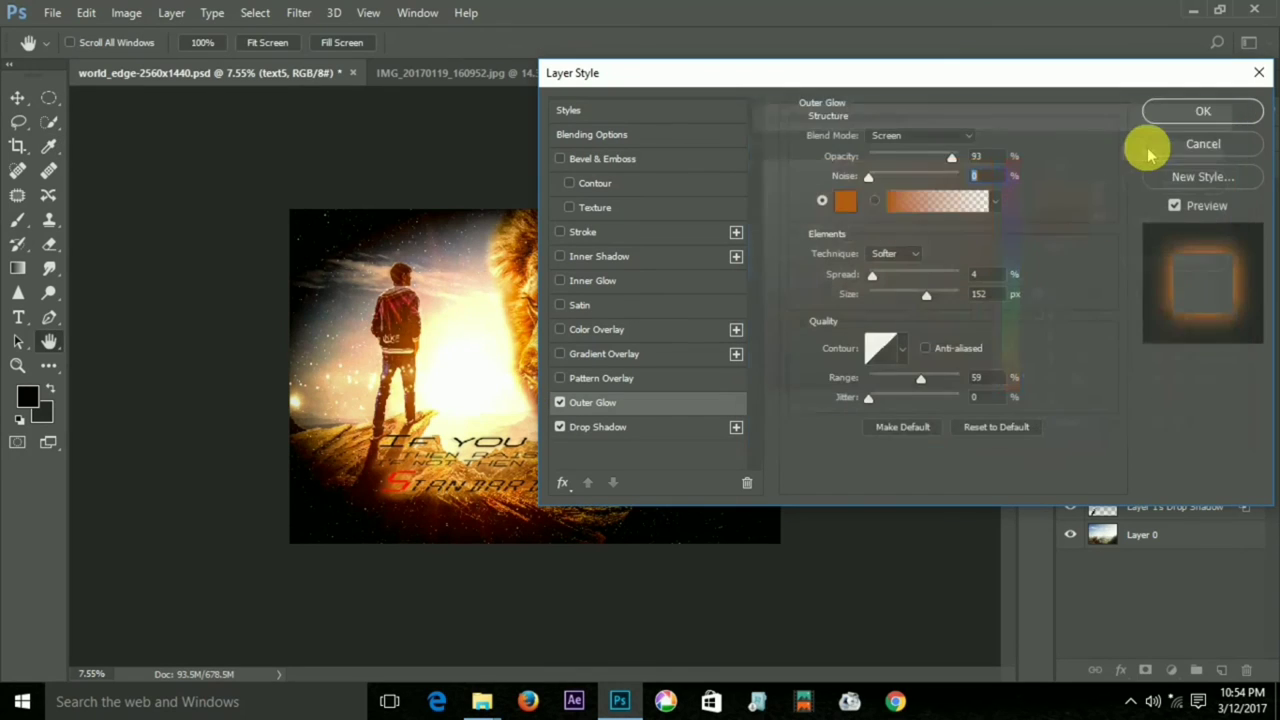
{"action": "left_click", "coordinate": [1205, 113]}
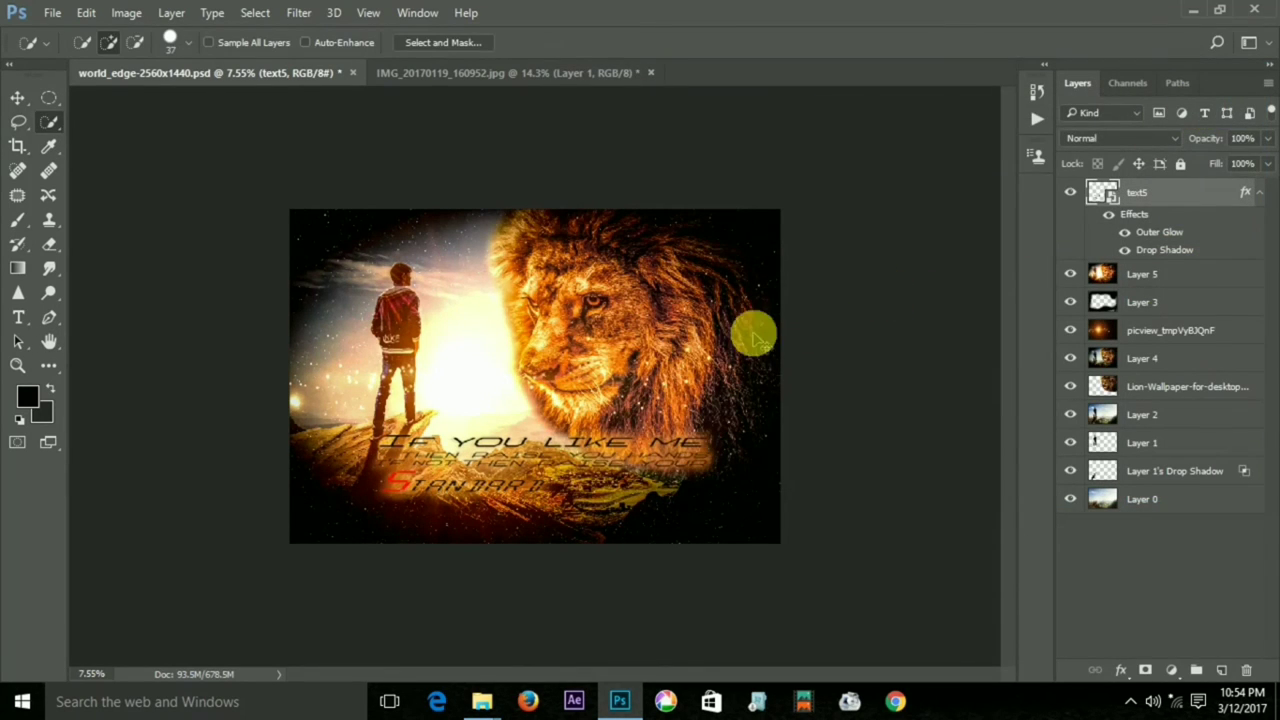
Move the quote text block a little lower on the image
{"action": "key", "text": "ctrl+t"}
{"action": "mouse_move", "coordinate": [532, 400]}
{"action": "left_mouse_down"}
{"action": "mouse_move", "coordinate": [530, 454]}
{"action": "mouse_move", "coordinate": [540, 442]}
{"action": "left_mouse_up"}
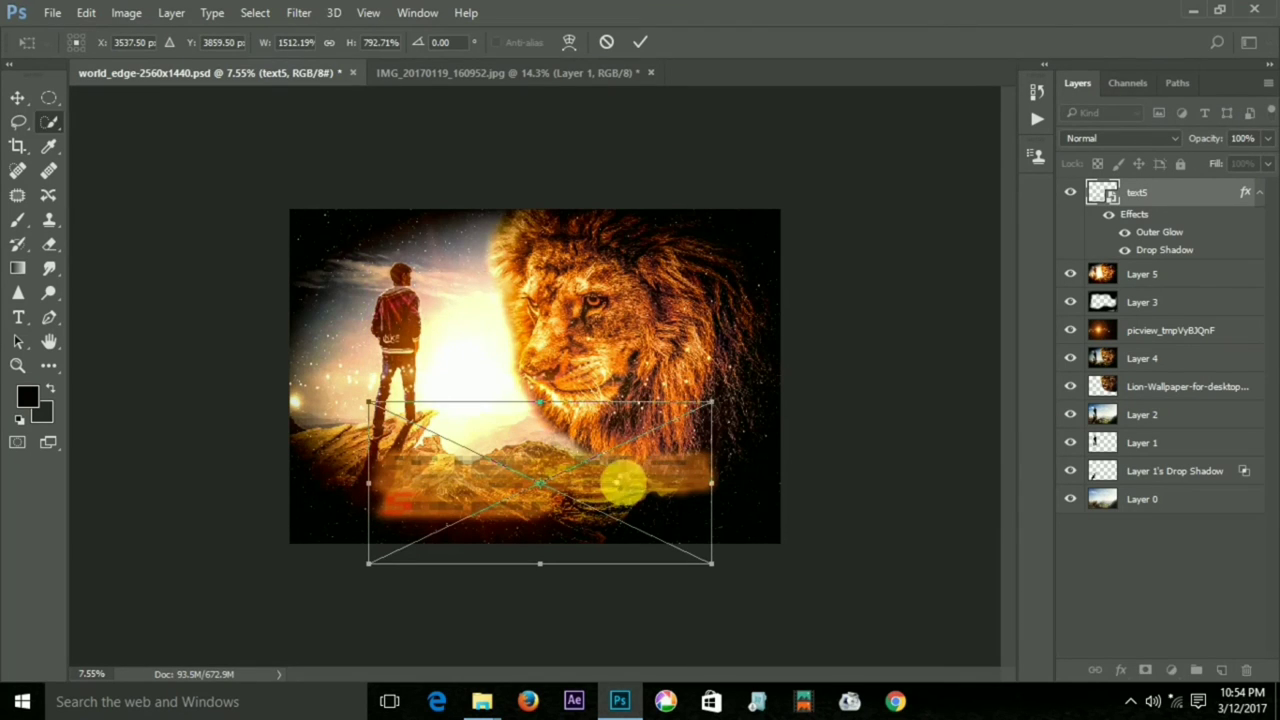
{"action": "key", "text": "Return"}
{"action": "scroll", "coordinate": [622, 480], "scroll_direction": "up", "scroll_amount": 2}
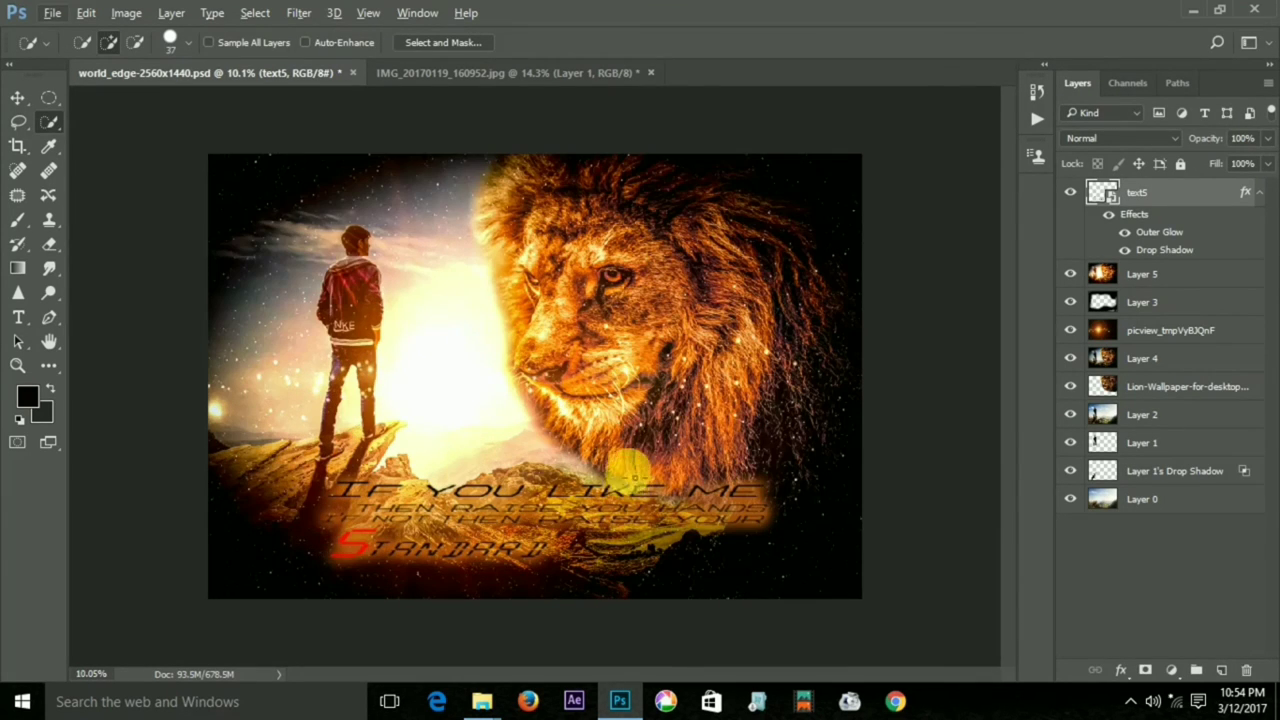
{"action": "scroll", "coordinate": [640, 455], "scroll_direction": "up", "scroll_amount": 1}
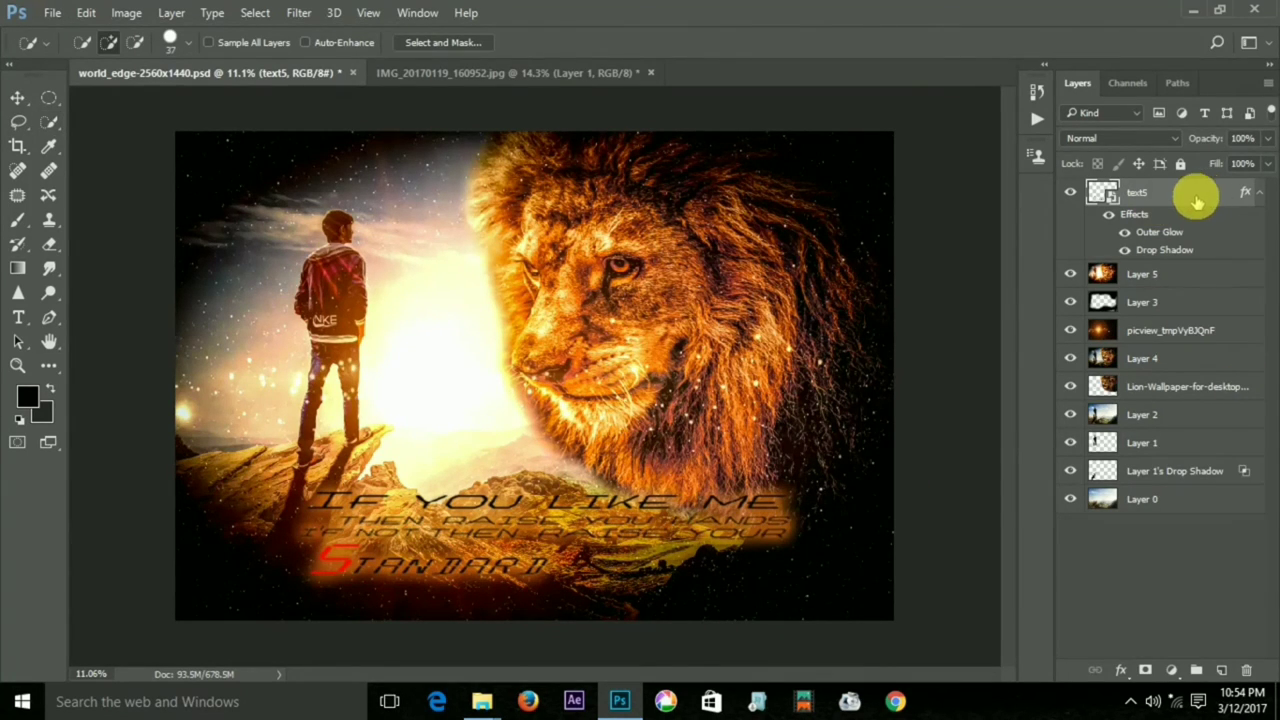
Check the Outer Glow settings, then duplicate the text5 layer with Ctrl+J
{"action": "double_click", "coordinate": [1197, 200]}
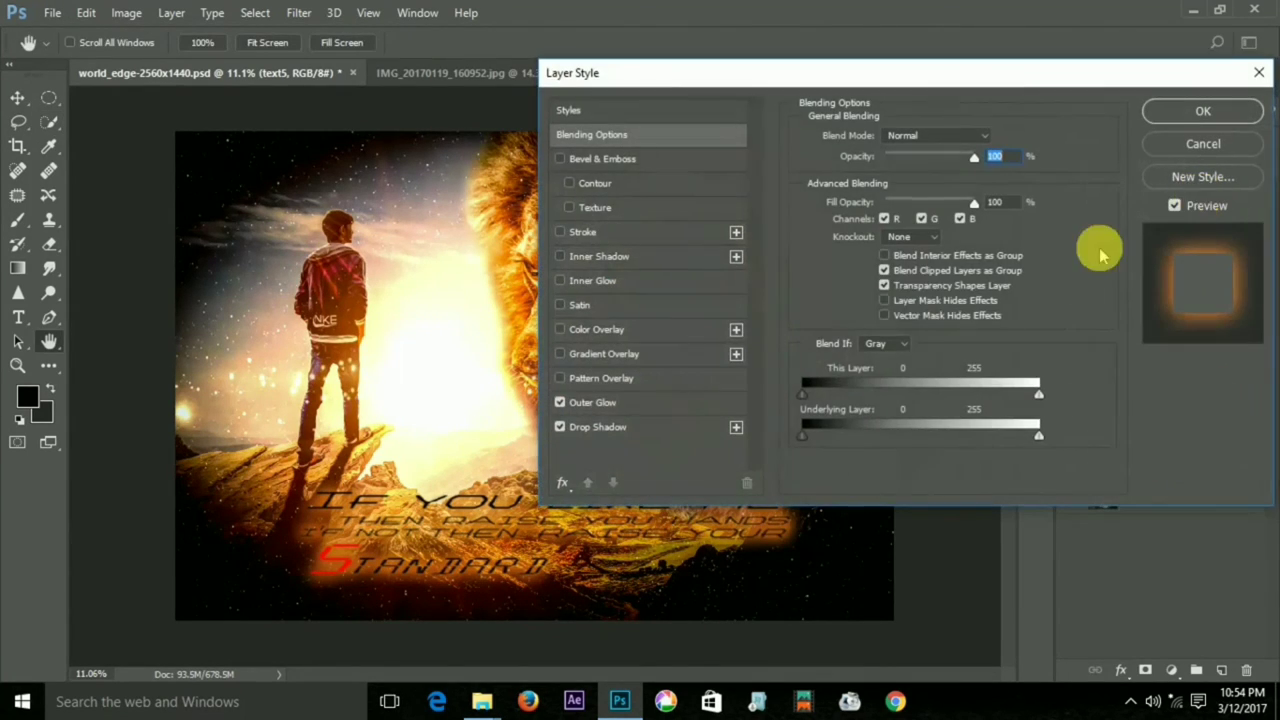
{"action": "left_click", "coordinate": [650, 404]}
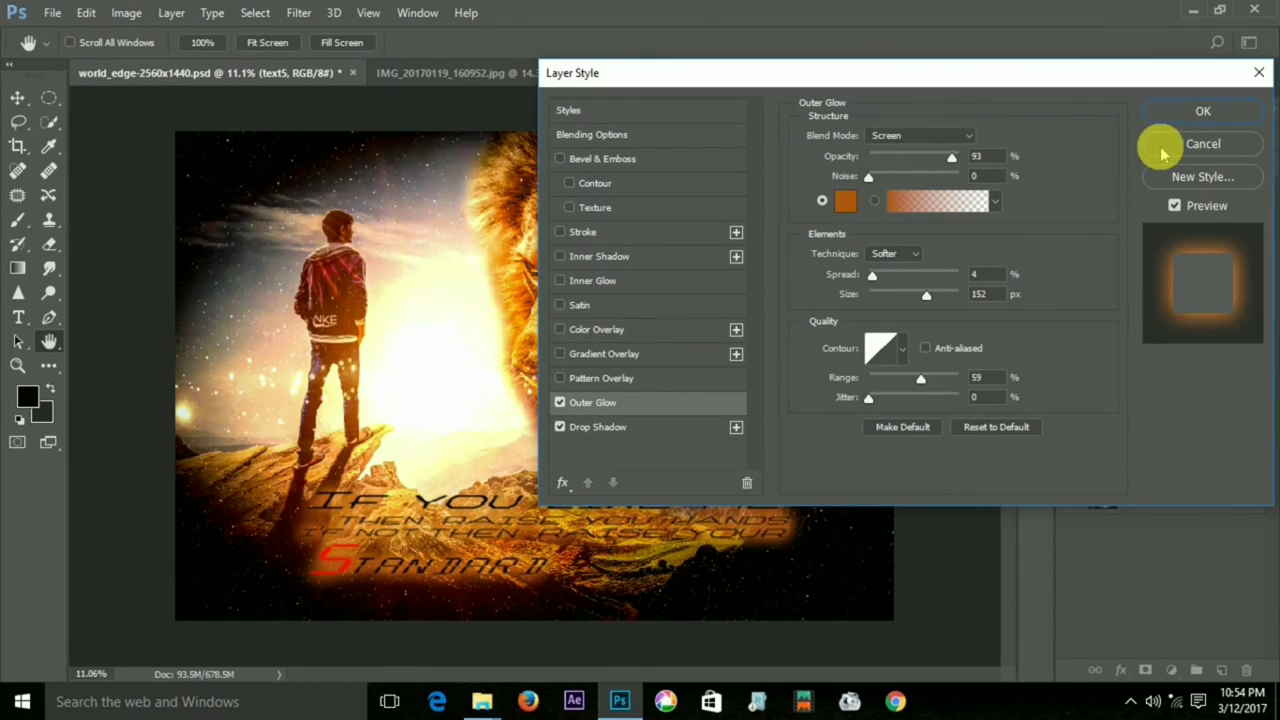
{"action": "left_click", "coordinate": [1195, 112]}
{"action": "key", "text": "ctrl+j"}
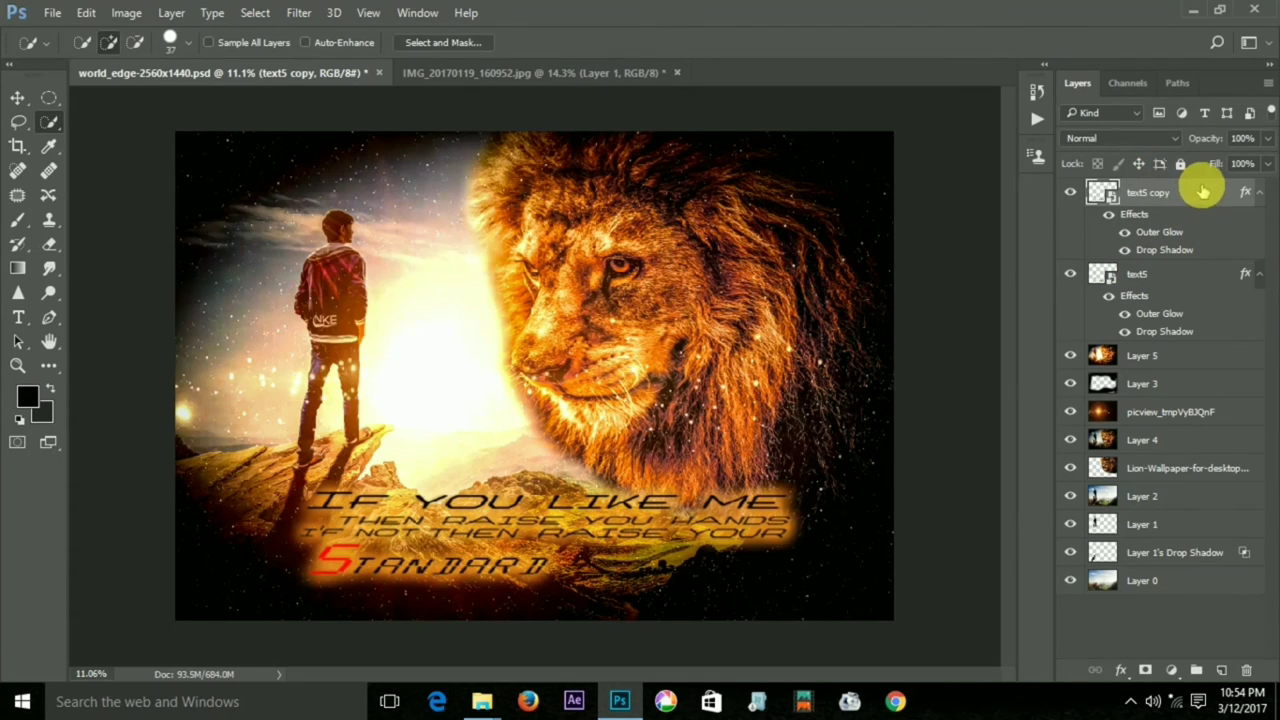
{"action": "left_click", "coordinate": [1140, 138]}
{"action": "left_click", "coordinate": [1142, 140]}
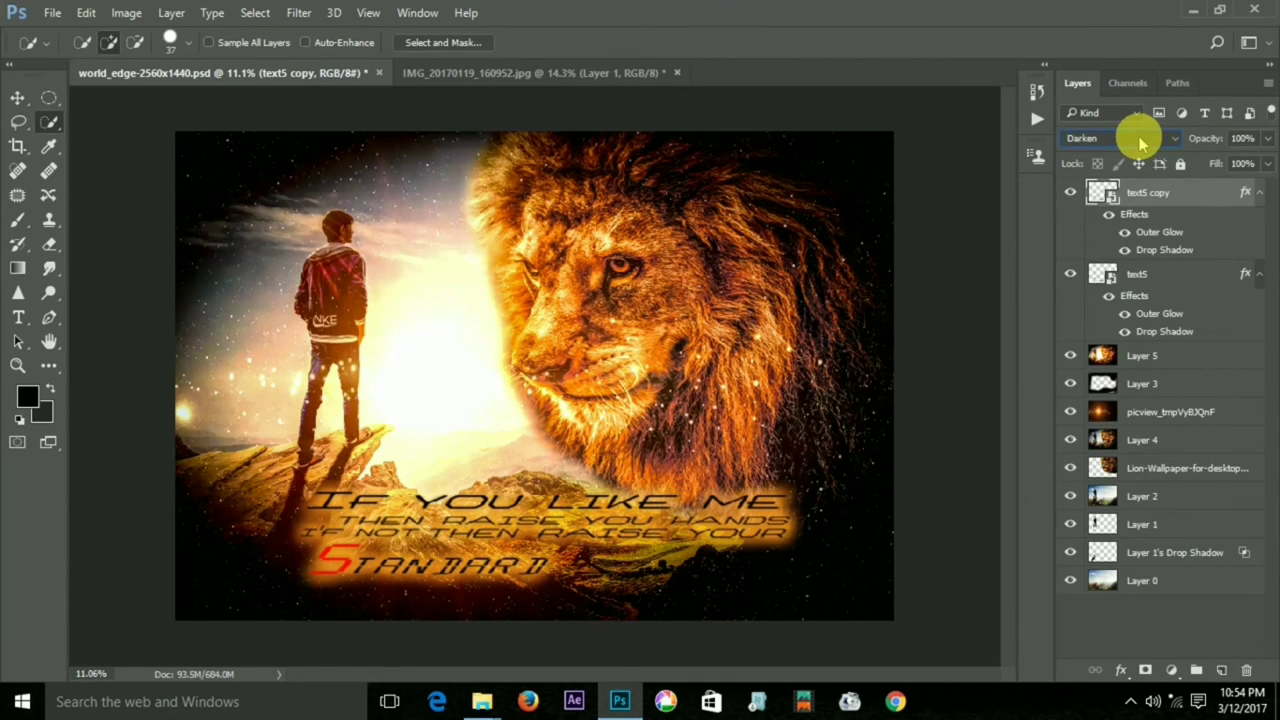
{"action": "left_click", "coordinate": [1141, 140]}
{"action": "left_click", "coordinate": [1141, 143]}
{"action": "scroll", "coordinate": [1141, 143], "scroll_direction": "down", "scroll_amount": 3}
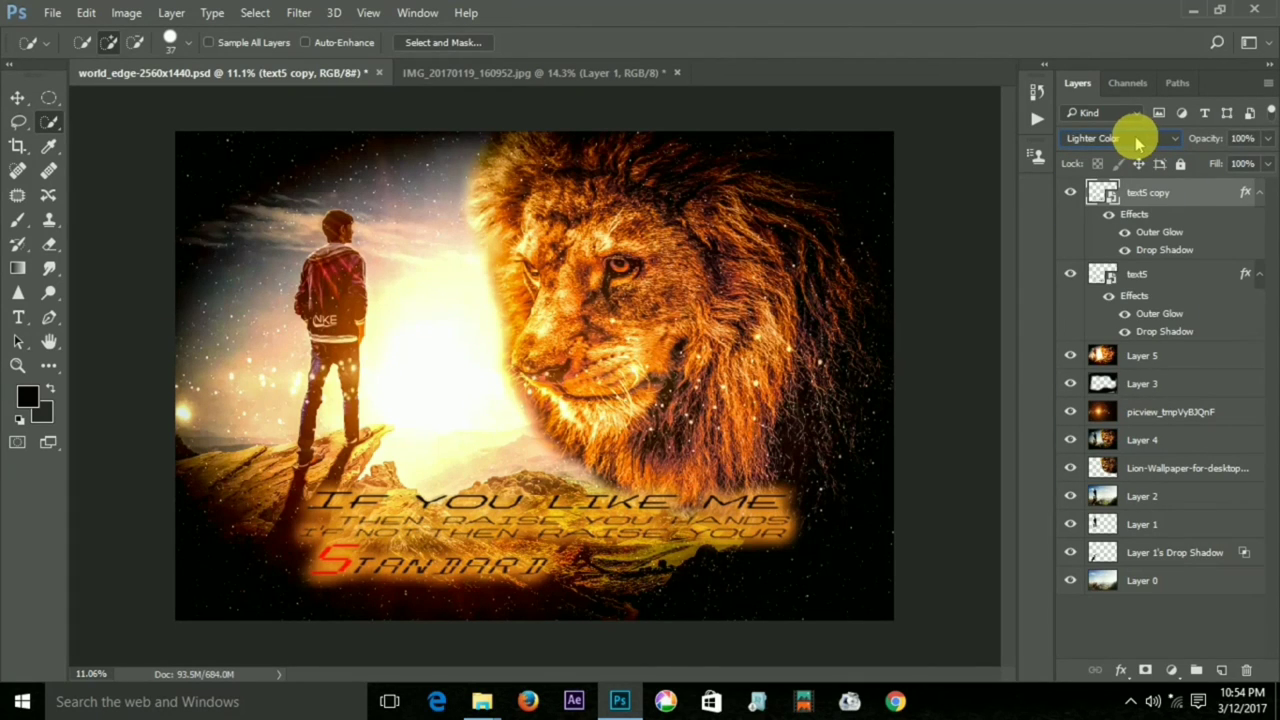
{"action": "scroll", "coordinate": [1137, 143], "scroll_direction": "down", "scroll_amount": 1}
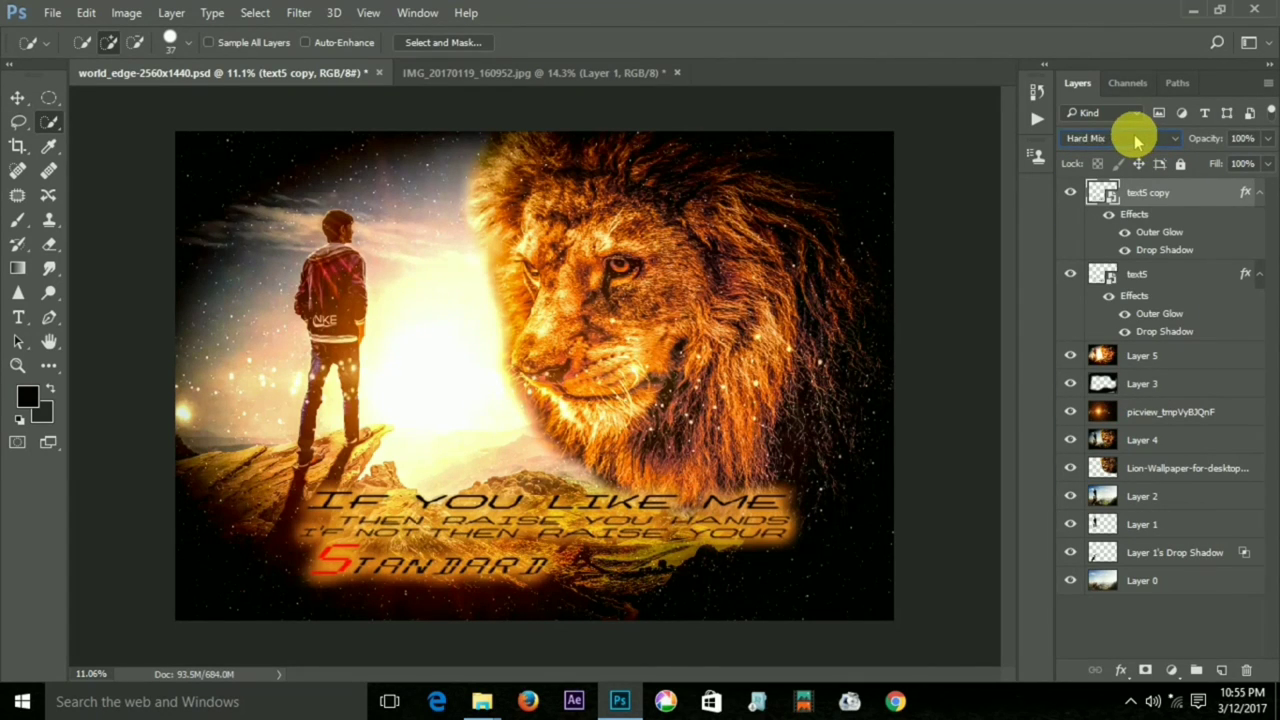
{"action": "scroll", "coordinate": [1137, 142], "scroll_direction": "up", "scroll_amount": 4}
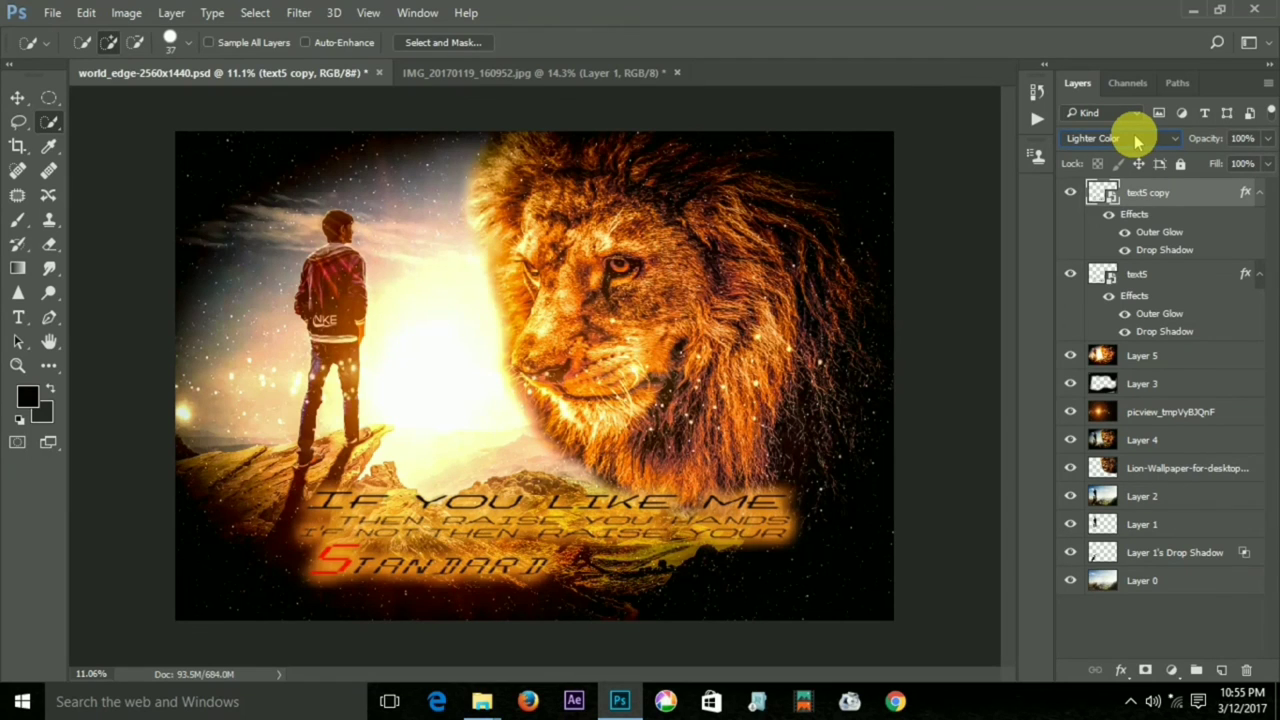
{"action": "scroll", "coordinate": [1137, 142], "scroll_direction": "up", "scroll_amount": 6}
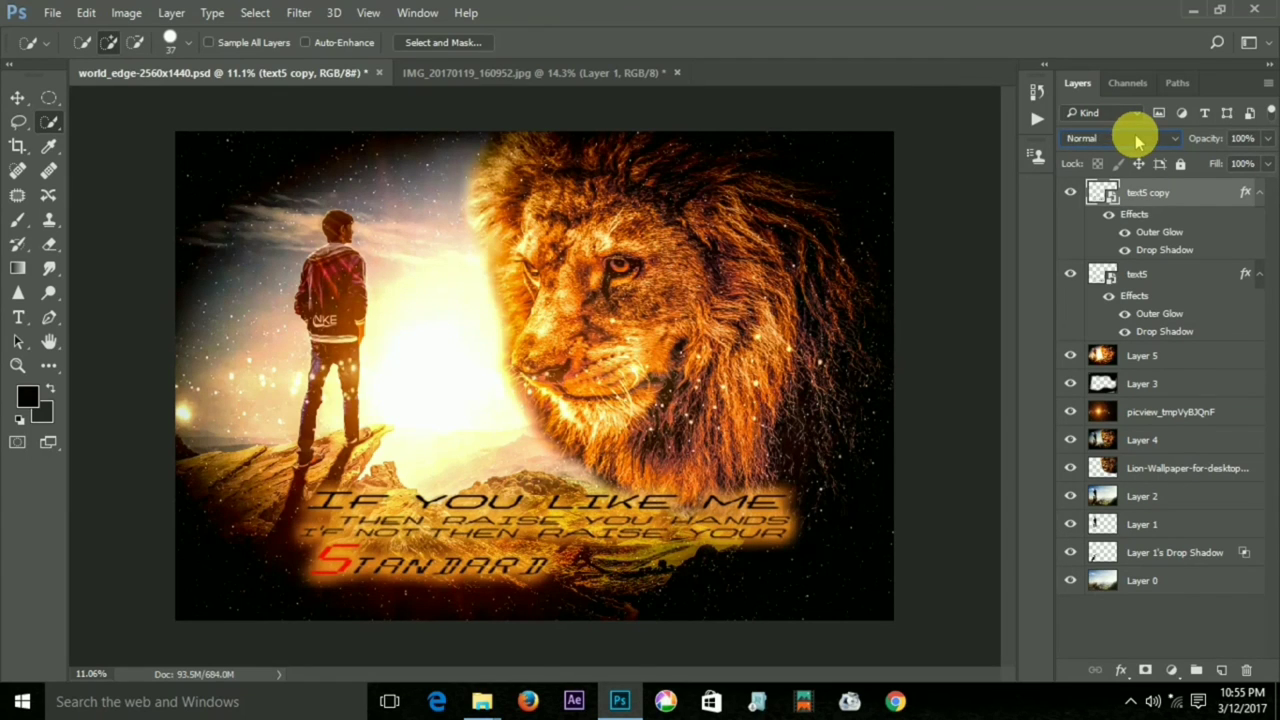
{"action": "left_click", "coordinate": [1070, 192]}
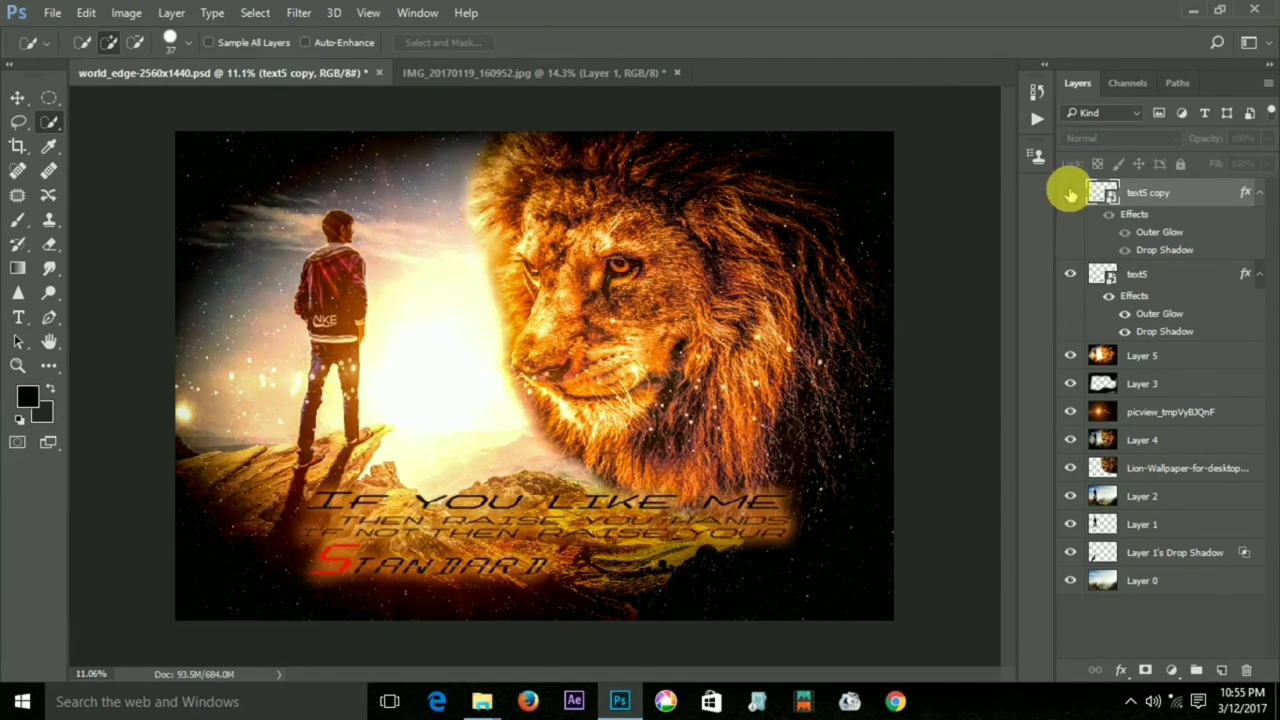
{"action": "left_click", "coordinate": [1160, 274]}
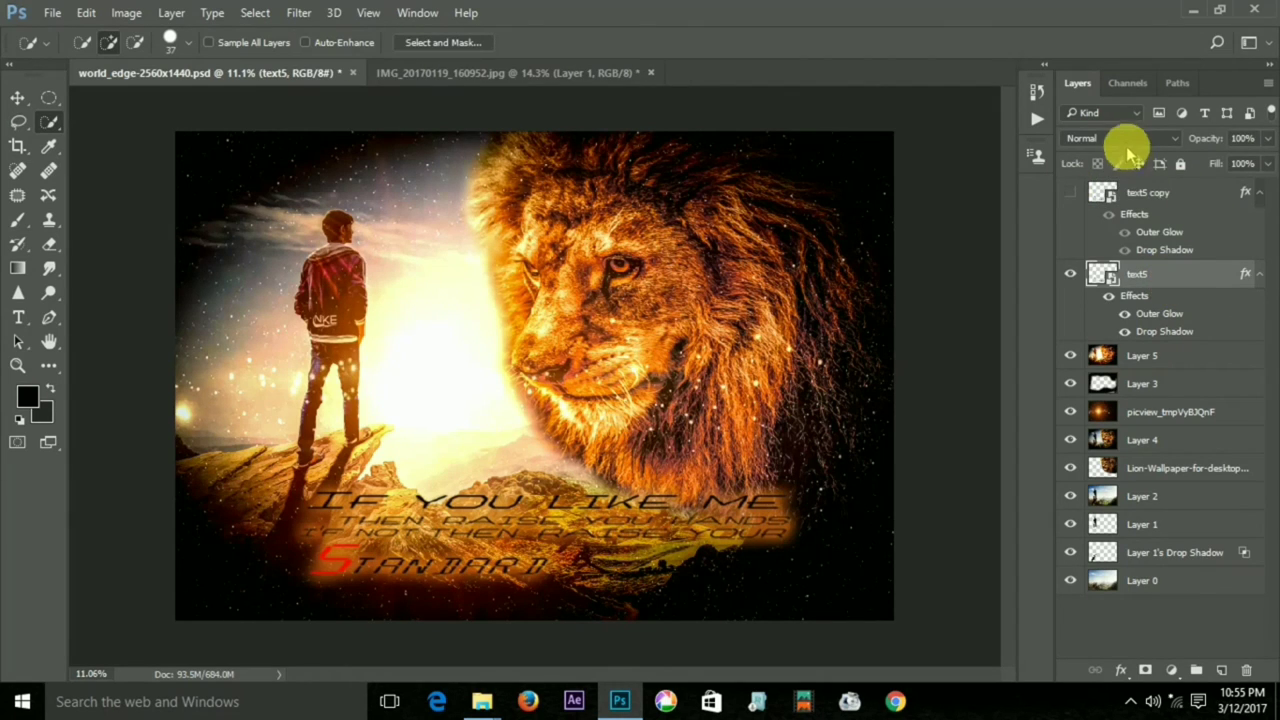
{"action": "left_click", "coordinate": [1128, 140]}
{"action": "scroll", "coordinate": [1127, 145], "scroll_direction": "down", "scroll_amount": 1}
{"action": "scroll", "coordinate": [1123, 142], "scroll_direction": "down", "scroll_amount": 2}
{"action": "scroll", "coordinate": [1123, 143], "scroll_direction": "down", "scroll_amount": 2}
{"action": "scroll", "coordinate": [1123, 143], "scroll_direction": "down", "scroll_amount": 1}
{"action": "scroll", "coordinate": [1123, 143], "scroll_direction": "down", "scroll_amount": 2}
{"action": "scroll", "coordinate": [1123, 143], "scroll_direction": "down", "scroll_amount": 2}
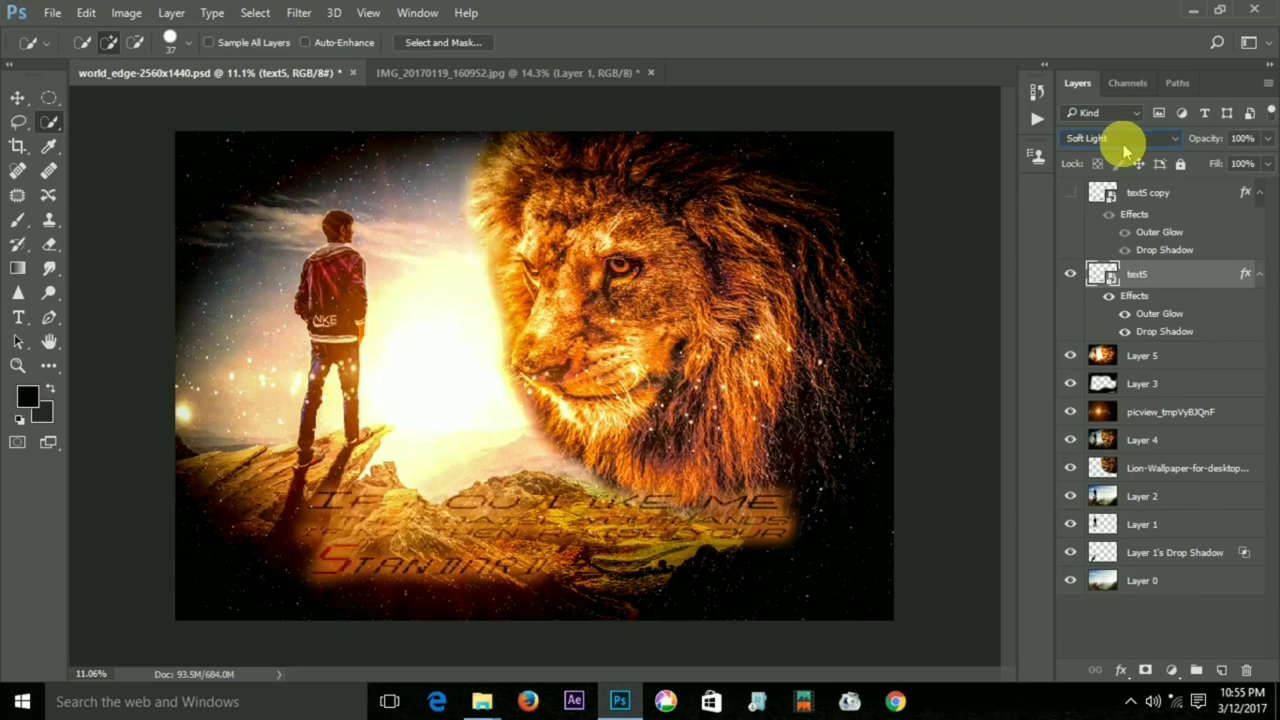
{"action": "scroll", "coordinate": [1123, 143], "scroll_direction": "down", "scroll_amount": 2}
{"action": "scroll", "coordinate": [1123, 143], "scroll_direction": "down", "scroll_amount": 2}
{"action": "scroll", "coordinate": [1123, 143], "scroll_direction": "down", "scroll_amount": 3}
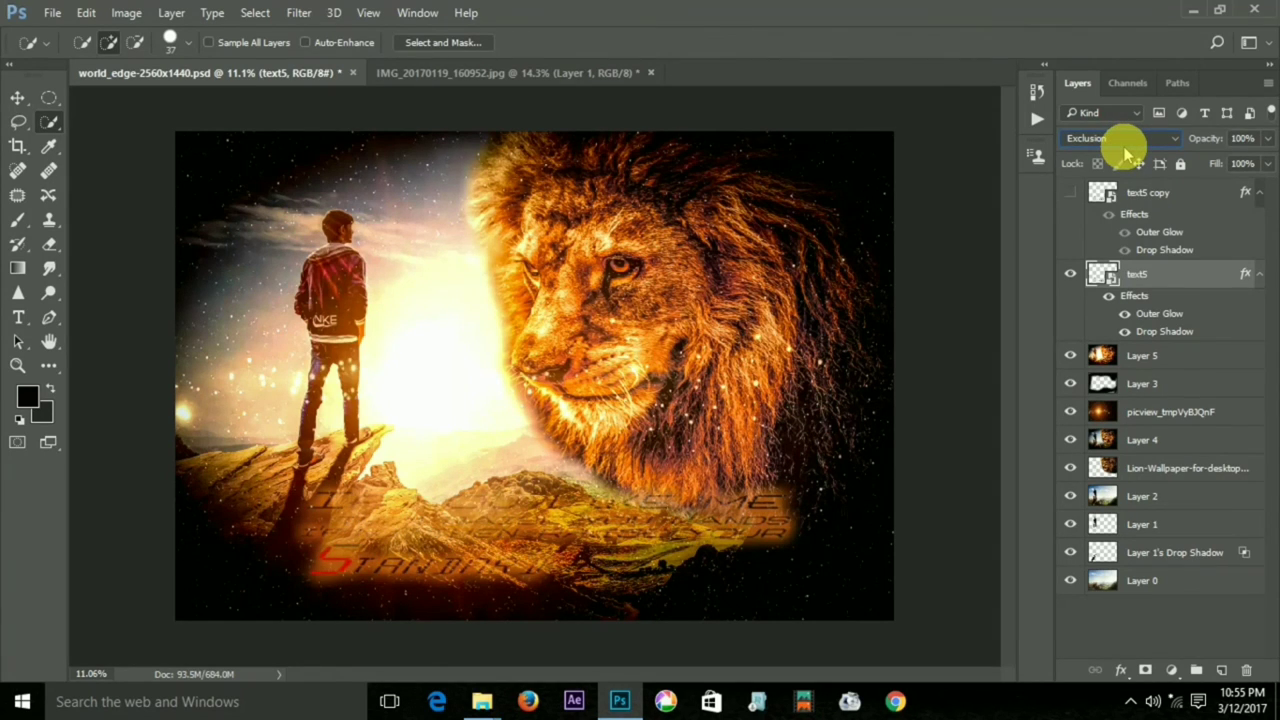
{"action": "scroll", "coordinate": [1127, 145], "scroll_direction": "down", "scroll_amount": 4}
{"action": "scroll", "coordinate": [1127, 145], "scroll_direction": "down", "scroll_amount": 4}
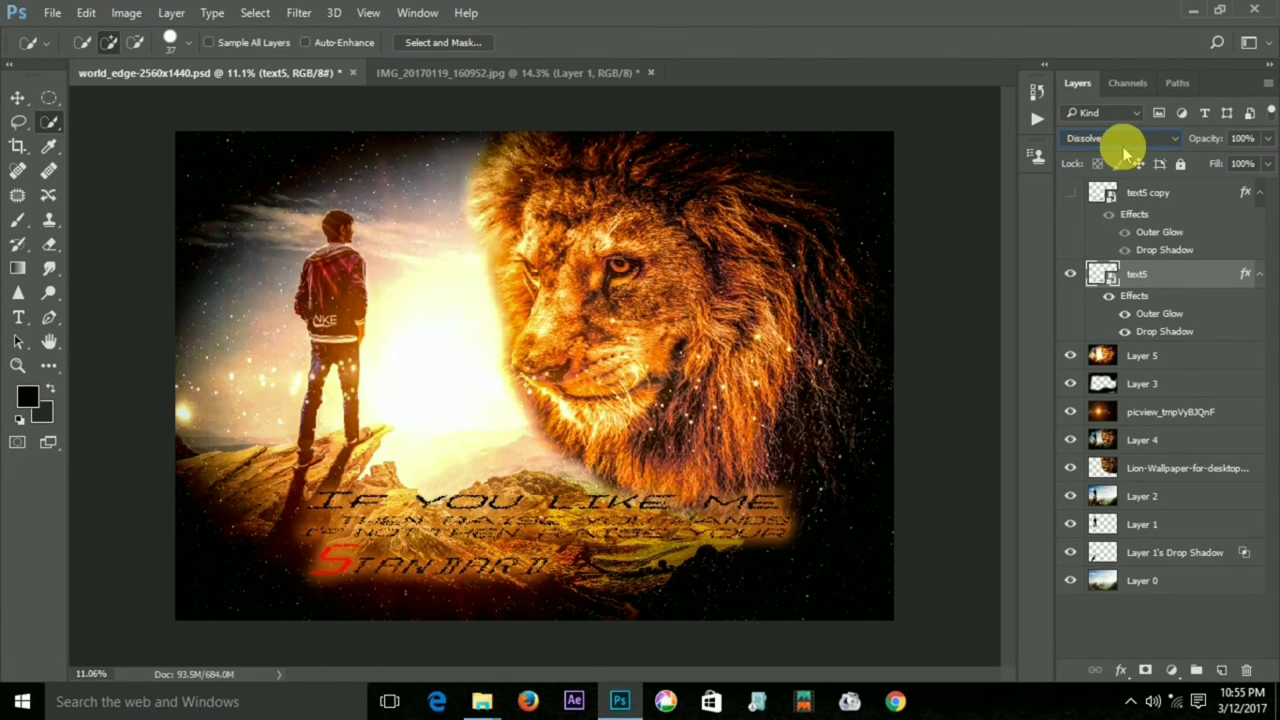
{"action": "left_click", "coordinate": [1070, 192]}
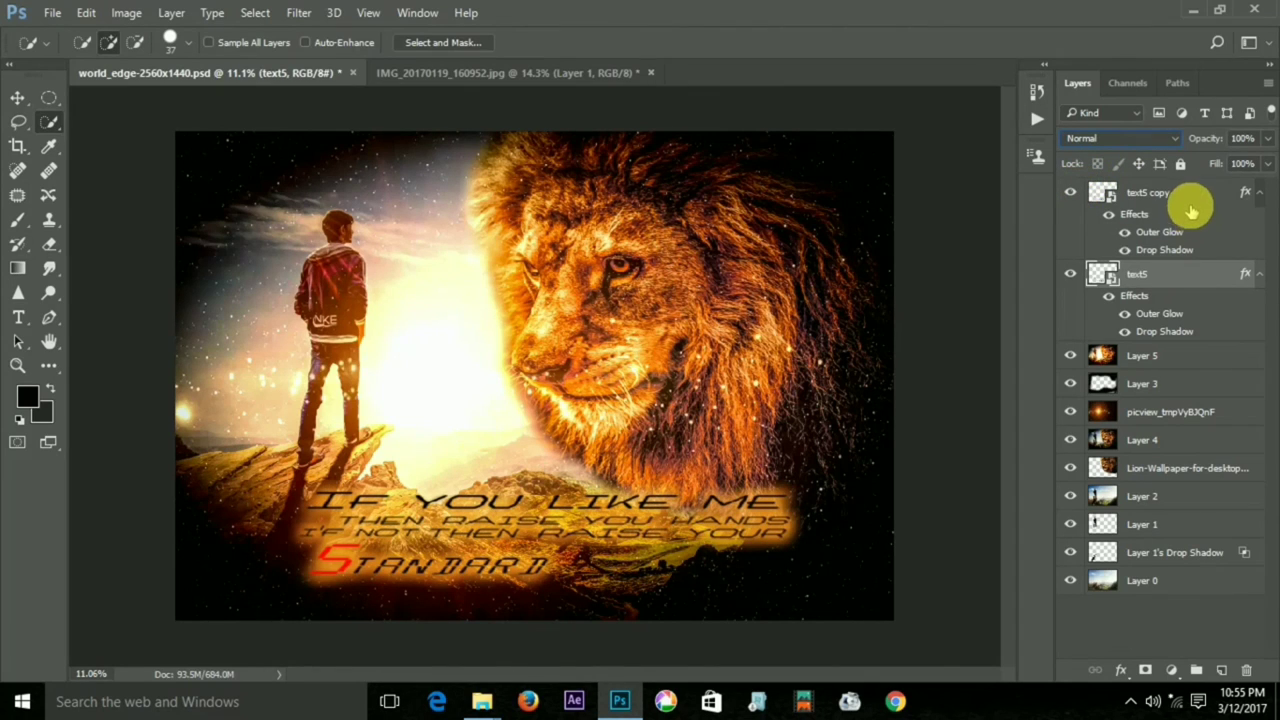
{"action": "left_click", "coordinate": [1185, 195]}
{"action": "key", "text": "ctrl+t"}
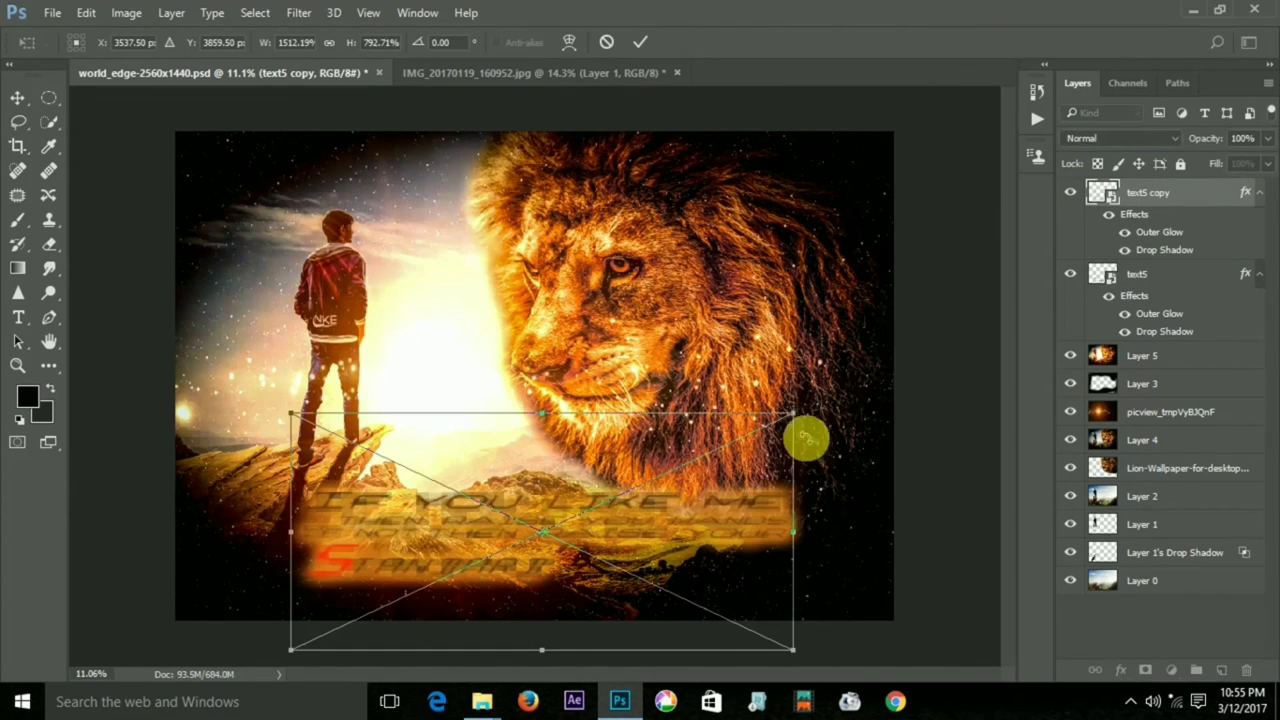
Stretch the quote text taller and wider and shift it down-left
{"action": "key", "text": "Return"}
{"action": "key", "text": "w"}
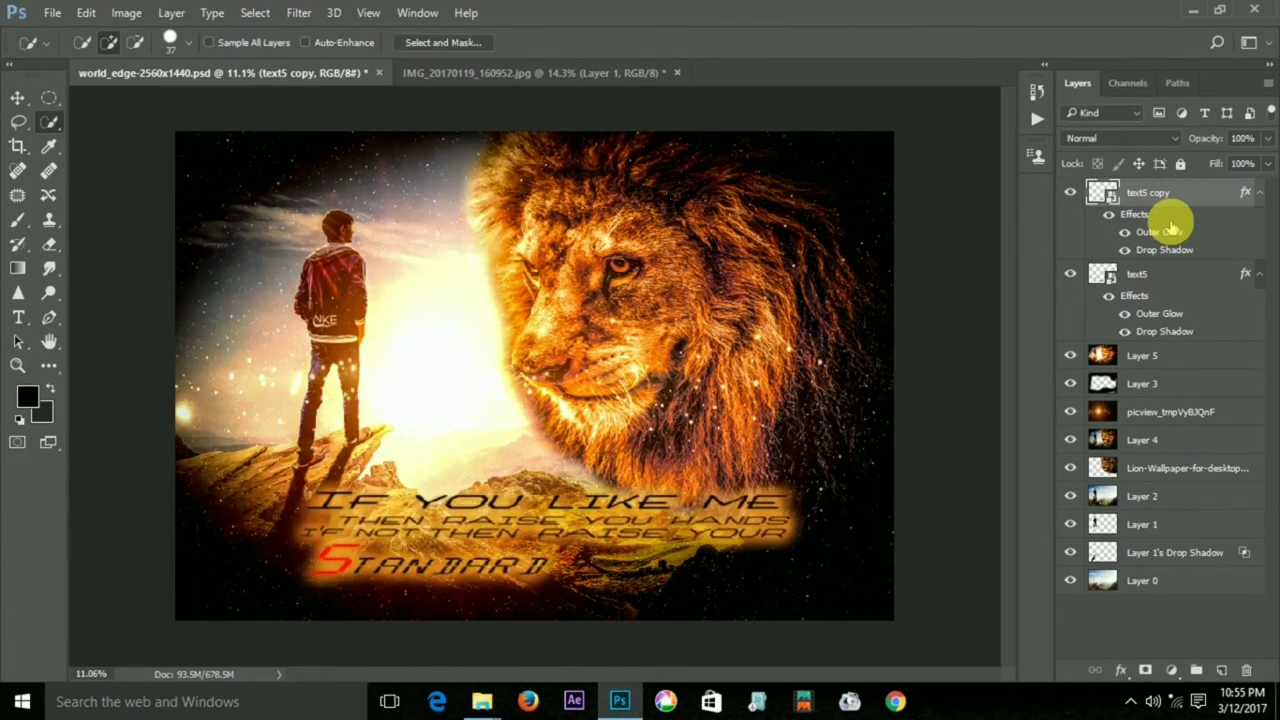
{"action": "key", "text": "ctrl+t"}
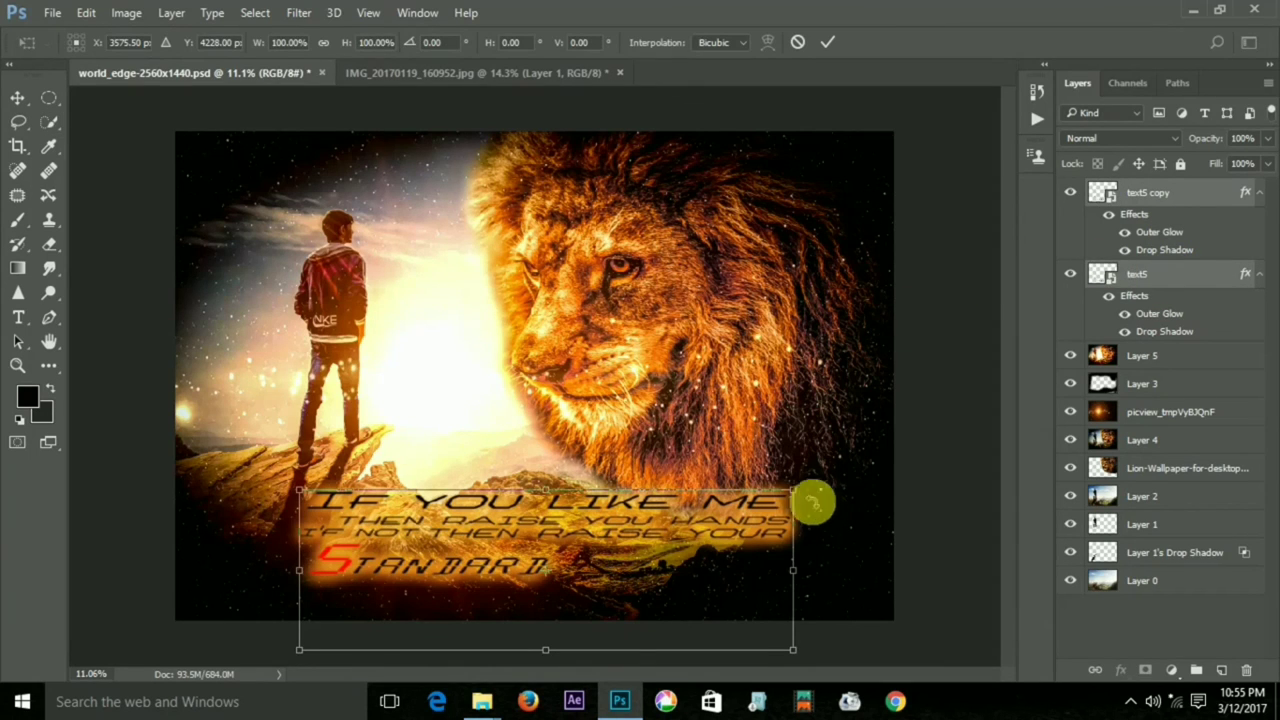
{"action": "left_click_drag", "start_coordinate": [792, 487], "coordinate": [866, 446]}
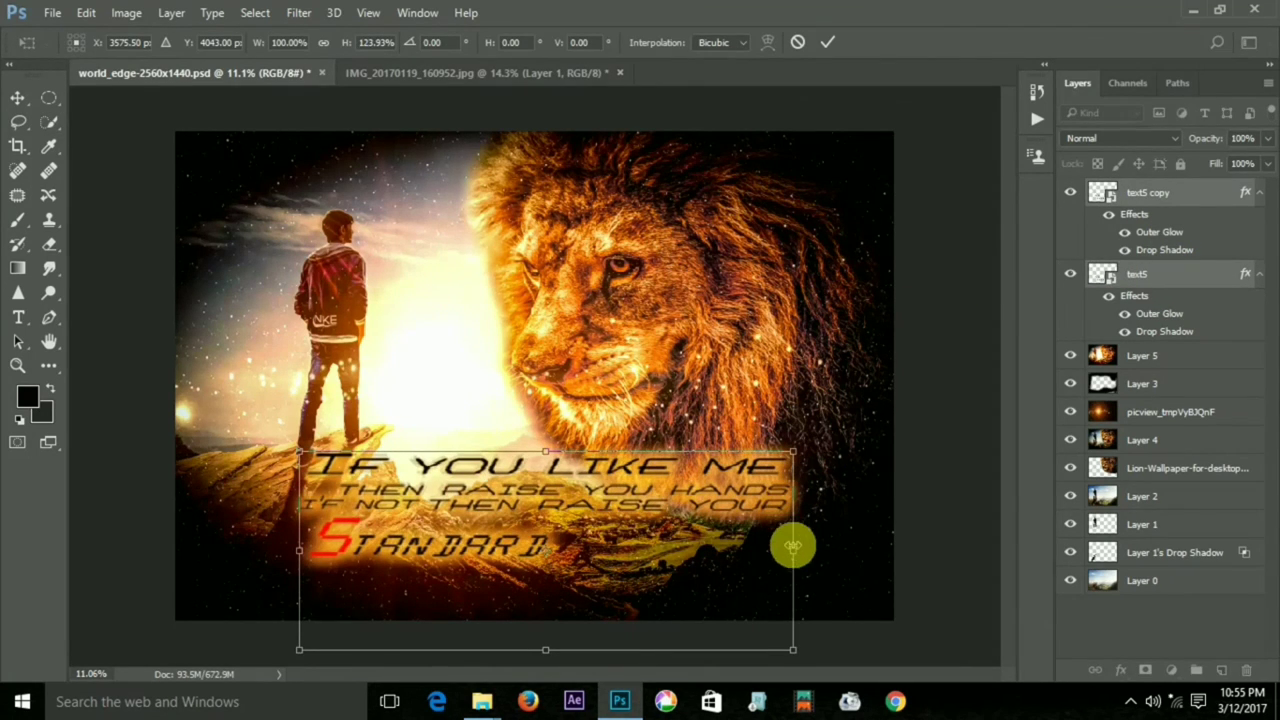
{"action": "left_click_drag", "start_coordinate": [792, 548], "coordinate": [860, 550]}
{"action": "left_click_drag", "start_coordinate": [718, 522], "coordinate": [680, 562]}
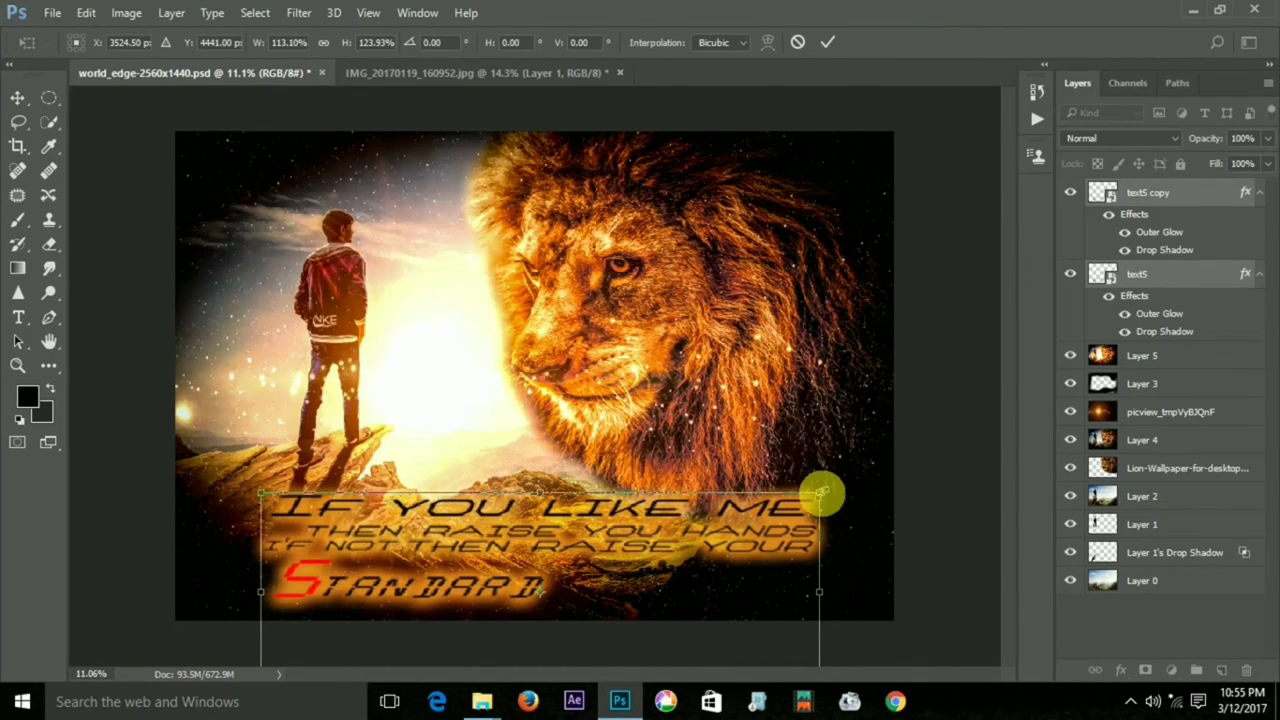
{"action": "left_click_drag", "start_coordinate": [820, 492], "coordinate": [838, 486]}
{"action": "key", "text": "Return"}
{"action": "key", "text": "w"}
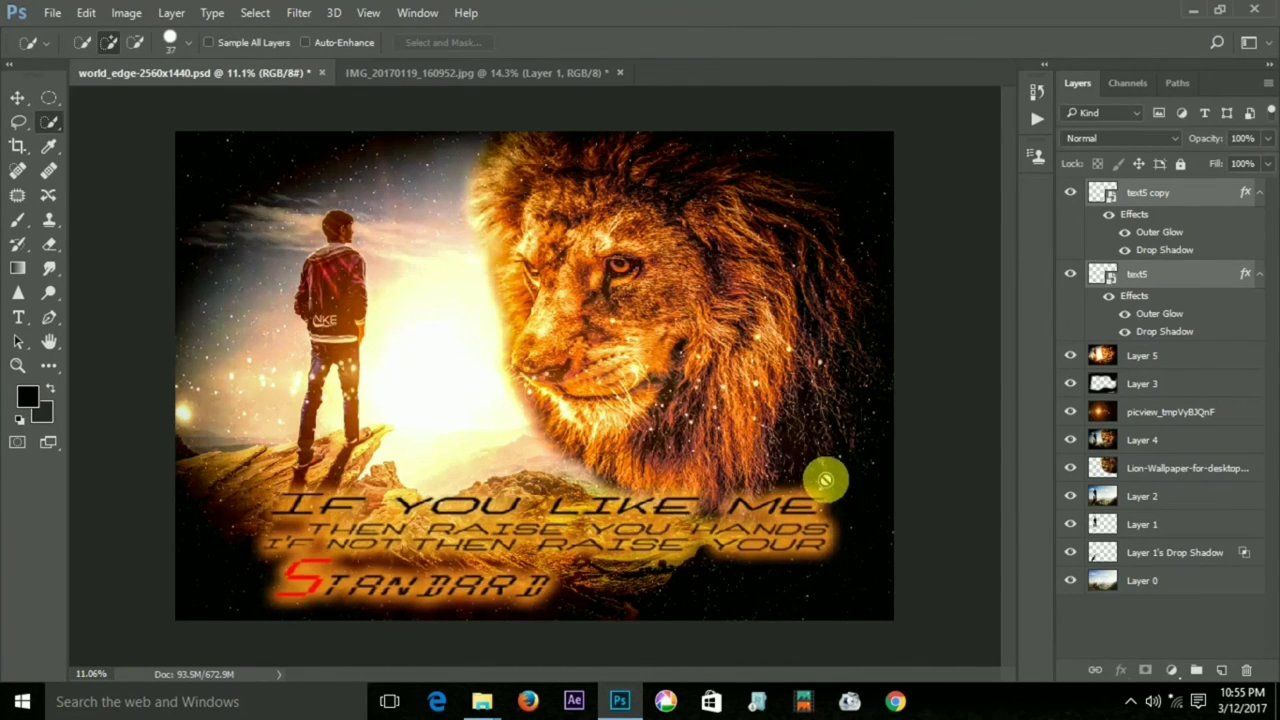
Lower the quote text layers' opacity to 62% and dismiss the error message
{"action": "scroll", "coordinate": [814, 462], "scroll_direction": "down", "scroll_amount": 1, "text": "alt"}
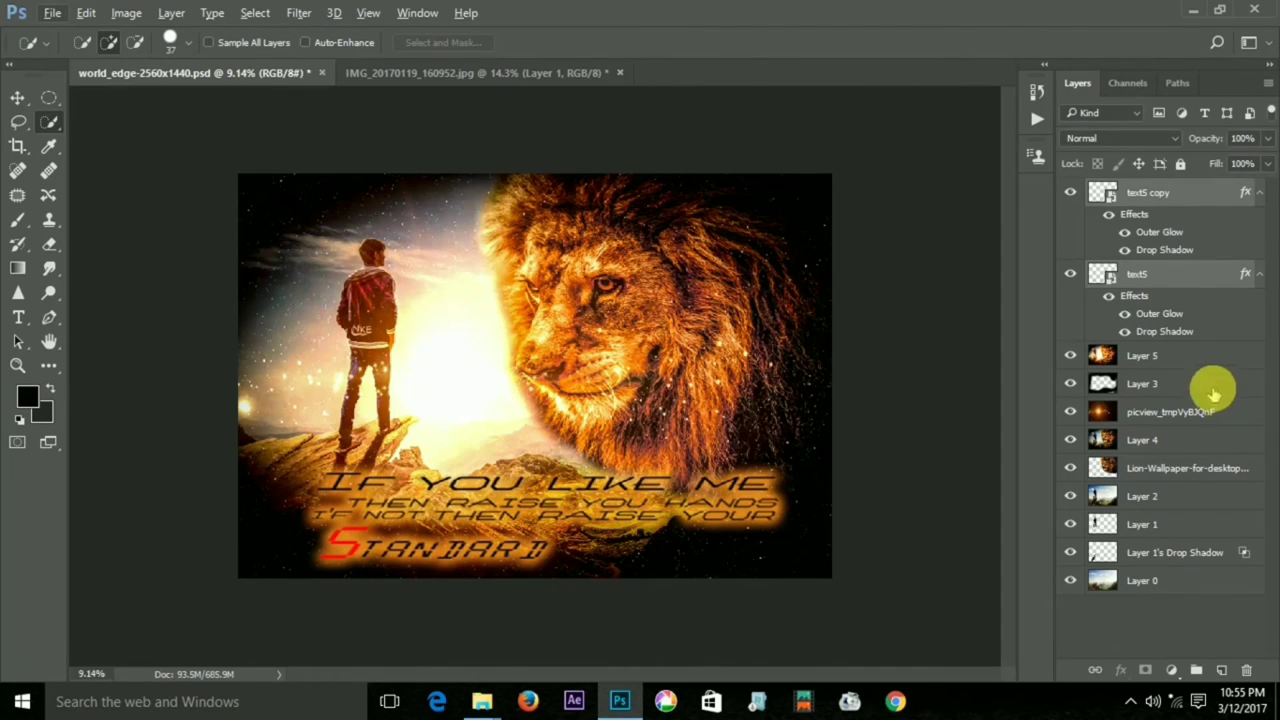
{"action": "left_click", "coordinate": [1266, 139]}
{"action": "left_click_drag", "start_coordinate": [1237, 166], "coordinate": [1233, 165]}
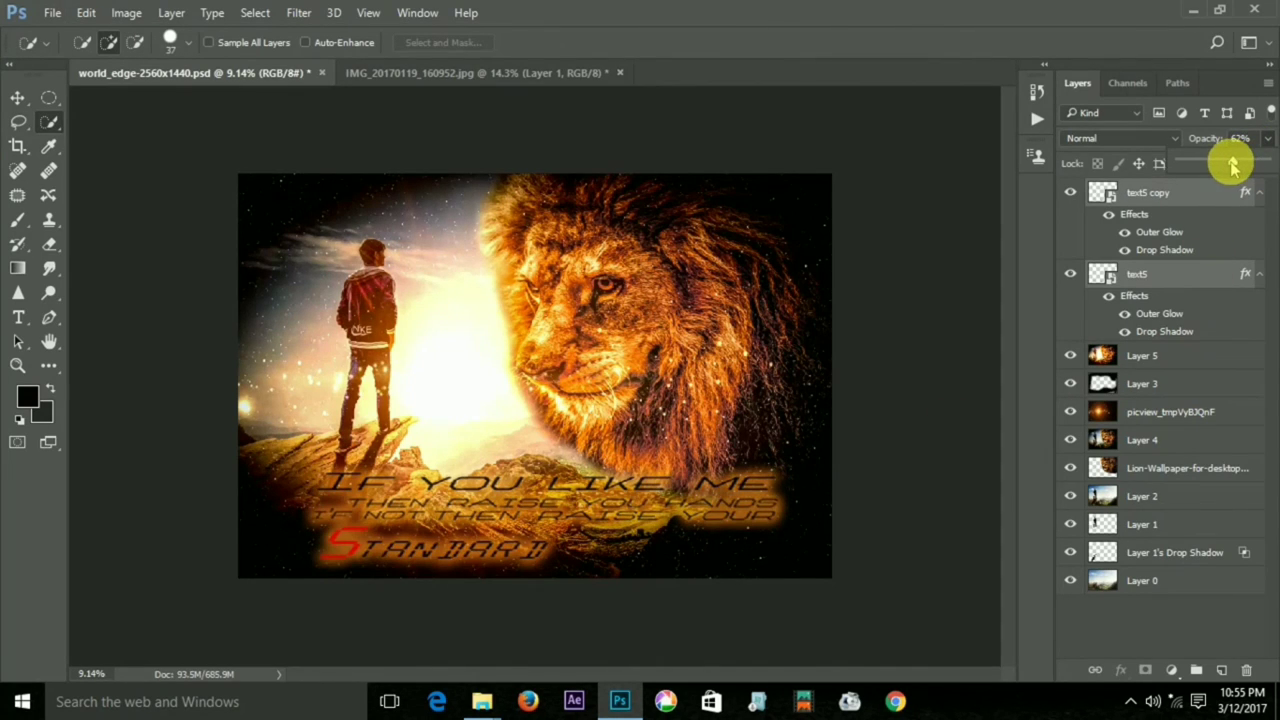
{"action": "left_click", "coordinate": [900, 244]}
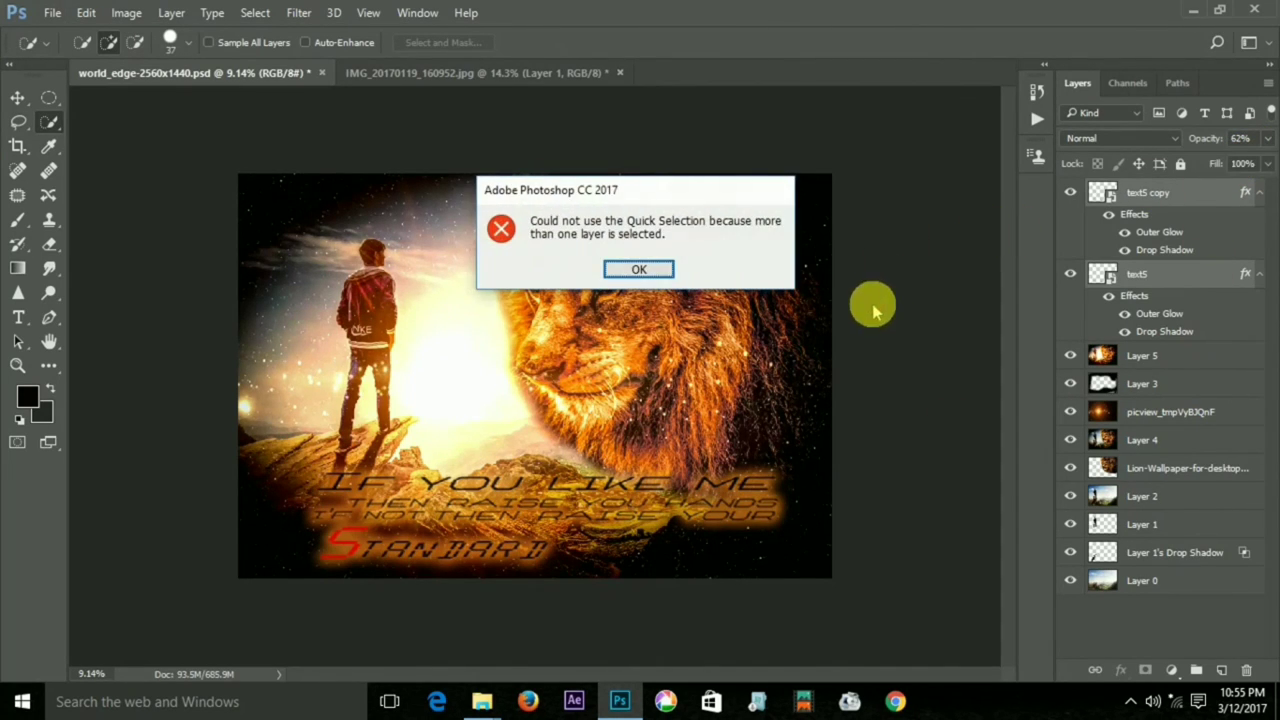
{"action": "left_click", "coordinate": [670, 270]}
{"action": "scroll", "coordinate": [920, 266], "scroll_direction": "up", "scroll_amount": 3}
{"action": "scroll", "coordinate": [922, 267], "scroll_direction": "down", "scroll_amount": 2}
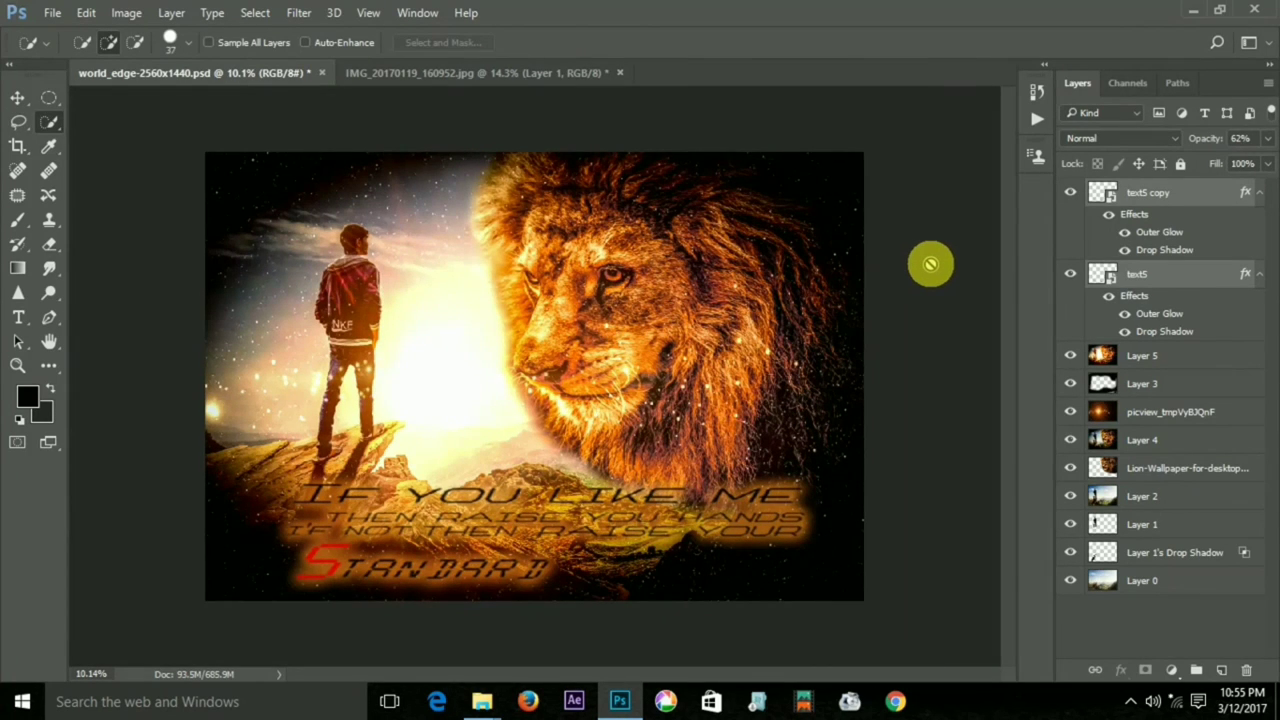